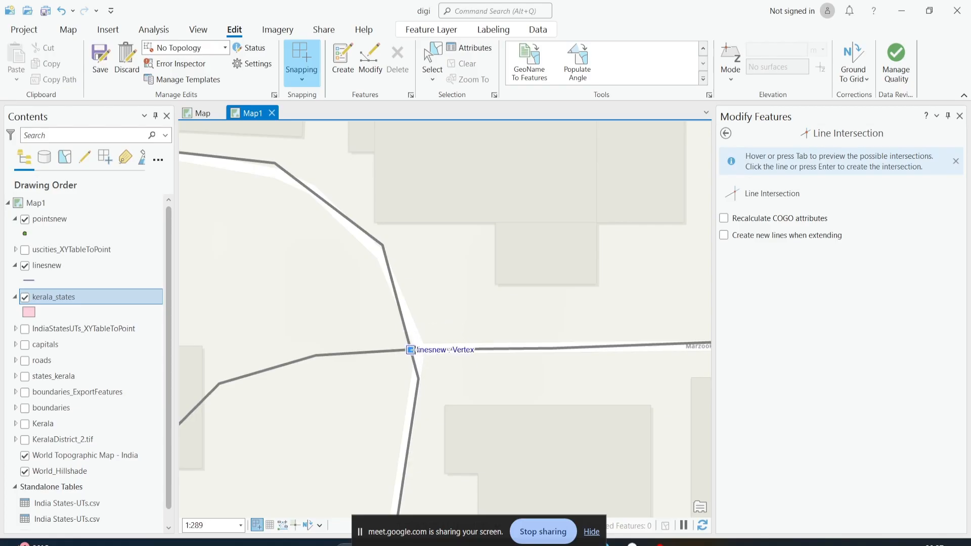
Create a line intersection where the Marzook Road line and the line crossing it meet in linesnew.
{"action": "left_click", "coordinate": [410, 351]}
{"action": "scroll", "coordinate": [407, 356], "scroll_direction": "down", "scroll_amount": 3}
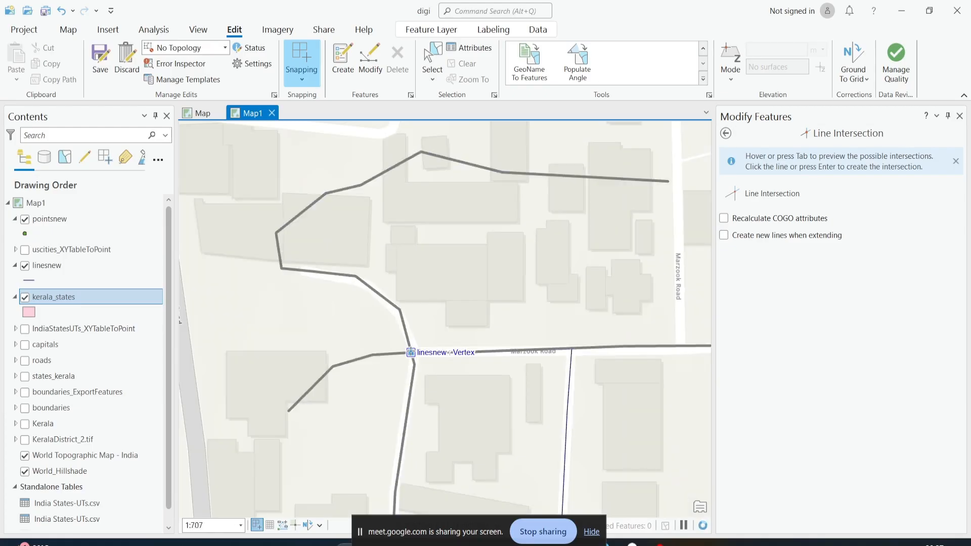
{"action": "left_click", "coordinate": [410, 353]}
{"action": "scroll", "coordinate": [411, 354], "scroll_direction": "up", "scroll_amount": 4}
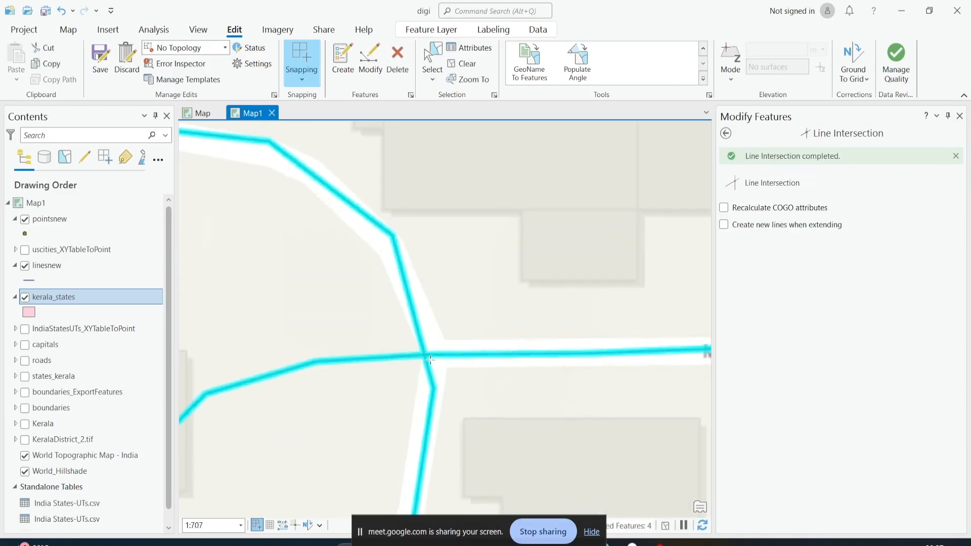
Show the attributes of the selected linesnew segments and reopen the list of Modify Features tools.
{"action": "left_click", "coordinate": [469, 47]}
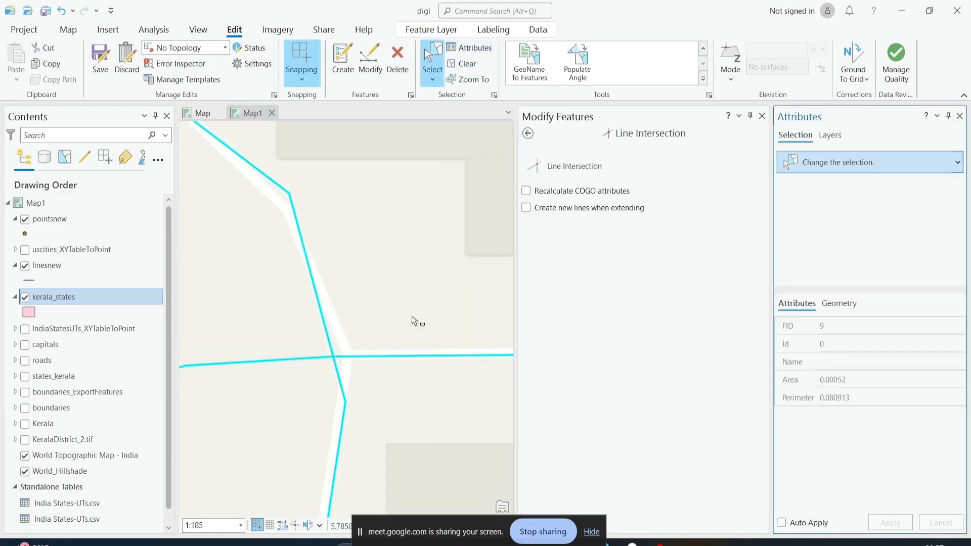
{"action": "left_click", "coordinate": [761, 116]}
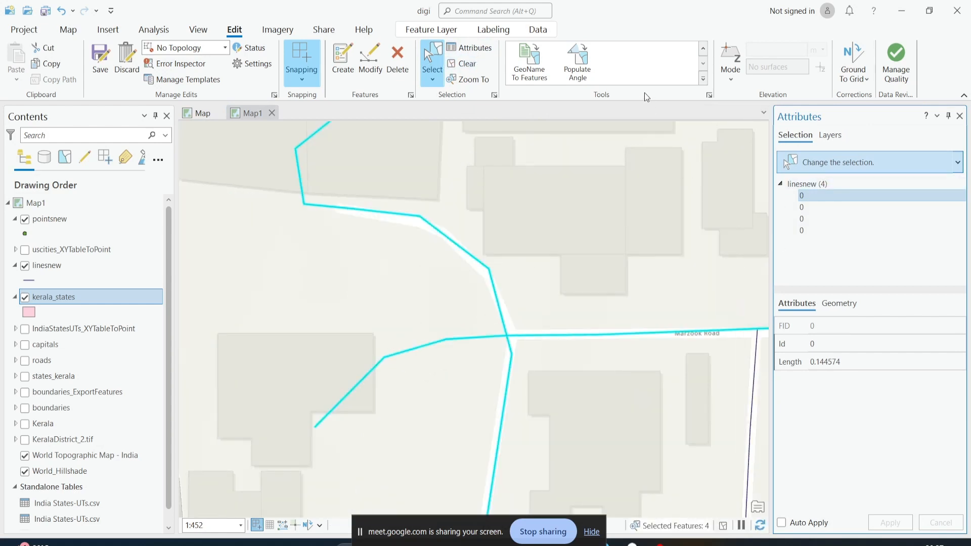
{"action": "left_click", "coordinate": [362, 72]}
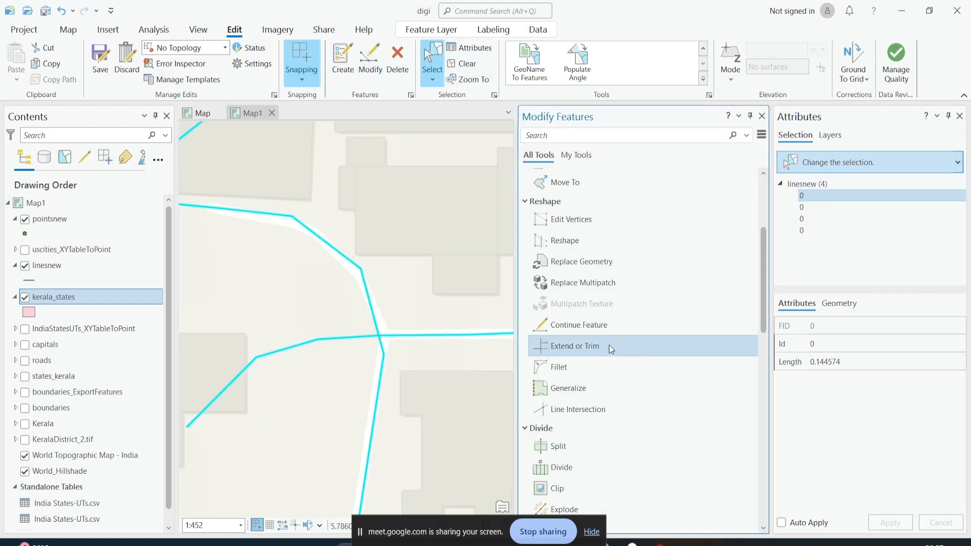
Select the linesnew segments around the junction one at a time to examine where each ends, and clear the selection.
{"action": "left_click", "coordinate": [374, 312]}
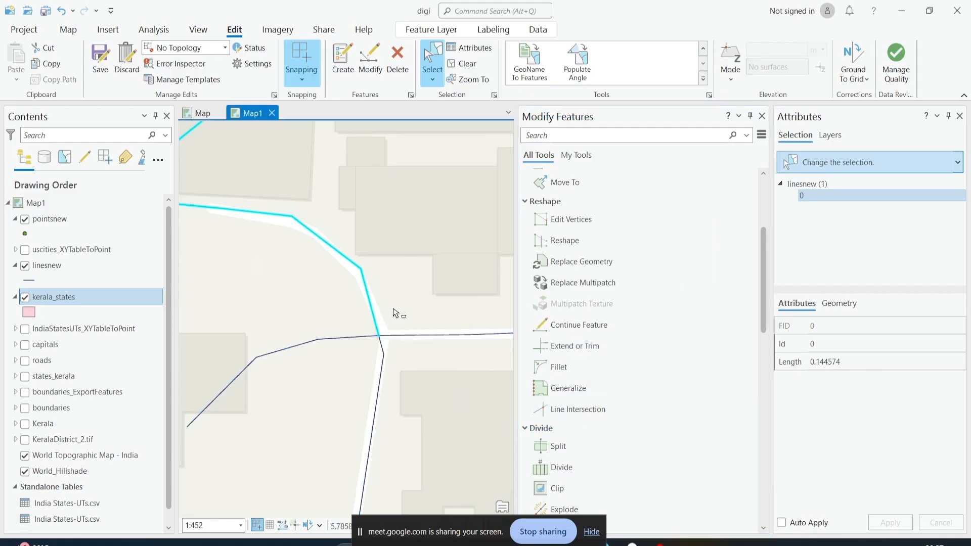
{"action": "left_click", "coordinate": [400, 334]}
{"action": "left_click", "coordinate": [357, 377]}
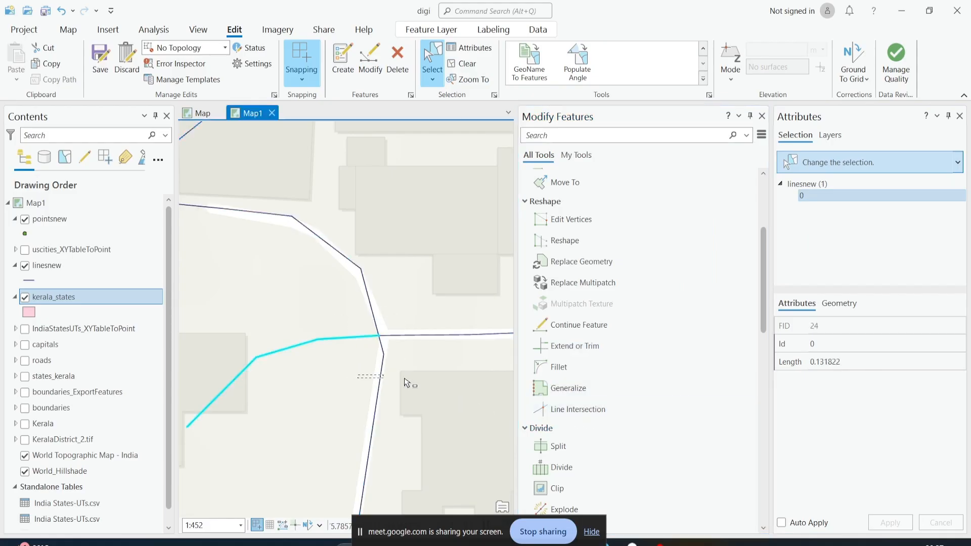
{"action": "left_click", "coordinate": [380, 364]}
{"action": "left_click", "coordinate": [373, 314]}
{"action": "left_click", "coordinate": [344, 369]}
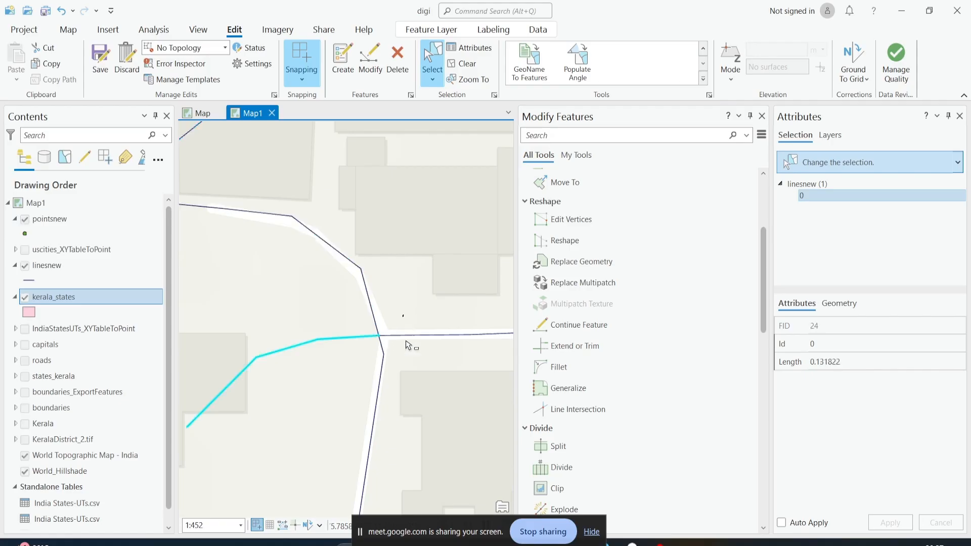
{"action": "left_click", "coordinate": [364, 376]}
{"action": "left_click", "coordinate": [380, 371]}
{"action": "left_click", "coordinate": [361, 308]}
{"action": "left_click", "coordinate": [360, 367]}
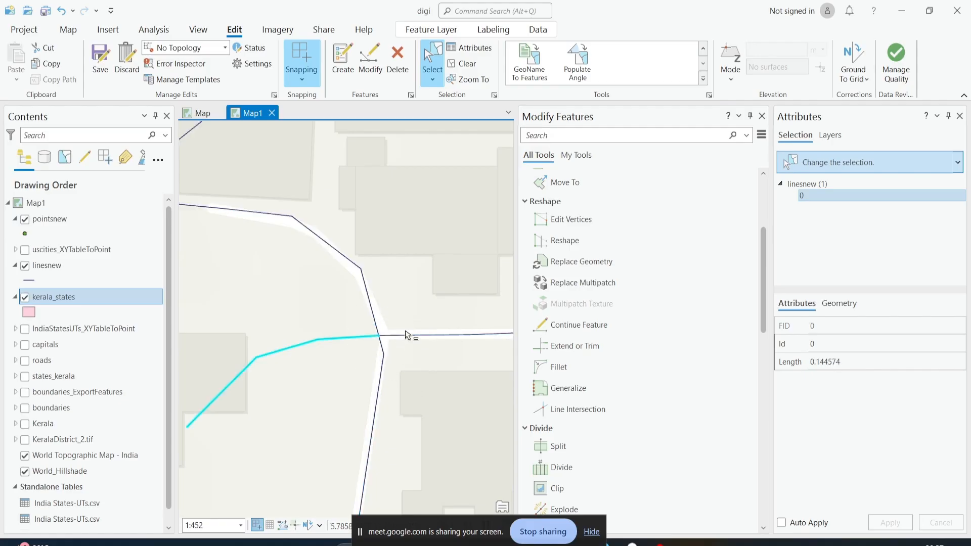
{"action": "left_click", "coordinate": [368, 383]}
{"action": "left_click", "coordinate": [411, 384]}
{"action": "left_click", "coordinate": [350, 317]}
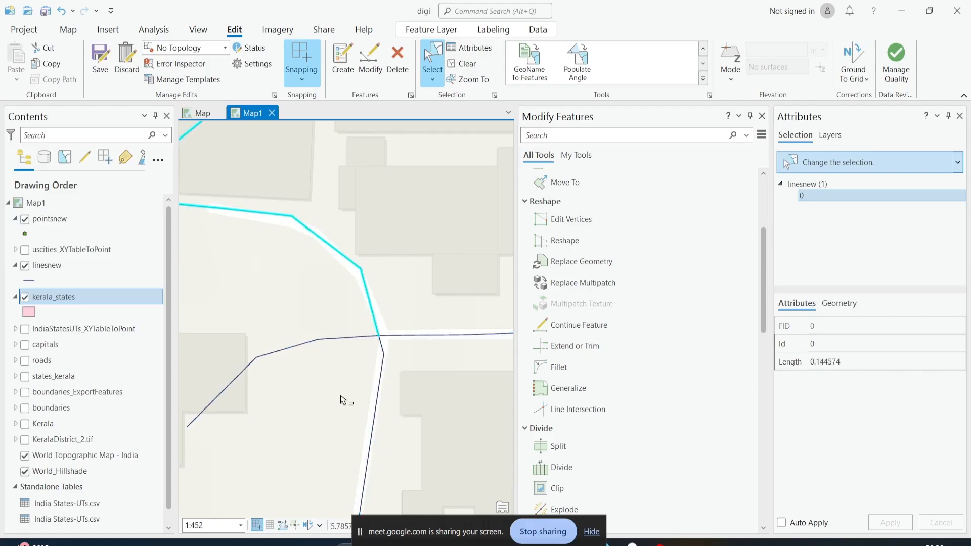
{"action": "left_click", "coordinate": [342, 397]}
{"action": "left_click", "coordinate": [232, 238]}
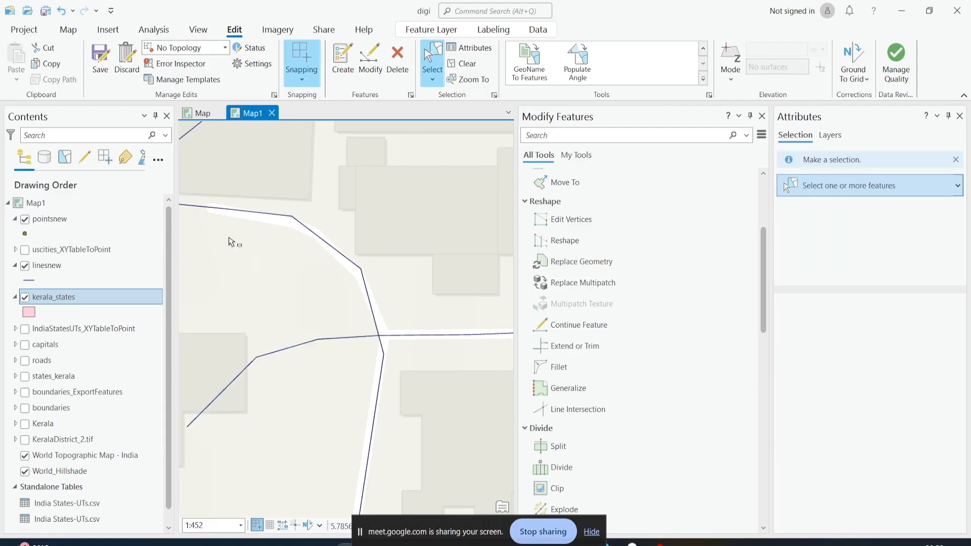
Undo the line intersection and select each of the two crossing lines in turn to examine its extent.
{"action": "left_click", "coordinate": [374, 288]}
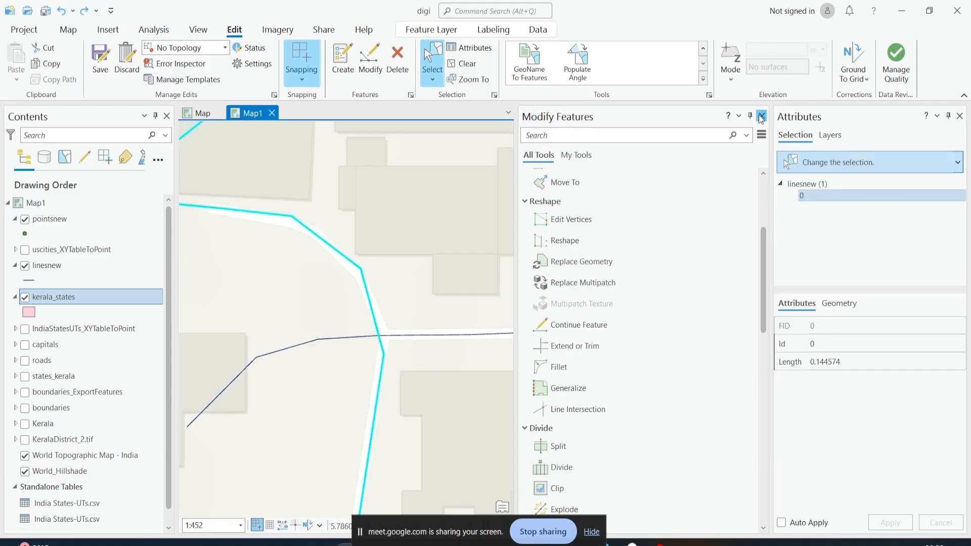
{"action": "scroll", "coordinate": [480, 353], "scroll_direction": "up", "scroll_amount": 2}
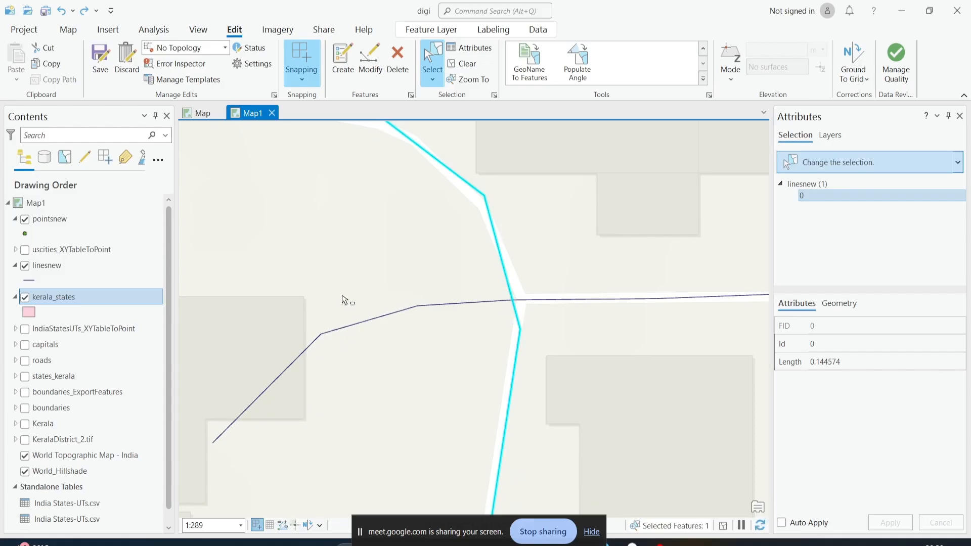
{"action": "left_click", "coordinate": [294, 362]}
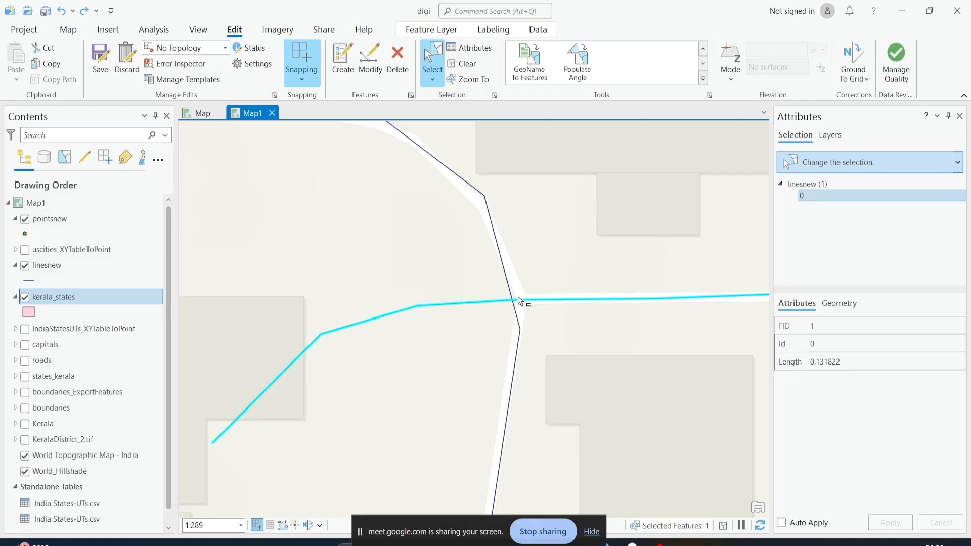
{"action": "left_click", "coordinate": [500, 285]}
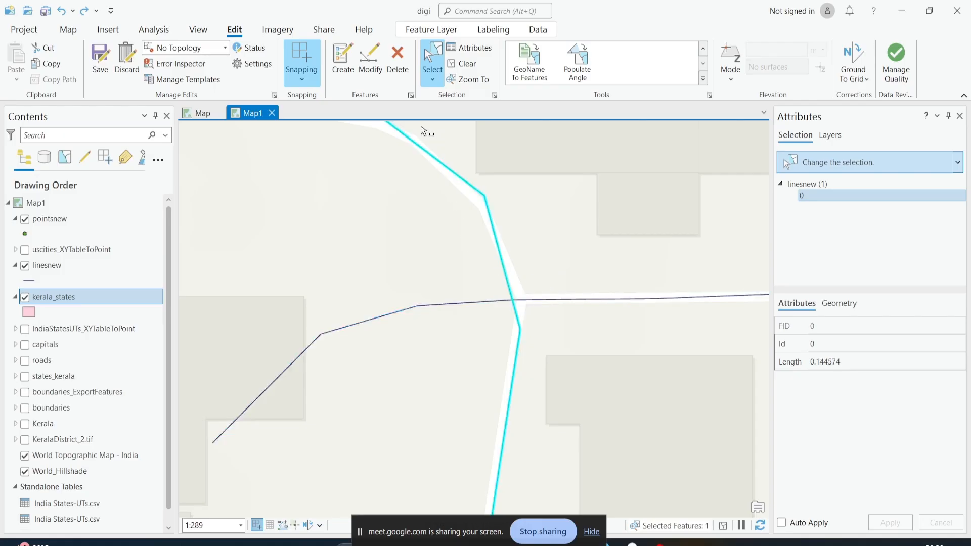
{"action": "left_click", "coordinate": [396, 312]}
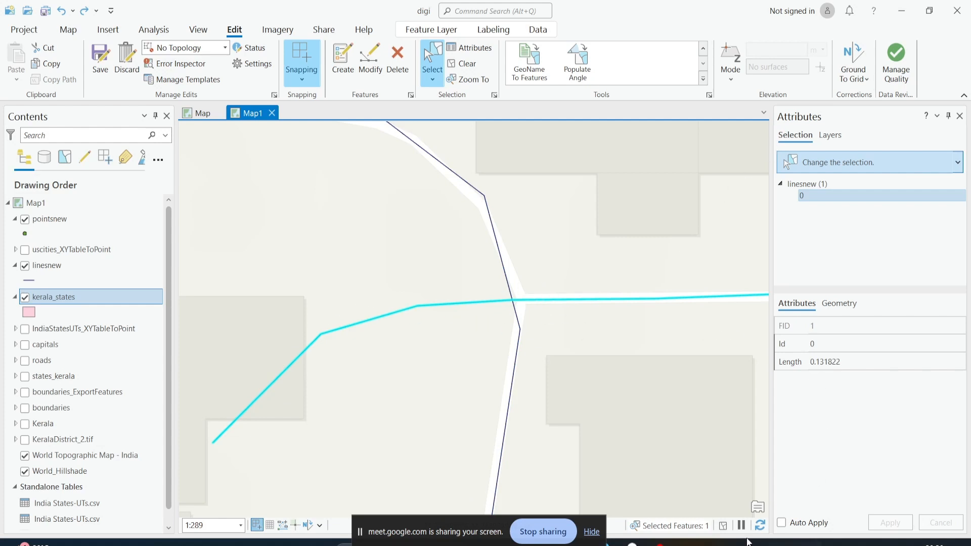
Close the attributes, start Line Intersection, and choose the Marzook Road line first and the line crossing it second.
{"action": "left_click", "coordinate": [369, 64]}
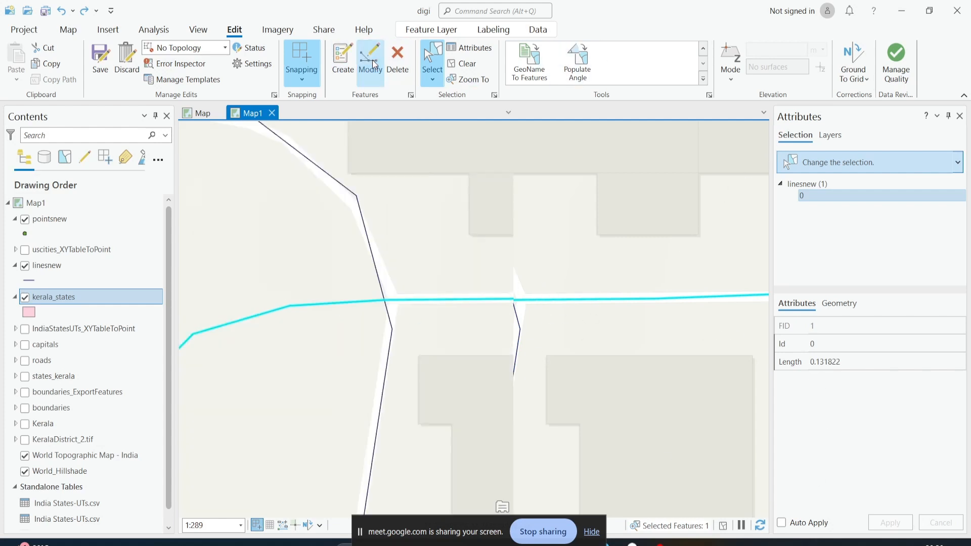
{"action": "left_click", "coordinate": [959, 117]}
{"action": "left_click", "coordinate": [766, 415]}
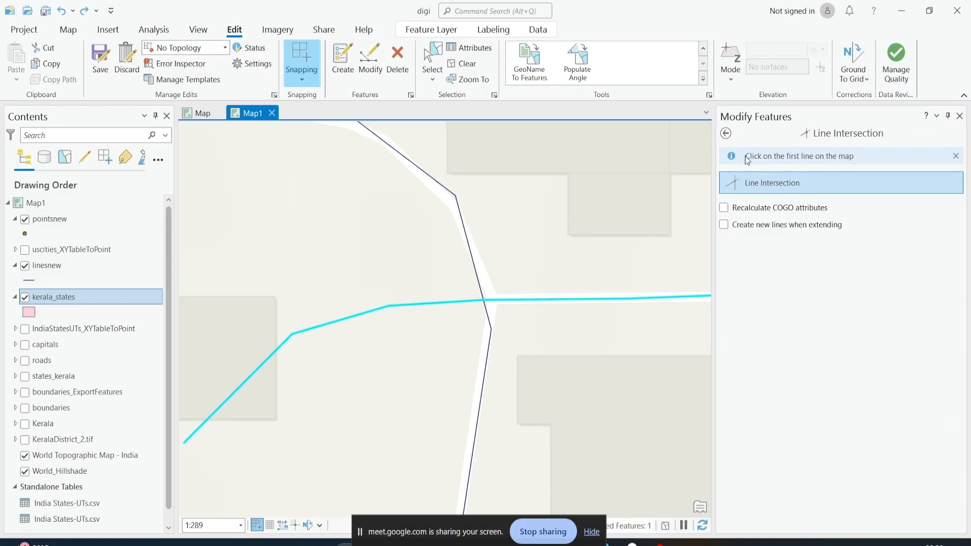
{"action": "left_click_drag", "start_coordinate": [747, 160], "coordinate": [870, 153]}
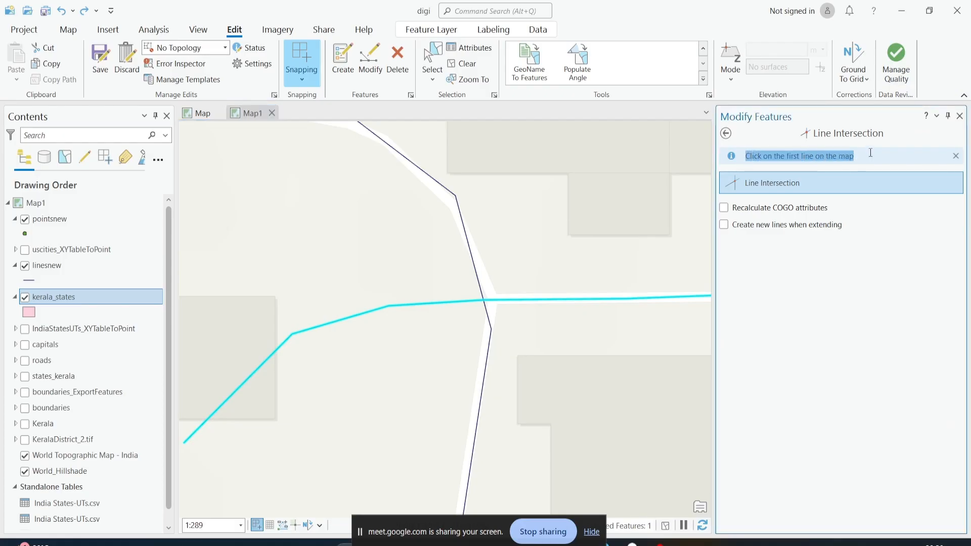
{"action": "left_click", "coordinate": [465, 302]}
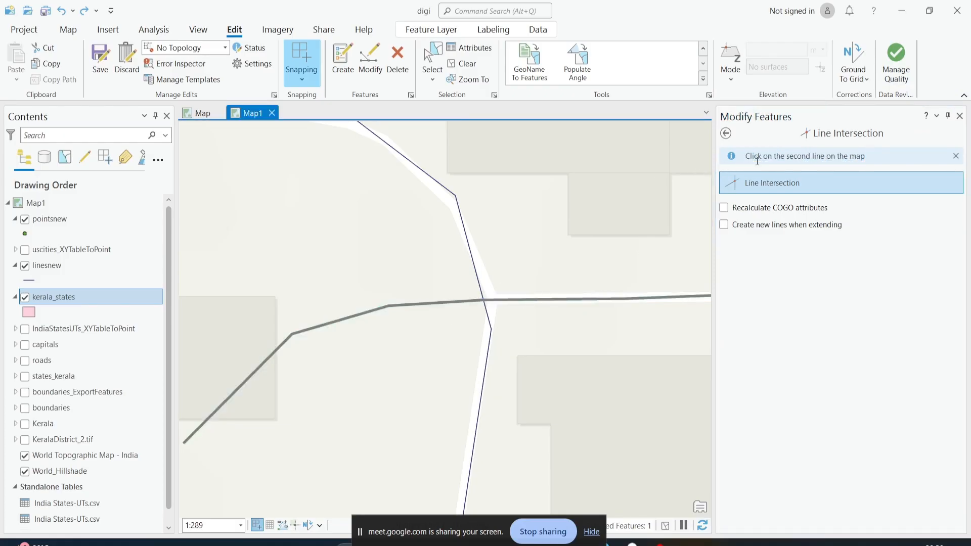
{"action": "left_click", "coordinate": [480, 279]}
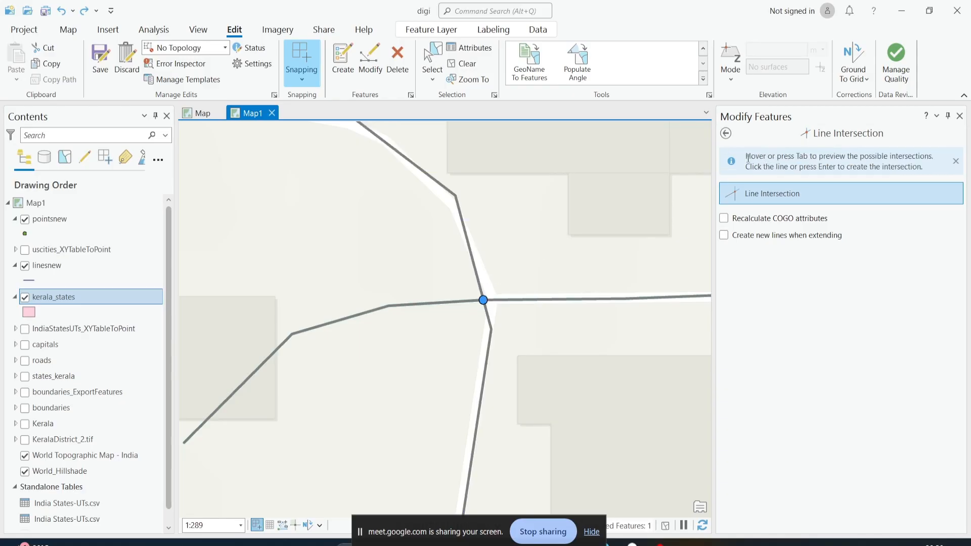
Preview the possible intersections of the two lines and create the intersection at their crossing on Marzook Road.
{"action": "left_click_drag", "start_coordinate": [842, 157], "coordinate": [887, 158]}
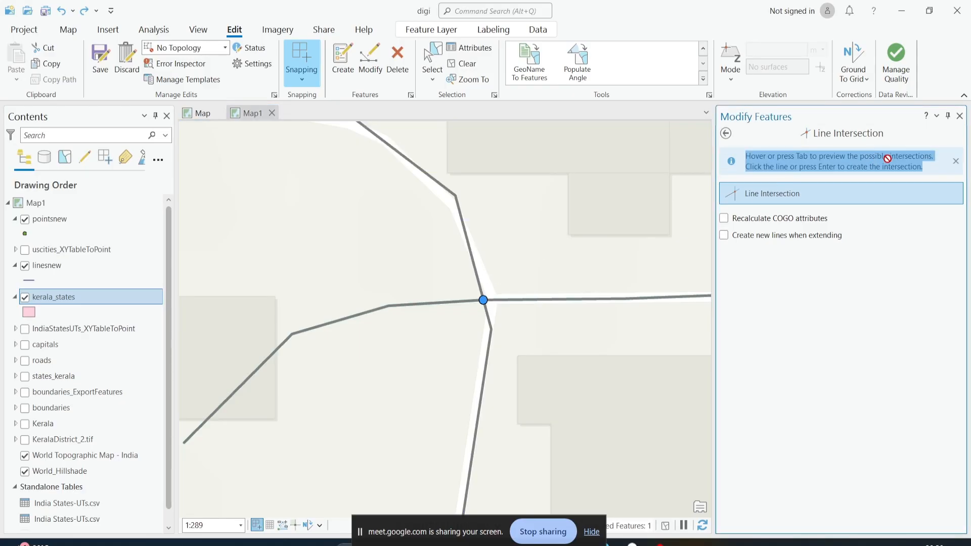
{"action": "left_click", "coordinate": [785, 160]}
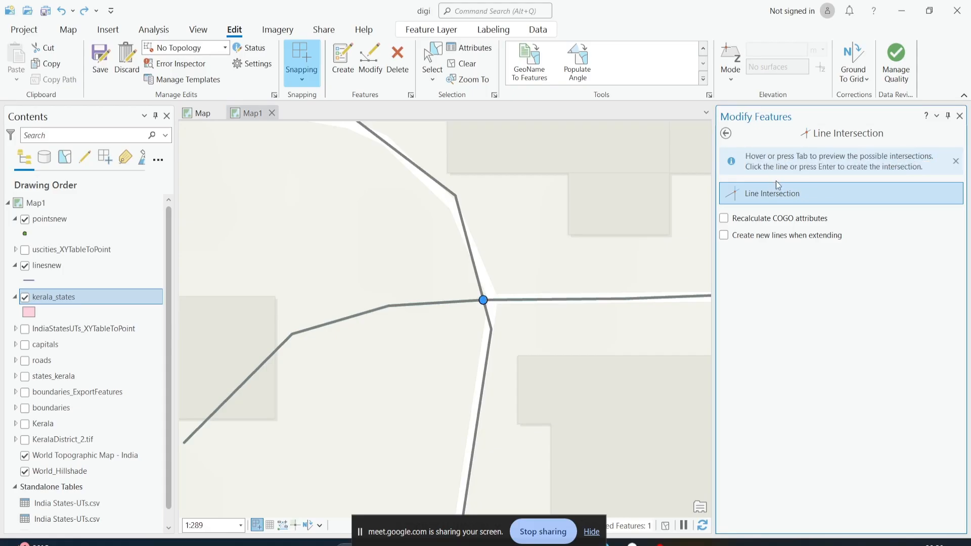
{"action": "left_click", "coordinate": [765, 201]}
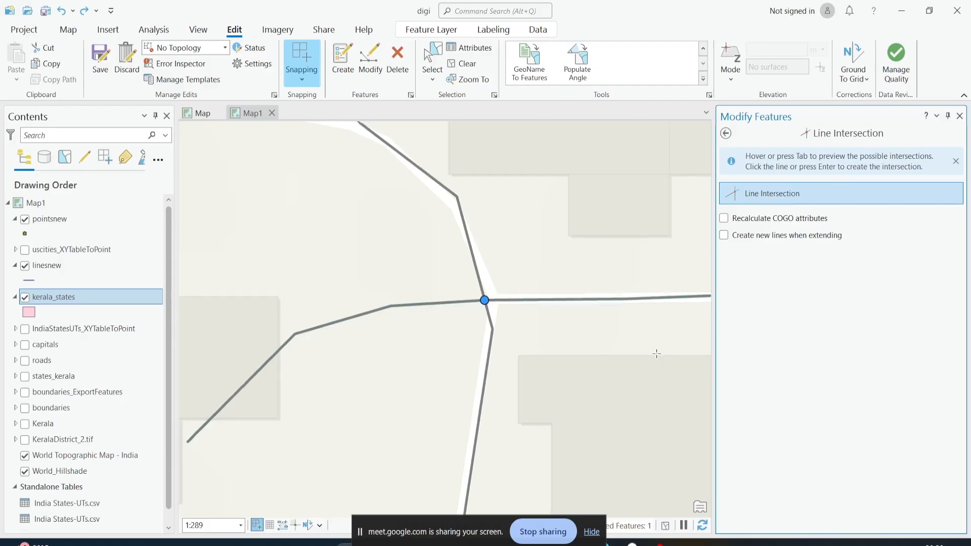
{"action": "scroll", "coordinate": [556, 328], "scroll_direction": "down", "scroll_amount": 5}
{"action": "scroll", "coordinate": [542, 311], "scroll_direction": "down", "scroll_amount": 2}
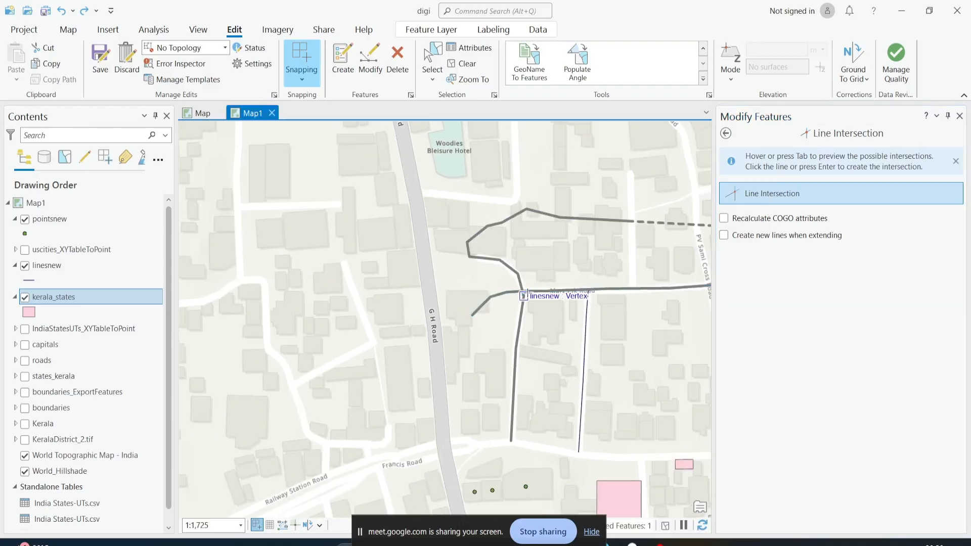
{"action": "left_click_drag", "start_coordinate": [631, 332], "coordinate": [437, 339]}
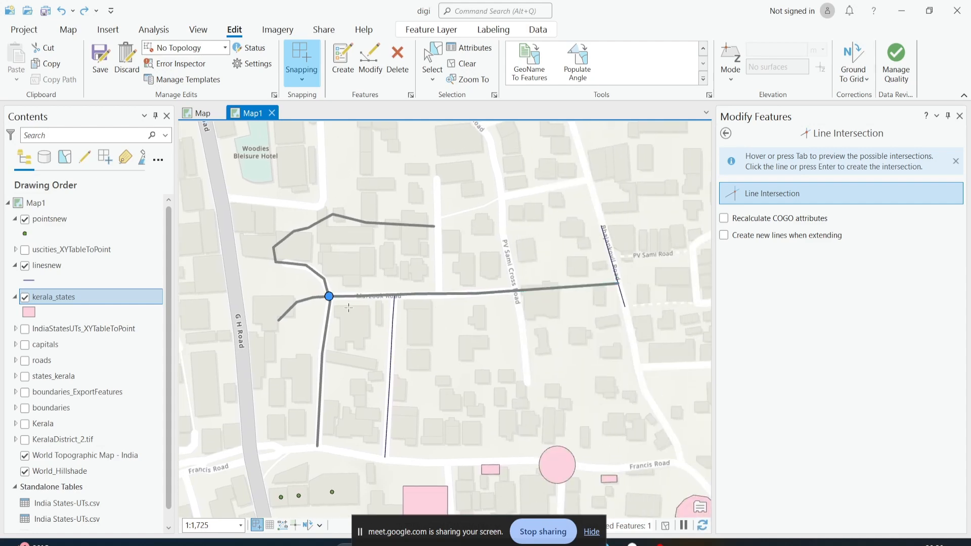
{"action": "scroll", "coordinate": [348, 307], "scroll_direction": "up", "scroll_amount": 8}
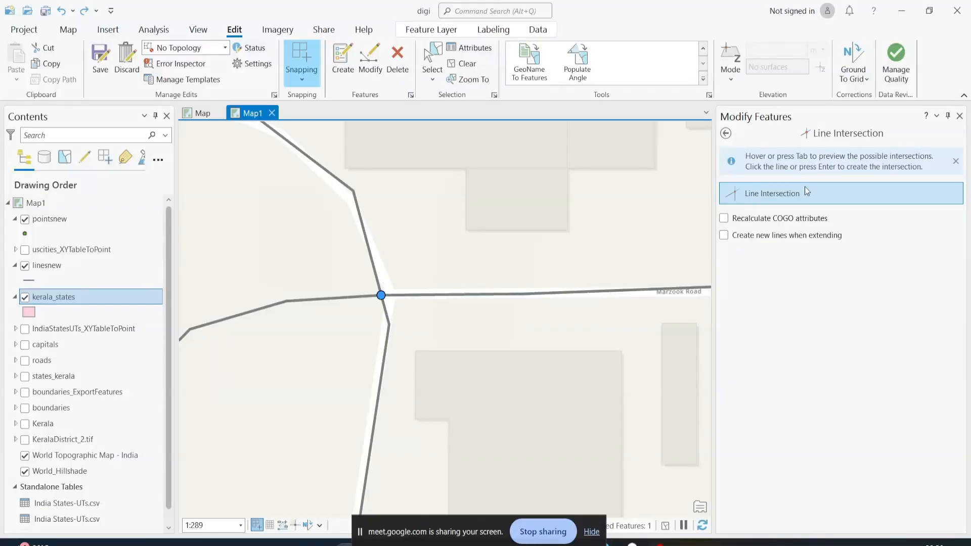
{"action": "left_click", "coordinate": [373, 276]}
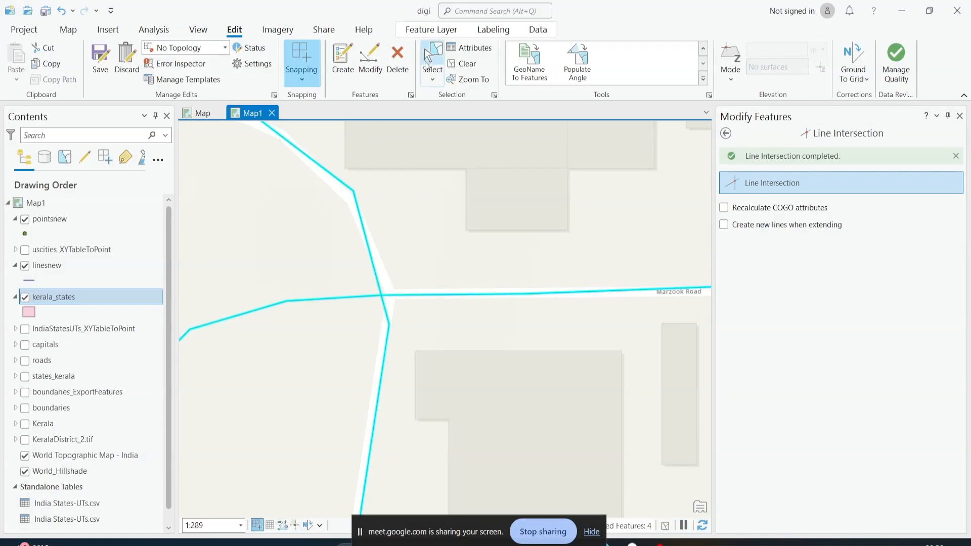
Select the upper, lower and western segments in turn to examine how the lines are split at the junction.
{"action": "left_click", "coordinate": [432, 59]}
{"action": "left_click", "coordinate": [390, 230]}
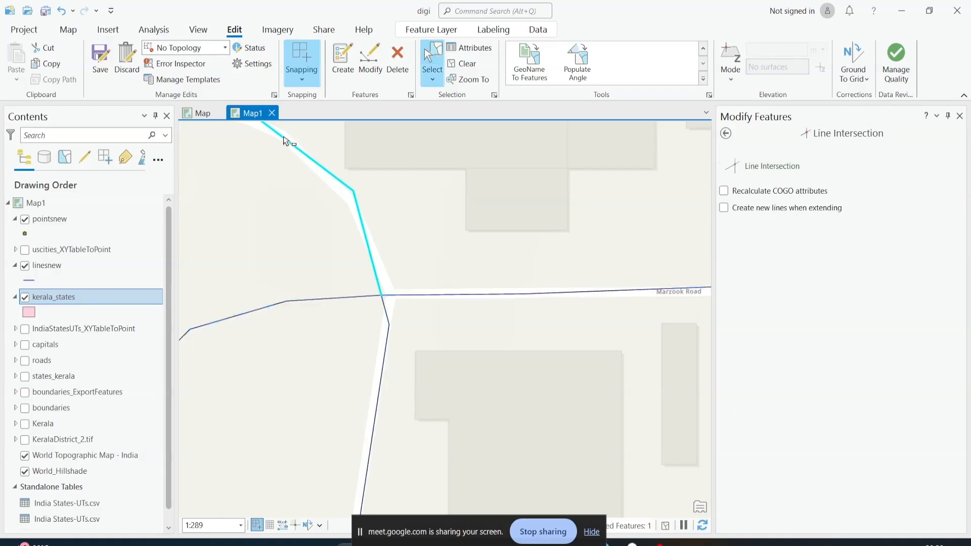
{"action": "left_click_drag", "start_coordinate": [401, 191], "coordinate": [455, 241]}
{"action": "scroll", "coordinate": [455, 241], "scroll_direction": "down", "scroll_amount": 2}
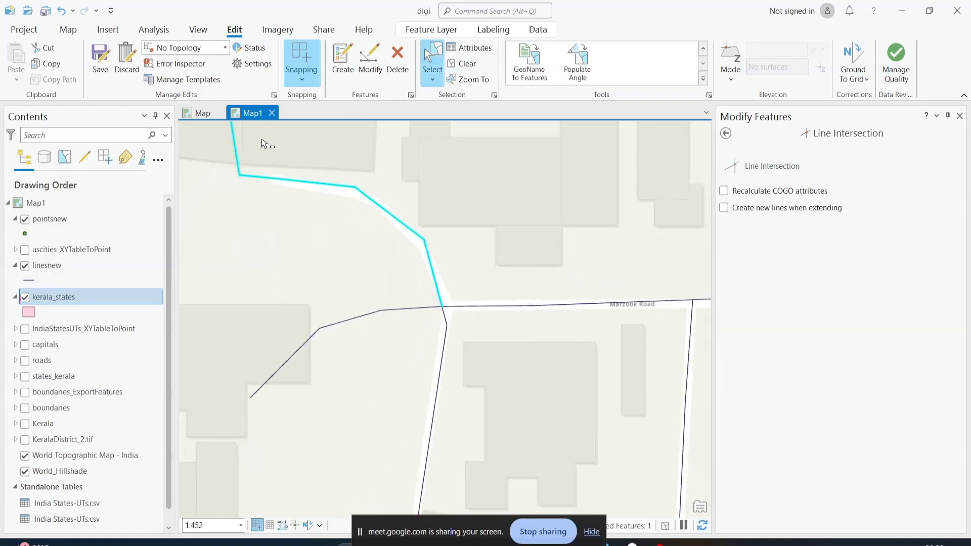
{"action": "scroll", "coordinate": [442, 307], "scroll_direction": "up", "scroll_amount": 4}
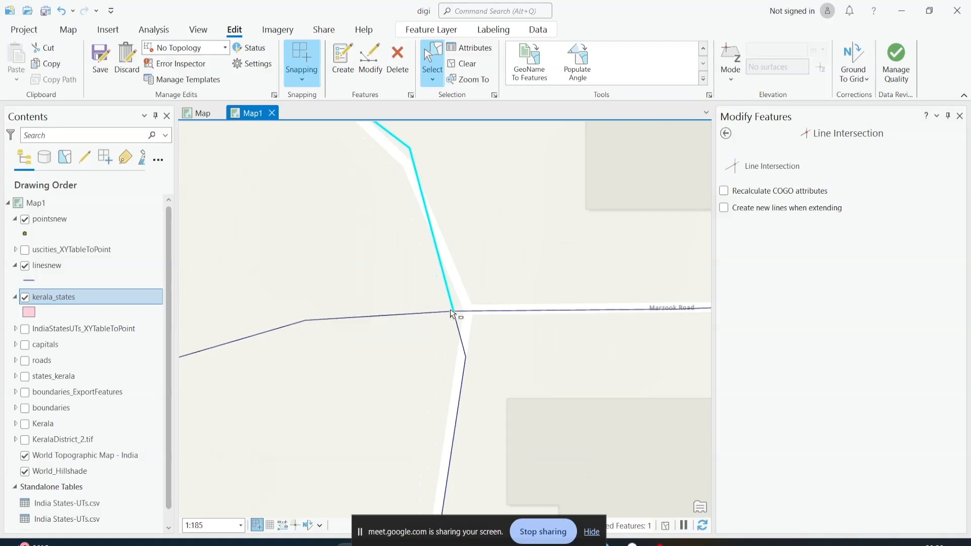
{"action": "left_click", "coordinate": [455, 337]}
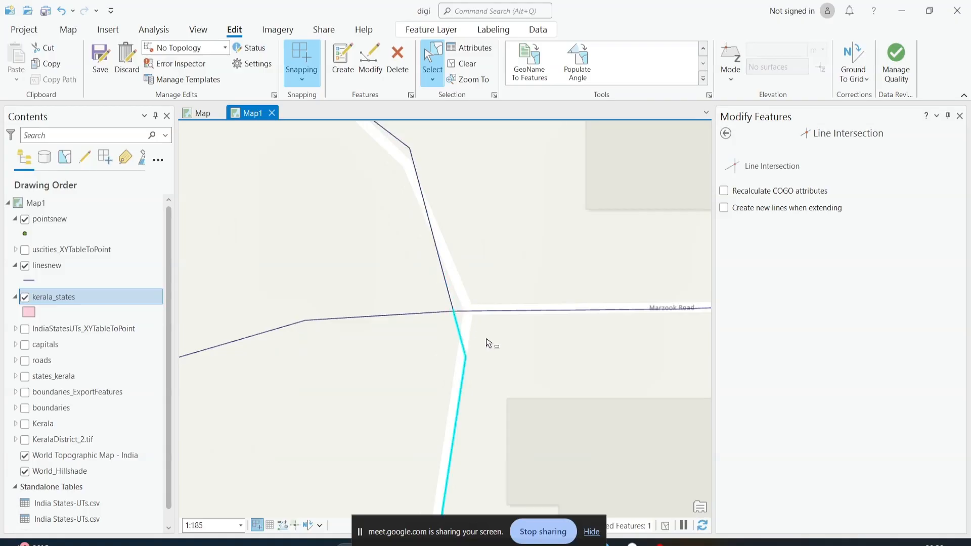
{"action": "scroll", "coordinate": [486, 343], "scroll_direction": "down", "scroll_amount": 2}
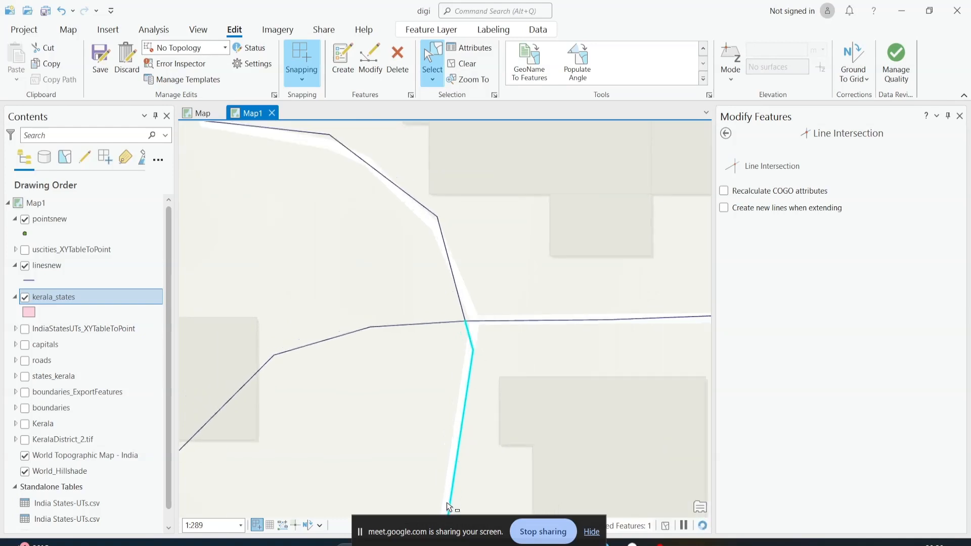
{"action": "scroll", "coordinate": [401, 351], "scroll_direction": "down", "scroll_amount": 2}
{"action": "left_click", "coordinate": [402, 353]}
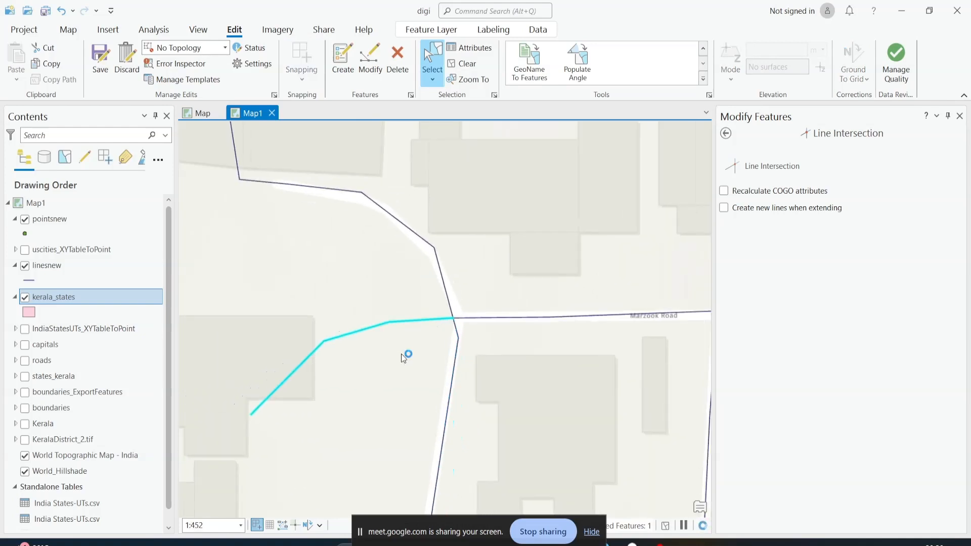
{"action": "scroll", "coordinate": [401, 353], "scroll_direction": "up", "scroll_amount": 2}
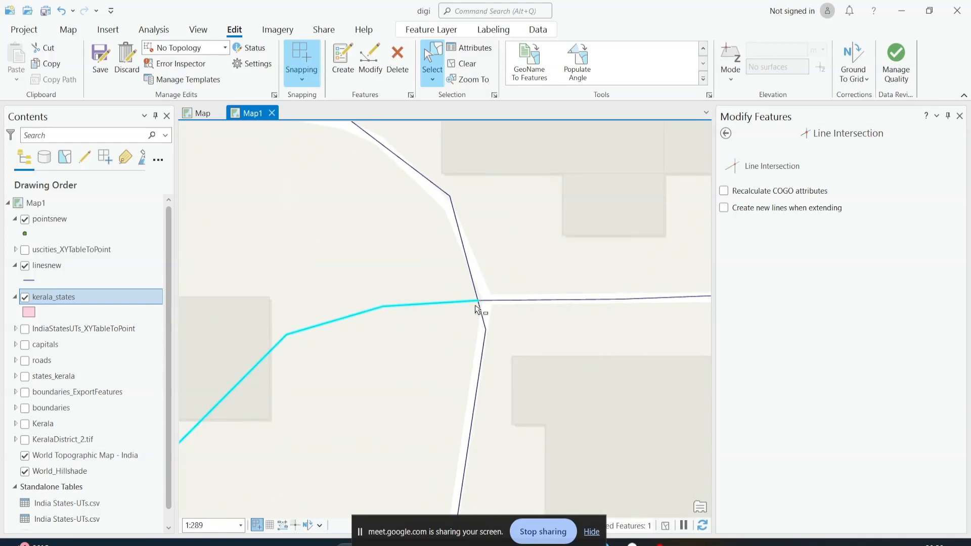
Select the eastern segment along Marzook Road and examine where it ends at the junction.
{"action": "left_click", "coordinate": [523, 293]}
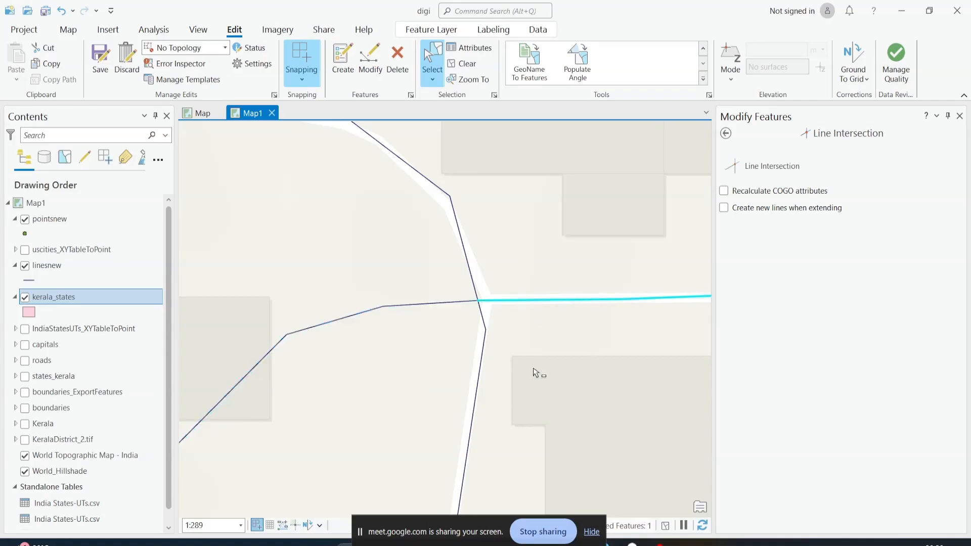
{"action": "scroll", "coordinate": [479, 300], "scroll_direction": "up", "scroll_amount": 2}
{"action": "left_click_drag", "start_coordinate": [443, 280], "coordinate": [510, 337]}
{"action": "left_click", "coordinate": [481, 302]}
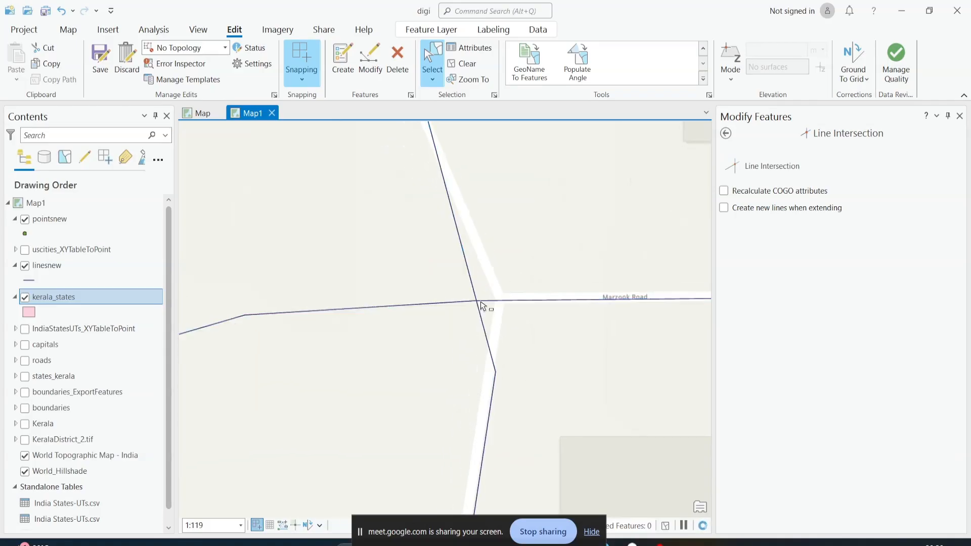
{"action": "left_click", "coordinate": [479, 303]}
{"action": "scroll", "coordinate": [482, 302], "scroll_direction": "up", "scroll_amount": 2}
{"action": "left_click_drag", "start_coordinate": [484, 287], "coordinate": [502, 334]}
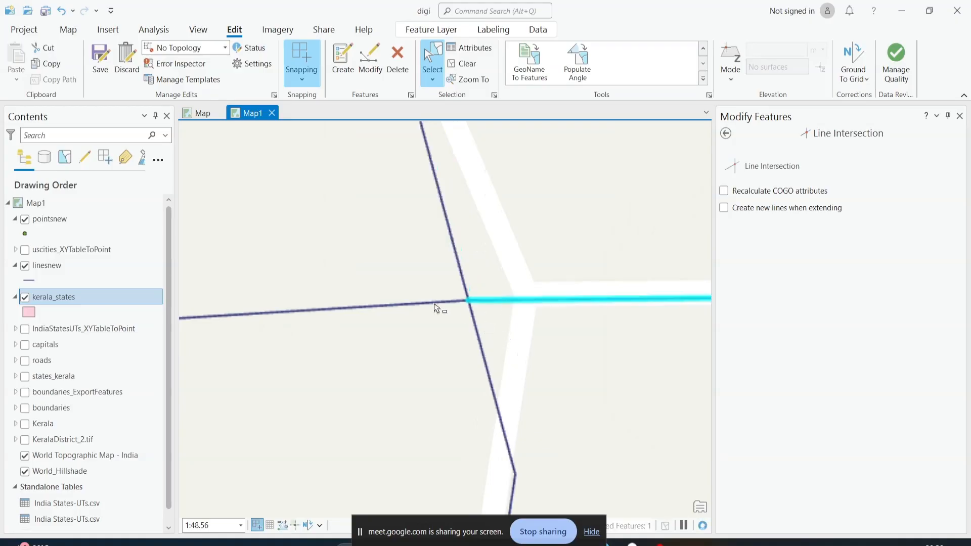
Select the western, eastern, upper and lower segments at the junction in turn to check how the lines are divided.
{"action": "left_click_drag", "start_coordinate": [434, 302], "coordinate": [449, 350]}
{"action": "left_click_drag", "start_coordinate": [438, 282], "coordinate": [502, 336]}
{"action": "left_click_drag", "start_coordinate": [435, 299], "coordinate": [451, 352]}
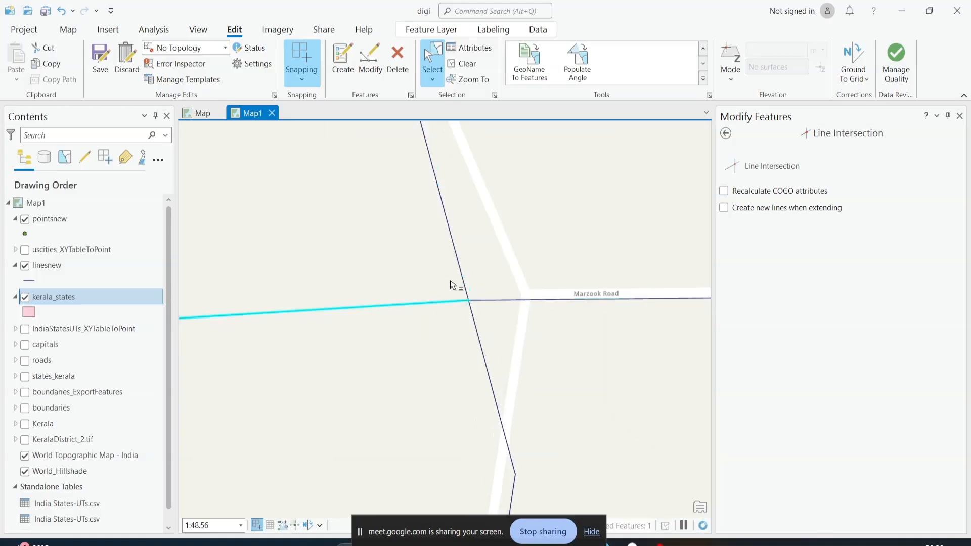
{"action": "left_click_drag", "start_coordinate": [449, 281], "coordinate": [488, 284]}
{"action": "left_click_drag", "start_coordinate": [489, 347], "coordinate": [458, 350]}
{"action": "left_click_drag", "start_coordinate": [497, 283], "coordinate": [505, 345]}
{"action": "left_click_drag", "start_coordinate": [430, 308], "coordinate": [441, 341]}
{"action": "left_click_drag", "start_coordinate": [436, 275], "coordinate": [500, 285]}
{"action": "left_click_drag", "start_coordinate": [505, 286], "coordinate": [524, 357]}
{"action": "left_click_drag", "start_coordinate": [461, 348], "coordinate": [499, 322]}
{"action": "left_click_drag", "start_coordinate": [443, 278], "coordinate": [523, 323]}
{"action": "left_click_drag", "start_coordinate": [461, 351], "coordinate": [569, 348]}
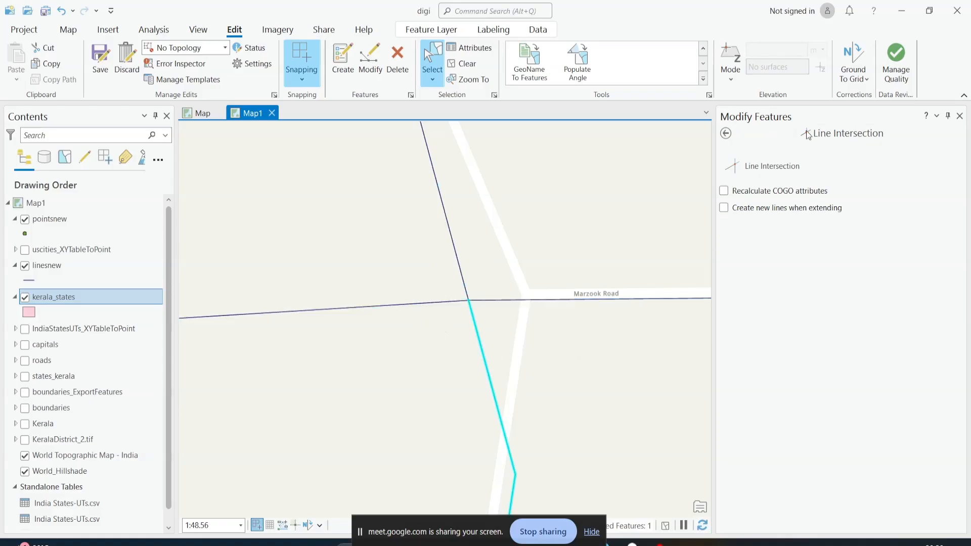
Leave Line Intersection and deselect the segments at the junction.
{"action": "left_click", "coordinate": [726, 134]}
{"action": "scroll", "coordinate": [443, 320], "scroll_direction": "down", "scroll_amount": 3}
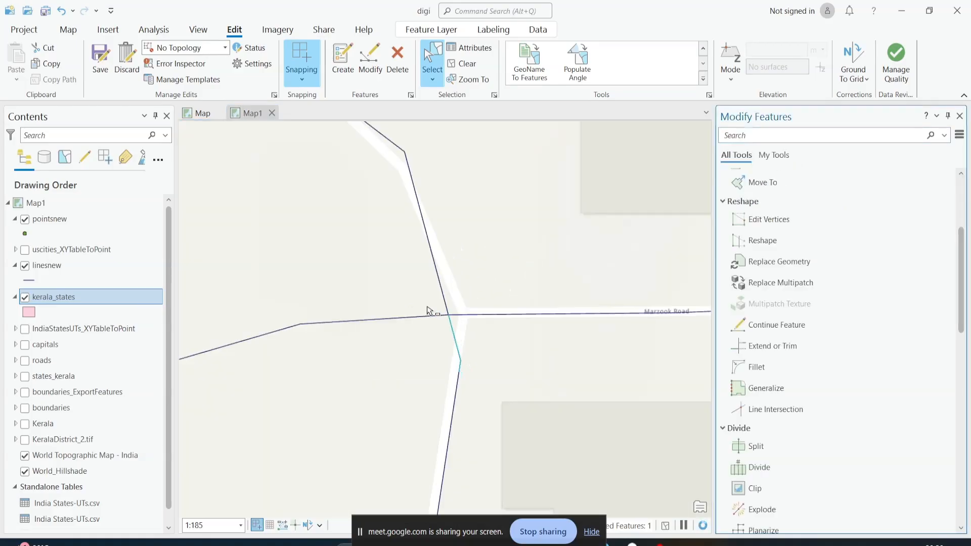
{"action": "left_click_drag", "start_coordinate": [427, 307], "coordinate": [476, 337]}
{"action": "left_click", "coordinate": [481, 271]}
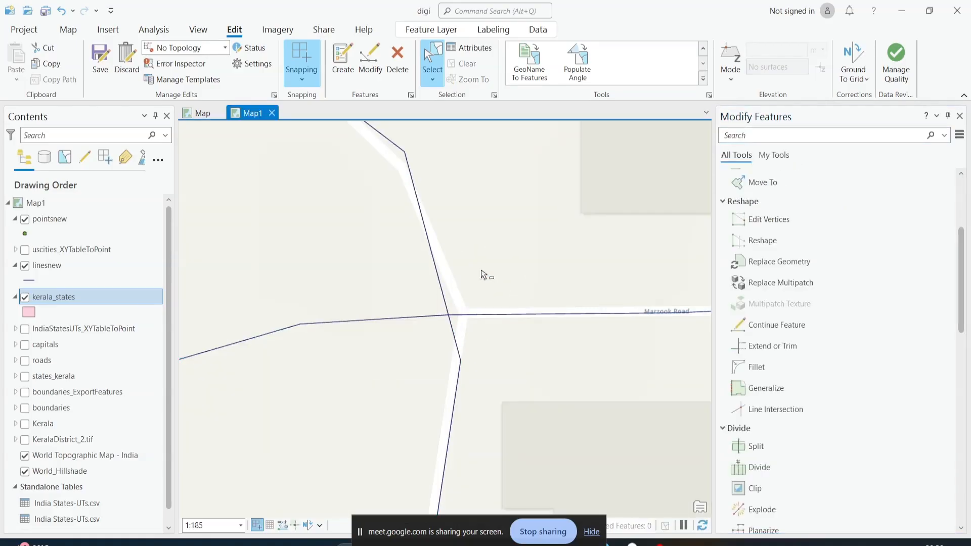
Start Generalize and select the curved upper road segment running north from the Marzook Road junction.
{"action": "scroll", "coordinate": [481, 274], "scroll_direction": "down", "scroll_amount": 2}
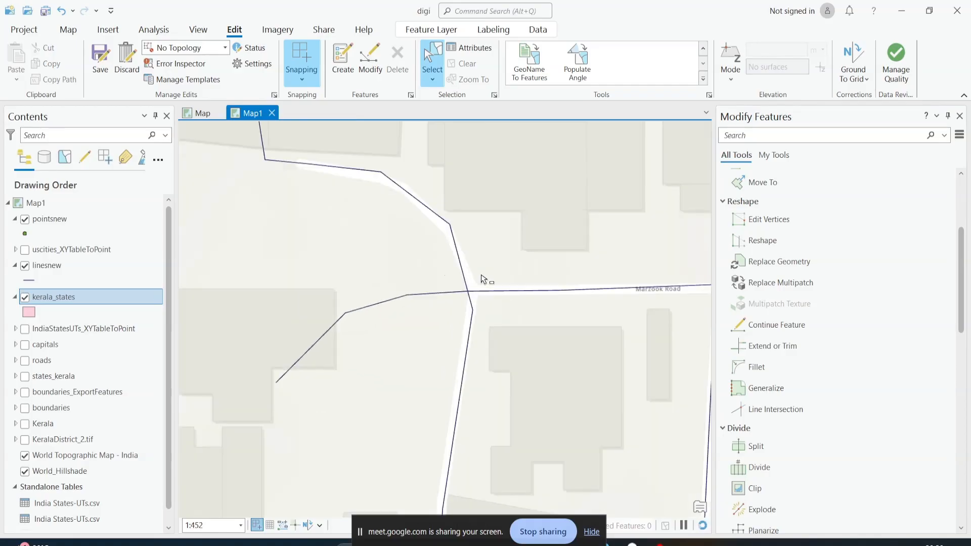
{"action": "scroll", "coordinate": [482, 279], "scroll_direction": "down", "scroll_amount": 2}
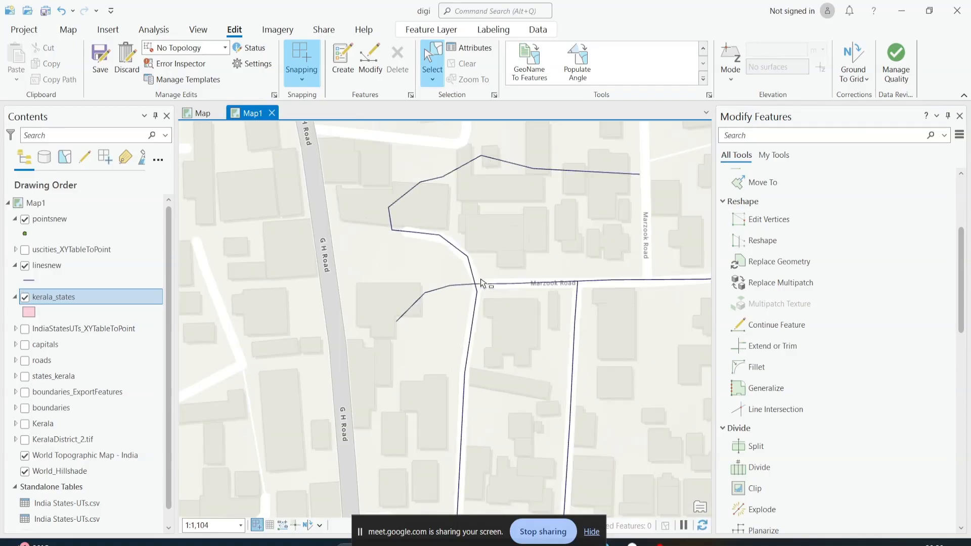
{"action": "scroll", "coordinate": [783, 254], "scroll_direction": "up", "scroll_amount": 4}
{"action": "scroll", "coordinate": [783, 254], "scroll_direction": "down", "scroll_amount": 5}
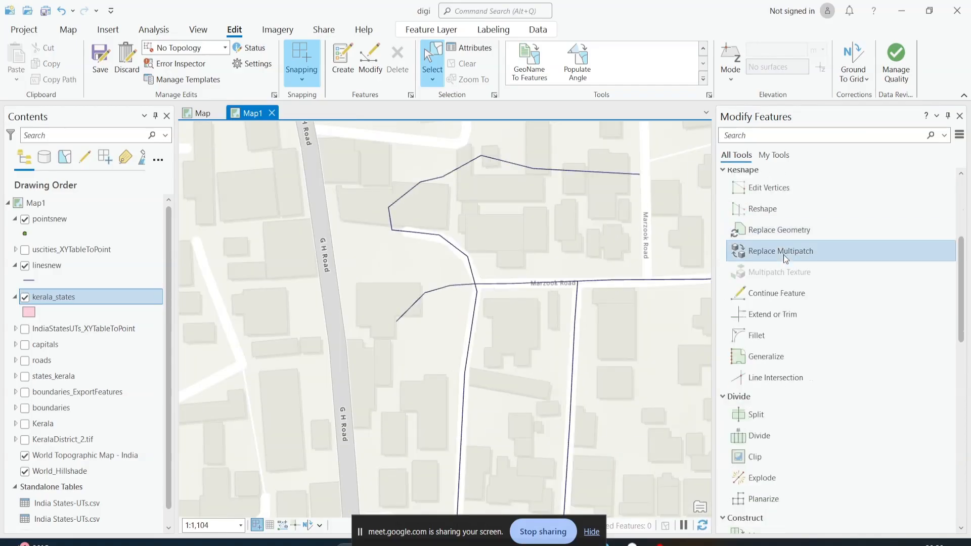
{"action": "left_click", "coordinate": [758, 354]}
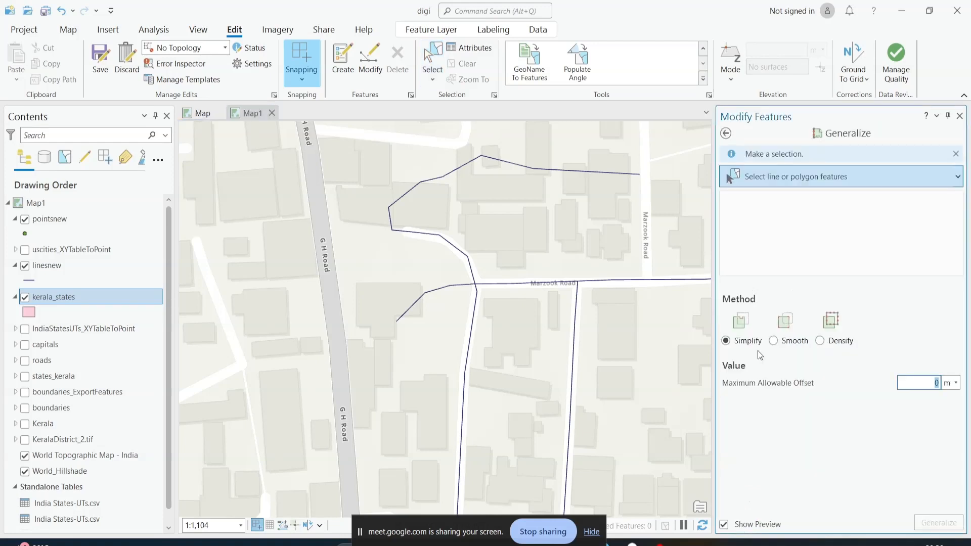
{"action": "left_click", "coordinate": [471, 275]}
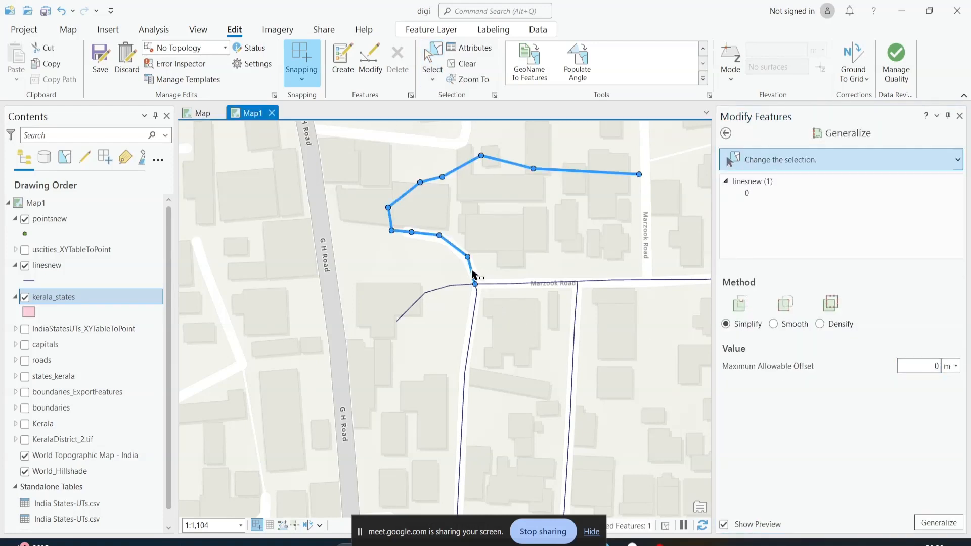
Choose the Simplify method with a maximum allowable offset of 10 m and examine the preview along the whole line.
{"action": "left_click", "coordinate": [820, 324]}
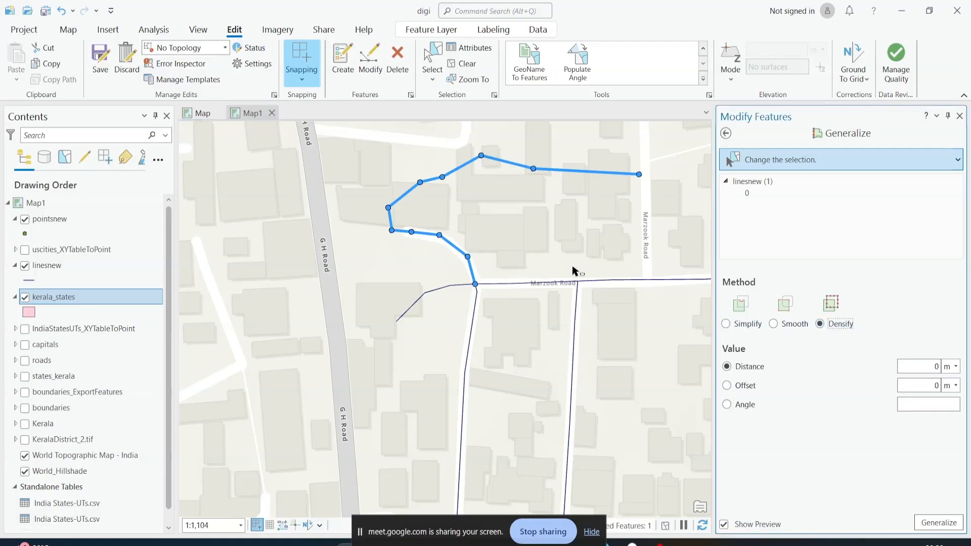
{"action": "scroll", "coordinate": [466, 259], "scroll_direction": "up", "scroll_amount": 2}
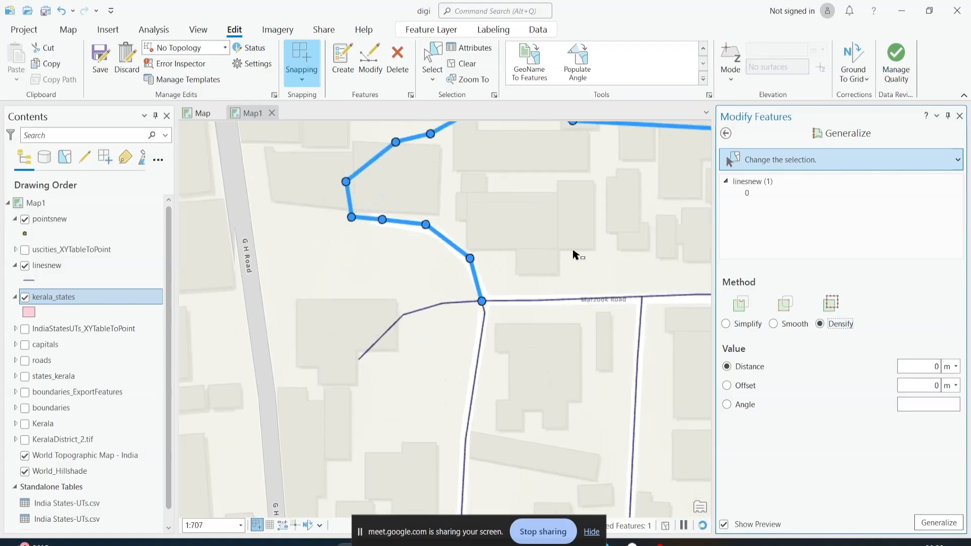
{"action": "left_click", "coordinate": [735, 328]}
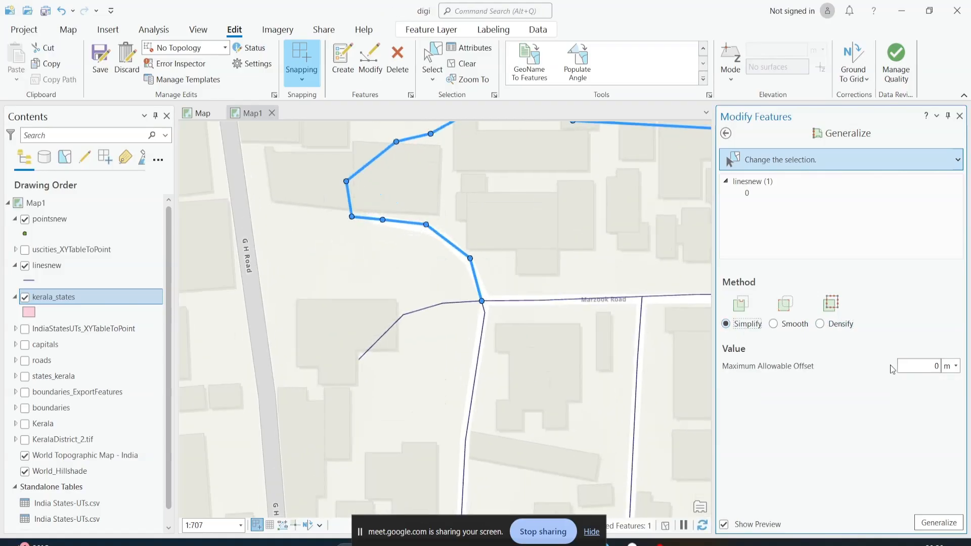
{"action": "left_click", "coordinate": [925, 370]}
{"action": "type", "text": "10"}
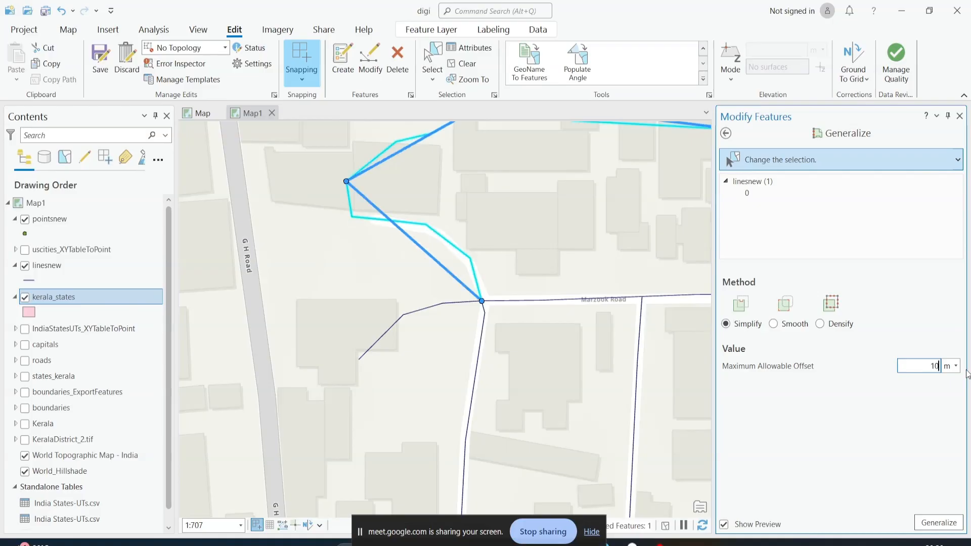
{"action": "scroll", "coordinate": [581, 248], "scroll_direction": "down", "scroll_amount": 2}
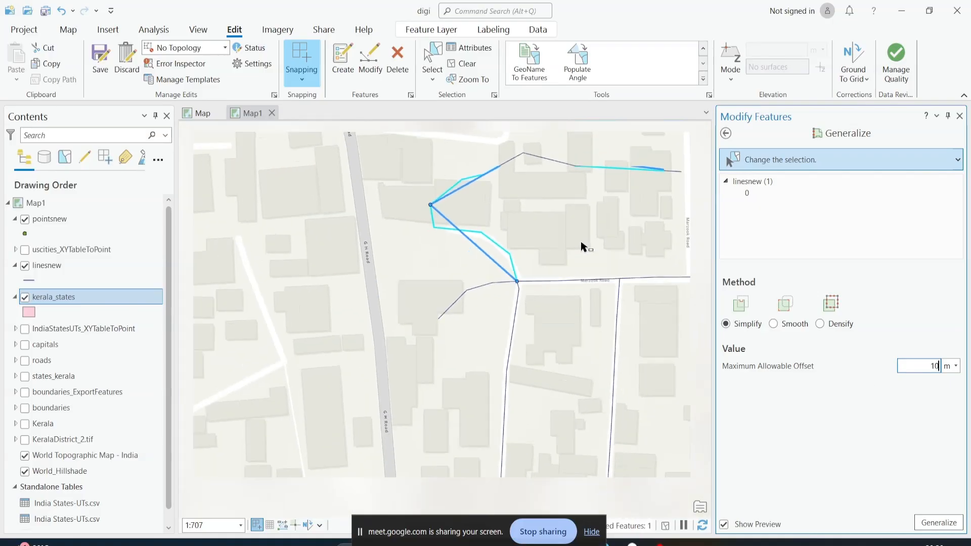
{"action": "left_click_drag", "start_coordinate": [581, 247], "coordinate": [502, 341]}
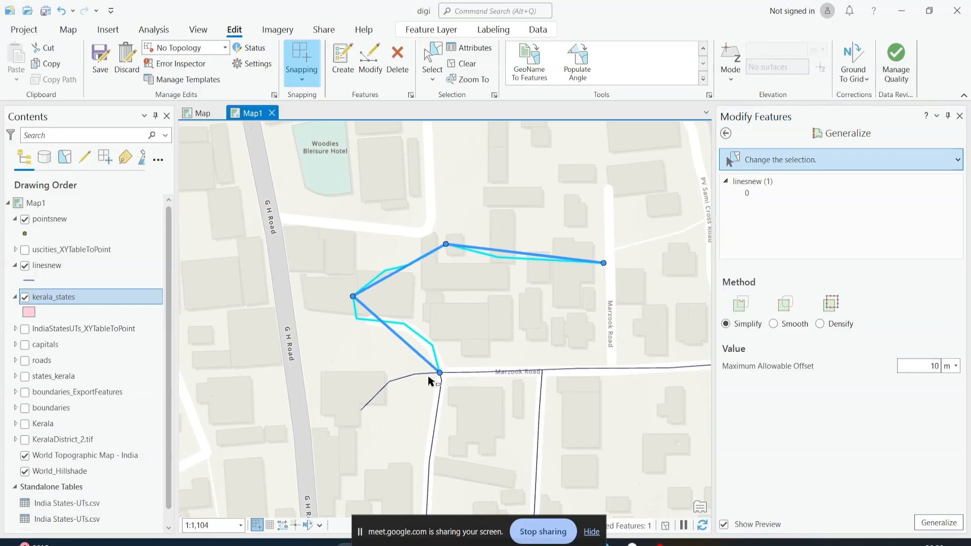
Preview the simplified line with maximum allowable offsets of 5 m and 100 m.
{"action": "left_click_drag", "start_coordinate": [925, 365], "coordinate": [947, 369]}
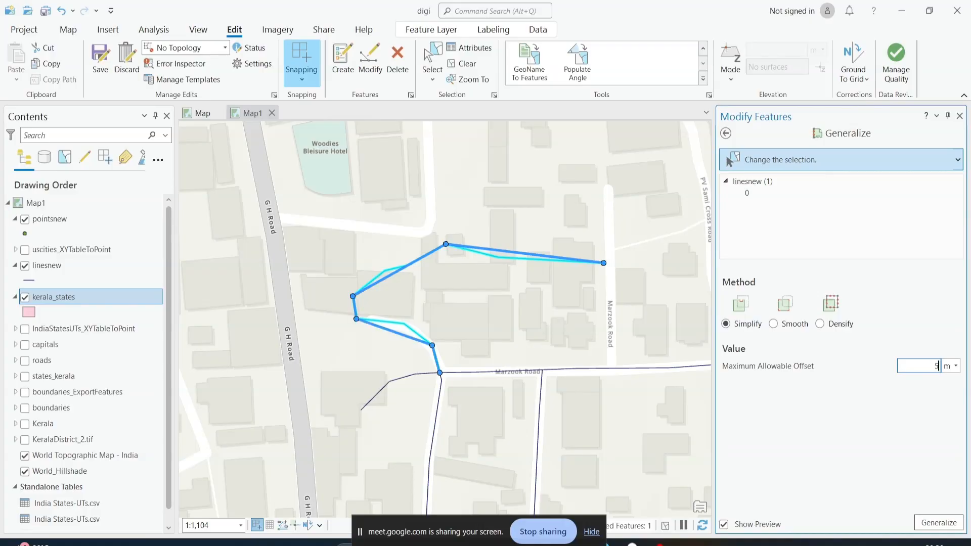
{"action": "key", "text": "BackSpace"}
{"action": "type", "text": "100"}
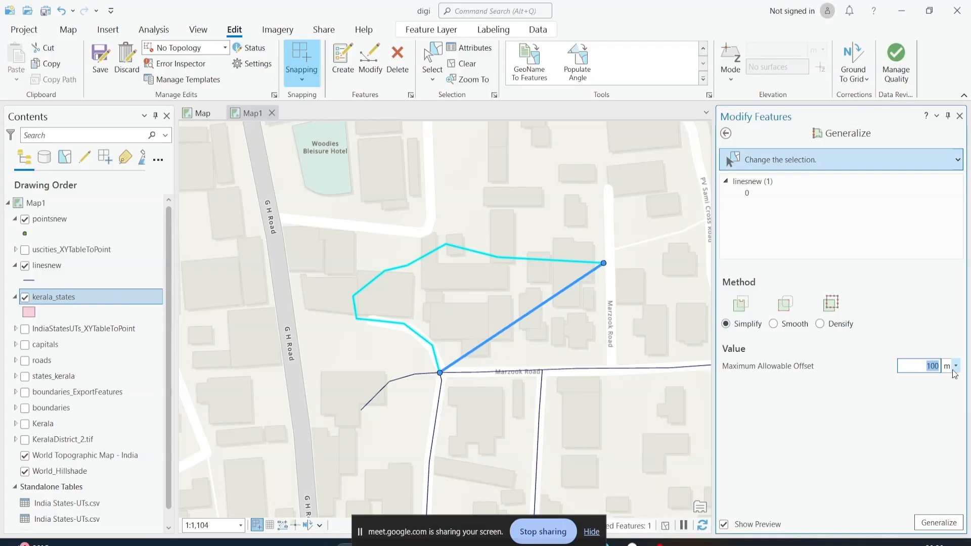
Set the maximum allowable offset to 2 m and compare the simplified preview with the original line.
{"action": "type", "text": "2"}
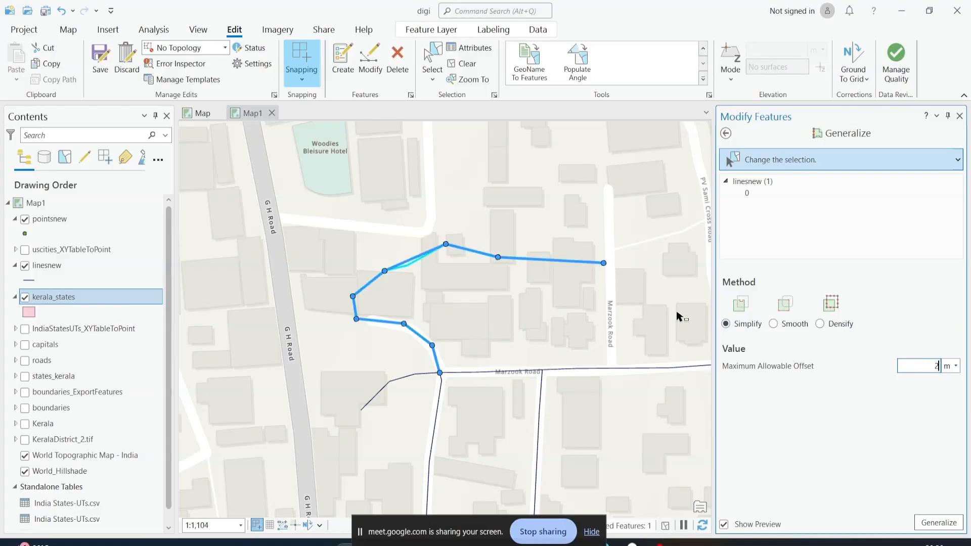
{"action": "scroll", "coordinate": [435, 286], "scroll_direction": "up", "scroll_amount": 2}
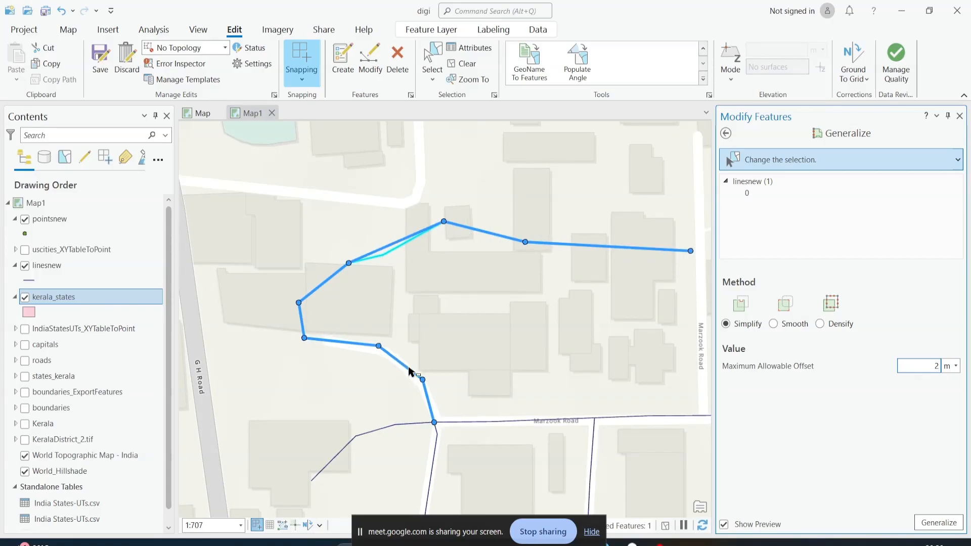
{"action": "scroll", "coordinate": [357, 261], "scroll_direction": "up", "scroll_amount": 2}
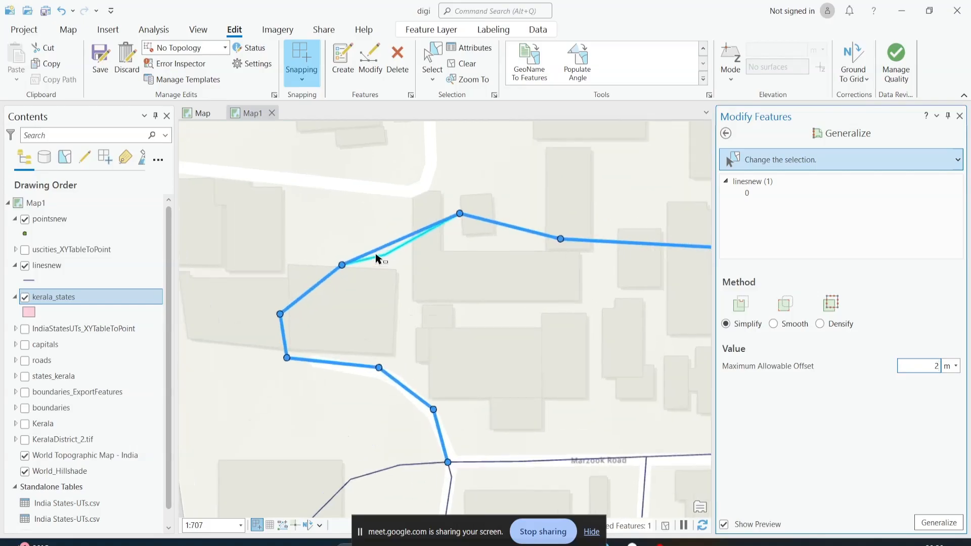
{"action": "scroll", "coordinate": [399, 258], "scroll_direction": "up", "scroll_amount": 2}
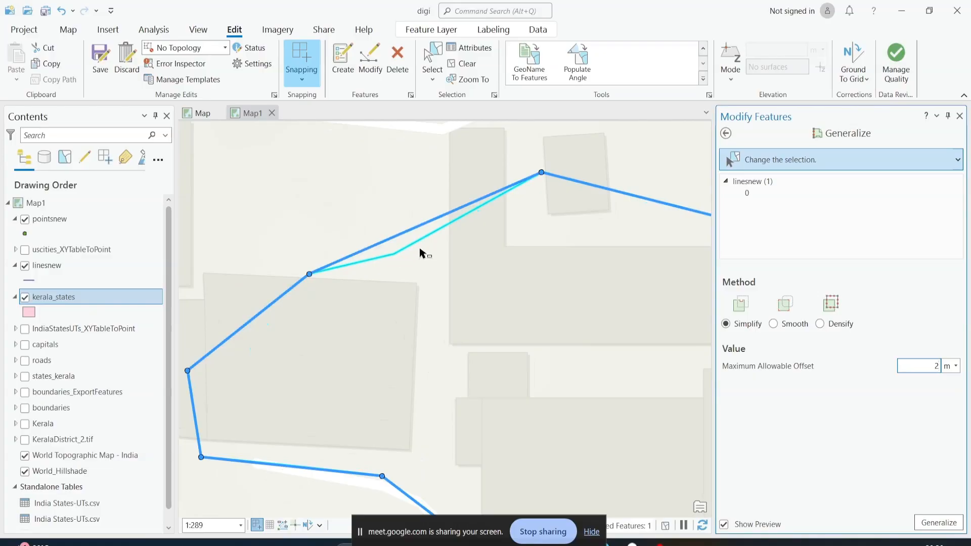
{"action": "scroll", "coordinate": [422, 256], "scroll_direction": "down", "scroll_amount": 6}
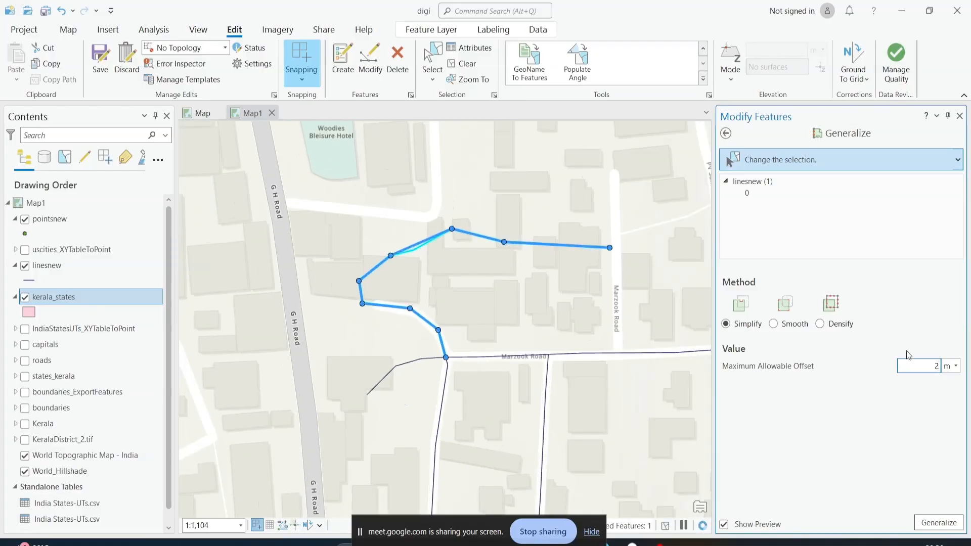
Simplify the line with a maximum allowable offset of 3 m and undo that generalization.
{"action": "left_click", "coordinate": [947, 366]}
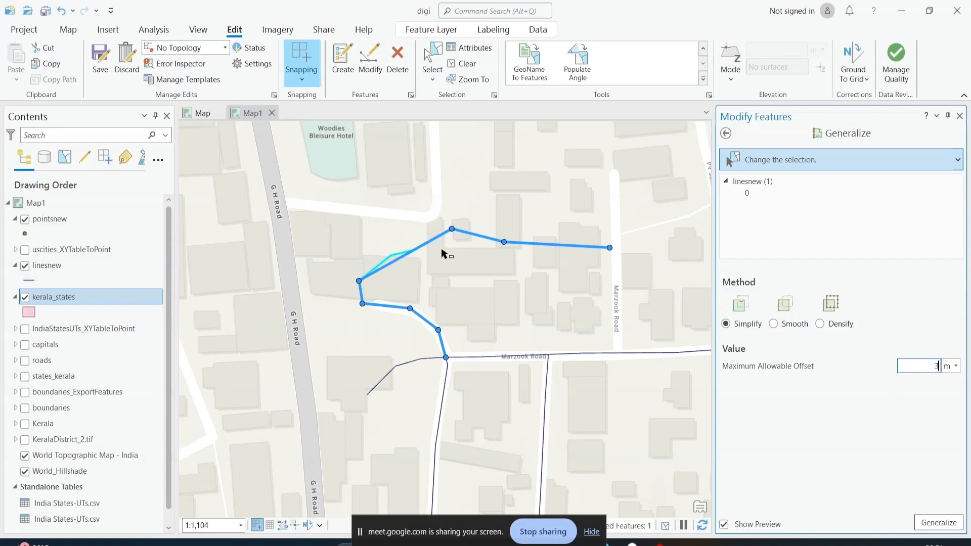
{"action": "left_click", "coordinate": [952, 527]}
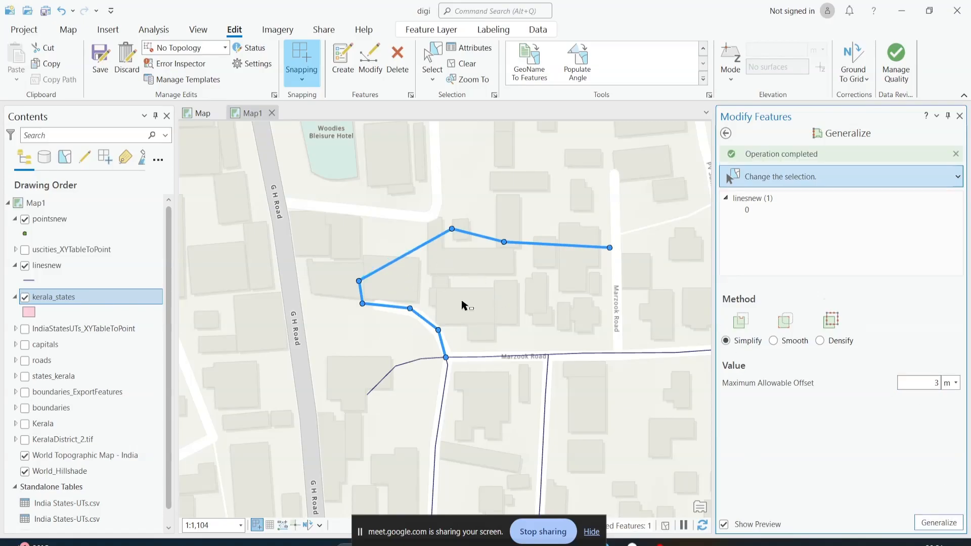
{"action": "left_click", "coordinate": [60, 11]}
Switch the Generalize method to Densify with a distance of 5 m and examine the previewed vertices near the junction.
{"action": "left_click", "coordinate": [820, 341]}
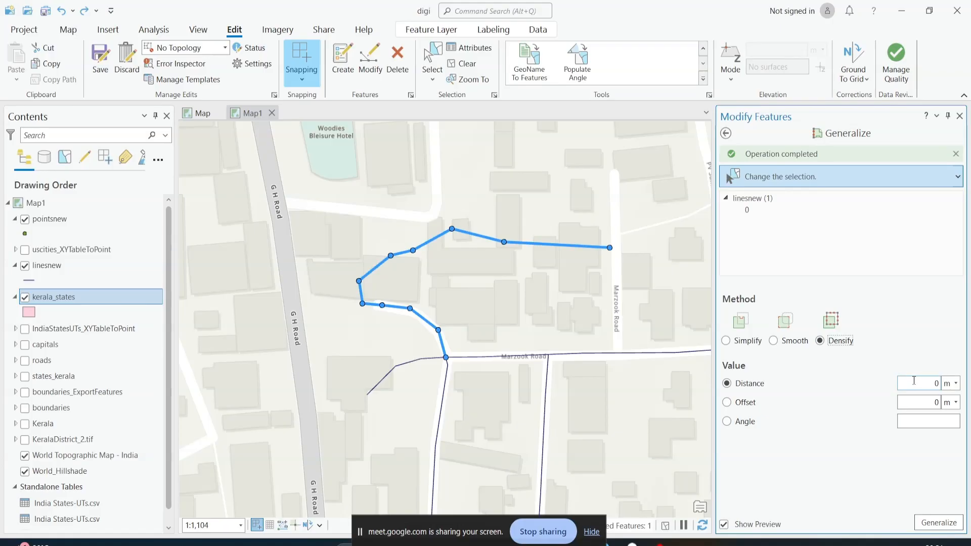
{"action": "left_click", "coordinate": [929, 383]}
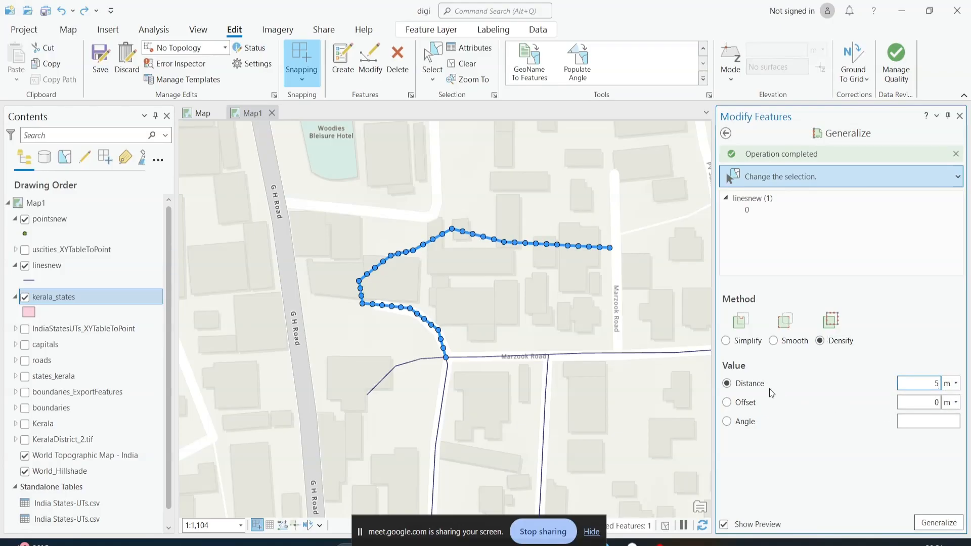
{"action": "scroll", "coordinate": [444, 353], "scroll_direction": "up", "scroll_amount": 4}
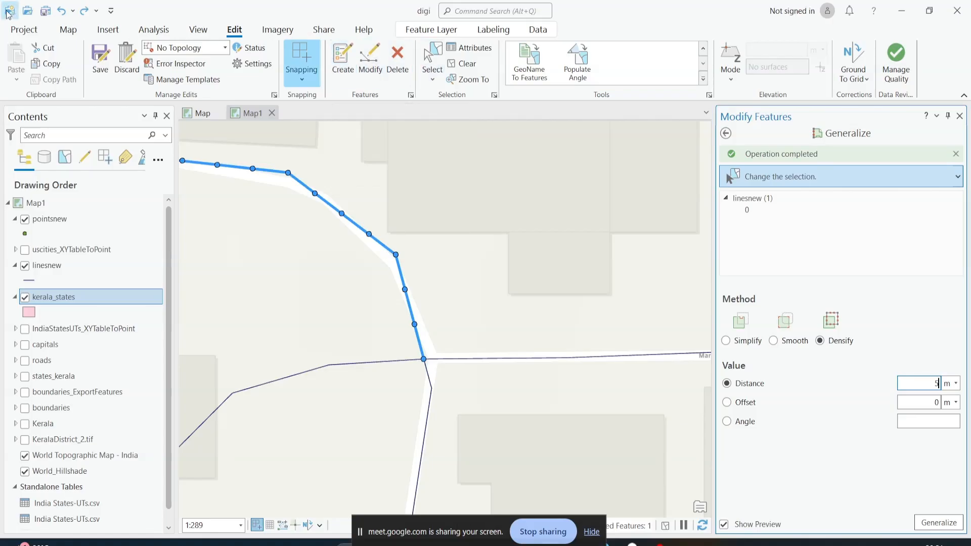
Measure the distance from the junction to the next previewed vertex, then close the measurement and review the vertex spacing.
{"action": "left_click", "coordinate": [68, 30]}
{"action": "left_click", "coordinate": [543, 61]}
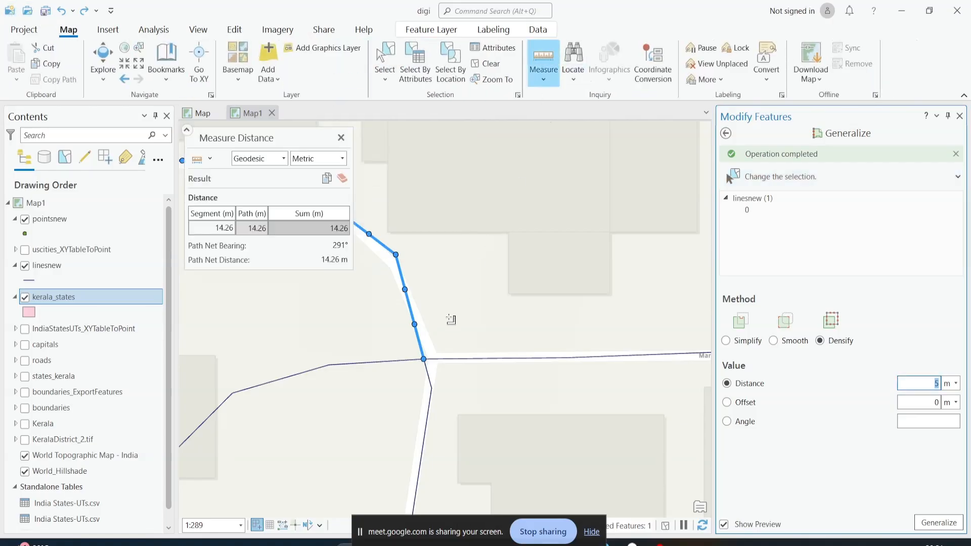
{"action": "left_click", "coordinate": [424, 359]}
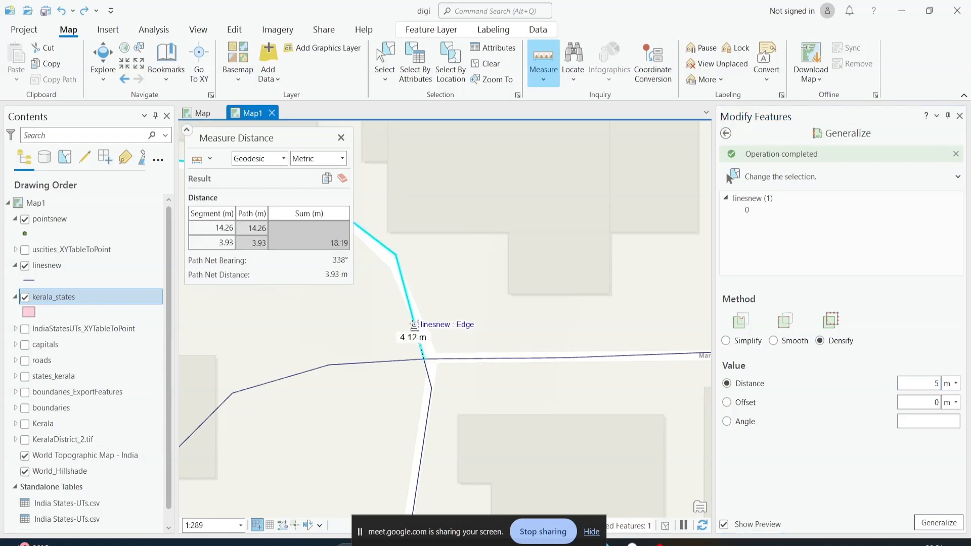
{"action": "key", "text": "Escape"}
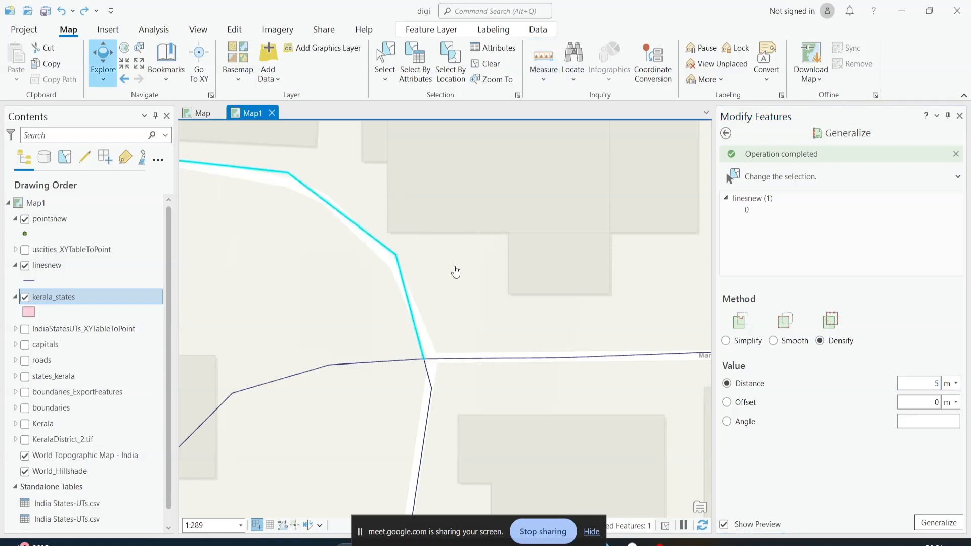
{"action": "scroll", "coordinate": [455, 271], "scroll_direction": "down", "scroll_amount": 4}
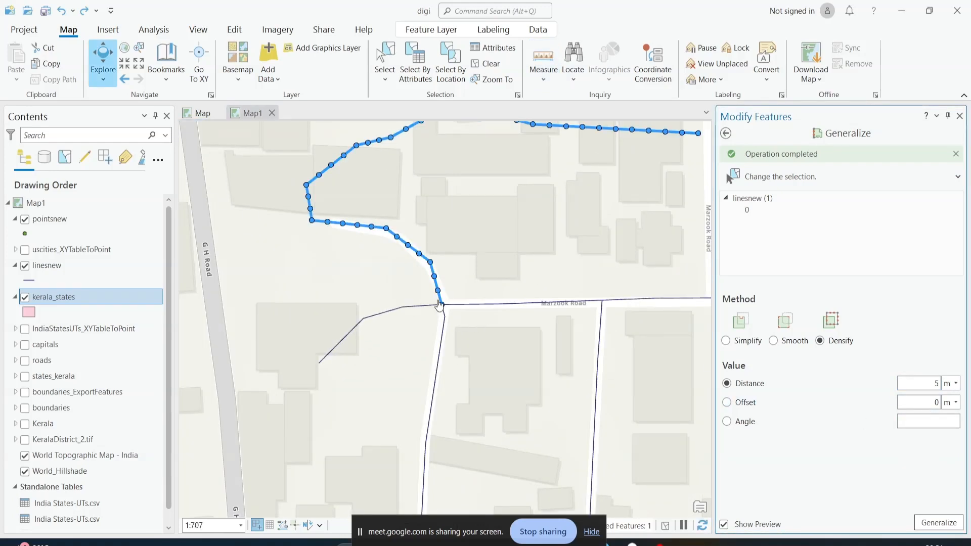
{"action": "scroll", "coordinate": [439, 304], "scroll_direction": "up", "scroll_amount": 4}
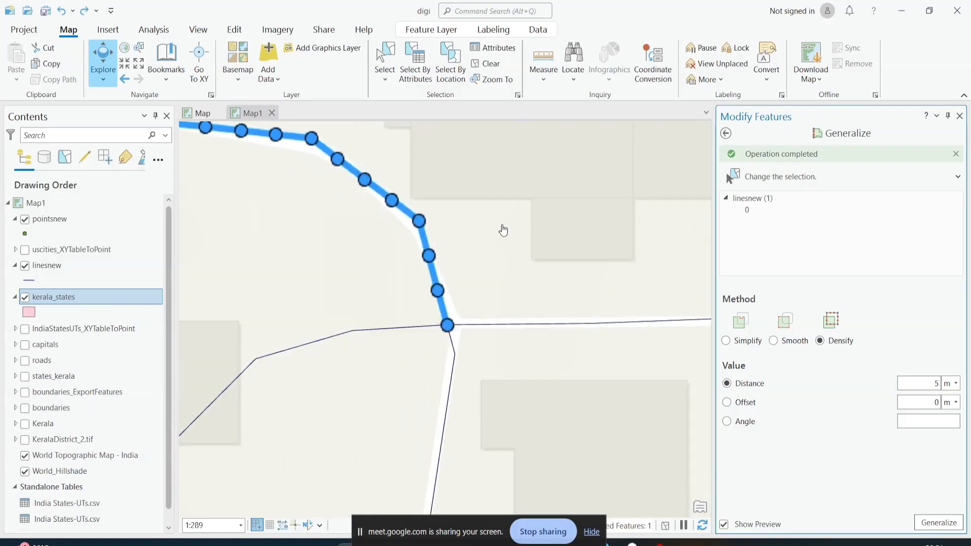
Measure the spacing between the previewed vertex nearest the junction and the line's endpoint, then examine the vertices along the whole line.
{"action": "left_click", "coordinate": [536, 59]}
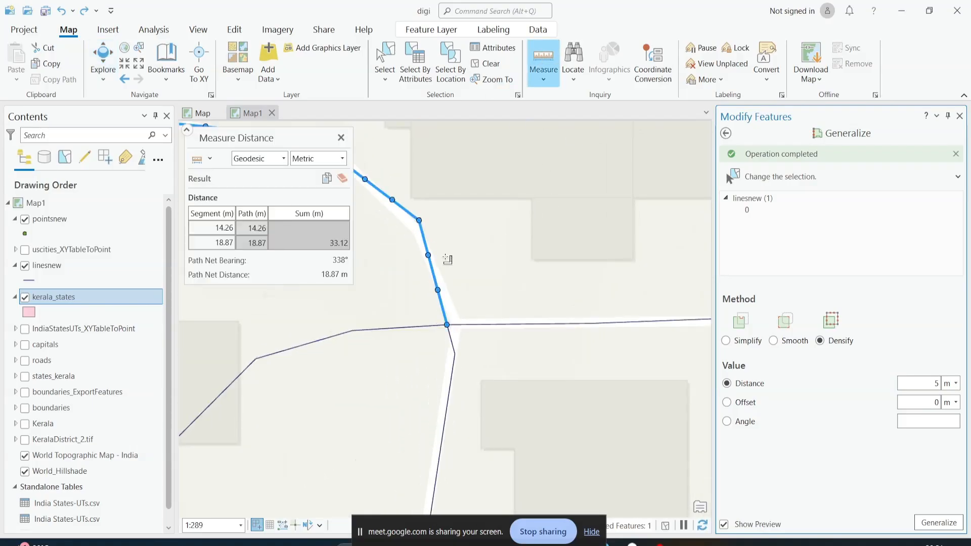
{"action": "left_click", "coordinate": [438, 289]}
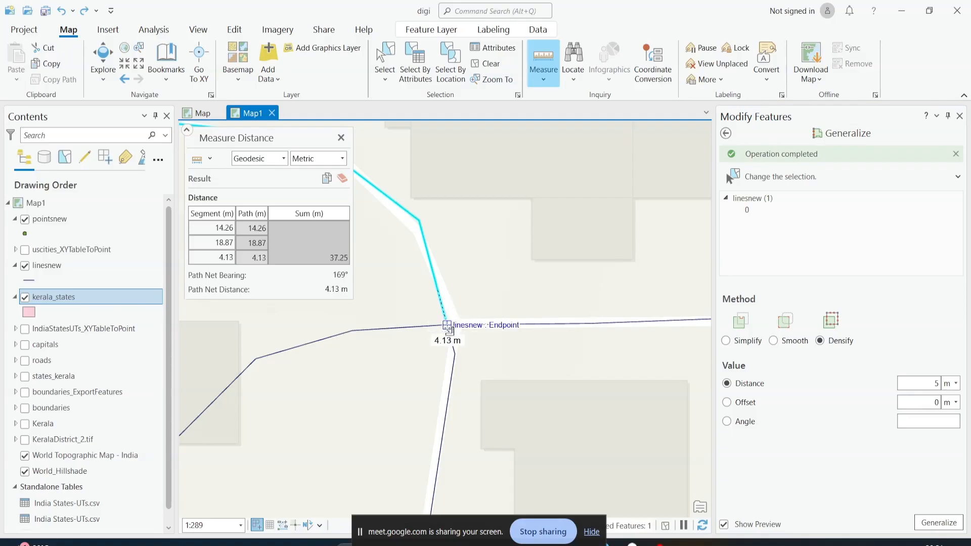
{"action": "left_click", "coordinate": [345, 142]}
{"action": "scroll", "coordinate": [440, 288], "scroll_direction": "up", "scroll_amount": 2}
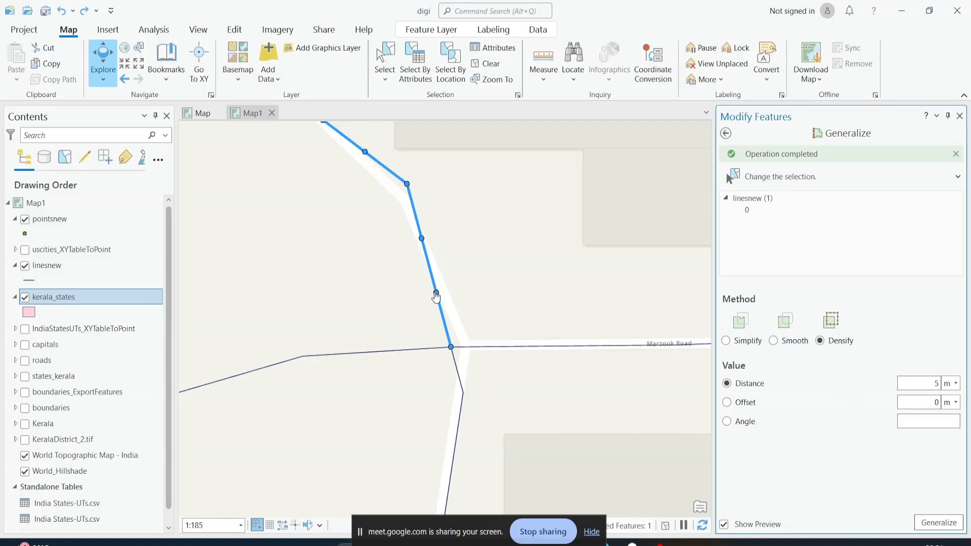
{"action": "scroll", "coordinate": [436, 296], "scroll_direction": "down", "scroll_amount": 3}
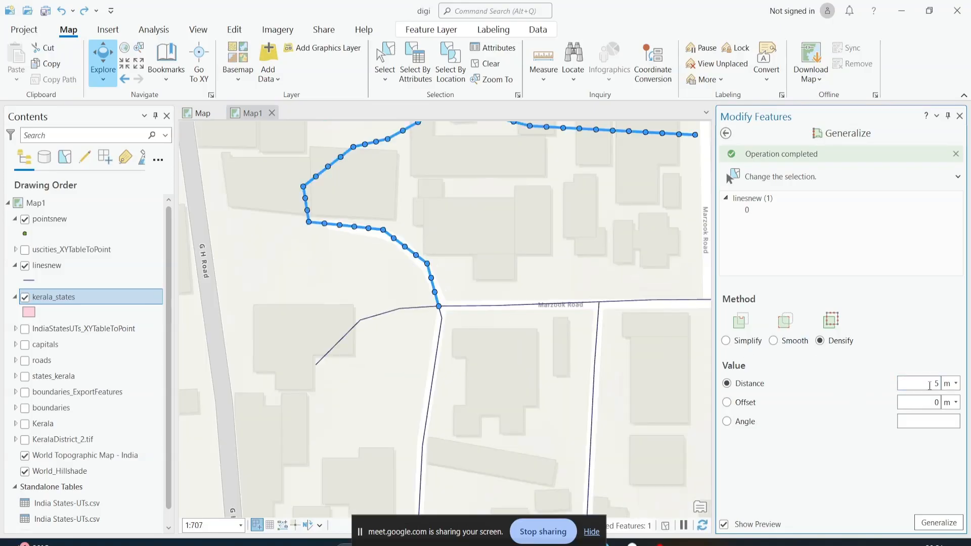
{"action": "left_click_drag", "start_coordinate": [451, 288], "coordinate": [450, 347]}
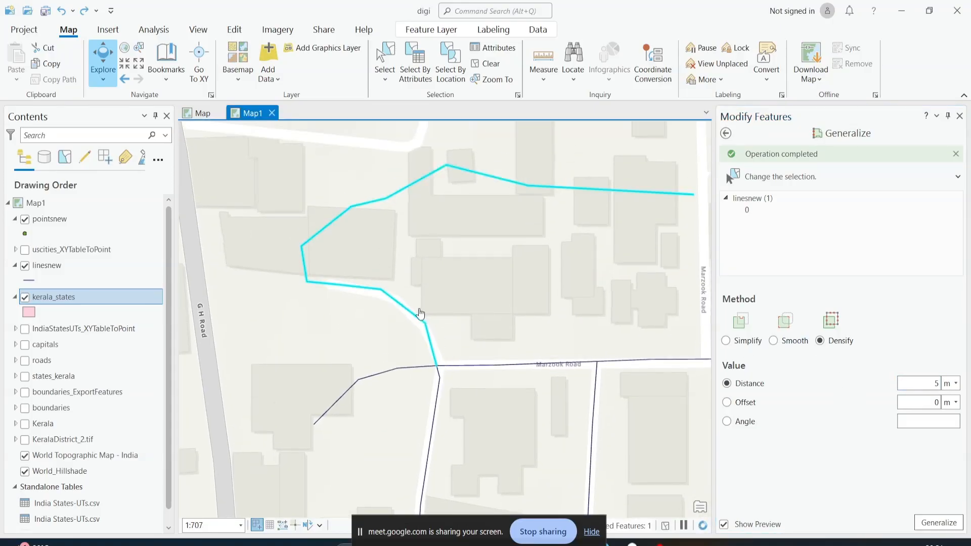
Set the Densify distance to 10 m and compare the previewed vertex spacing along the selected line.
{"action": "left_click", "coordinate": [795, 386]}
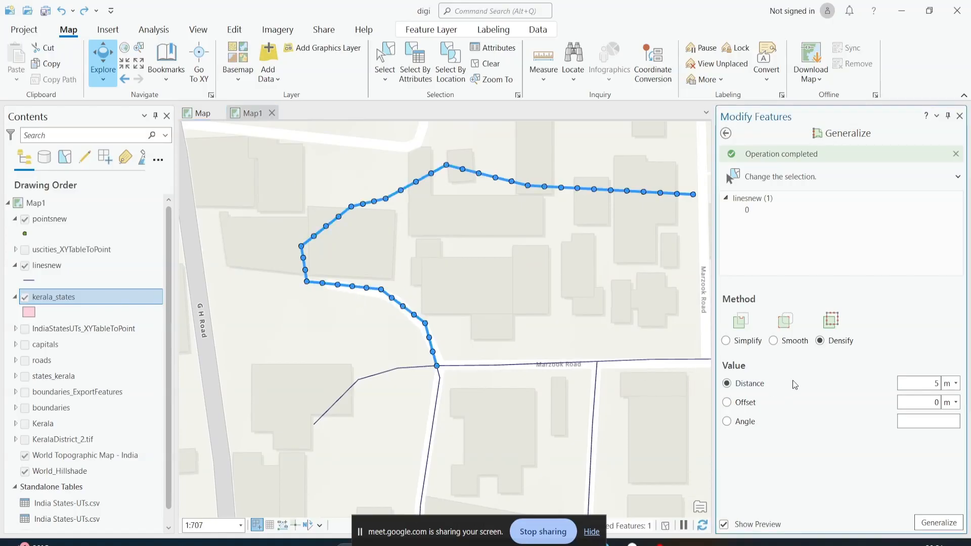
{"action": "left_click", "coordinate": [935, 383]}
{"action": "type", "text": "1"}
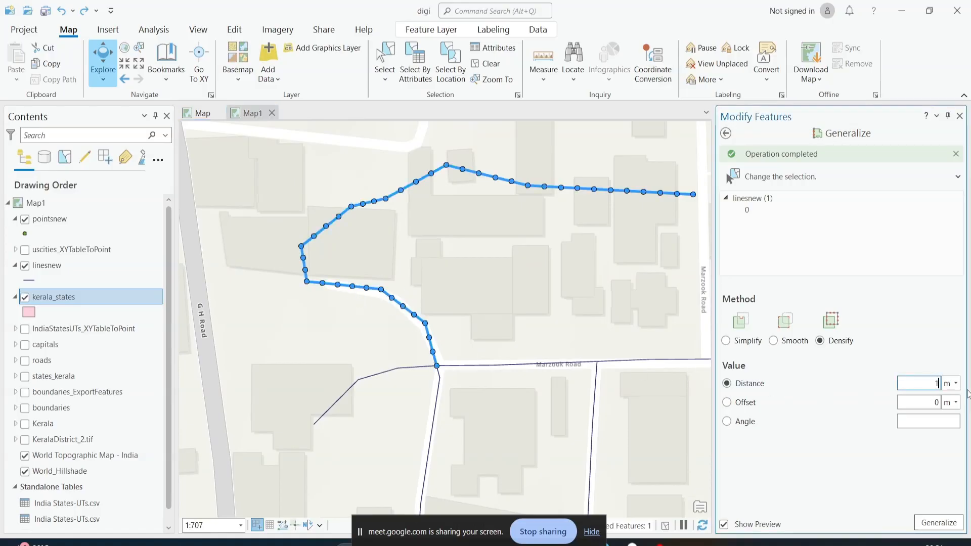
{"action": "type", "text": "0"}
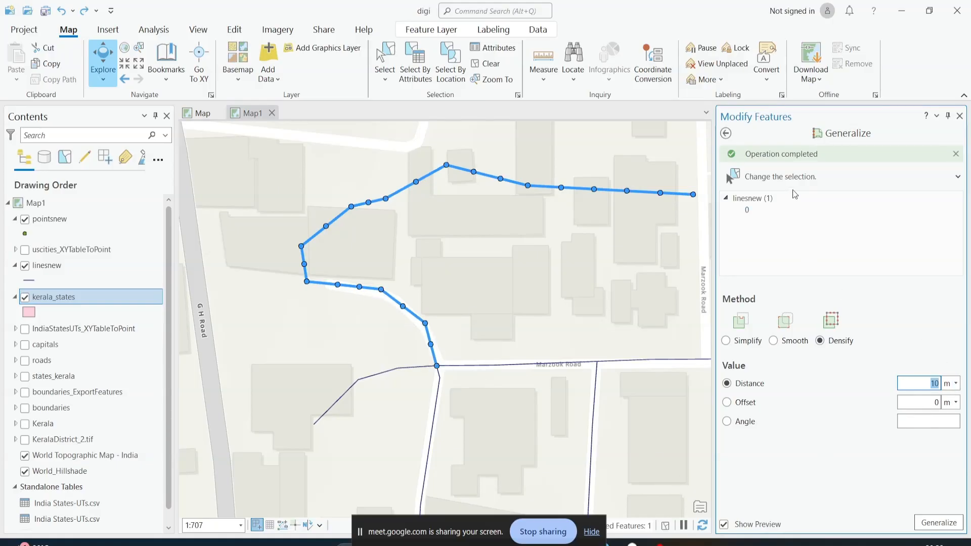
Restart Generalize with the Simplify method and preview it on the square and irregular kerala_states polygons south of Francis Road.
{"action": "left_click", "coordinate": [726, 132]}
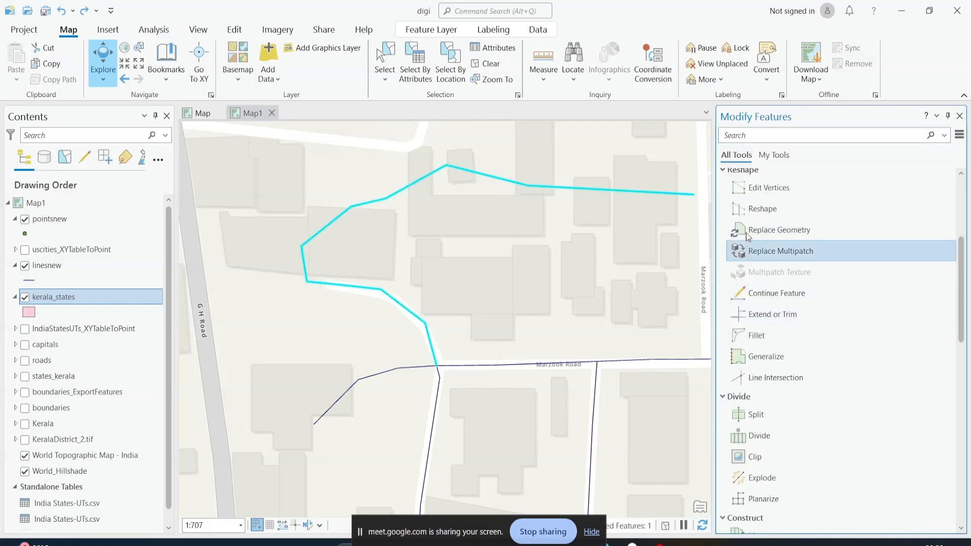
{"action": "left_click", "coordinate": [759, 357]}
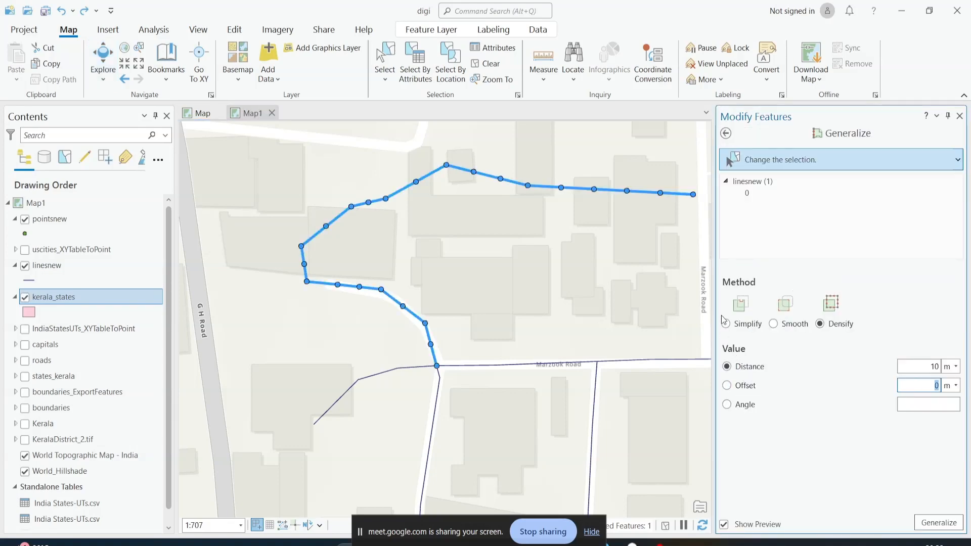
{"action": "left_click", "coordinate": [727, 323]}
{"action": "scroll", "coordinate": [607, 318], "scroll_direction": "down", "scroll_amount": 4}
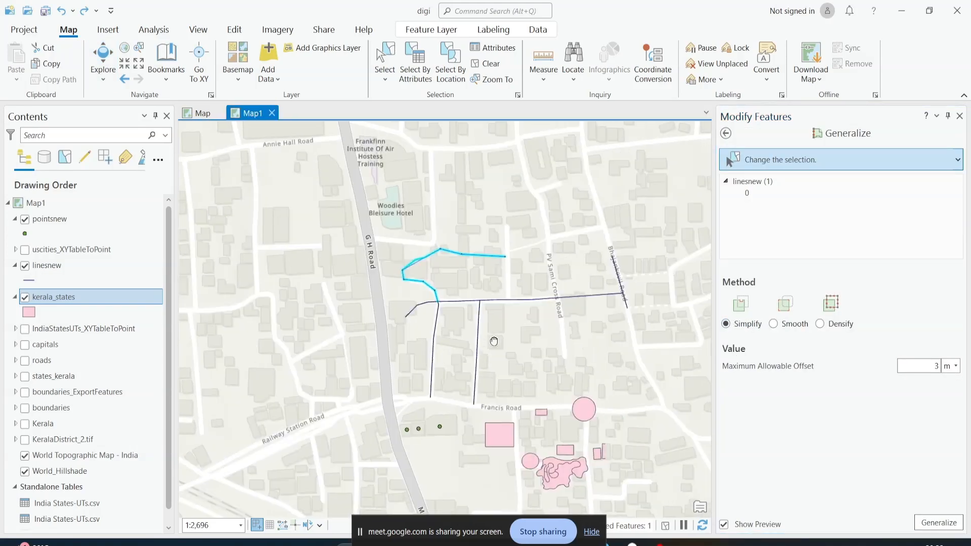
{"action": "scroll", "coordinate": [455, 349], "scroll_direction": "up", "scroll_amount": 3}
{"action": "left_click", "coordinate": [453, 351]}
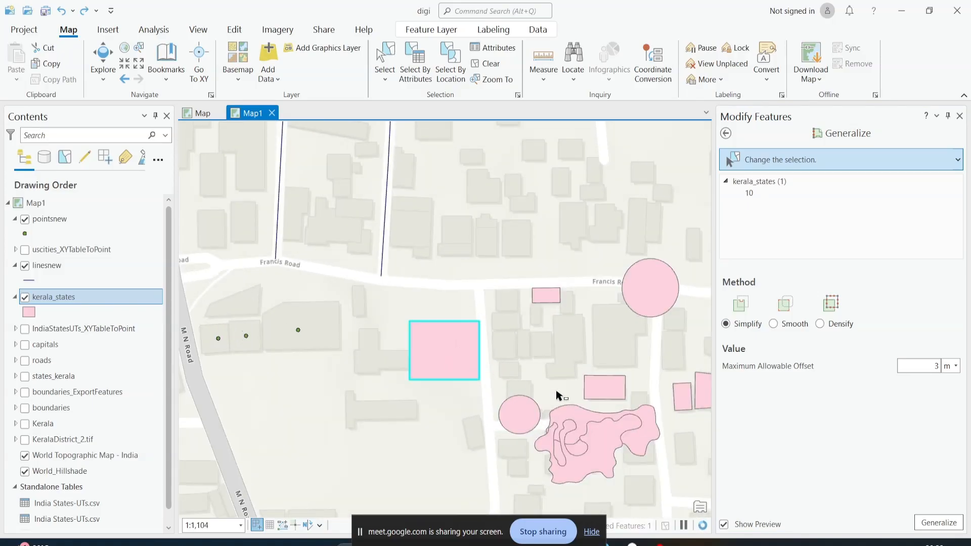
{"action": "left_click_drag", "start_coordinate": [556, 394], "coordinate": [512, 316]}
{"action": "left_click_drag", "start_coordinate": [596, 347], "coordinate": [476, 373]}
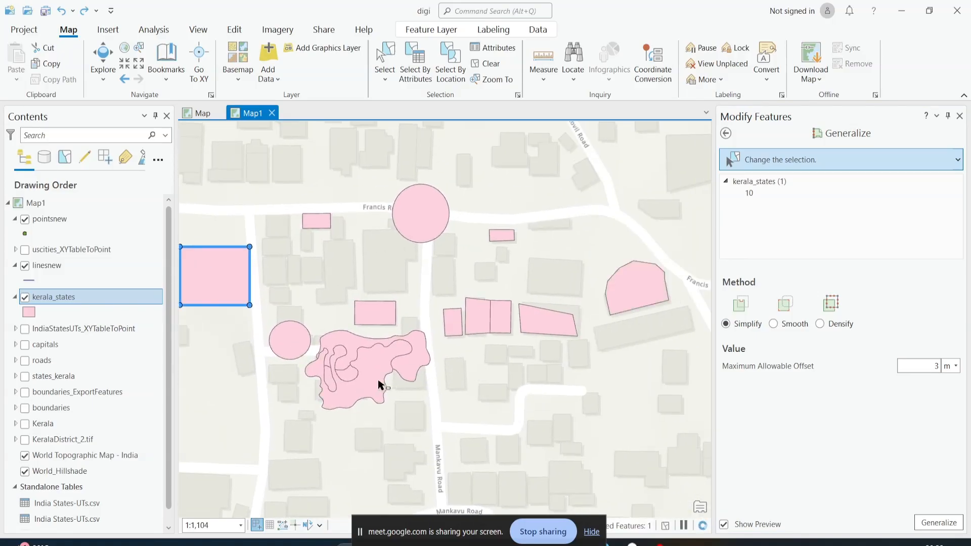
{"action": "left_click", "coordinate": [396, 375]}
{"action": "left_click_drag", "start_coordinate": [395, 375], "coordinate": [465, 339]}
{"action": "left_click", "coordinate": [483, 331]}
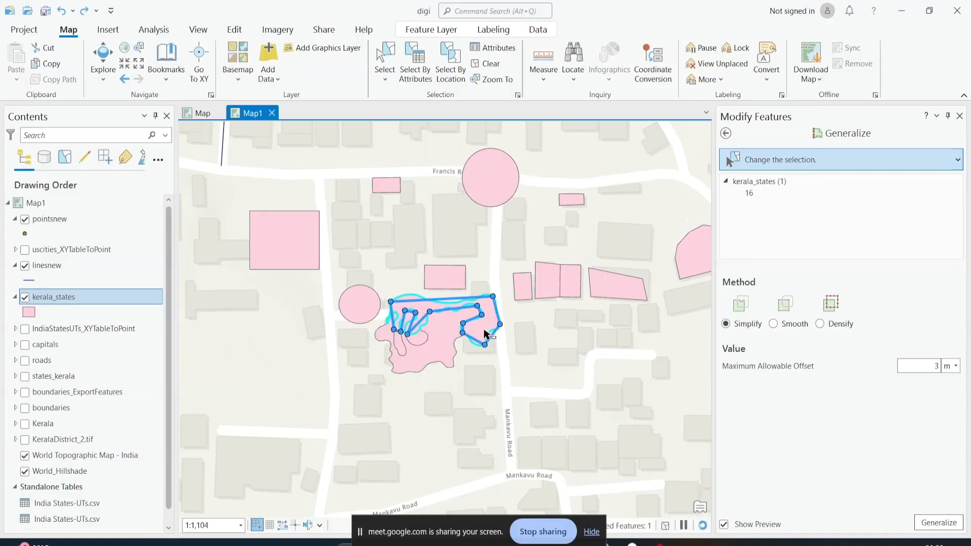
Select the rounded kerala_states polygon beside Francis Road and preview it with the Simplify method.
{"action": "left_click_drag", "start_coordinate": [606, 251], "coordinate": [409, 305]}
{"action": "scroll", "coordinate": [410, 305], "scroll_direction": "down", "scroll_amount": 6}
{"action": "scroll", "coordinate": [440, 327], "scroll_direction": "up", "scroll_amount": 6}
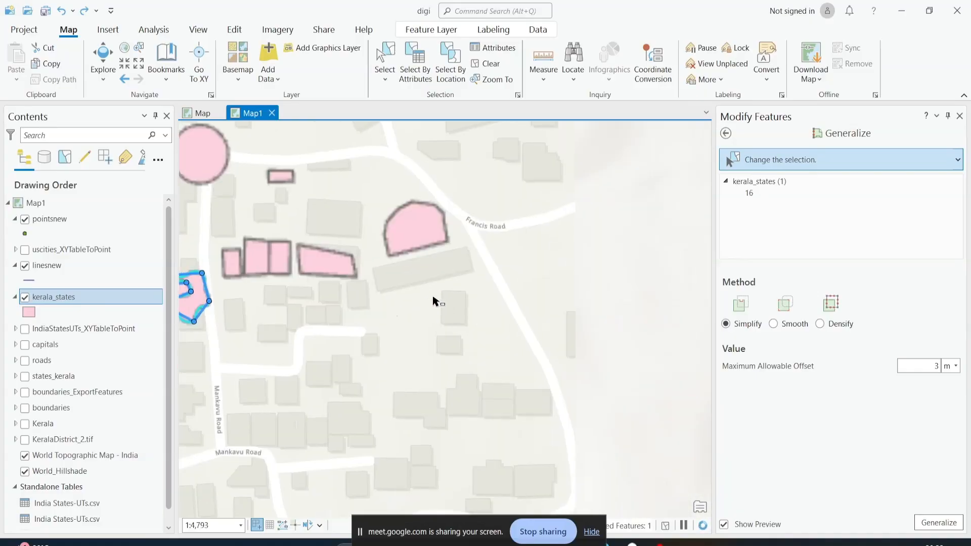
{"action": "left_click", "coordinate": [424, 242]}
{"action": "left_click_drag", "start_coordinate": [547, 283], "coordinate": [628, 410]}
{"action": "scroll", "coordinate": [503, 375], "scroll_direction": "up", "scroll_amount": 2}
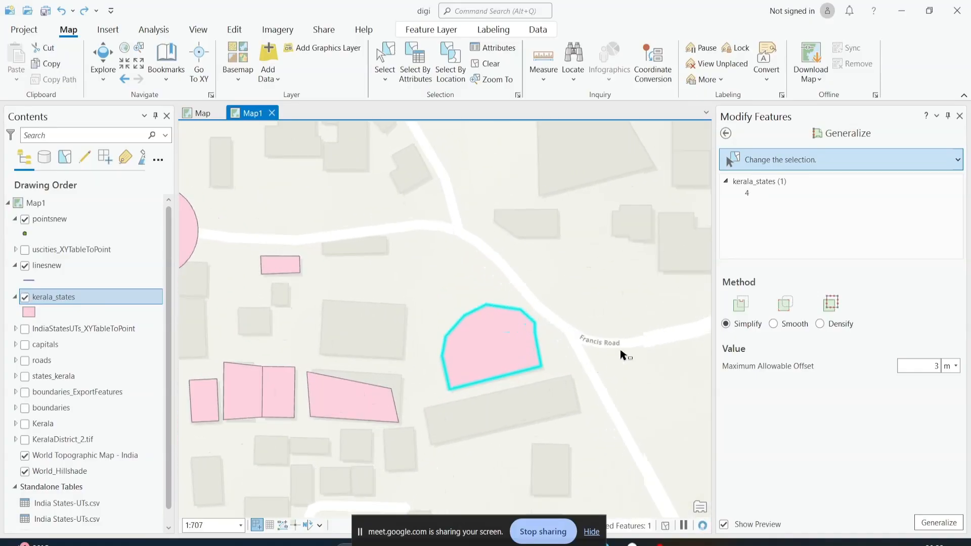
{"action": "left_click", "coordinate": [741, 322]}
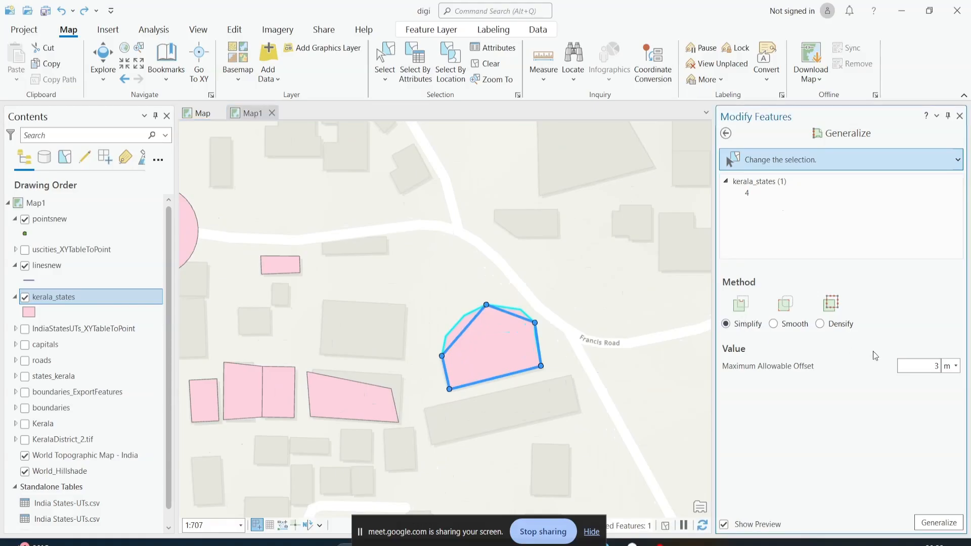
Compare the polygon's Simplify previews at maximum allowable offsets of 0 m and 5 m.
{"action": "left_click", "coordinate": [933, 362]}
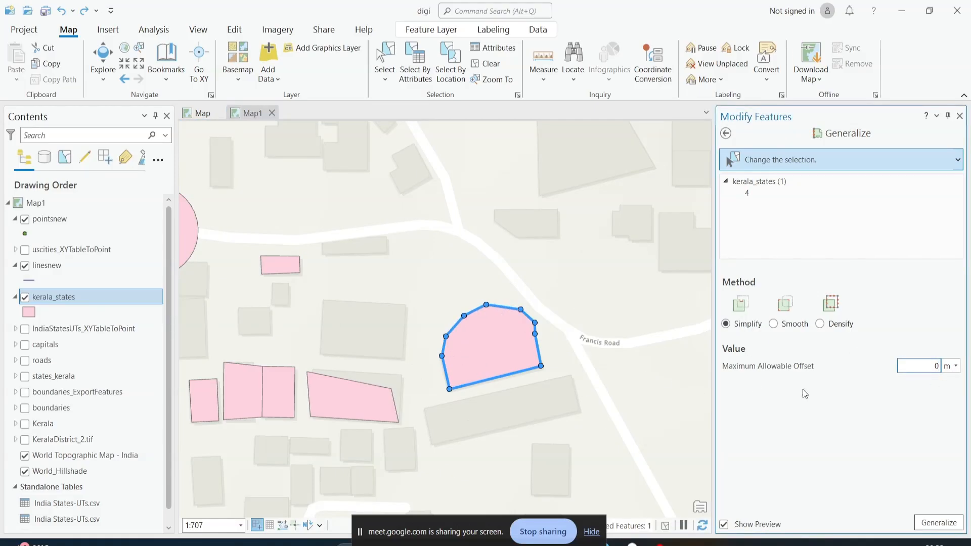
{"action": "left_click", "coordinate": [955, 372]}
{"action": "type", "text": "25"}
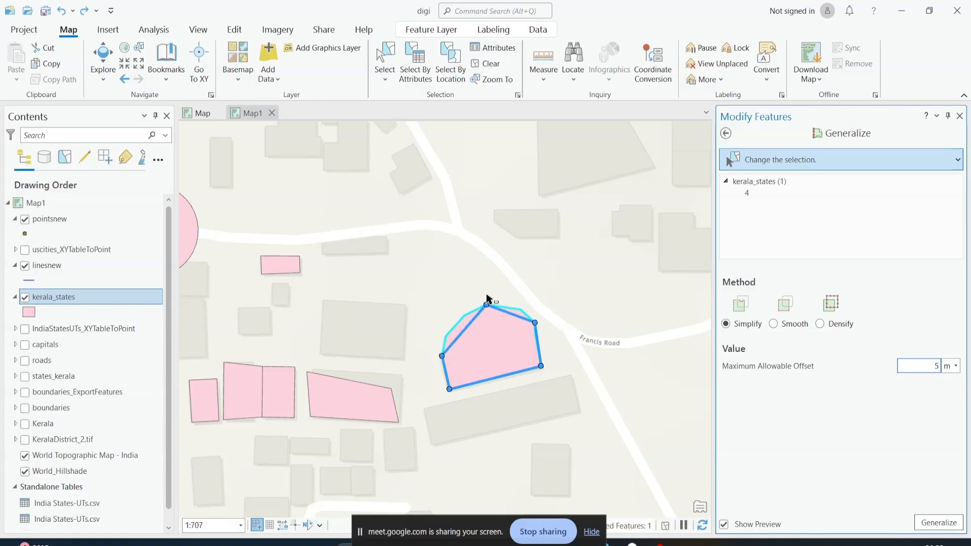
Switch the method to Densify with a distance of 2 m and examine the vertices previewed around the polygon.
{"action": "left_click", "coordinate": [820, 324]}
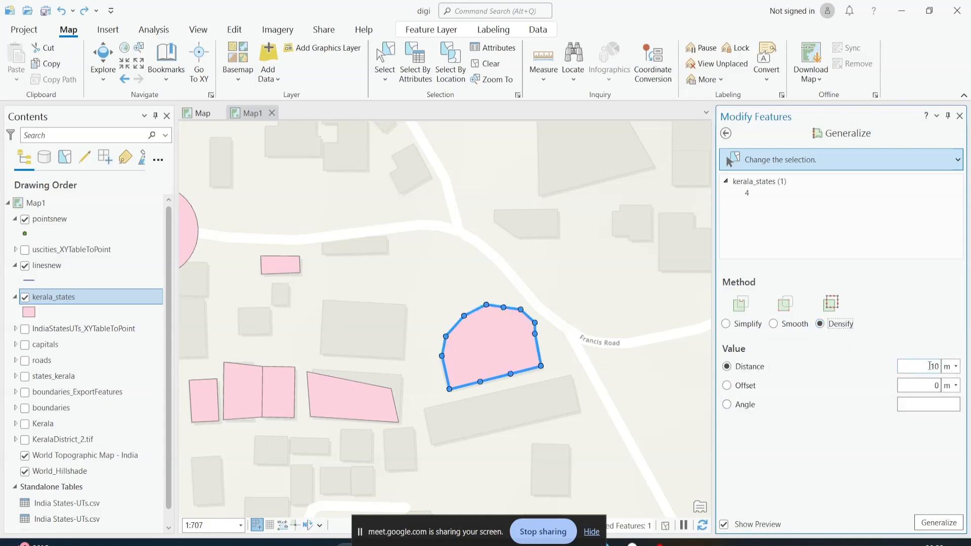
{"action": "left_click_drag", "start_coordinate": [929, 367], "coordinate": [956, 372]}
{"action": "type", "text": "2"}
{"action": "scroll", "coordinate": [493, 329], "scroll_direction": "up", "scroll_amount": 3}
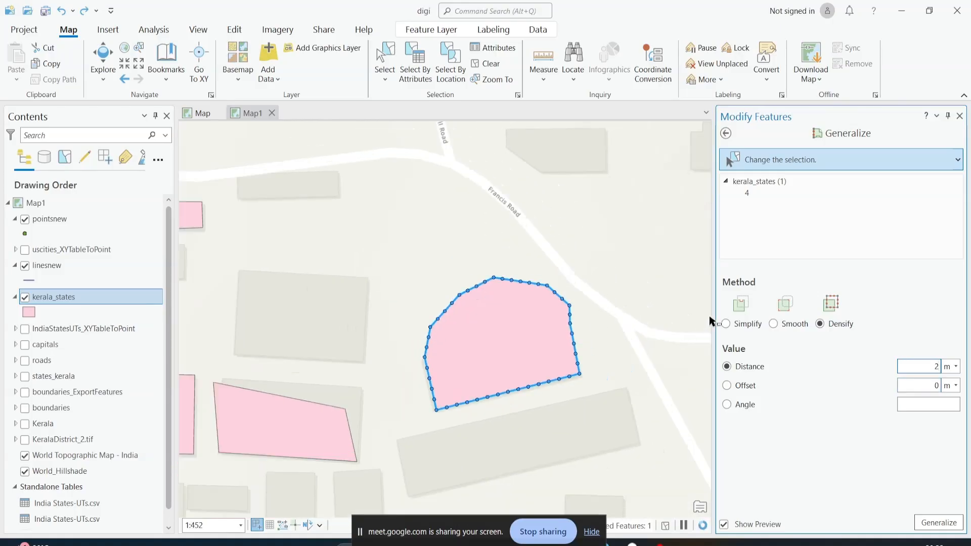
Switch the method to Smooth and compare the polygon's previews at maximum allowable offsets of 0 m, 5 m and 10 m.
{"action": "left_click", "coordinate": [791, 330]}
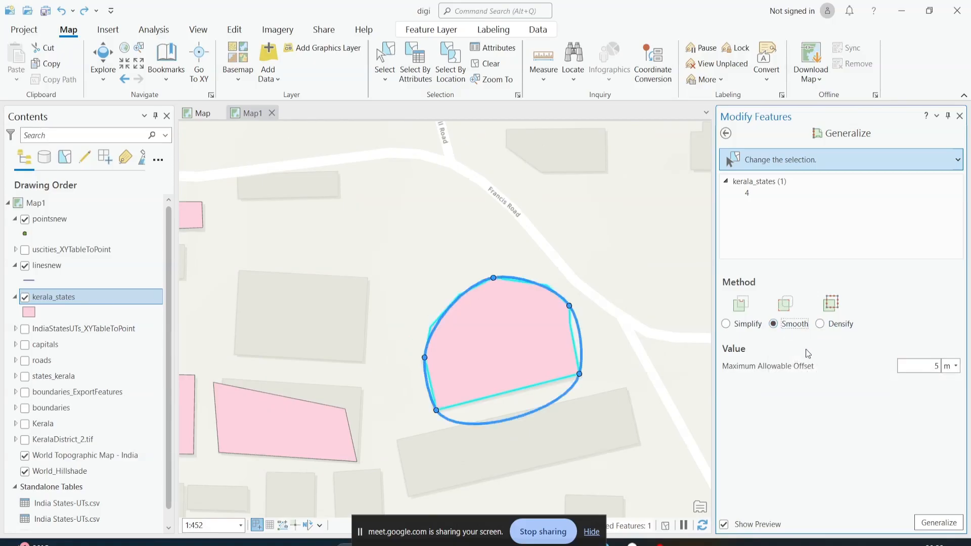
{"action": "left_click_drag", "start_coordinate": [913, 365], "coordinate": [947, 368]}
{"action": "type", "text": "0"}
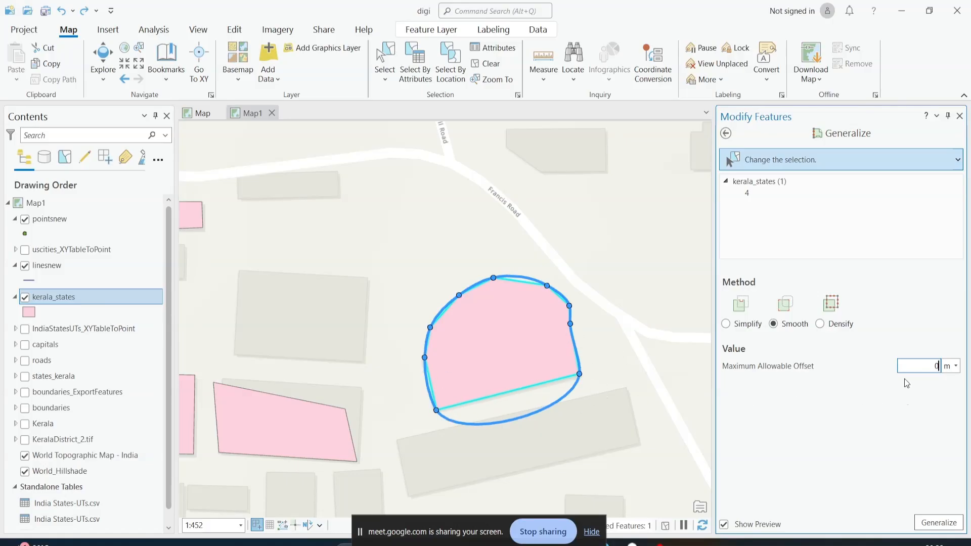
{"action": "left_click", "coordinate": [772, 324]}
{"action": "left_click", "coordinate": [943, 367]}
{"action": "type", "text": "5"}
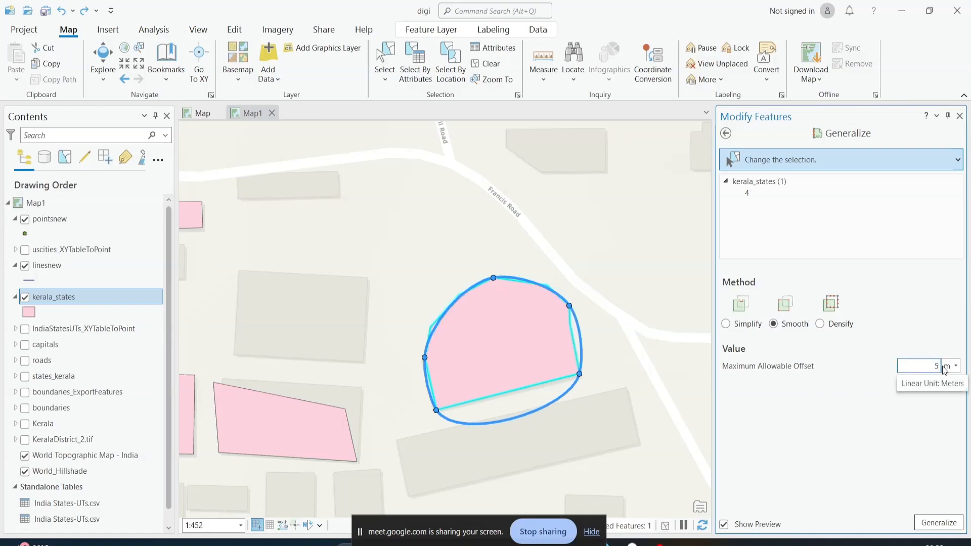
{"action": "key", "text": "BackSpace"}
{"action": "type", "text": "10"}
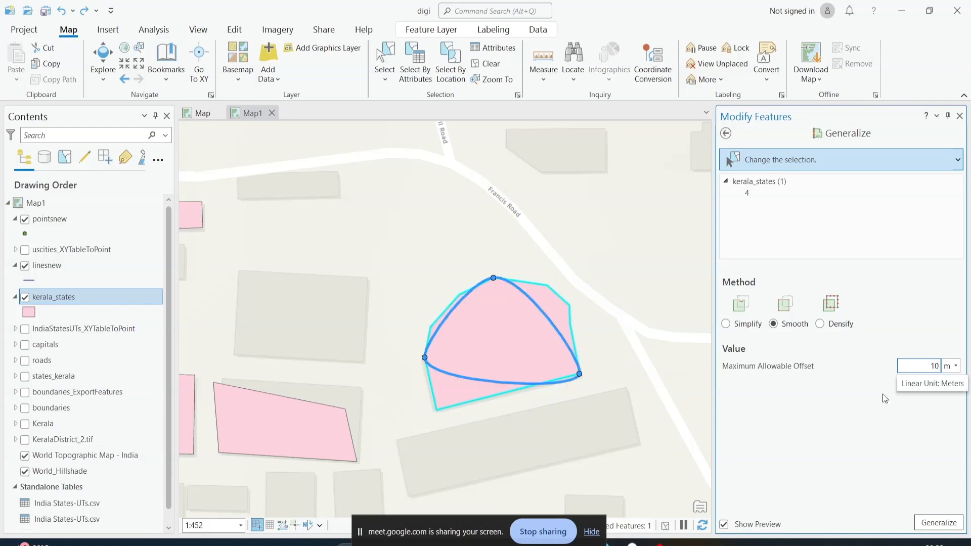
Review the options of the Simplify, Smooth and Densify methods, then leave Generalize without applying it.
{"action": "left_click", "coordinate": [723, 320]}
{"action": "left_click", "coordinate": [727, 324]}
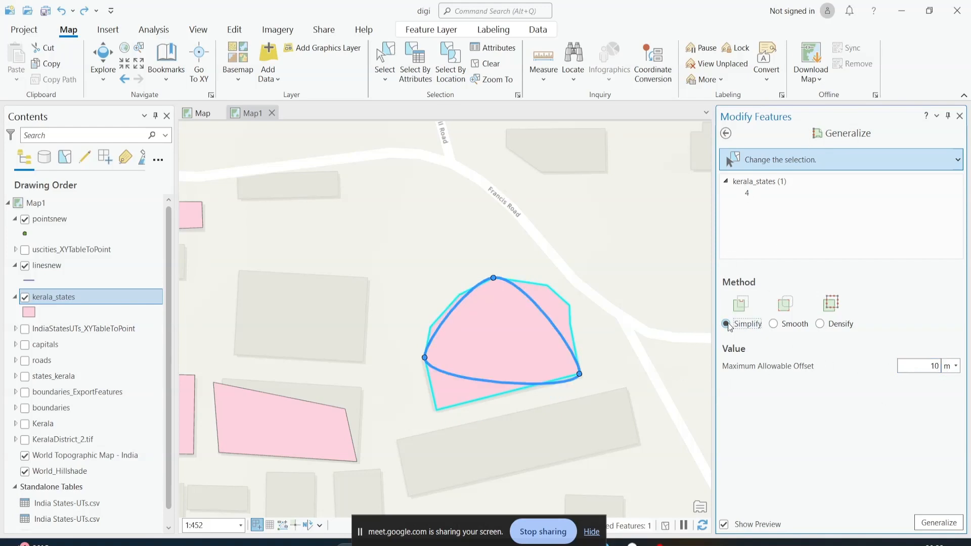
{"action": "left_click", "coordinate": [796, 323]}
{"action": "left_click", "coordinate": [819, 323]}
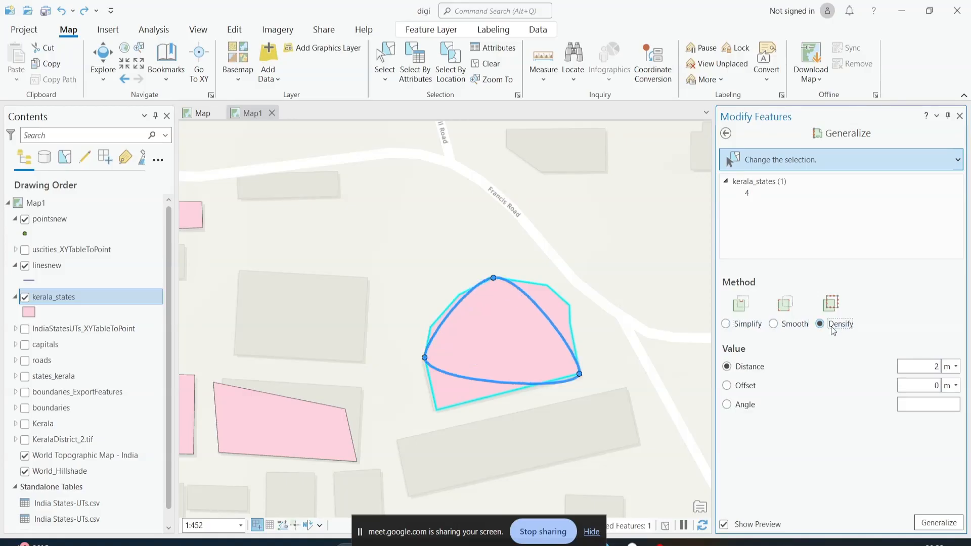
{"action": "left_click", "coordinate": [726, 133]}
Clear the selection and use Split to cut the square kerala_states polygon with a vertical line near its western edge.
{"action": "scroll", "coordinate": [767, 364], "scroll_direction": "up", "scroll_amount": 3}
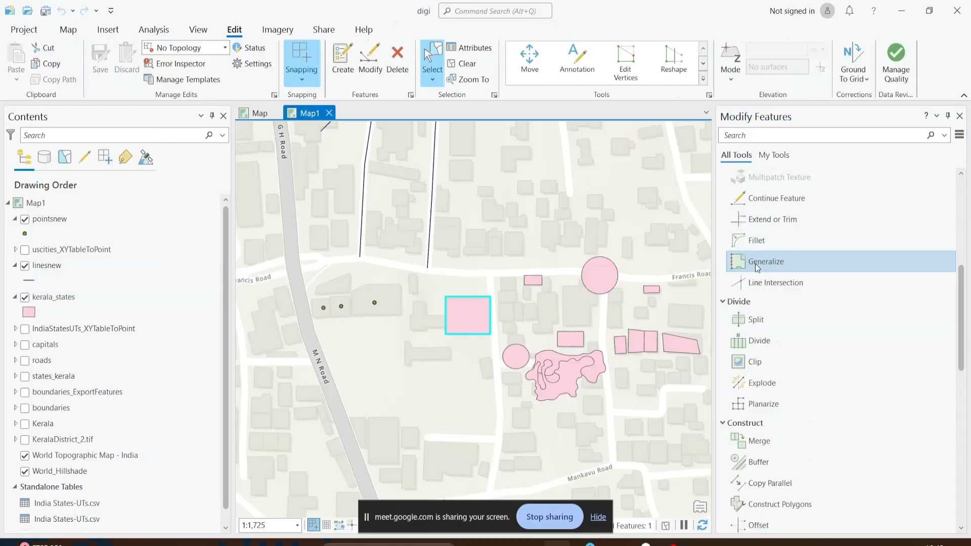
{"action": "scroll", "coordinate": [754, 263], "scroll_direction": "down", "scroll_amount": 3}
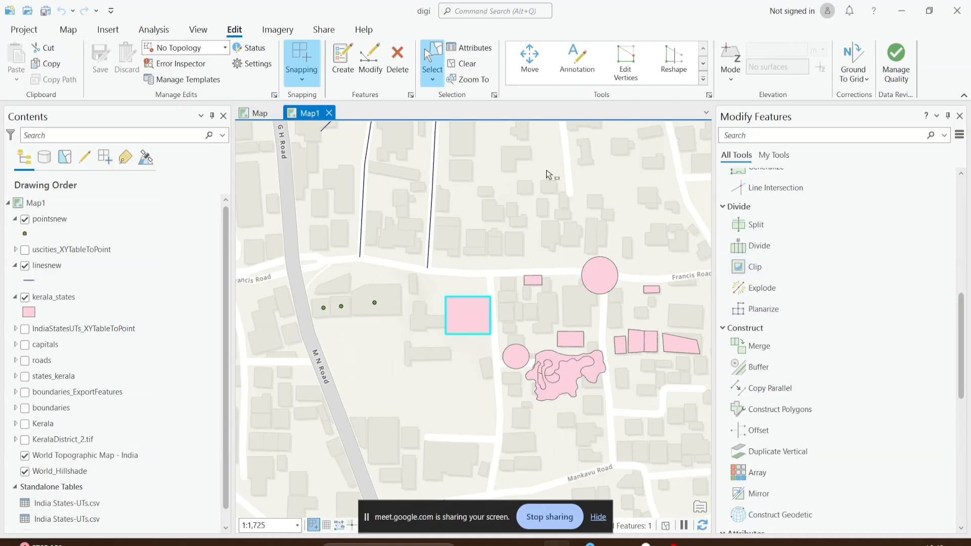
{"action": "left_click", "coordinate": [463, 64]}
{"action": "left_click", "coordinate": [756, 224]}
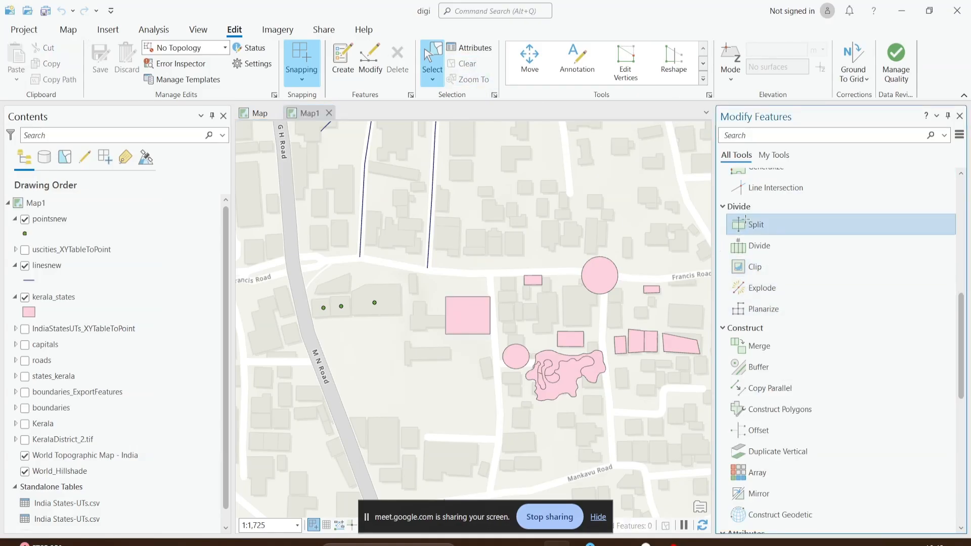
{"action": "left_click", "coordinate": [475, 314]}
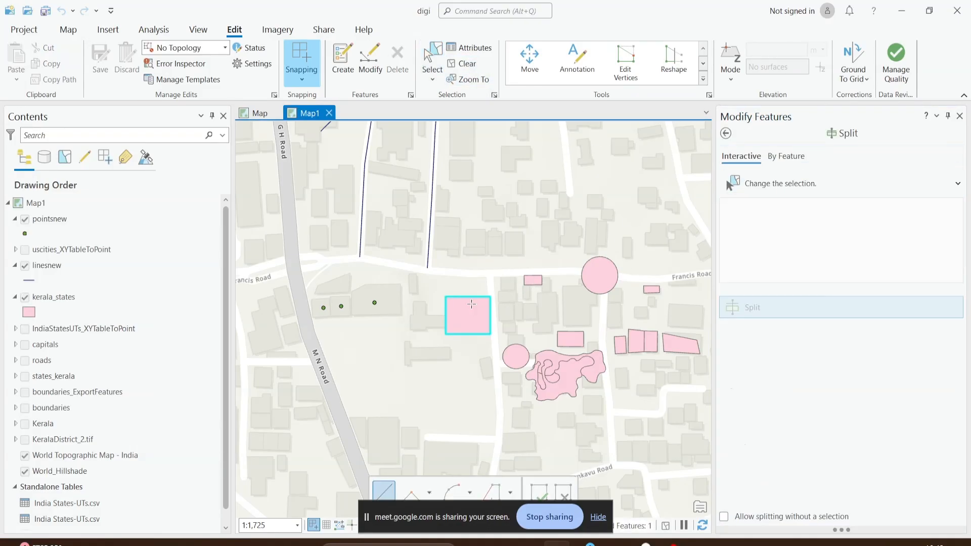
{"action": "scroll", "coordinate": [472, 304], "scroll_direction": "up", "scroll_amount": 2}
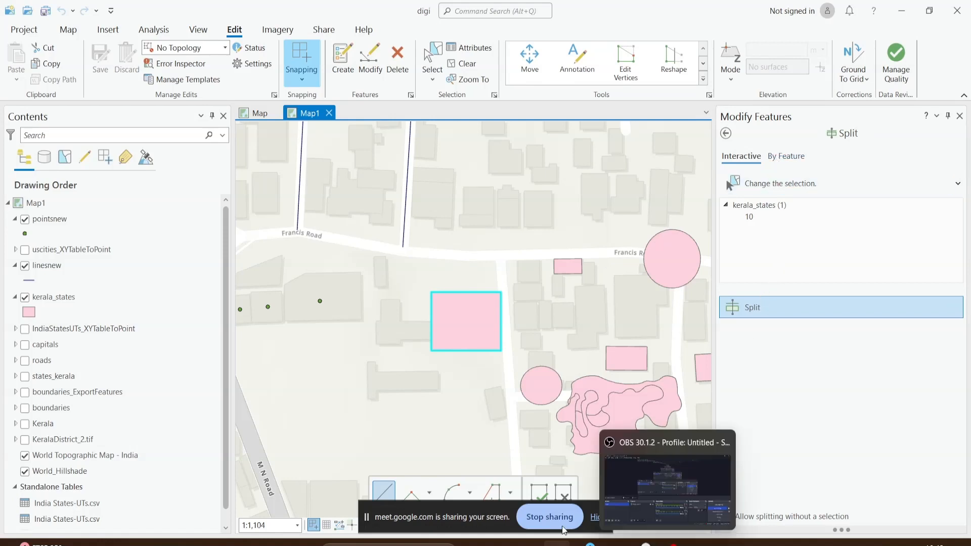
{"action": "left_click", "coordinate": [446, 273]}
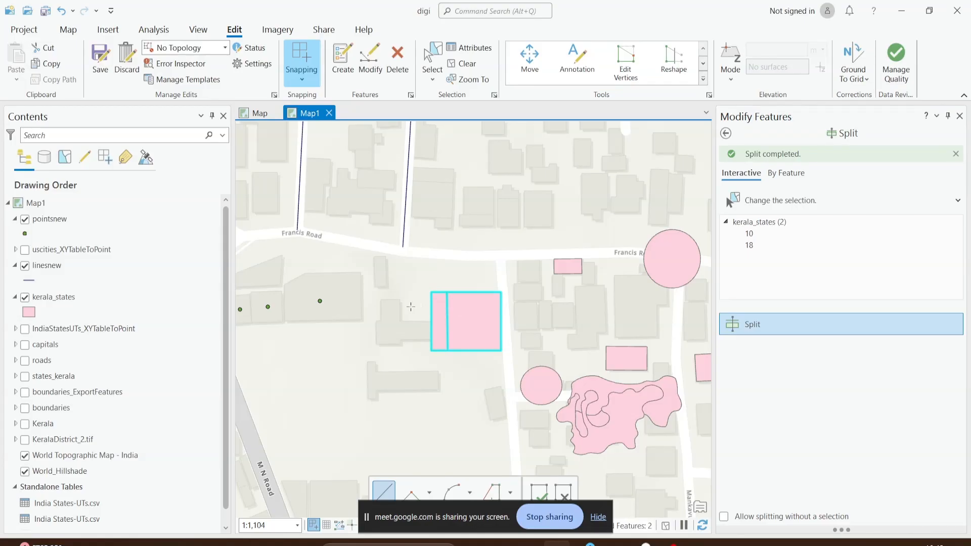
Try to split both pieces of the square polygon with a horizontal line across them, then discard the sketch.
{"action": "left_click", "coordinate": [414, 307]}
{"action": "double_click", "coordinate": [551, 309]}
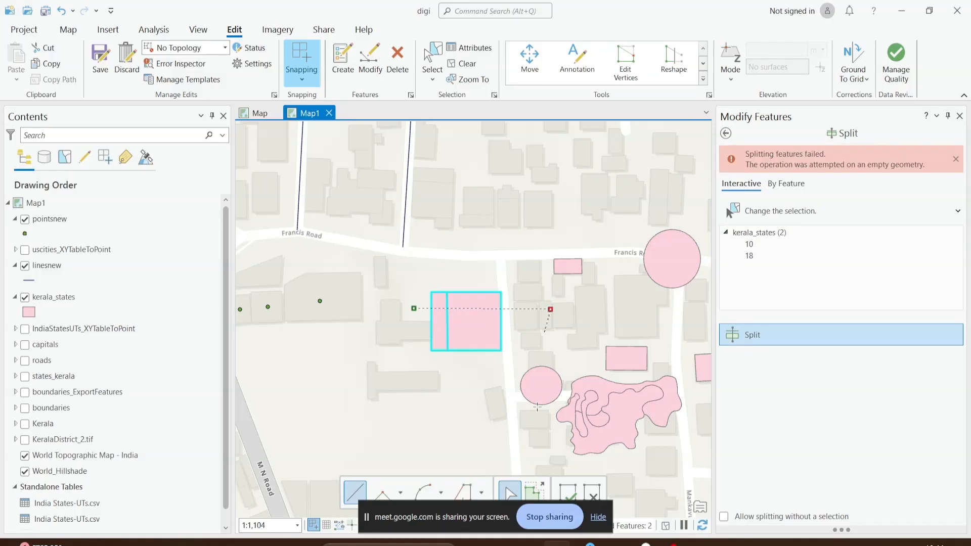
{"action": "left_click", "coordinate": [550, 309]}
{"action": "key", "text": "Escape"}
Retry splitting both selected pieces of the square polygon with a longer horizontal line, then discard the sketch.
{"action": "left_click", "coordinate": [610, 317]}
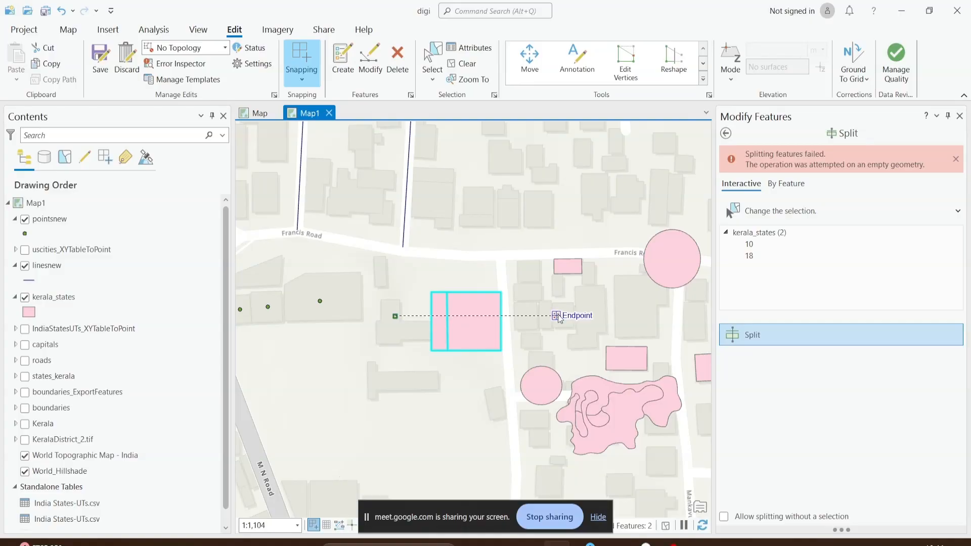
{"action": "right_click", "coordinate": [557, 315]}
{"action": "left_click", "coordinate": [569, 352]}
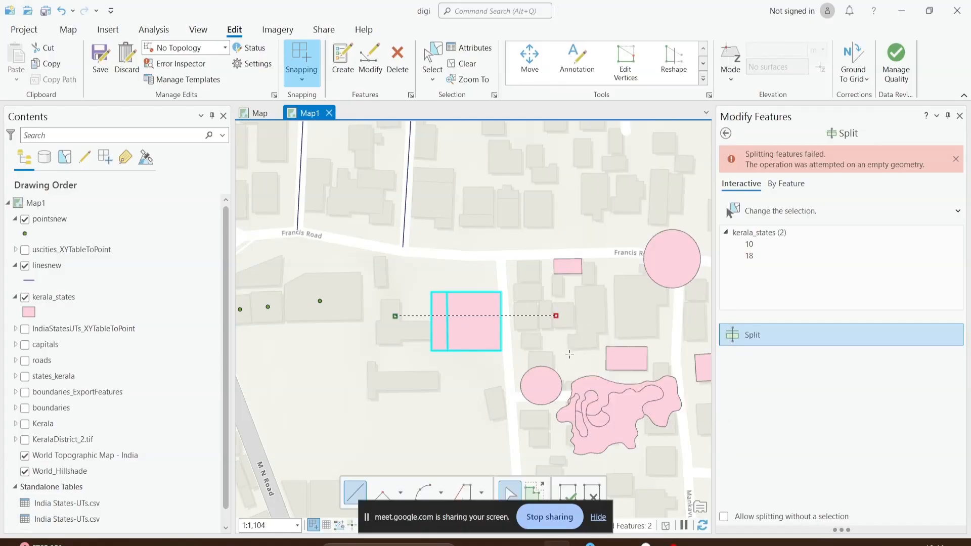
{"action": "left_click", "coordinate": [603, 317]}
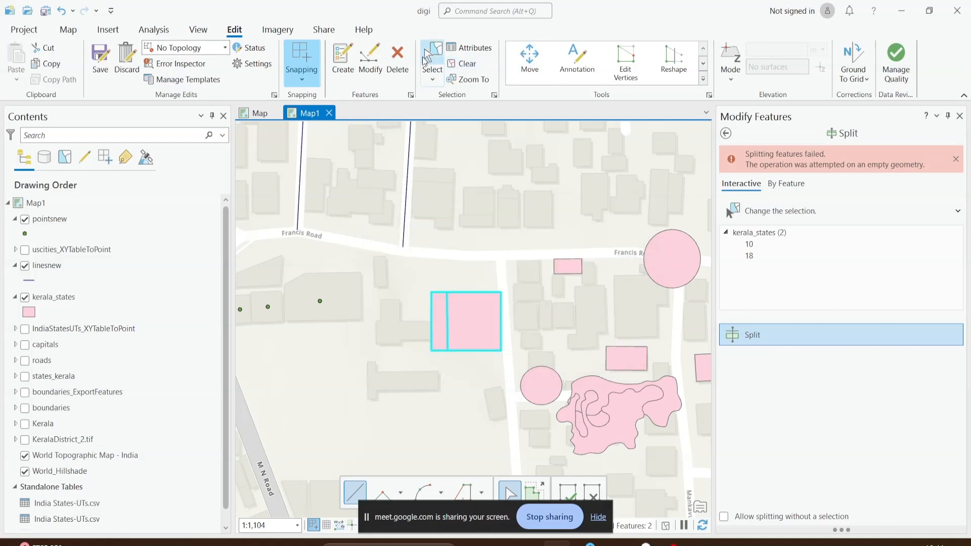
Select only the larger eastern piece of the square polygon, split it with a horizontal line across its upper part, and clear the selection.
{"action": "left_click", "coordinate": [428, 56]}
{"action": "left_click", "coordinate": [475, 330]}
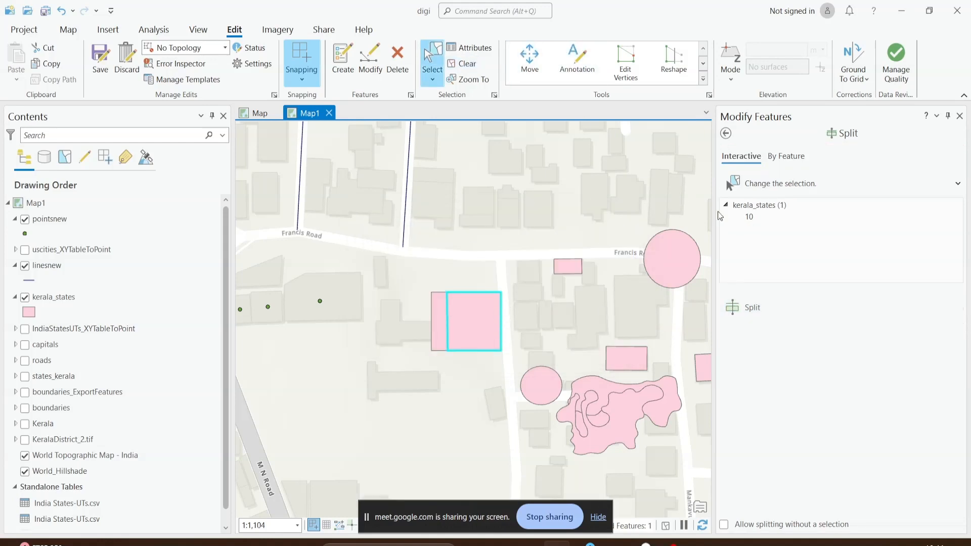
{"action": "left_click", "coordinate": [749, 307]}
{"action": "left_click", "coordinate": [399, 312]}
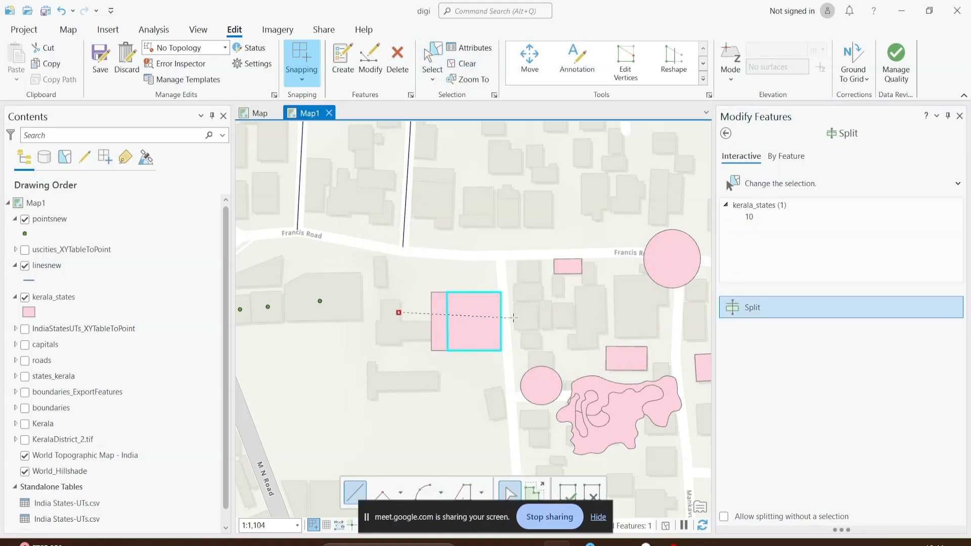
{"action": "double_click", "coordinate": [563, 312]}
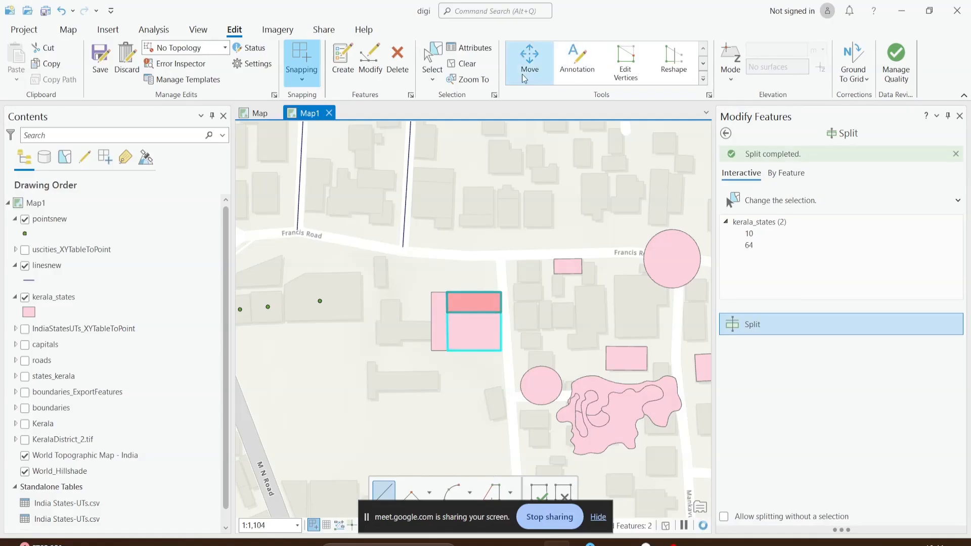
{"action": "left_click", "coordinate": [466, 63]}
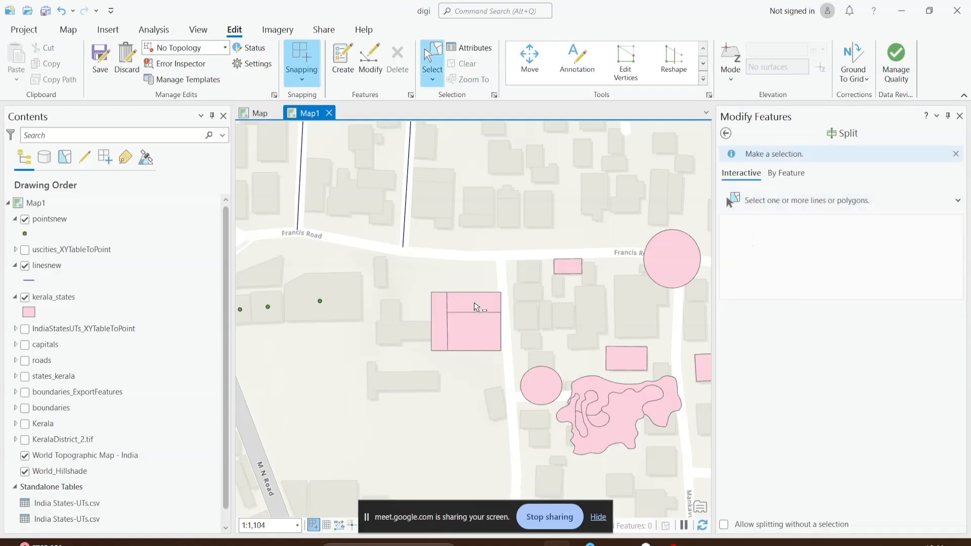
Split the square's lower eastern piece with a vertical line nearer its western side, then clear the selection and leave Split.
{"action": "left_click", "coordinate": [475, 340]}
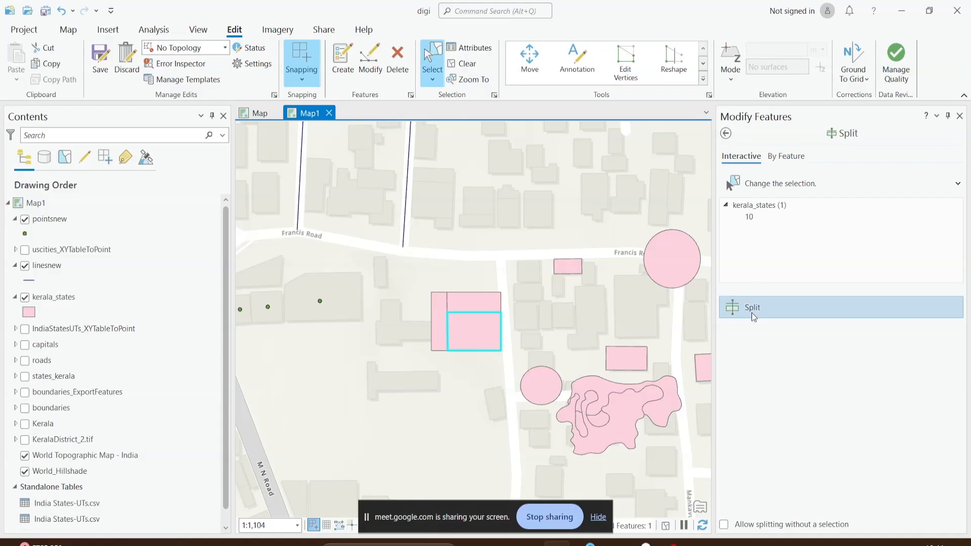
{"action": "left_click", "coordinate": [753, 307]}
{"action": "left_click", "coordinate": [467, 291]}
{"action": "double_click", "coordinate": [467, 399]}
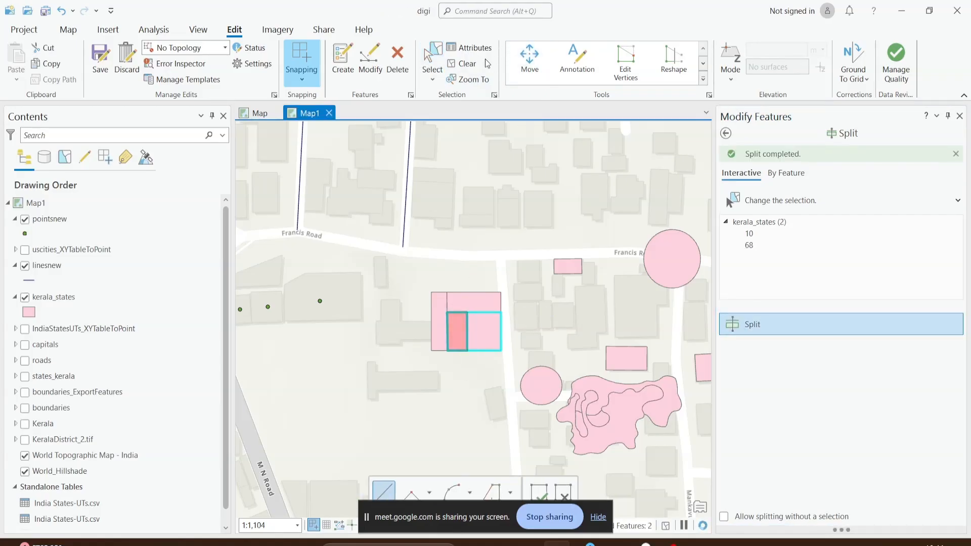
{"action": "left_click", "coordinate": [467, 64]}
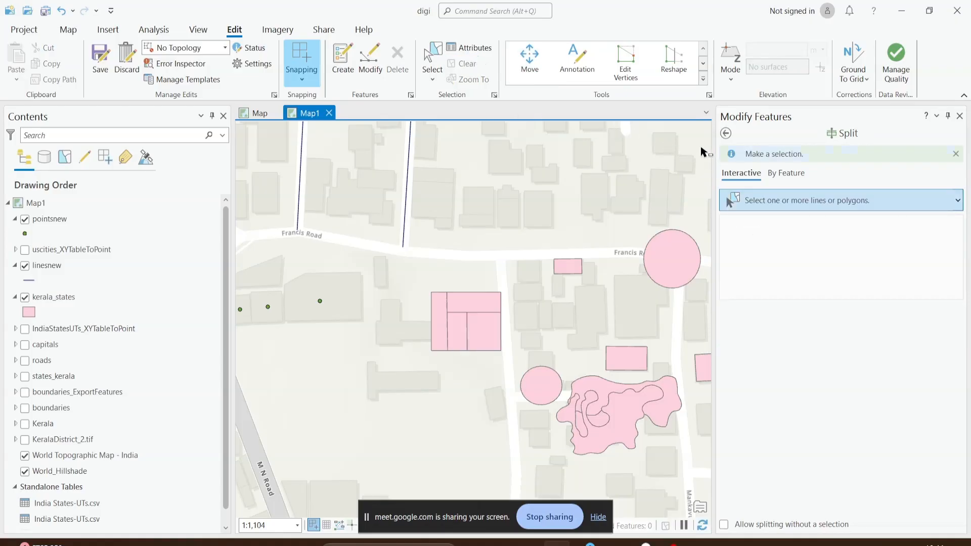
{"action": "left_click", "coordinate": [725, 133]}
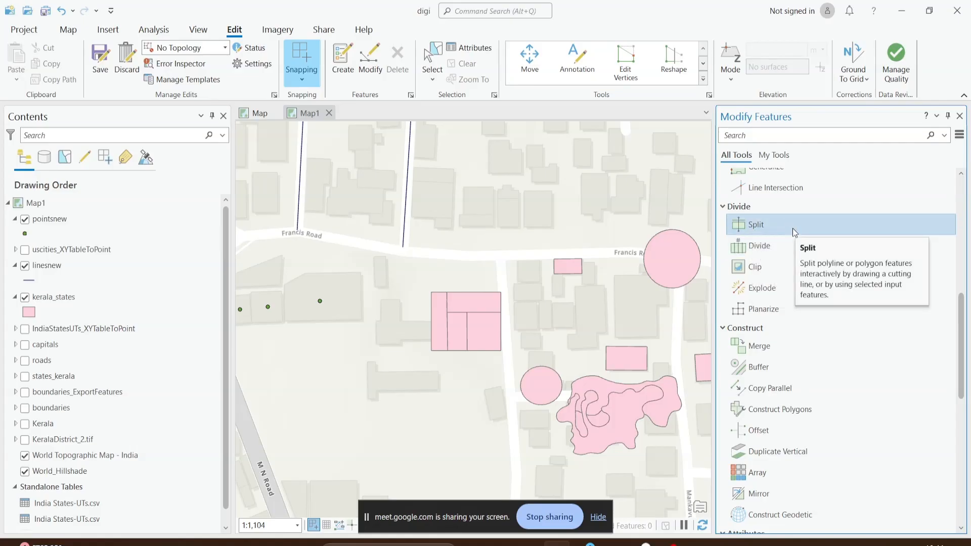
Start Divide and select the rectangular kerala_states polygon just north of the large irregular polygon.
{"action": "left_click_drag", "start_coordinate": [628, 336], "coordinate": [513, 295]}
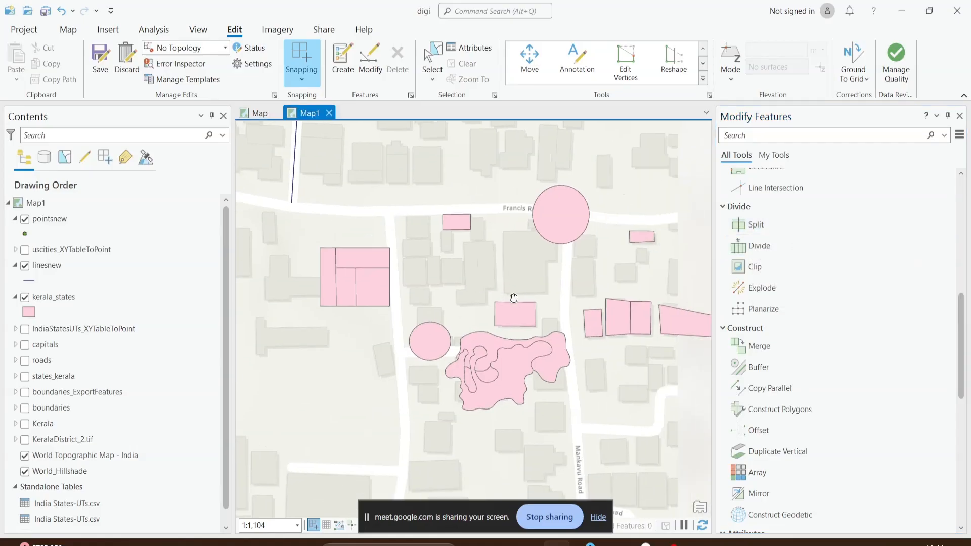
{"action": "scroll", "coordinate": [523, 302], "scroll_direction": "up", "scroll_amount": 1}
{"action": "scroll", "coordinate": [524, 302], "scroll_direction": "up", "scroll_amount": 1}
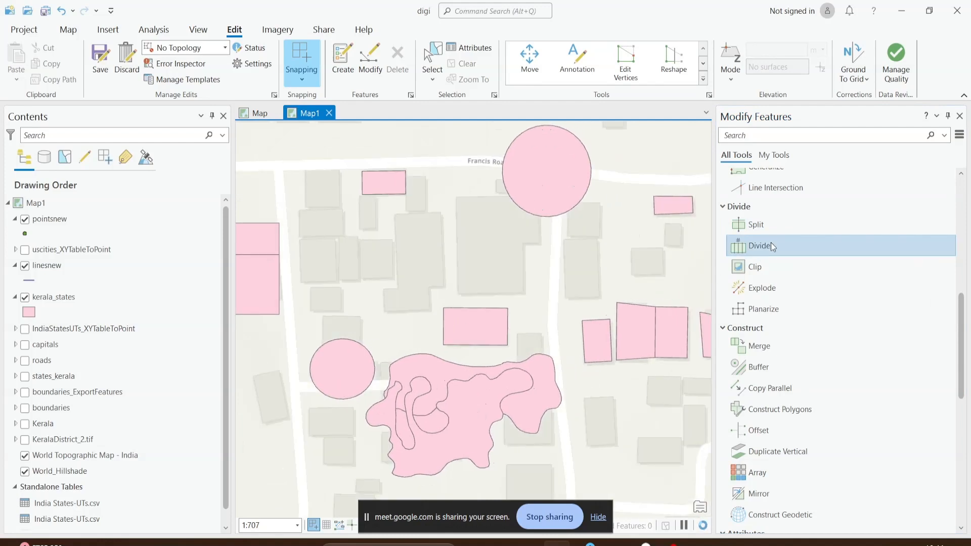
{"action": "left_click", "coordinate": [771, 243]}
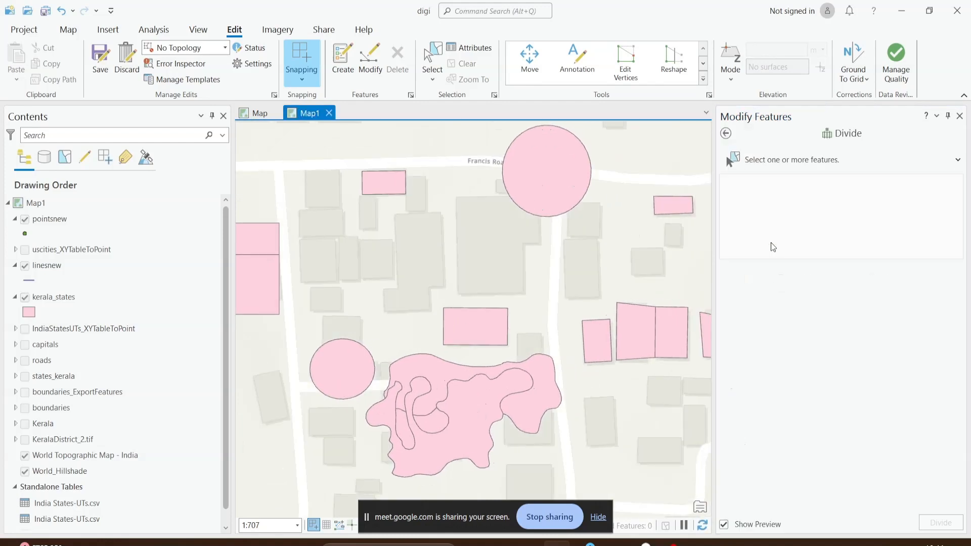
{"action": "left_click", "coordinate": [441, 71]}
{"action": "left_click", "coordinate": [472, 335]}
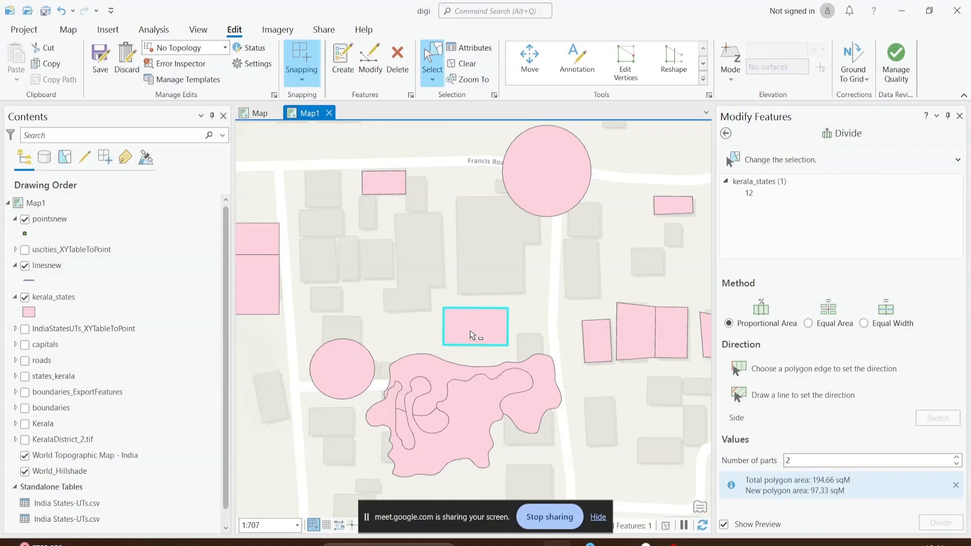
{"action": "left_click_drag", "start_coordinate": [318, 268], "coordinate": [412, 282]}
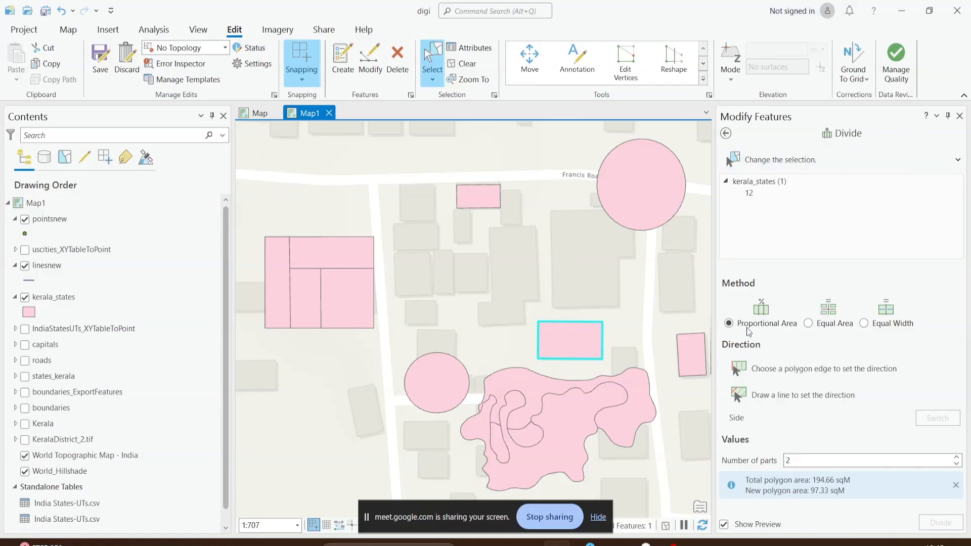
{"action": "left_click_drag", "start_coordinate": [575, 340], "coordinate": [540, 312]}
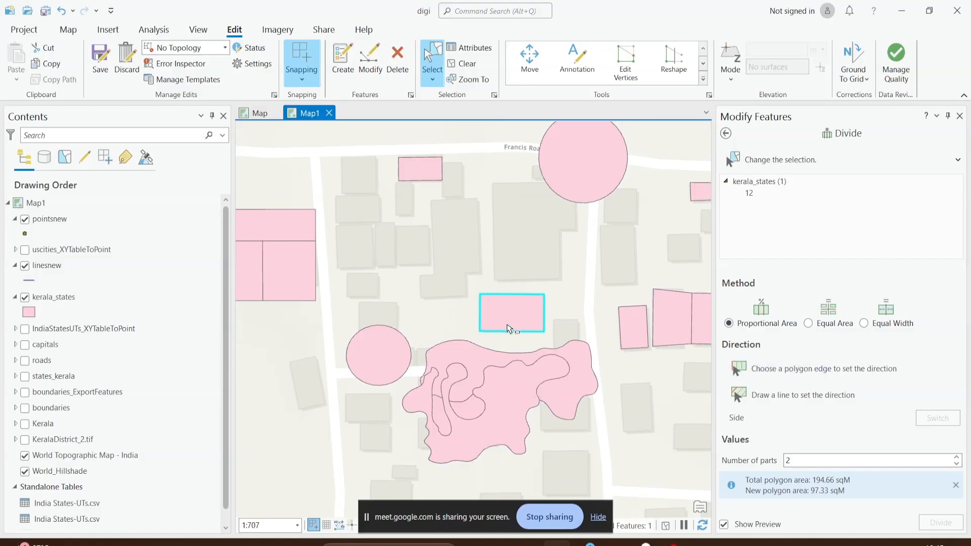
{"action": "left_click_drag", "start_coordinate": [537, 302], "coordinate": [515, 266]}
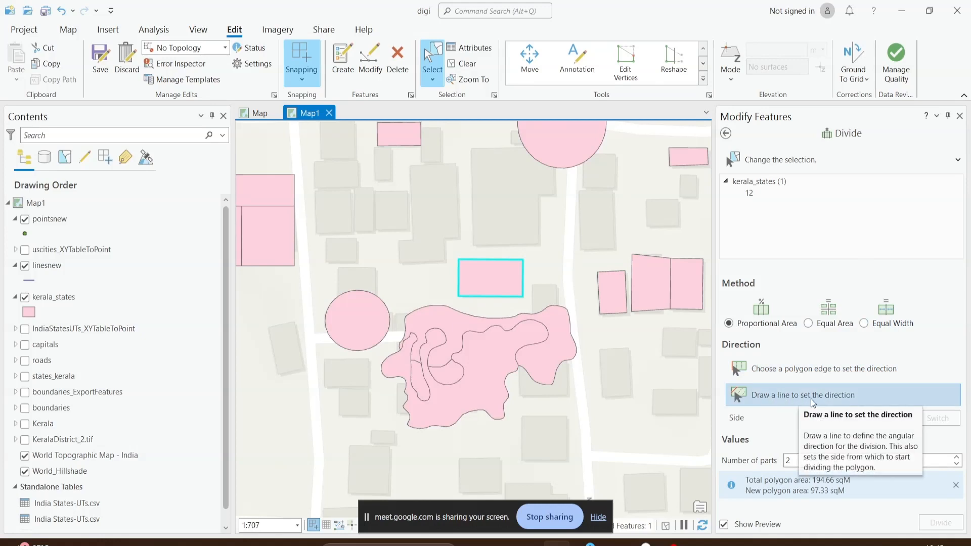
Set the rectangle's division direction from its western edge and the number of parts to 4, using the Proportional Area method.
{"action": "left_click", "coordinate": [809, 369]}
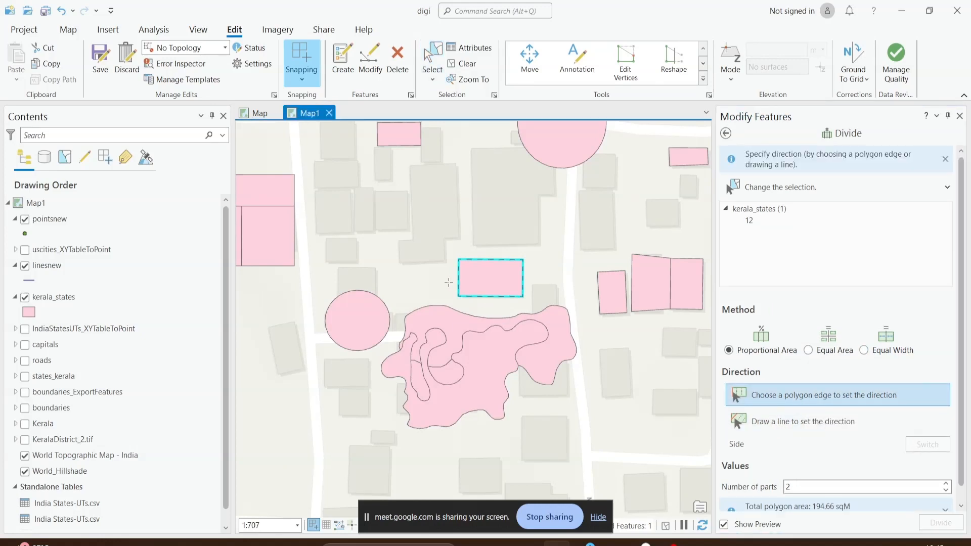
{"action": "left_click", "coordinate": [458, 277]}
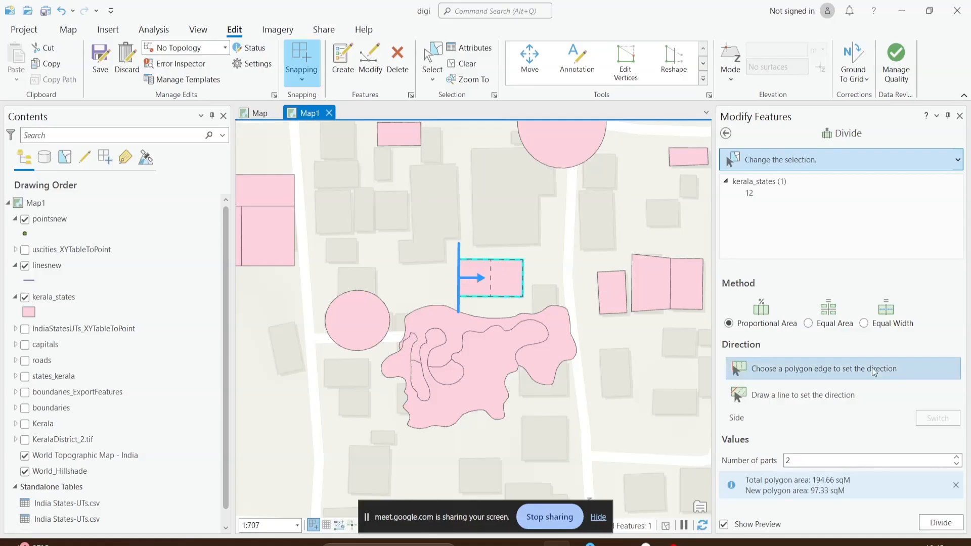
{"action": "left_click", "coordinate": [956, 458]}
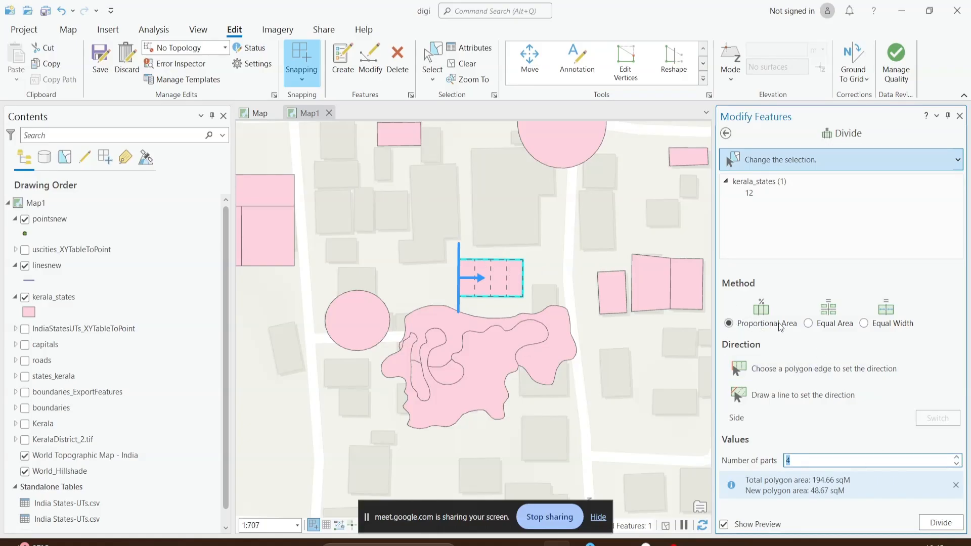
Compare the options of the Equal Area and Equal Width methods, then return to Proportional Area.
{"action": "left_click", "coordinate": [808, 324]}
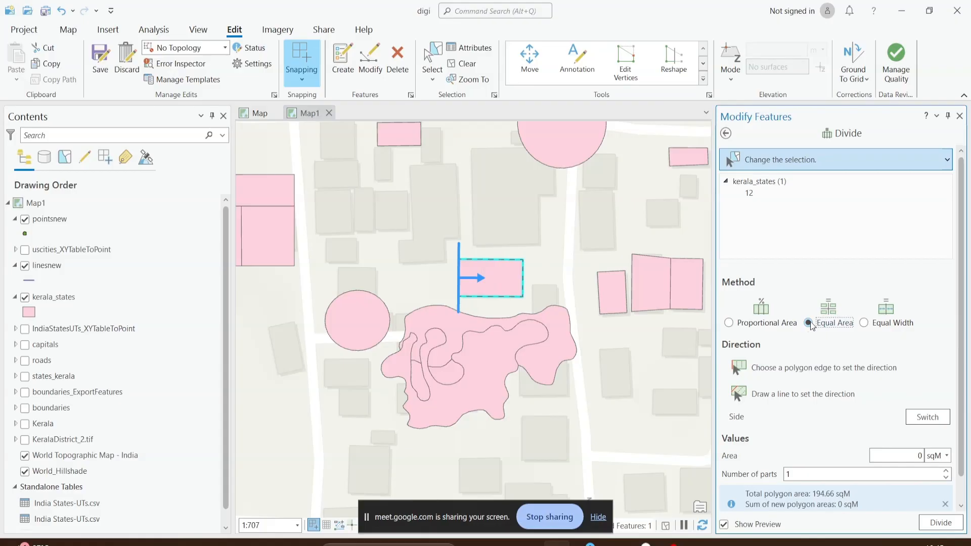
{"action": "left_click", "coordinate": [873, 326]}
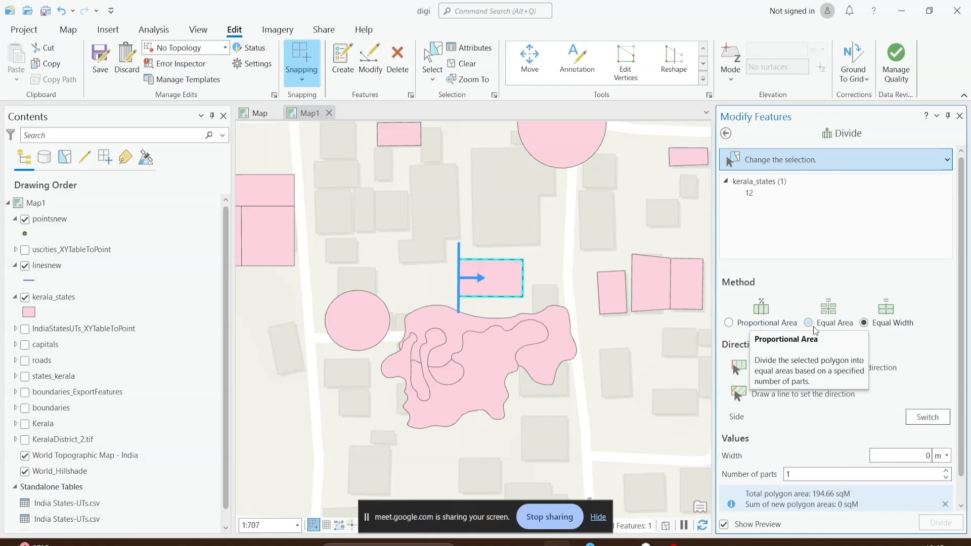
{"action": "left_click", "coordinate": [728, 322]}
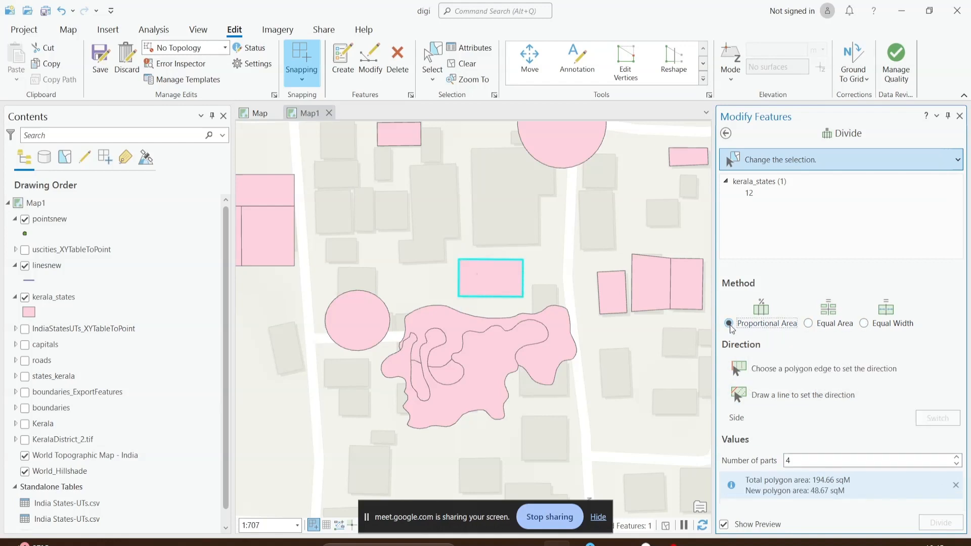
{"action": "left_click", "coordinate": [808, 324]}
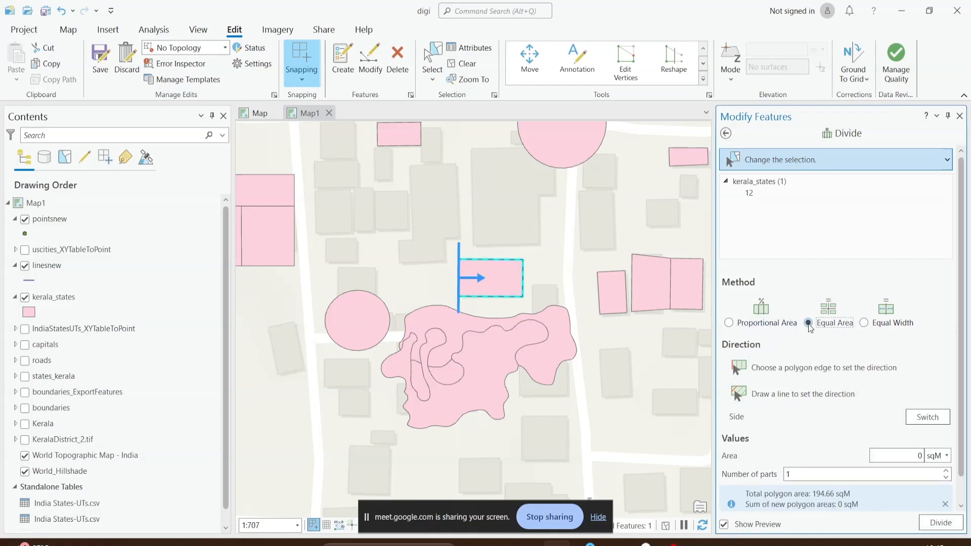
{"action": "left_click", "coordinate": [865, 324]}
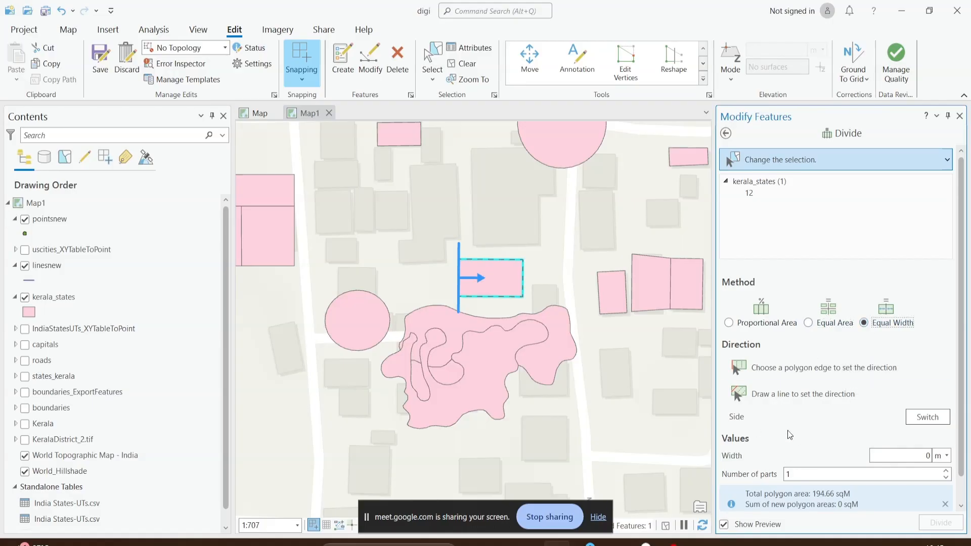
{"action": "left_click", "coordinate": [742, 327]}
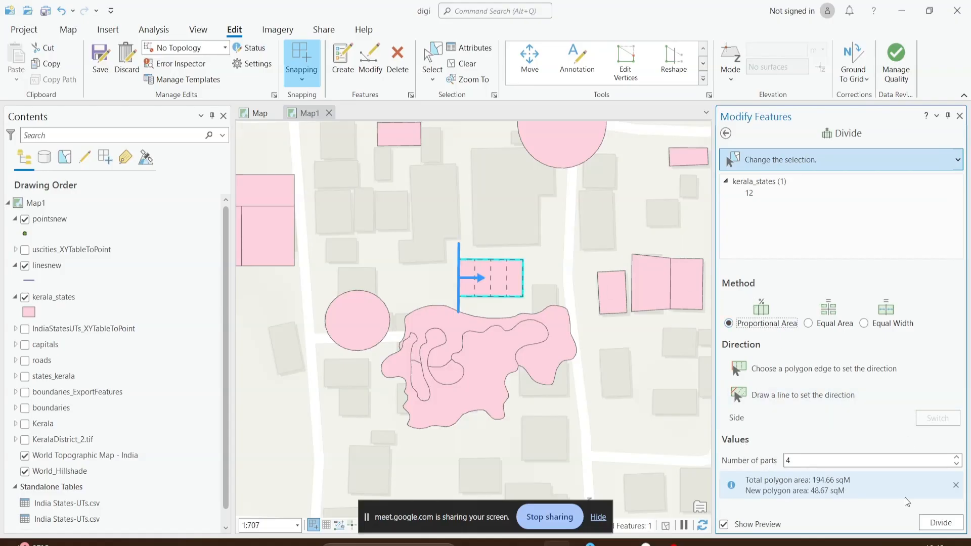
Divide the rectangle into the four proportional parts, check one of the resulting strips, and clear the selection.
{"action": "left_click", "coordinate": [941, 523]}
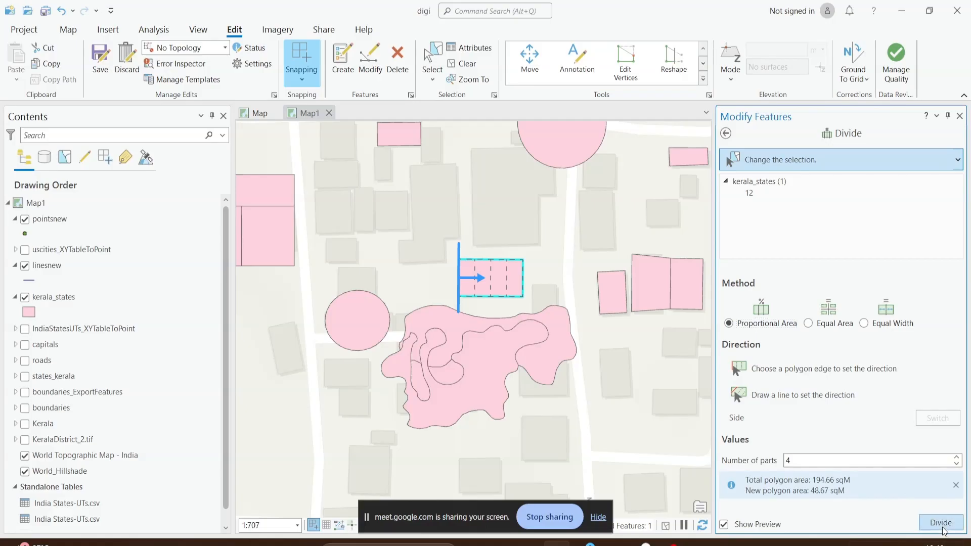
{"action": "left_click", "coordinate": [446, 62]}
{"action": "left_click", "coordinate": [445, 59]}
{"action": "scroll", "coordinate": [498, 285], "scroll_direction": "up", "scroll_amount": 3}
{"action": "left_click", "coordinate": [429, 282]}
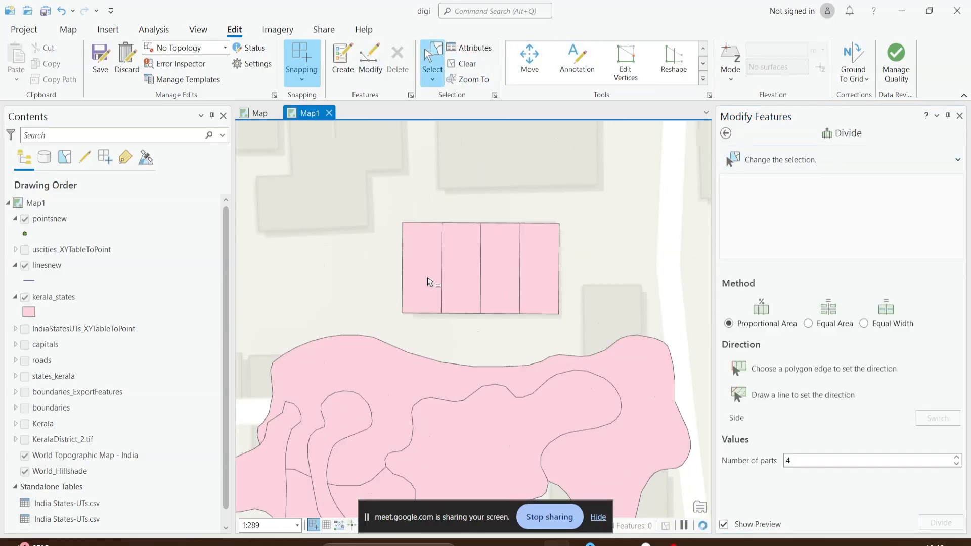
{"action": "left_click", "coordinate": [493, 275]}
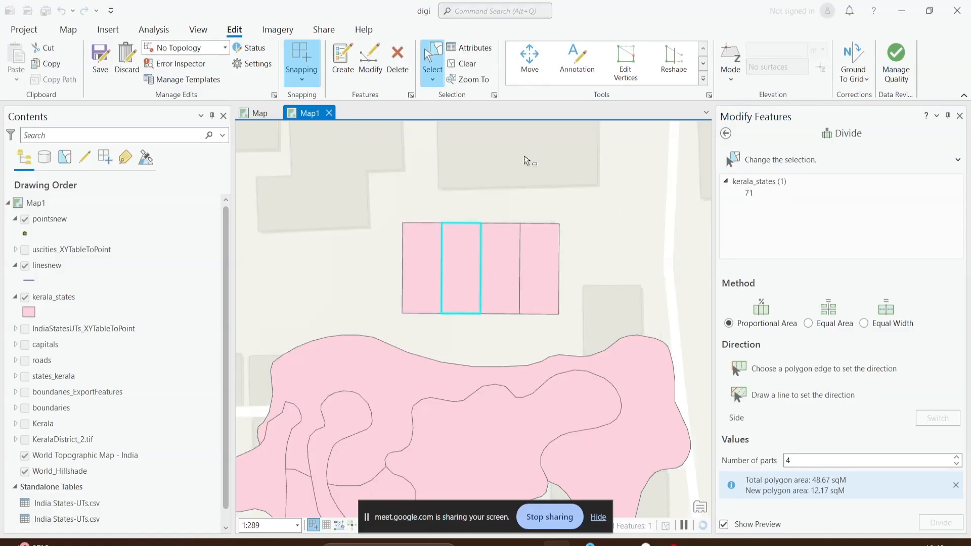
{"action": "left_click", "coordinate": [455, 67]}
Select the small four-sided kerala_states polygon just east of the road and reopen Divide for it.
{"action": "scroll", "coordinate": [493, 340], "scroll_direction": "down", "scroll_amount": 2}
{"action": "left_click_drag", "start_coordinate": [595, 297], "coordinate": [454, 279]}
{"action": "left_click", "coordinate": [522, 285]}
{"action": "left_click", "coordinate": [726, 133]}
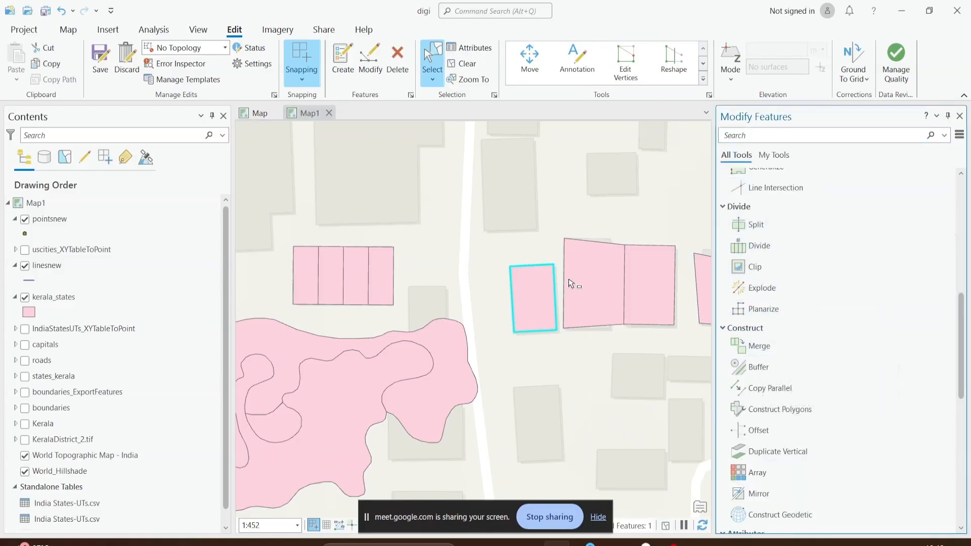
{"action": "left_click", "coordinate": [773, 253]}
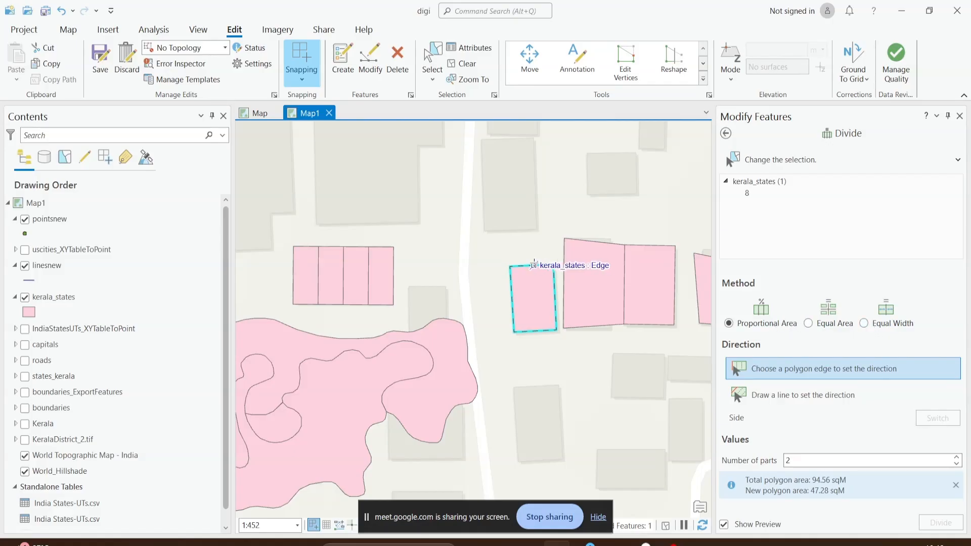
Draw a division direction line across the small selected polygon's northwestern corner.
{"action": "left_click", "coordinate": [794, 368]}
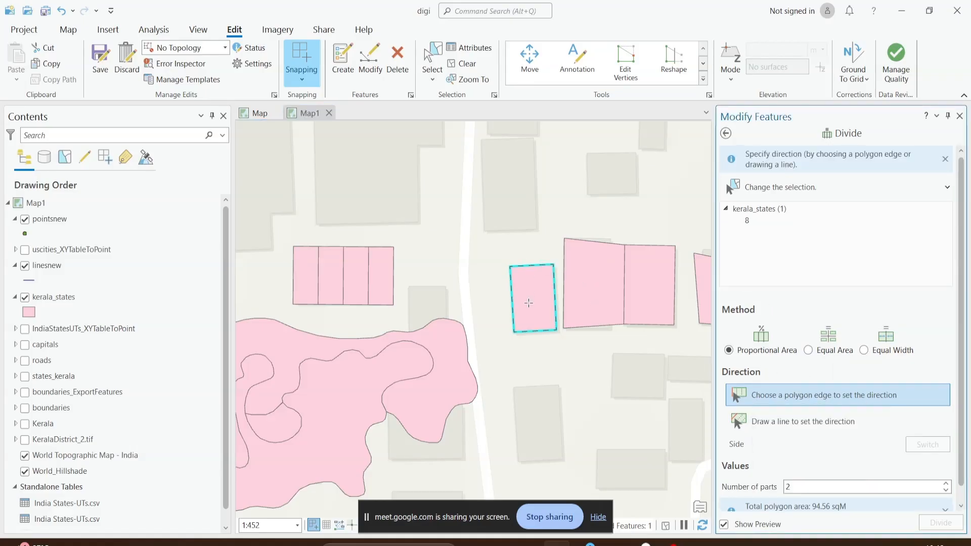
{"action": "scroll", "coordinate": [627, 320], "scroll_direction": "down", "scroll_amount": 2}
{"action": "scroll", "coordinate": [568, 322], "scroll_direction": "up", "scroll_amount": 2}
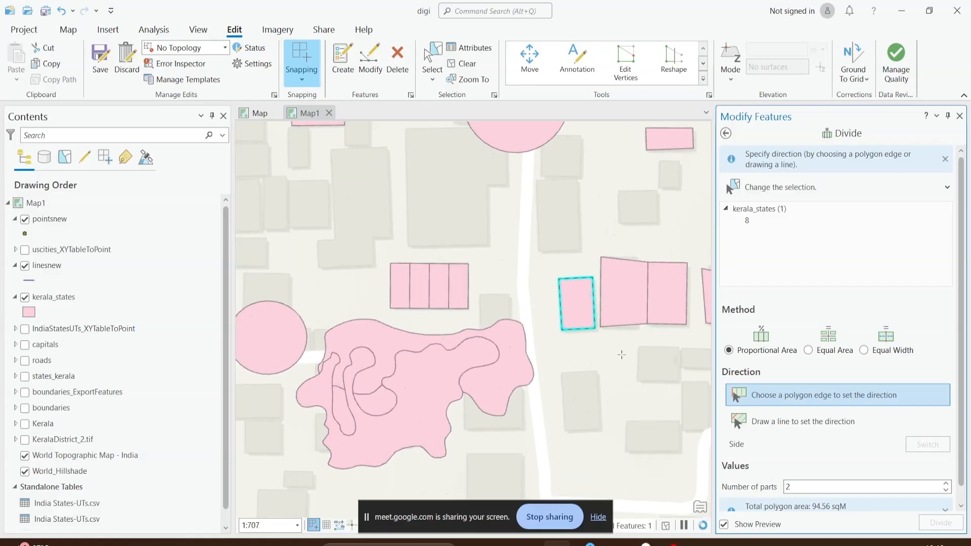
{"action": "left_click", "coordinate": [780, 421]}
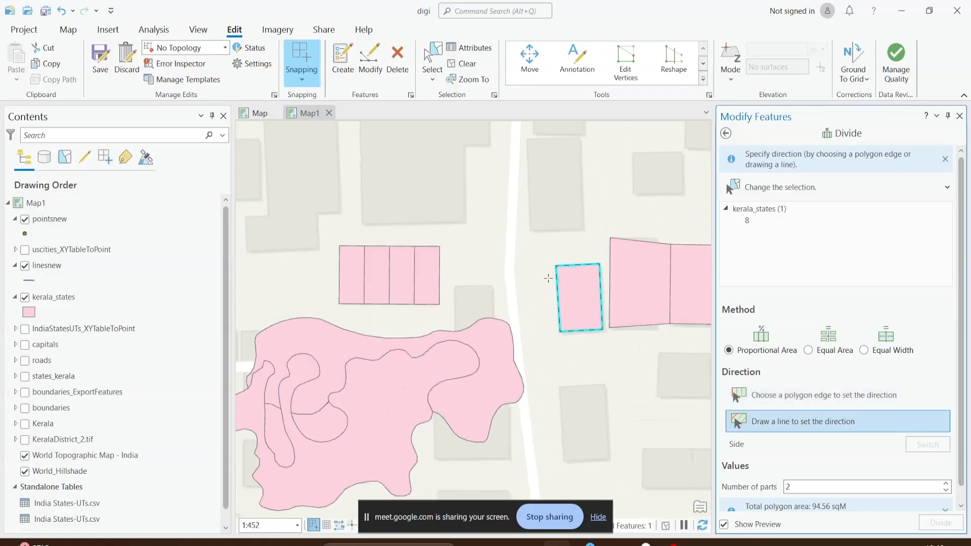
{"action": "left_click", "coordinate": [557, 295]}
{"action": "double_click", "coordinate": [578, 252]}
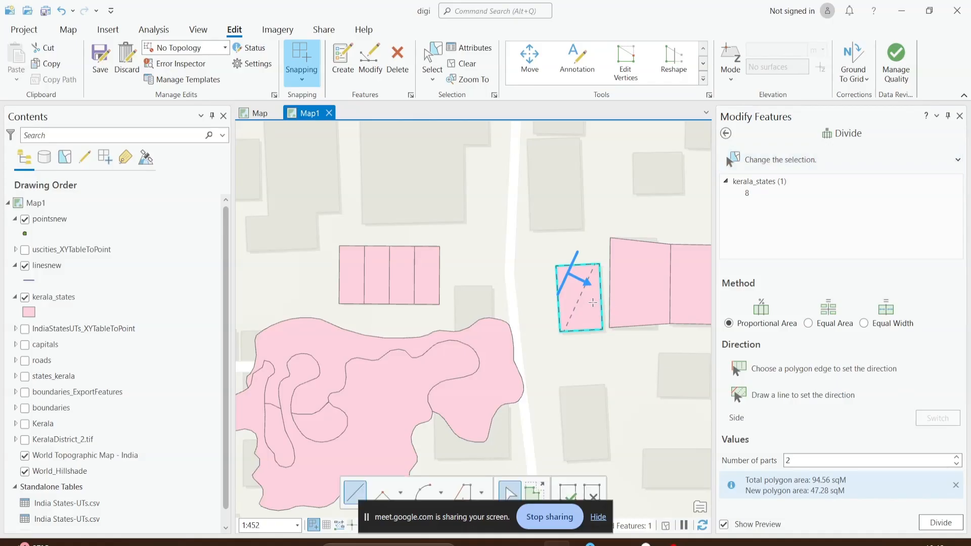
{"action": "left_click", "coordinate": [567, 266]}
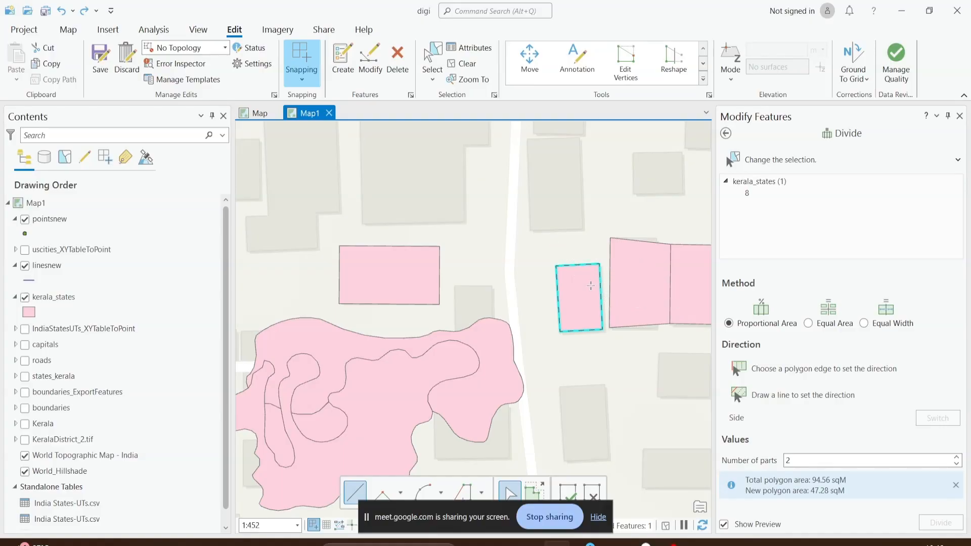
Draw the direction line diagonally across the polygon's northeastern corner and set the number of parts to 3.
{"action": "left_click", "coordinate": [802, 394]}
{"action": "left_click", "coordinate": [552, 252]}
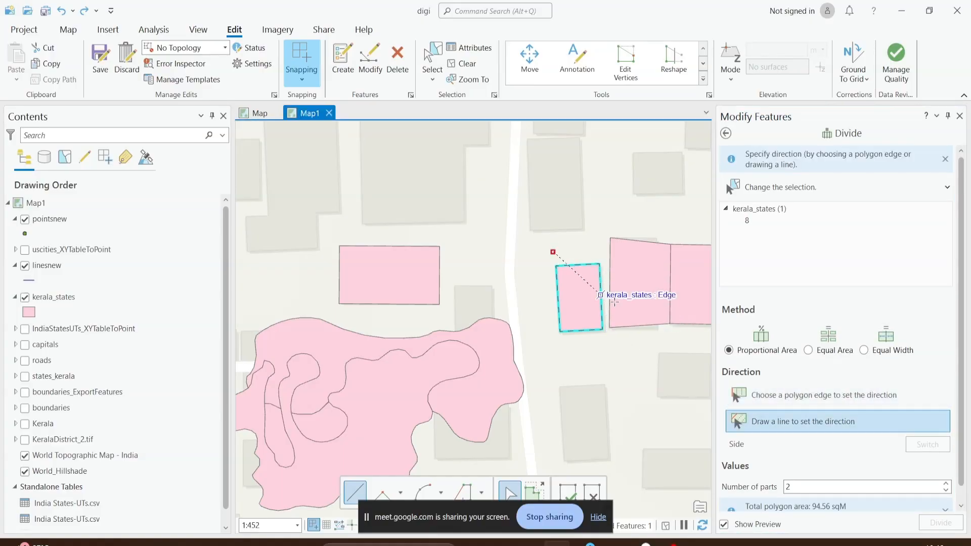
{"action": "left_click", "coordinate": [615, 303]}
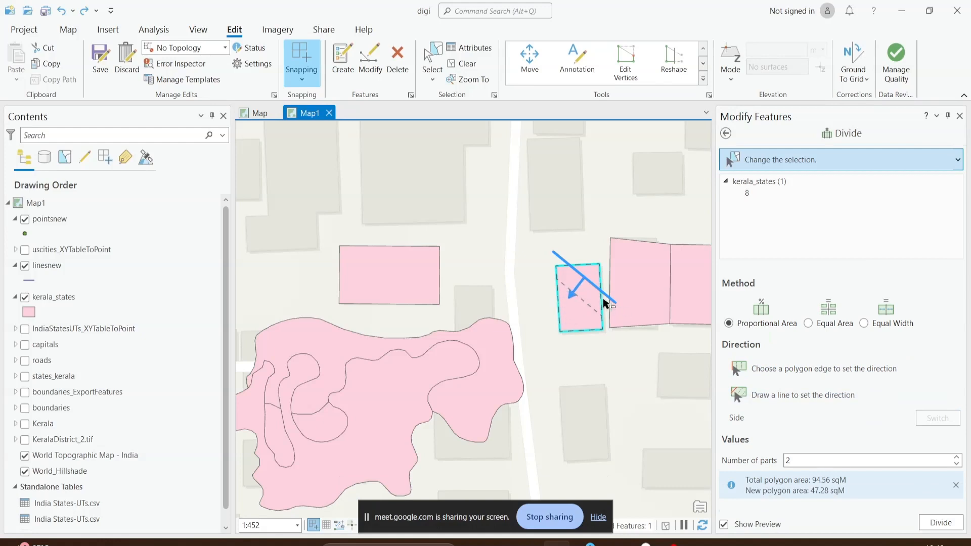
{"action": "left_click", "coordinate": [957, 463]}
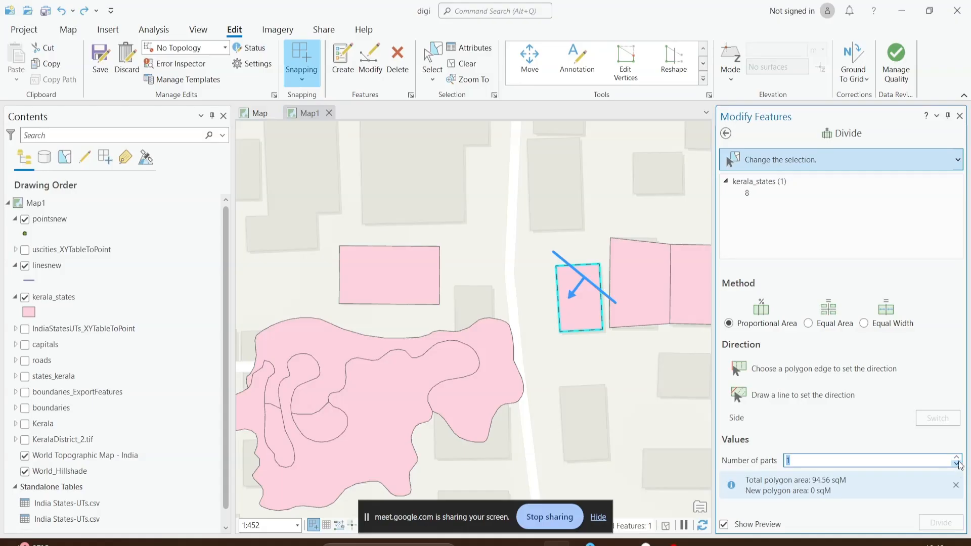
{"action": "left_click", "coordinate": [957, 458]}
{"action": "left_click", "coordinate": [957, 458]}
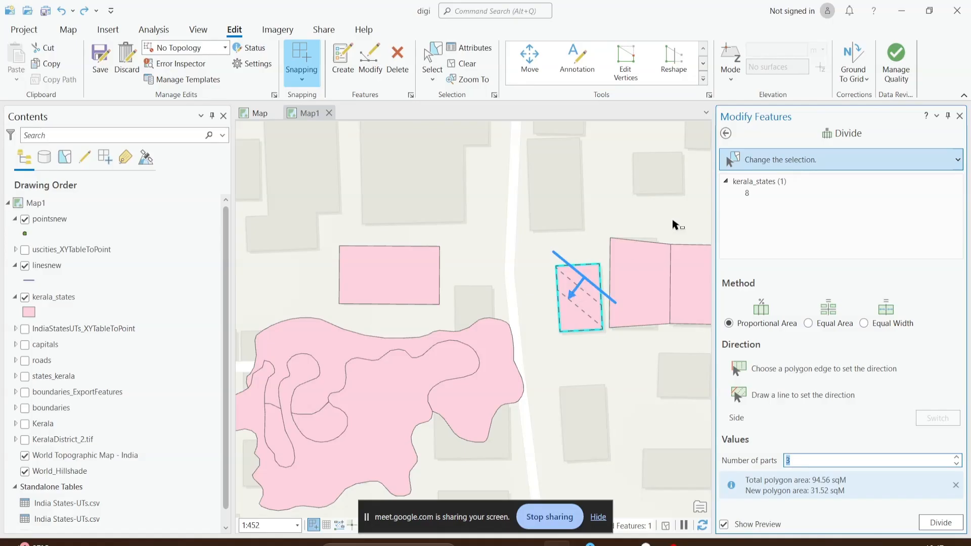
Leave Divide without applying it and clear the polygon selection.
{"action": "left_click", "coordinate": [726, 133]}
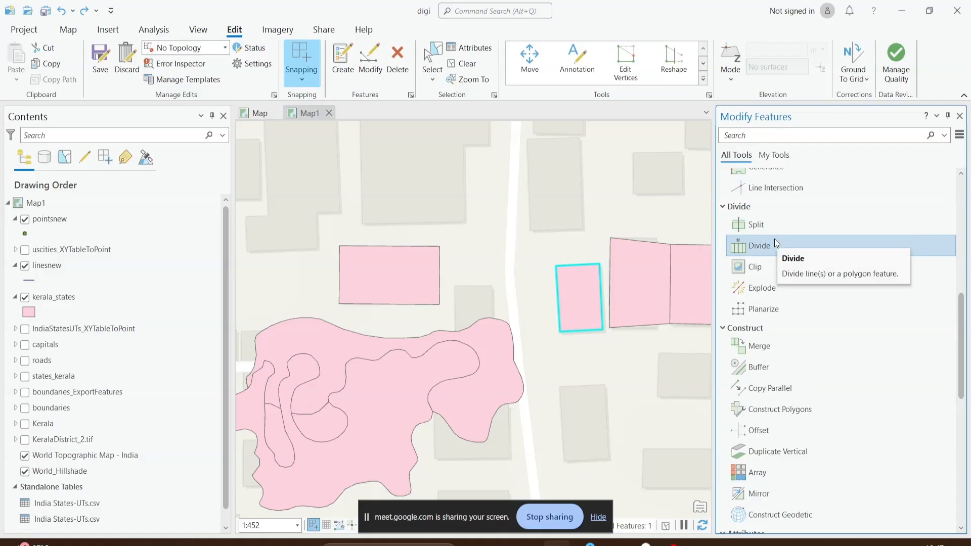
{"action": "left_click", "coordinate": [464, 64]}
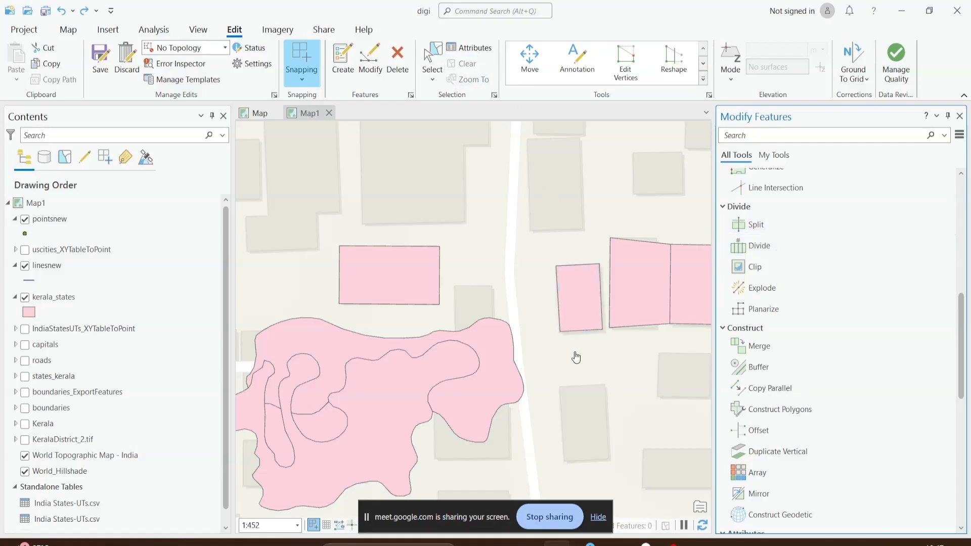
{"action": "left_click_drag", "start_coordinate": [575, 357], "coordinate": [483, 308]}
{"action": "scroll", "coordinate": [483, 308], "scroll_direction": "up", "scroll_amount": 2}
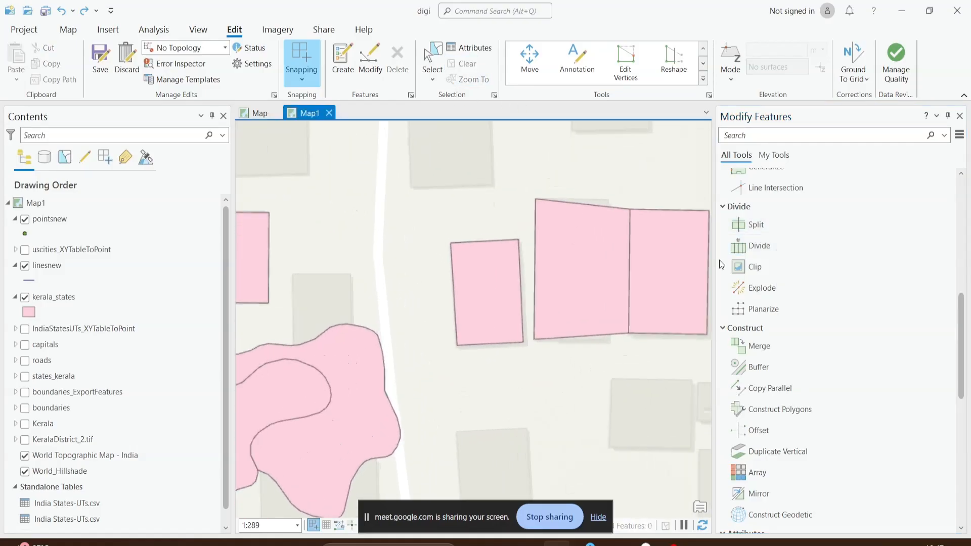
Open Clip, go through its target features and the Discard, Preserve and Contain options, and choose Split.
{"action": "left_click", "coordinate": [752, 267]}
{"action": "scroll", "coordinate": [546, 302], "scroll_direction": "down", "scroll_amount": 2}
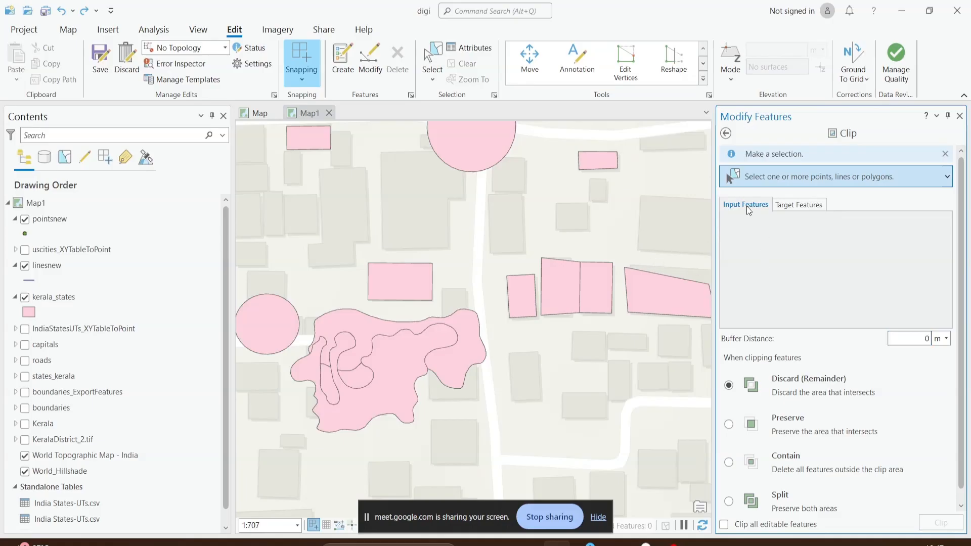
{"action": "left_click", "coordinate": [807, 210]}
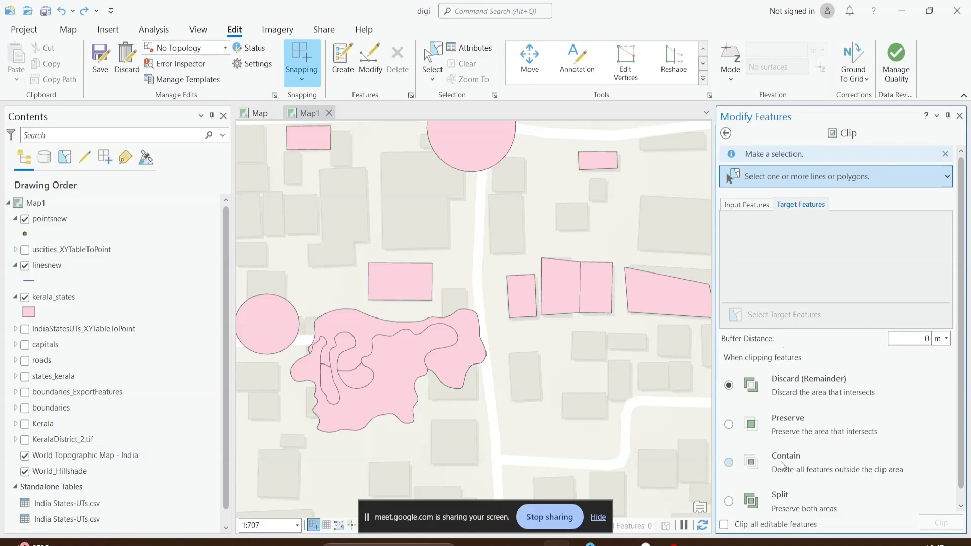
{"action": "left_click", "coordinate": [788, 388]}
{"action": "left_click", "coordinate": [757, 427]}
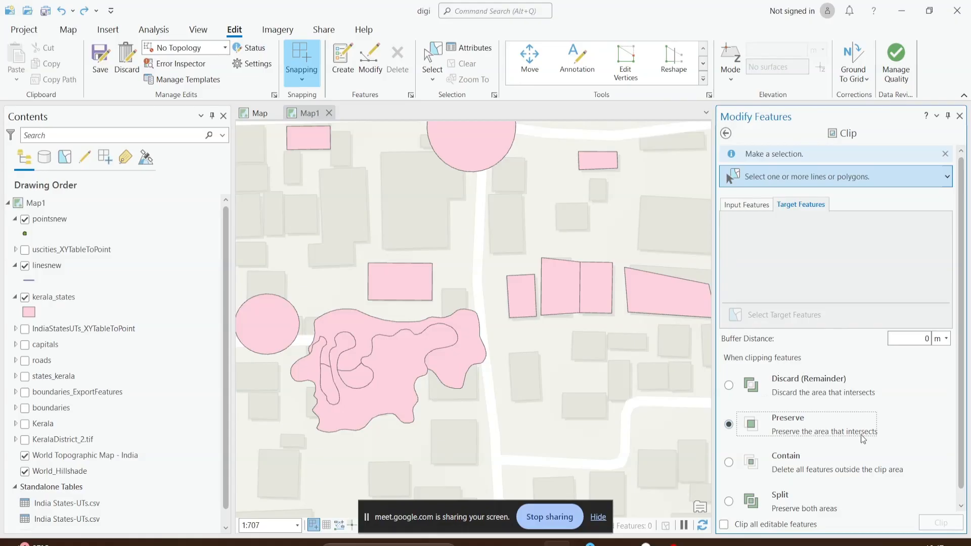
{"action": "scroll", "coordinate": [868, 436], "scroll_direction": "down", "scroll_amount": 1}
{"action": "left_click", "coordinate": [840, 447]}
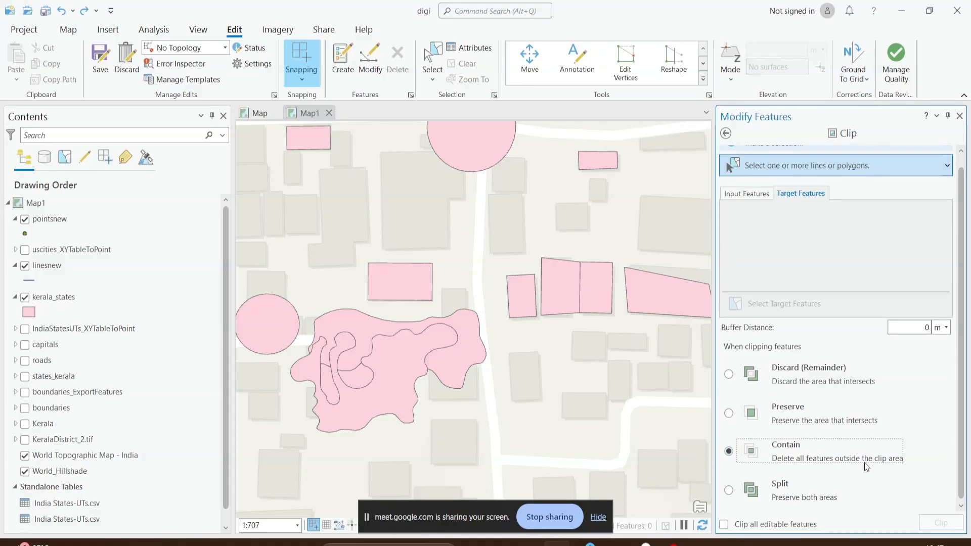
{"action": "left_click", "coordinate": [787, 488]}
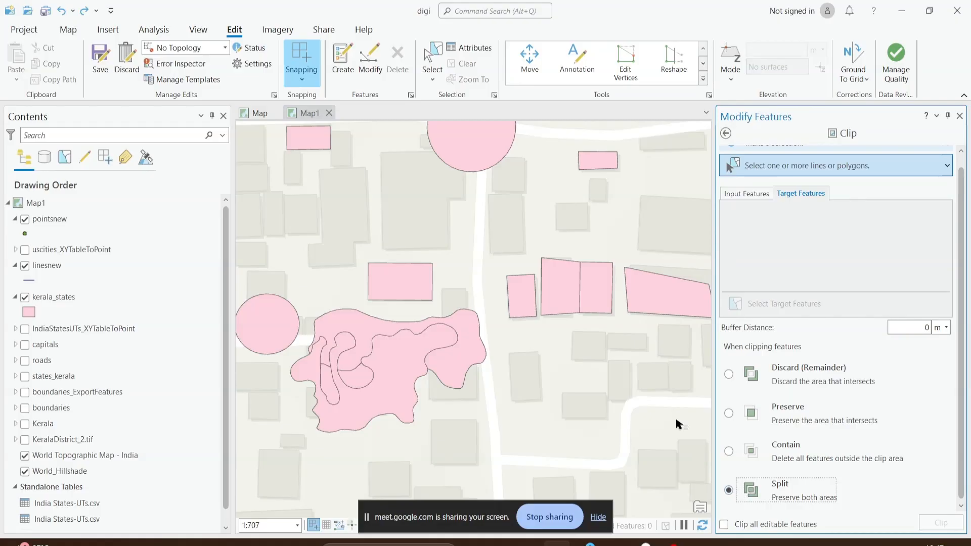
Select the upper piece and the small rounded inner piece of the irregular kerala_states shape as trial clip targets.
{"action": "scroll", "coordinate": [645, 396], "scroll_direction": "down", "scroll_amount": 3}
{"action": "left_click_drag", "start_coordinate": [561, 379], "coordinate": [442, 302]}
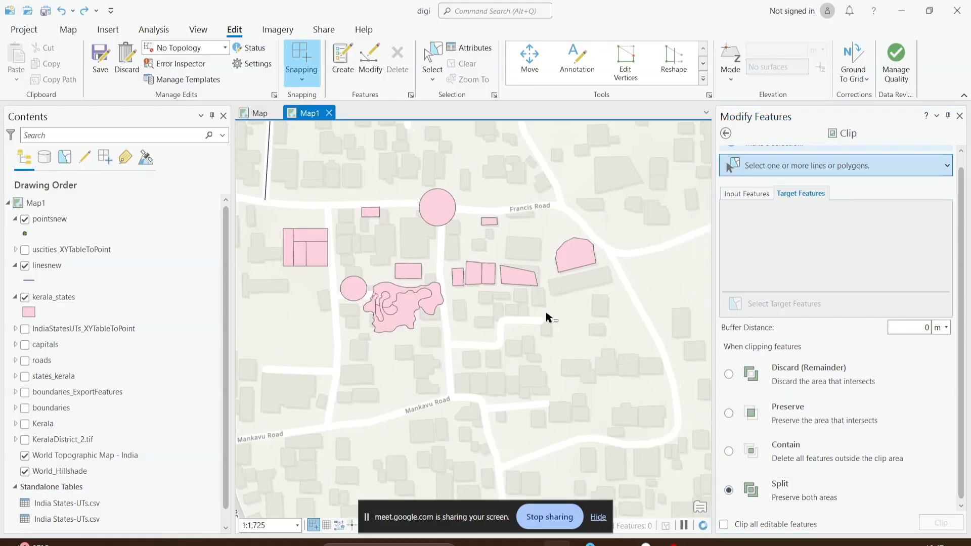
{"action": "scroll", "coordinate": [556, 293], "scroll_direction": "up", "scroll_amount": 2}
{"action": "left_click_drag", "start_coordinate": [568, 269], "coordinate": [493, 364]}
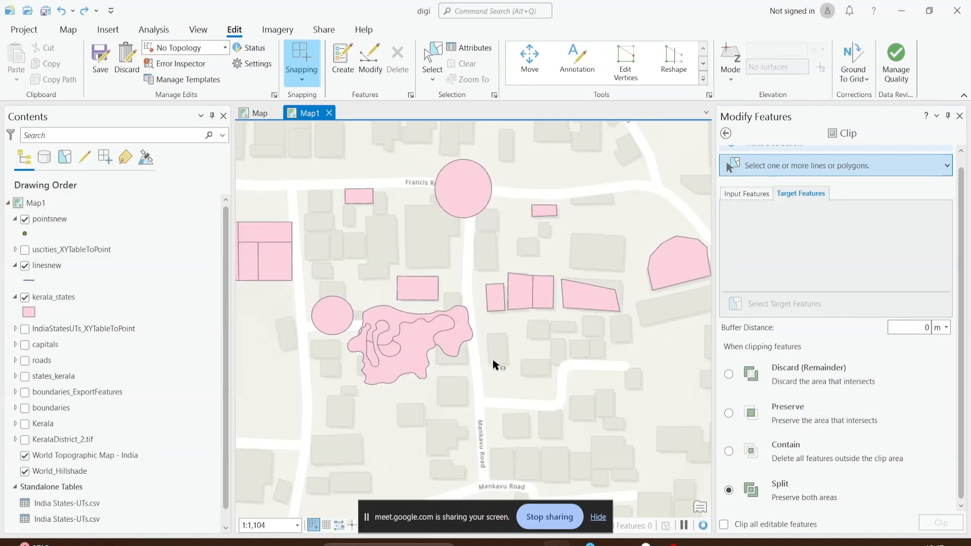
{"action": "left_click", "coordinate": [424, 350]}
{"action": "scroll", "coordinate": [397, 336], "scroll_direction": "up", "scroll_amount": 2}
{"action": "left_click", "coordinate": [394, 318]}
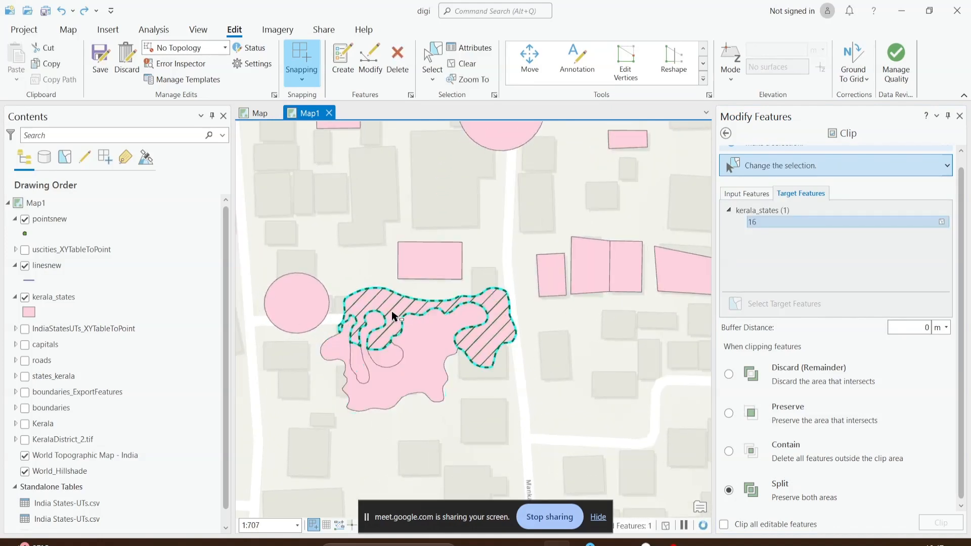
{"action": "scroll", "coordinate": [462, 358], "scroll_direction": "up", "scroll_amount": 3}
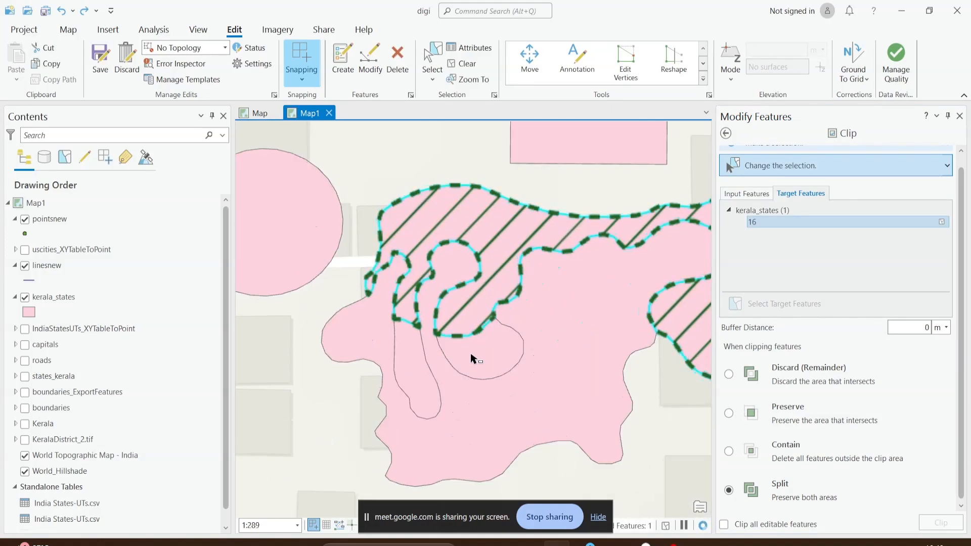
{"action": "left_click", "coordinate": [469, 359]}
{"action": "left_click", "coordinate": [477, 360]}
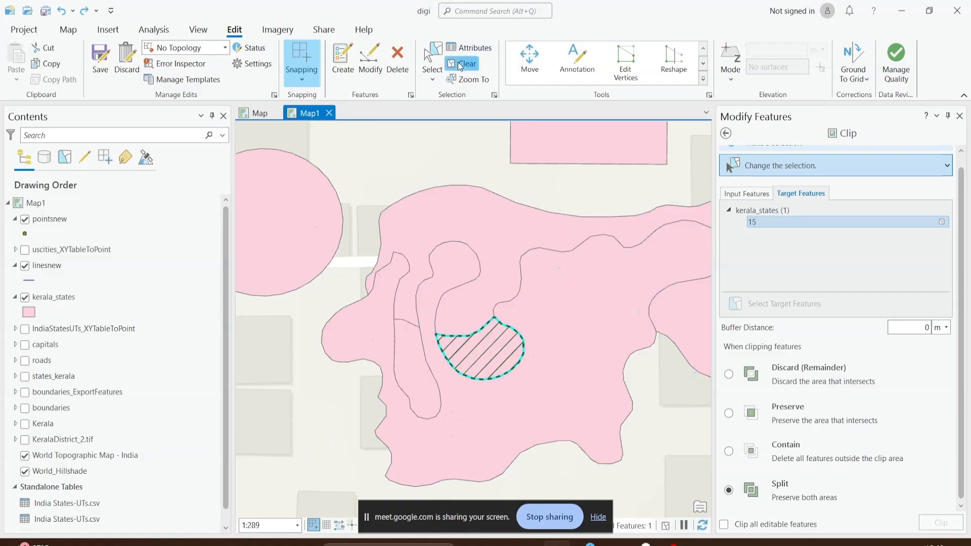
Check the adjoining pieces of the irregular shape one by one with the Select tool.
{"action": "left_click", "coordinate": [432, 61]}
{"action": "left_click", "coordinate": [487, 301]}
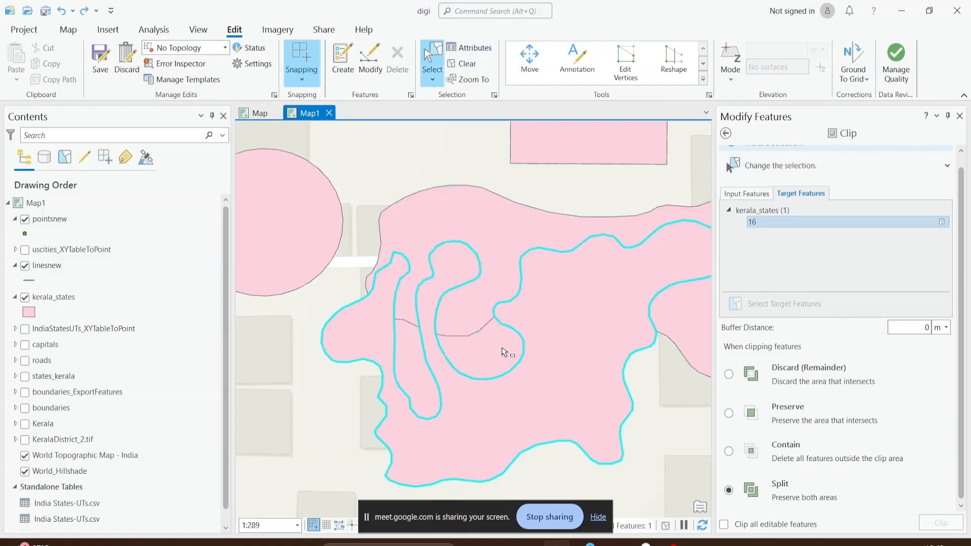
{"action": "left_click", "coordinate": [414, 356]}
{"action": "left_click", "coordinate": [467, 359]}
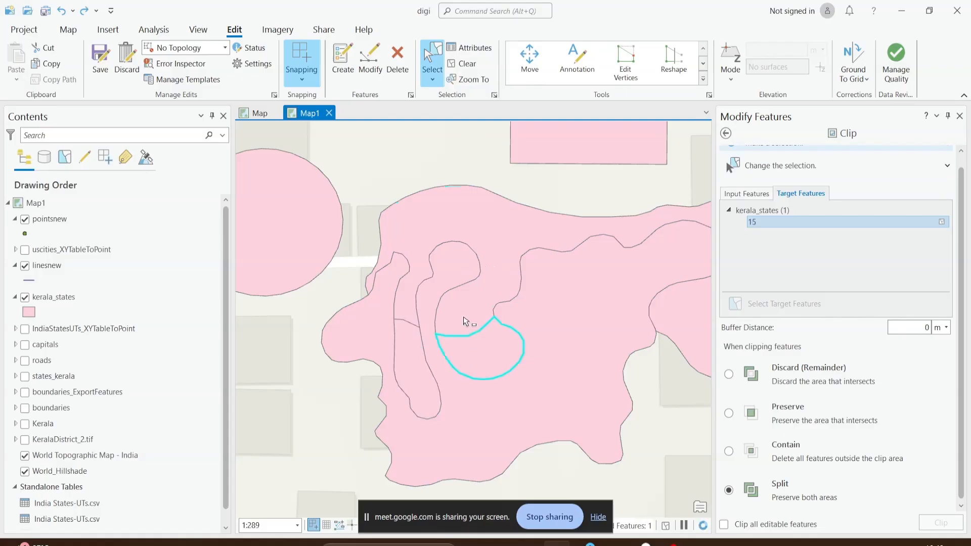
{"action": "left_click", "coordinate": [501, 326]}
{"action": "scroll", "coordinate": [575, 353], "scroll_direction": "down", "scroll_amount": 5}
{"action": "scroll", "coordinate": [483, 292], "scroll_direction": "down", "scroll_amount": 5}
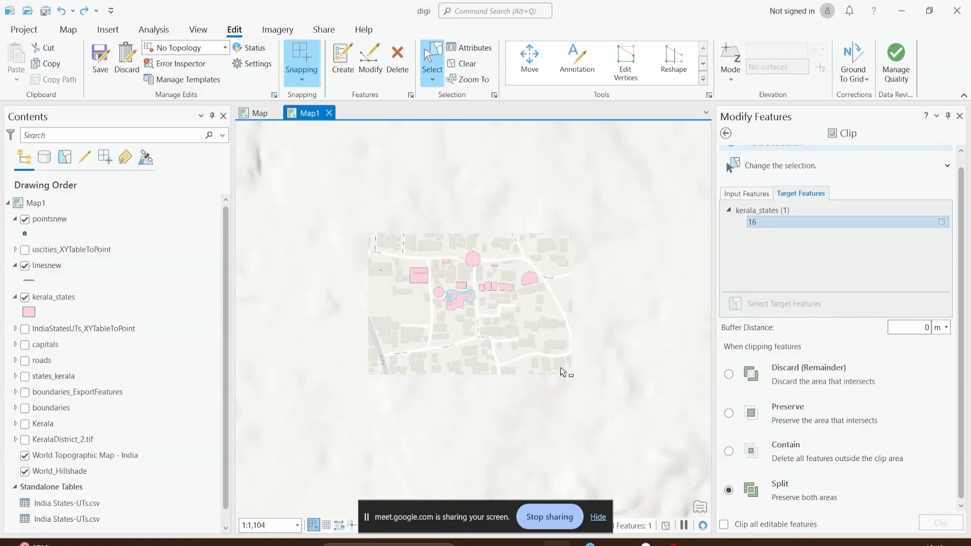
{"action": "scroll", "coordinate": [454, 329], "scroll_direction": "up", "scroll_amount": 4}
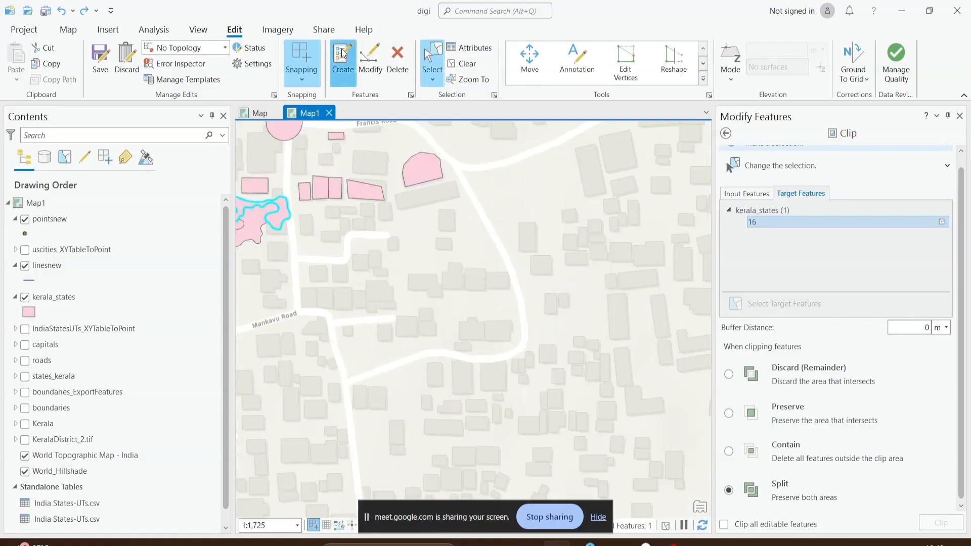
Create a six-sided kerala_states polygon over the buildings and side road just east of Mankavu Road.
{"action": "left_click", "coordinate": [342, 60]}
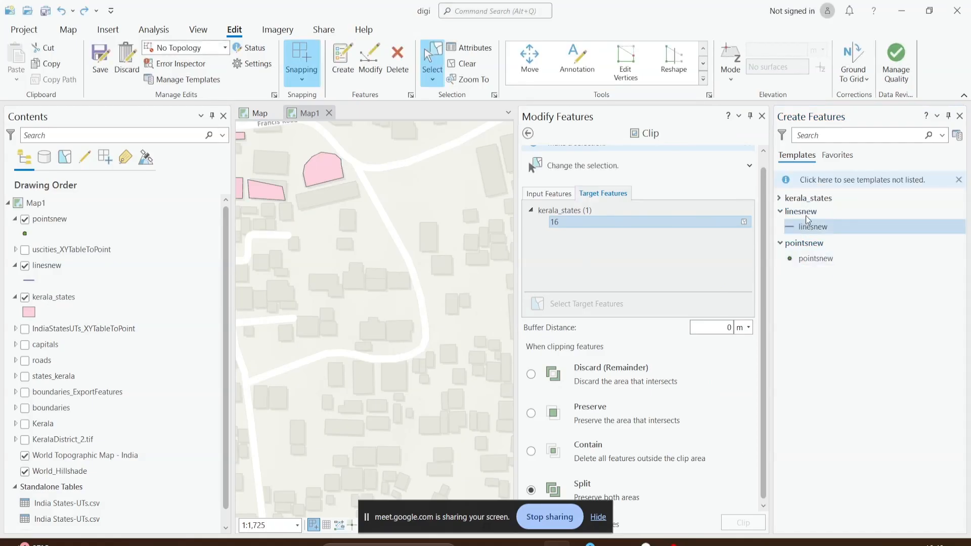
{"action": "left_click", "coordinate": [782, 199]}
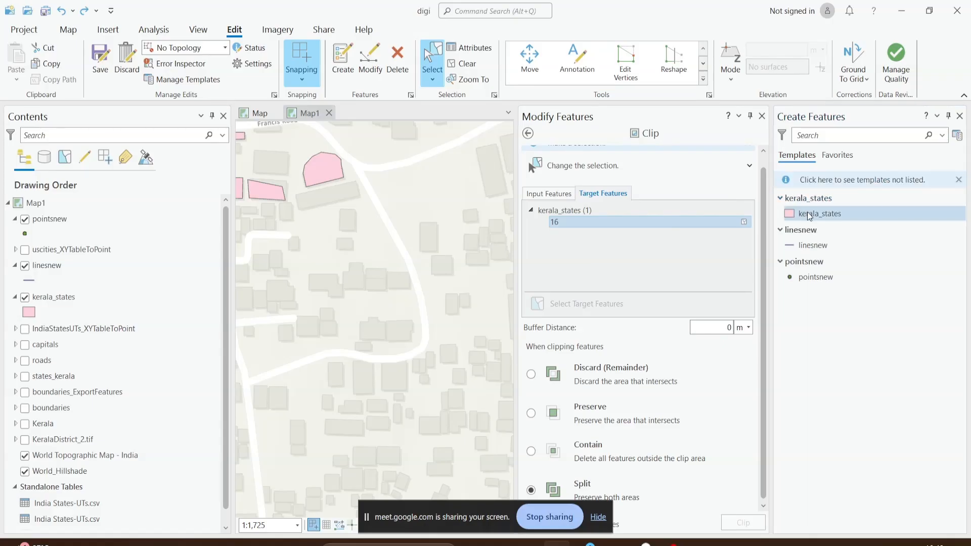
{"action": "left_click", "coordinate": [817, 213]}
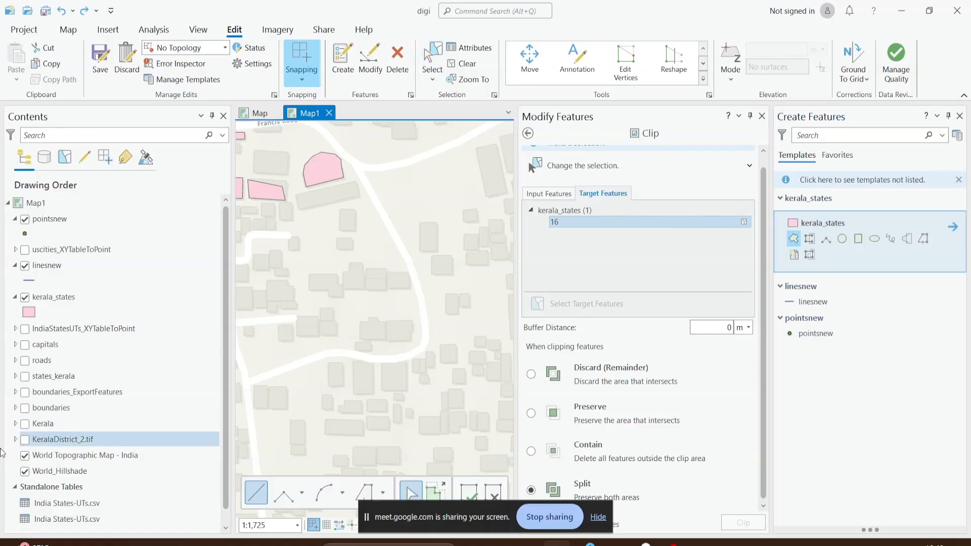
{"action": "left_click_drag", "start_coordinate": [387, 301], "coordinate": [466, 291]}
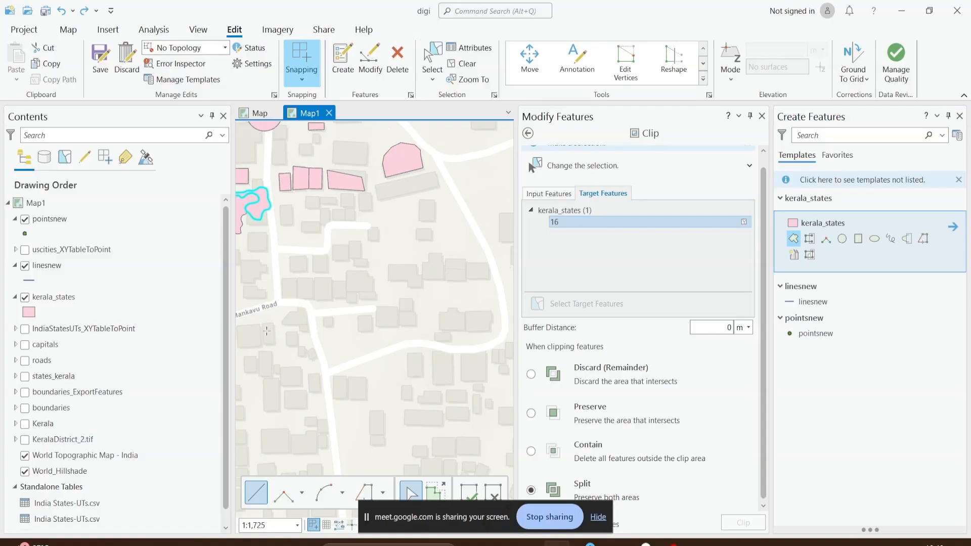
{"action": "left_click", "coordinate": [343, 317]}
{"action": "left_click", "coordinate": [359, 377]}
{"action": "left_click", "coordinate": [402, 407]}
{"action": "left_click", "coordinate": [444, 371]}
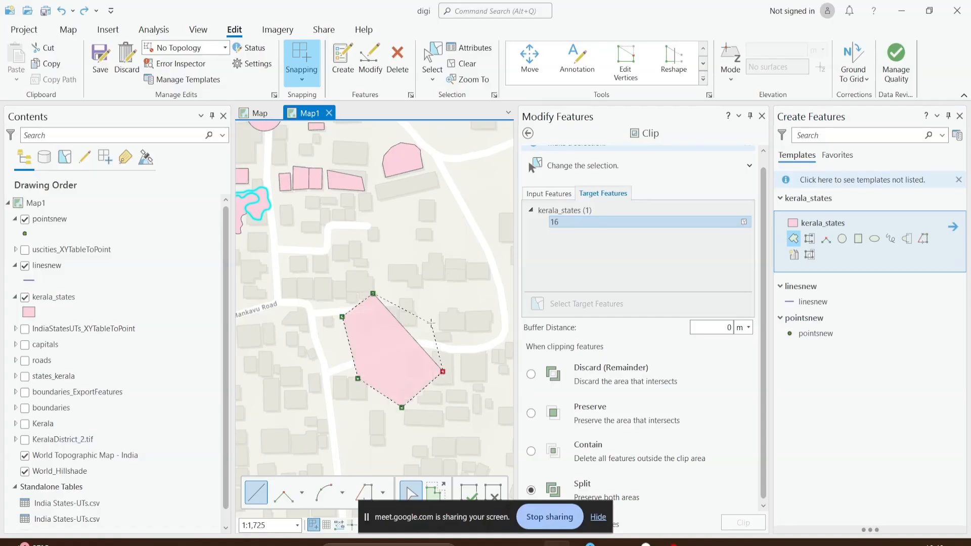
{"action": "double_click", "coordinate": [430, 322]}
Create a seven-sided kerala_states polygon overlapping the eastern side of the new six-sided one, and clear the selection.
{"action": "left_click_drag", "start_coordinate": [448, 340], "coordinate": [378, 343]}
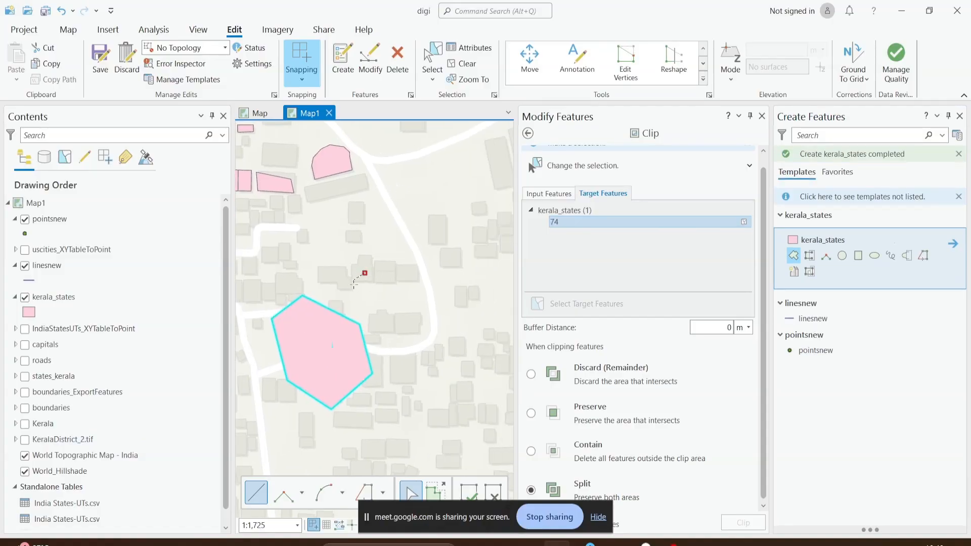
{"action": "left_click", "coordinate": [325, 320]}
{"action": "left_click", "coordinate": [340, 360]}
{"action": "left_click", "coordinate": [373, 393]}
{"action": "left_click", "coordinate": [414, 393]}
{"action": "left_click", "coordinate": [432, 346]}
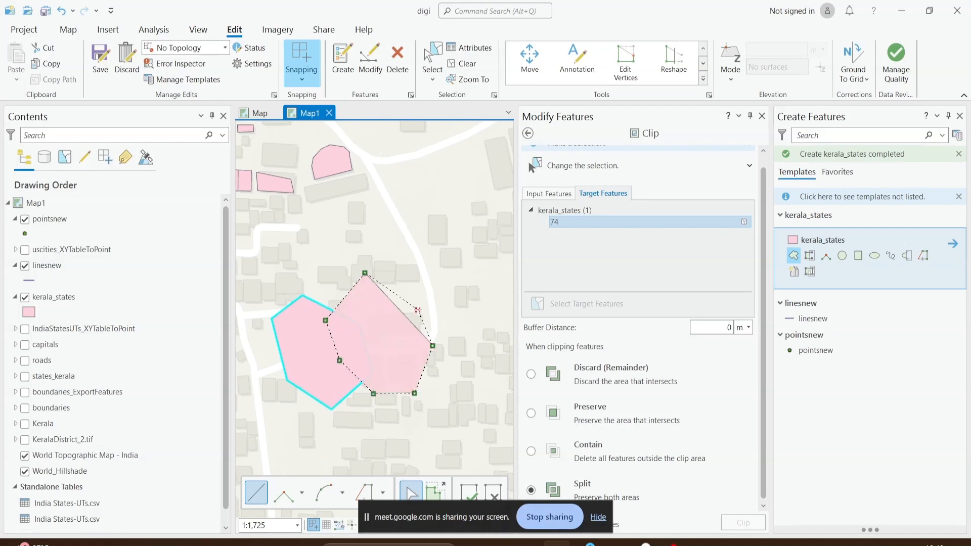
{"action": "double_click", "coordinate": [417, 310]}
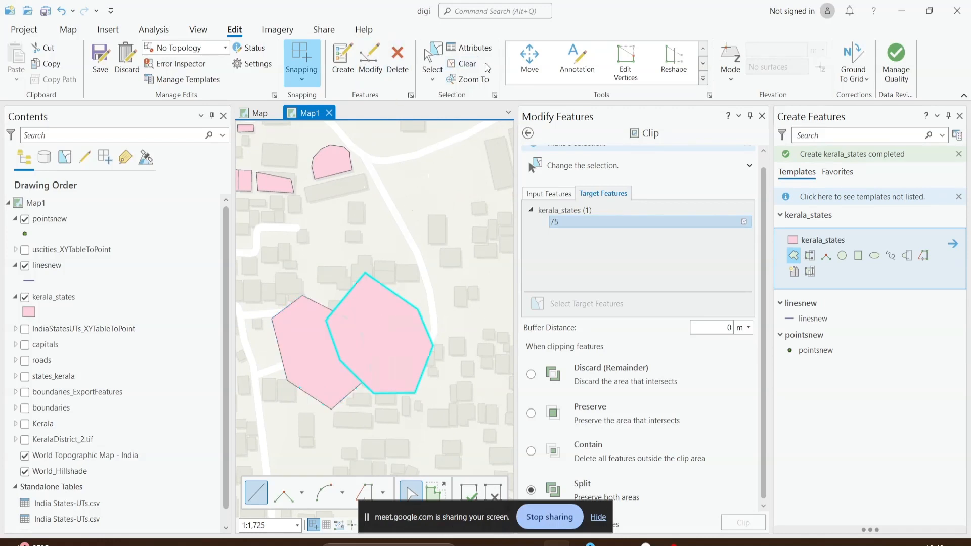
{"action": "left_click", "coordinate": [463, 63]}
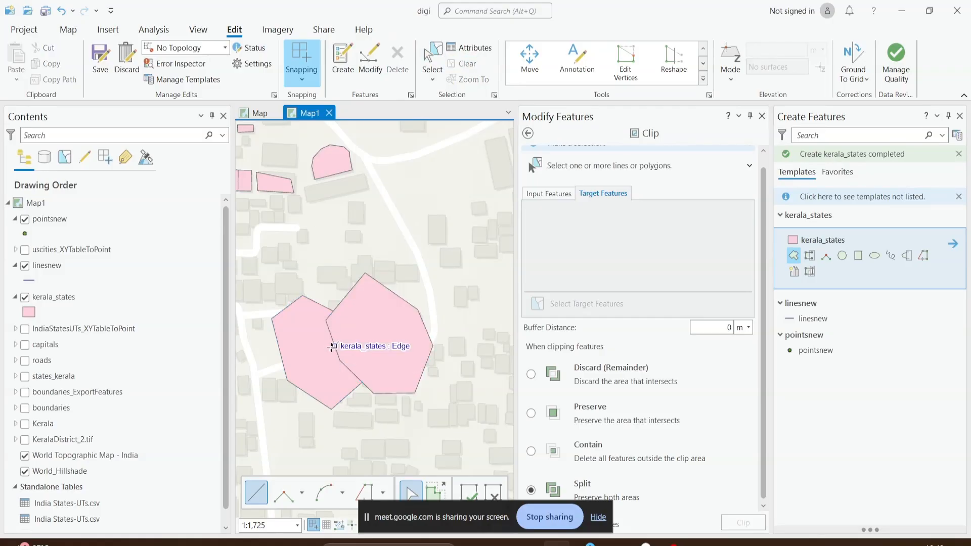
Close the feature creation pane and set the six-sided kerala_states polygon as Clip input and the overlapping seven-sided one as target.
{"action": "left_click", "coordinate": [959, 116]}
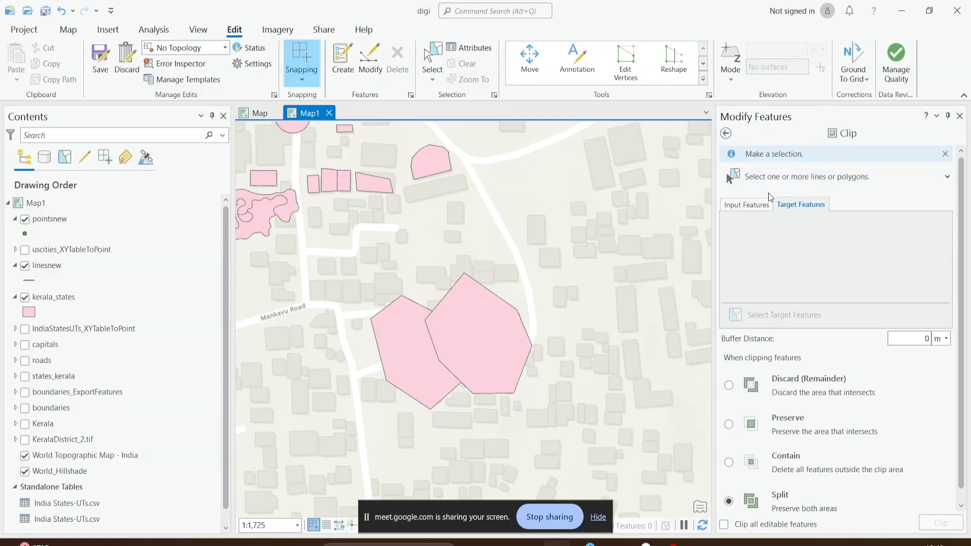
{"action": "left_click", "coordinate": [741, 205]}
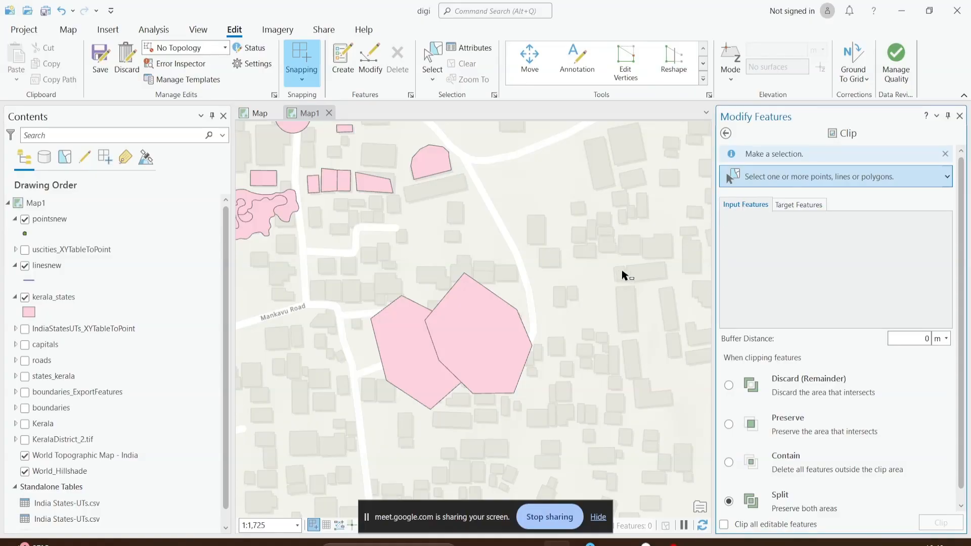
{"action": "left_click", "coordinate": [784, 205]}
{"action": "left_click", "coordinate": [750, 209]}
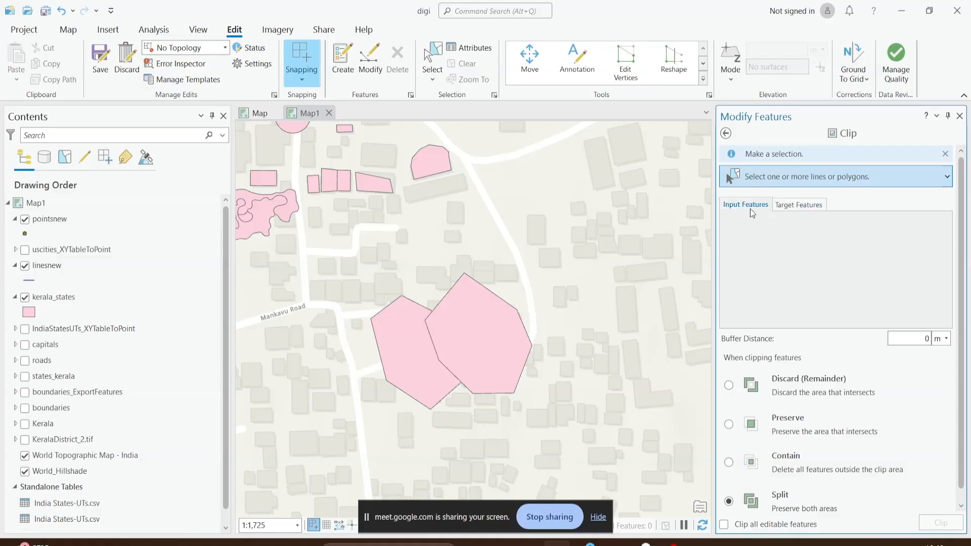
{"action": "left_click", "coordinate": [419, 348]}
{"action": "left_click", "coordinate": [781, 189]}
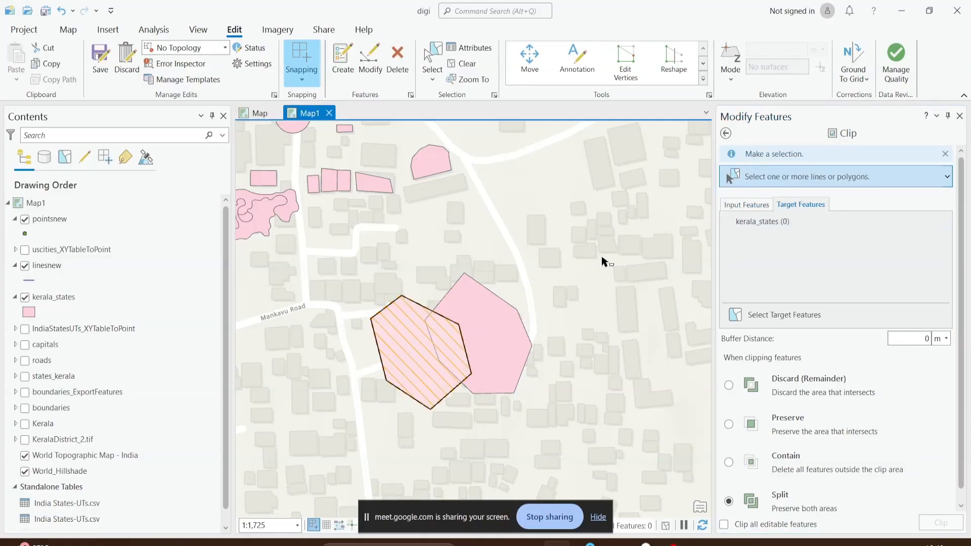
{"action": "left_click", "coordinate": [485, 325]}
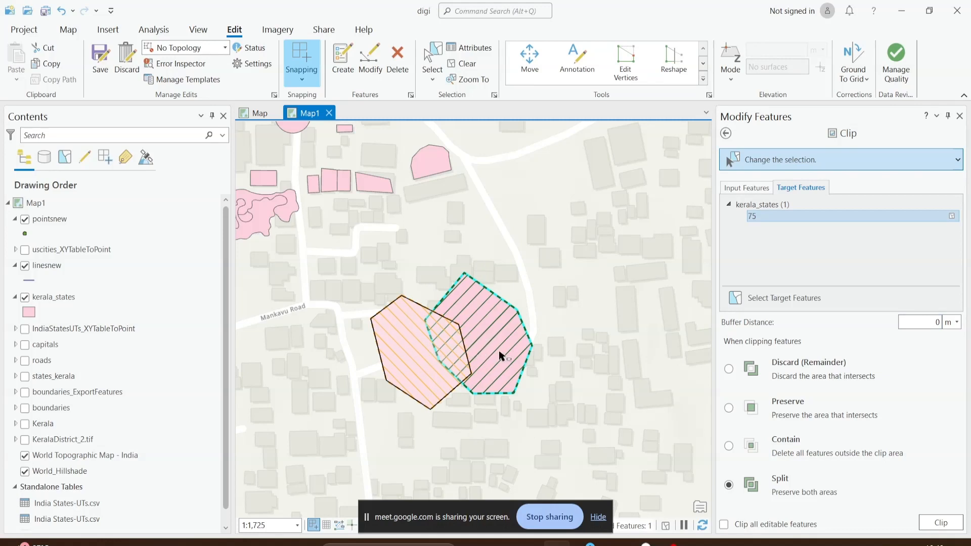
Clip the seven-sided polygon with the six-sided one using the Discard (Remainder) option.
{"action": "left_click", "coordinate": [803, 377]}
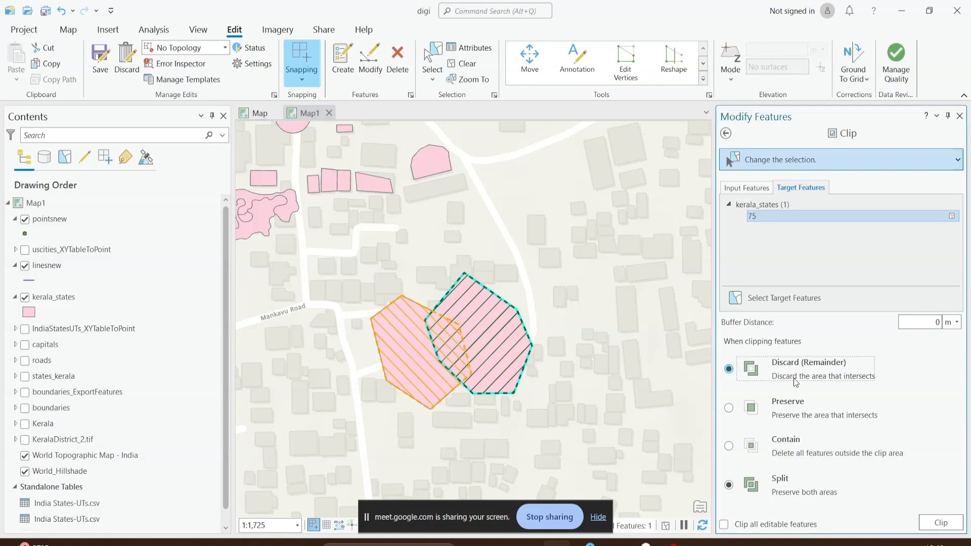
{"action": "left_click", "coordinate": [786, 407]}
{"action": "left_click", "coordinate": [785, 481]}
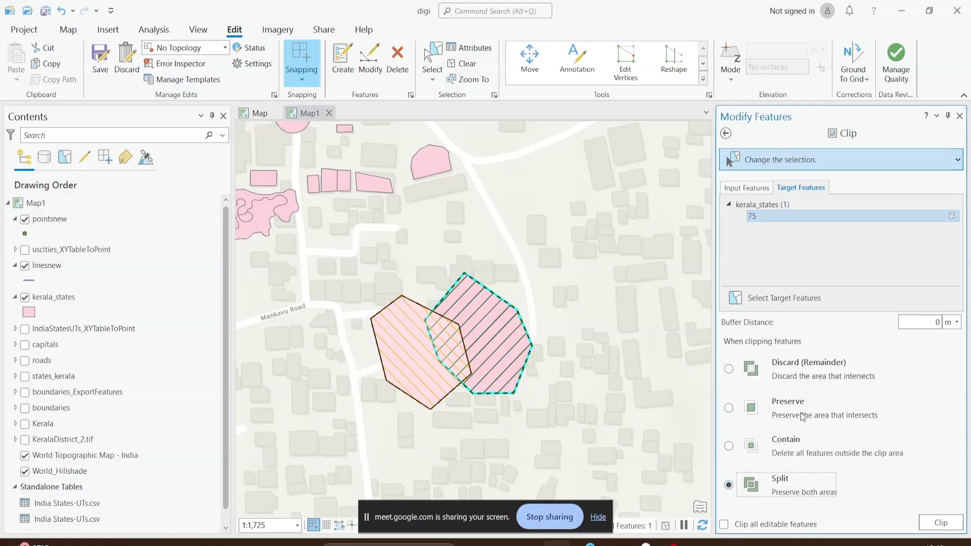
{"action": "left_click", "coordinate": [791, 367]}
{"action": "left_click", "coordinate": [927, 522]}
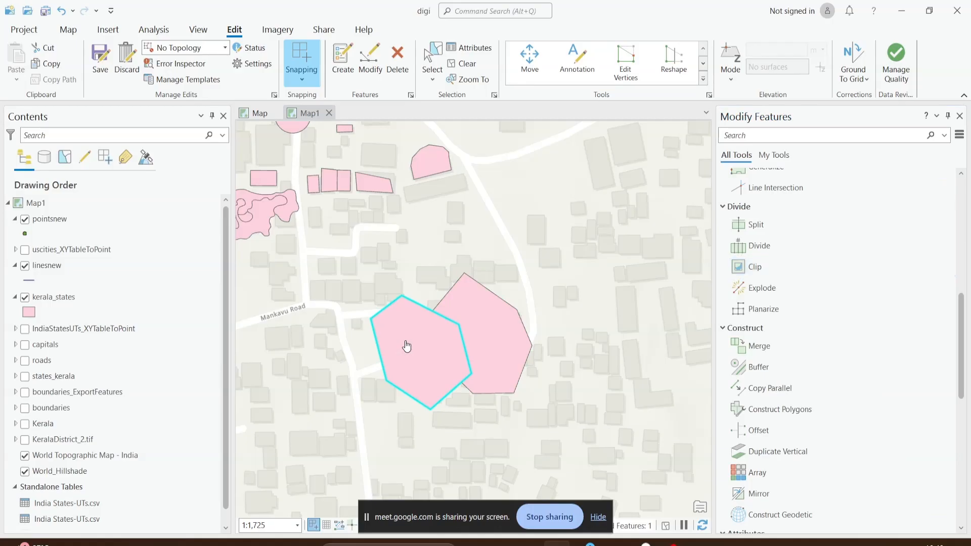
Inspect both polygons one by one to examine the result of the Discard clip, and close the feature pop-up.
{"action": "left_click", "coordinate": [496, 316]}
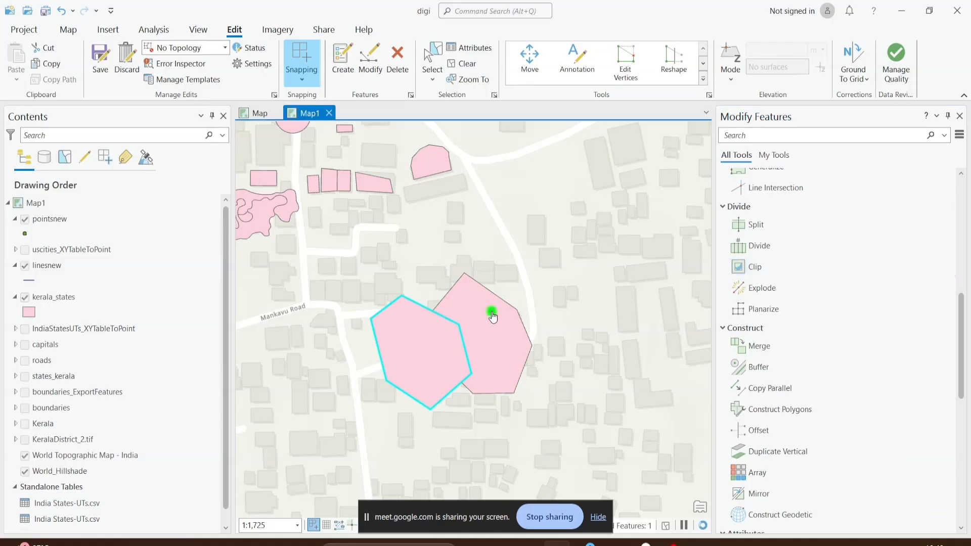
{"action": "left_click", "coordinate": [438, 356]}
{"action": "left_click_drag", "start_coordinate": [520, 175], "coordinate": [520, 158]}
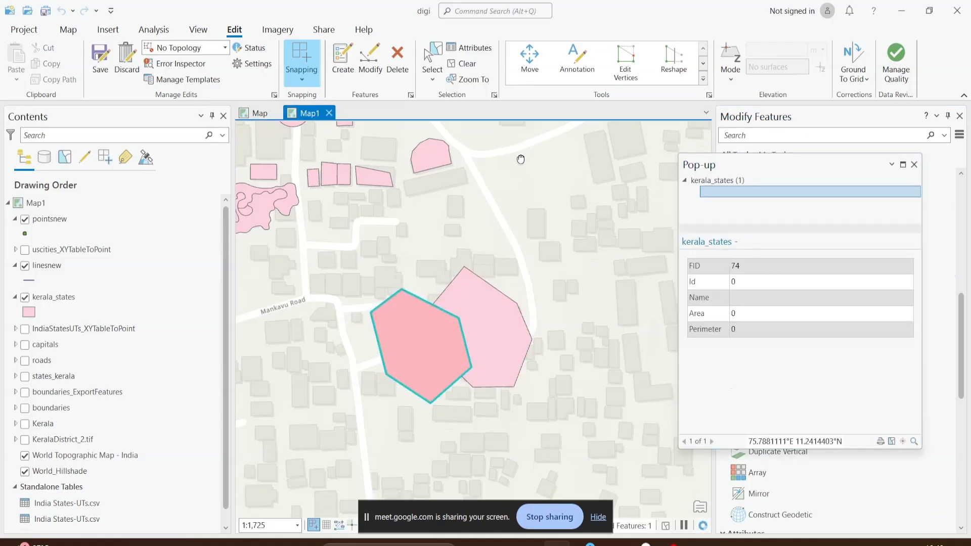
{"action": "left_click", "coordinate": [433, 58]}
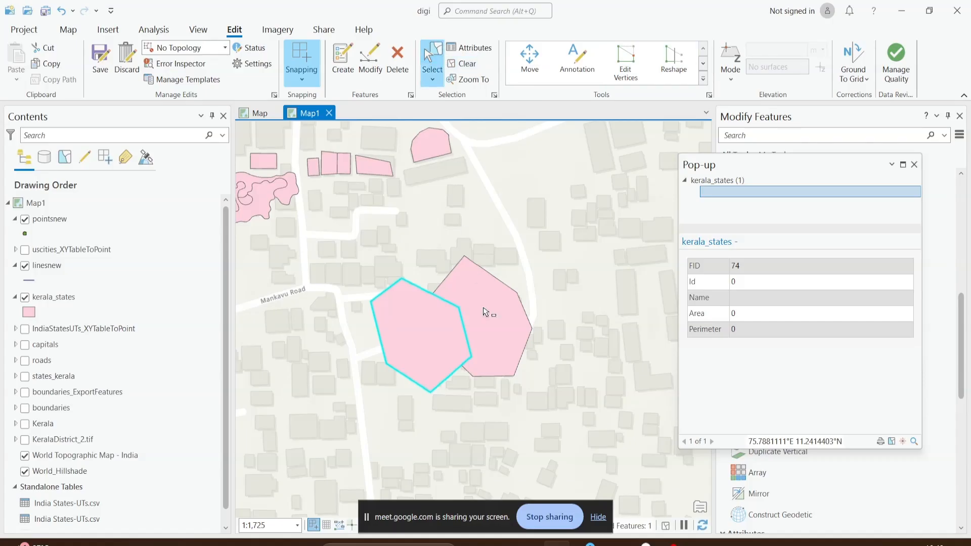
{"action": "scroll", "coordinate": [486, 311], "scroll_direction": "up", "scroll_amount": 2}
{"action": "left_click", "coordinate": [433, 294]}
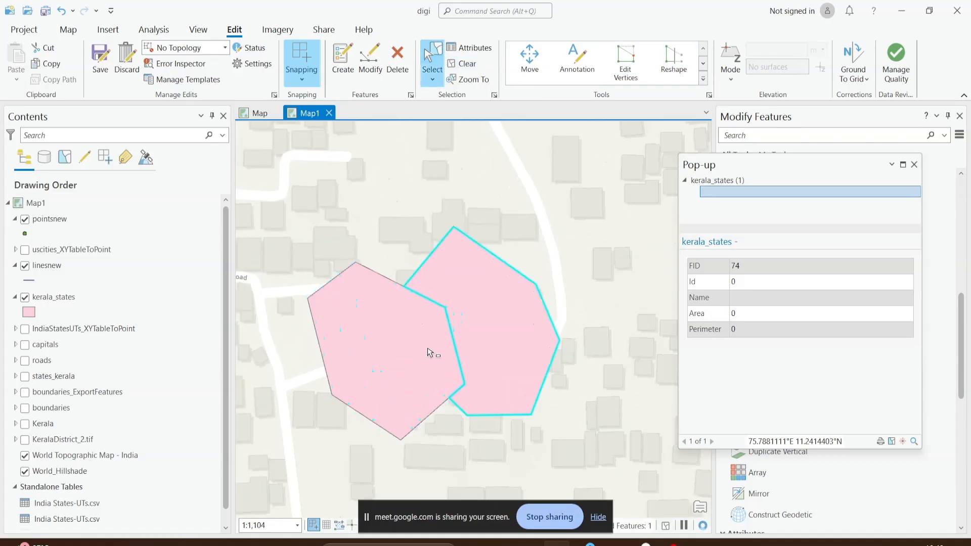
{"action": "left_click", "coordinate": [435, 354]}
{"action": "left_click", "coordinate": [464, 453]}
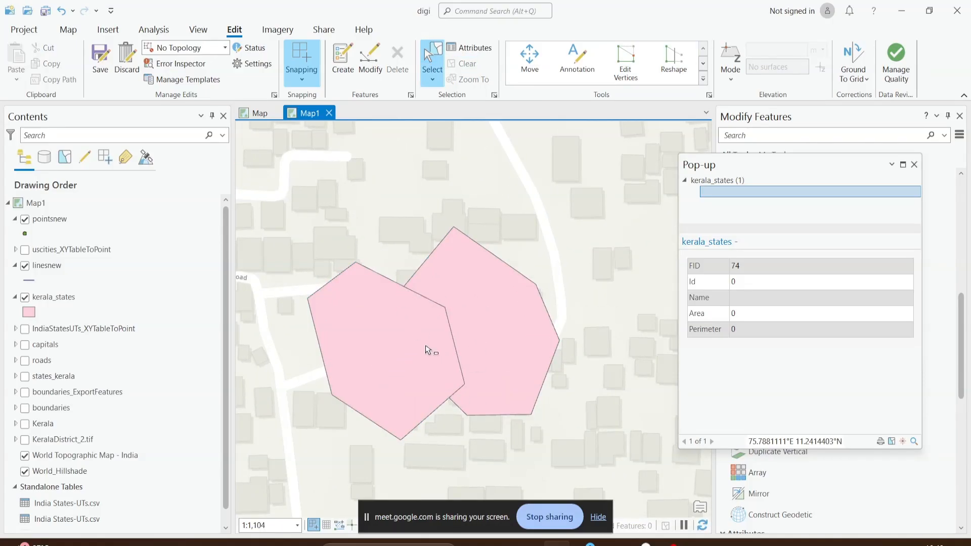
{"action": "left_click", "coordinate": [481, 362]}
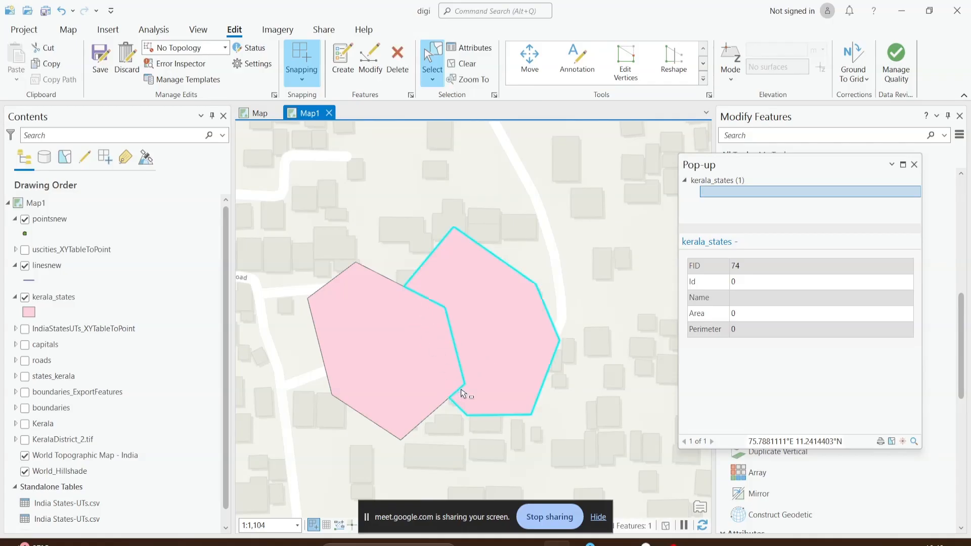
{"action": "left_click_drag", "start_coordinate": [749, 165], "coordinate": [638, 165]}
{"action": "left_click", "coordinate": [796, 162]}
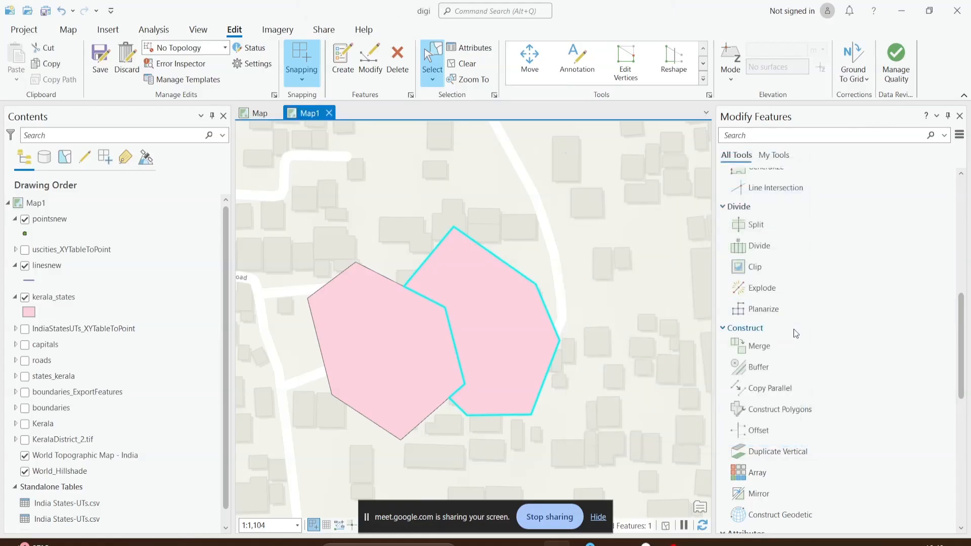
Restart Clip and check the six-sided and clipped polygons in turn as its input feature.
{"action": "left_click", "coordinate": [782, 264]}
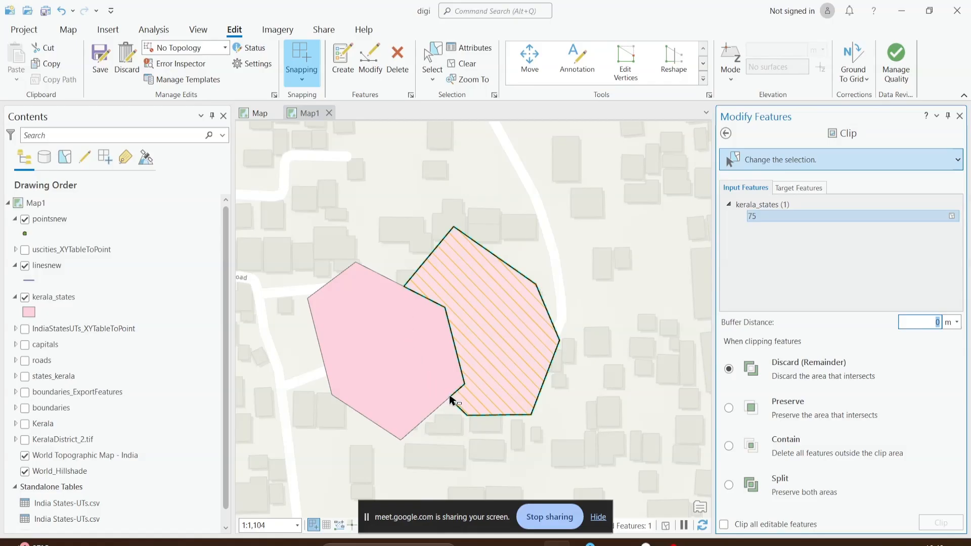
{"action": "left_click", "coordinate": [403, 314]}
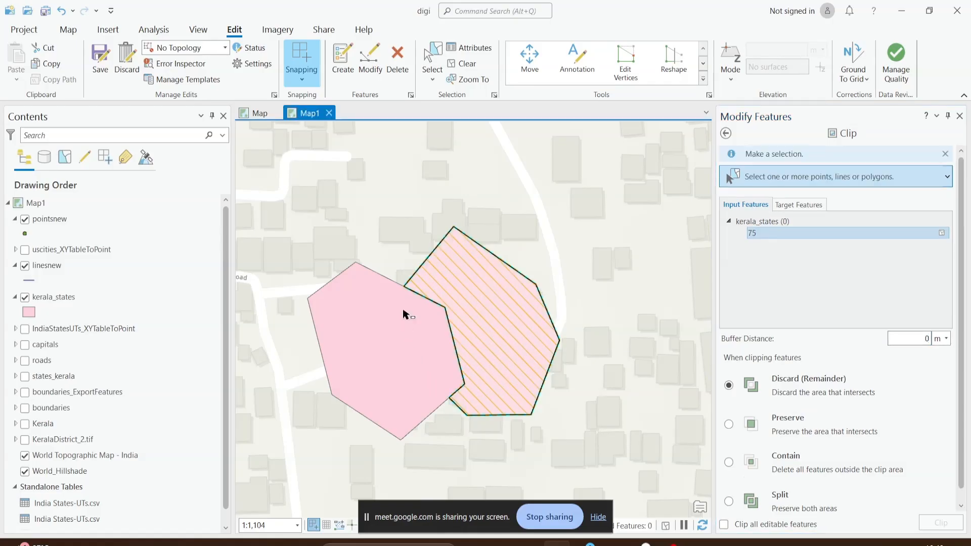
{"action": "left_click", "coordinate": [463, 314]}
{"action": "left_click", "coordinate": [425, 329]}
{"action": "left_click", "coordinate": [464, 314]}
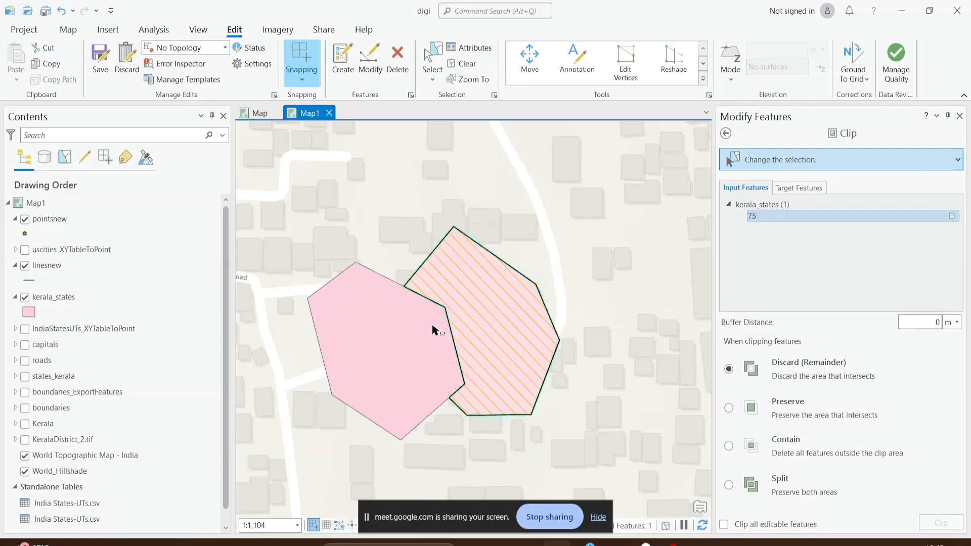
{"action": "left_click", "coordinate": [433, 330]}
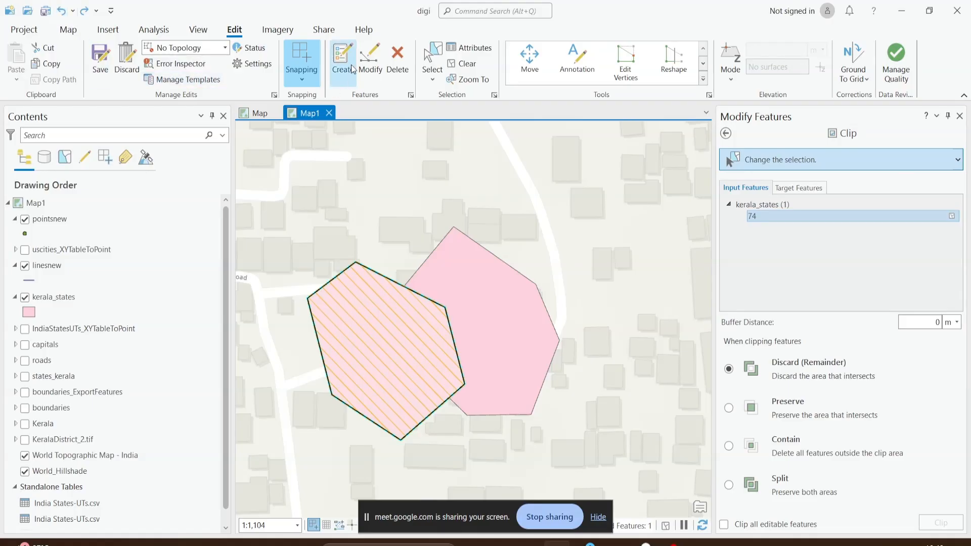
Compare the two polygons with the Select tool and undo the Discard clip.
{"action": "left_click", "coordinate": [447, 62]}
{"action": "left_click", "coordinate": [484, 275]}
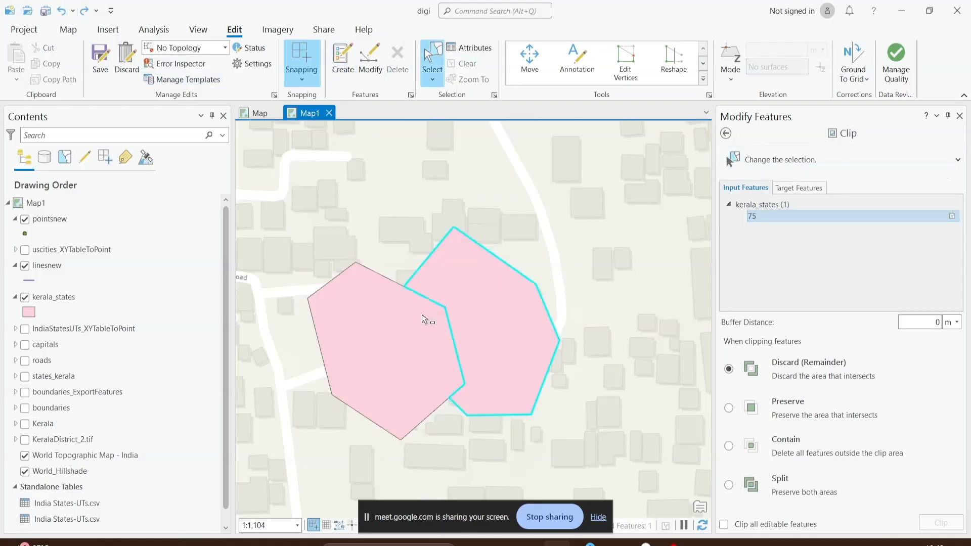
{"action": "left_click", "coordinate": [399, 335]}
{"action": "left_click", "coordinate": [63, 13]}
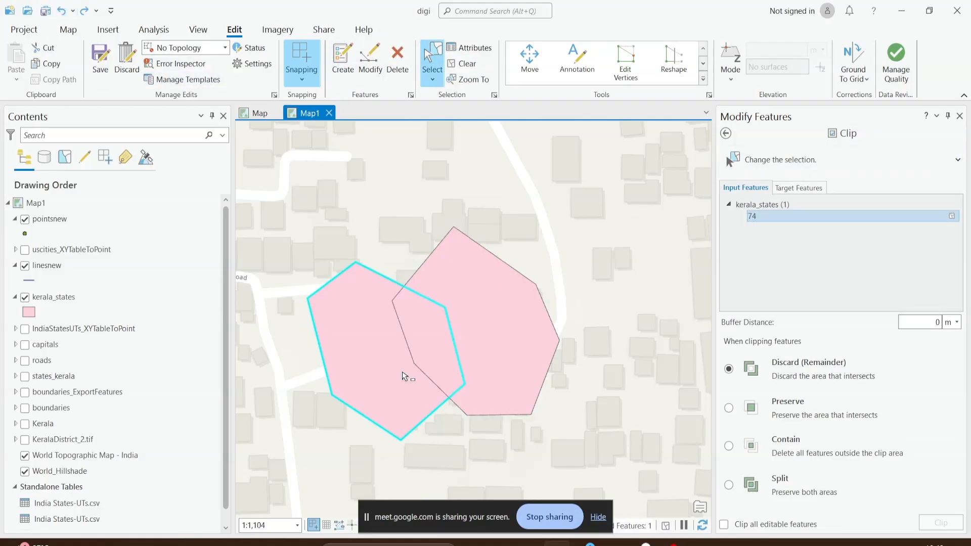
Check the two overlapping polygons one after the other, leaving the six-sided one selected as Clip input.
{"action": "left_click", "coordinate": [461, 344]}
{"action": "left_click", "coordinate": [373, 362]}
{"action": "left_click", "coordinate": [487, 324]}
{"action": "left_click", "coordinate": [395, 368]}
Set the seven-sided polygon as the Clip target and clip it with the Preserve option.
{"action": "left_click", "coordinate": [806, 190]}
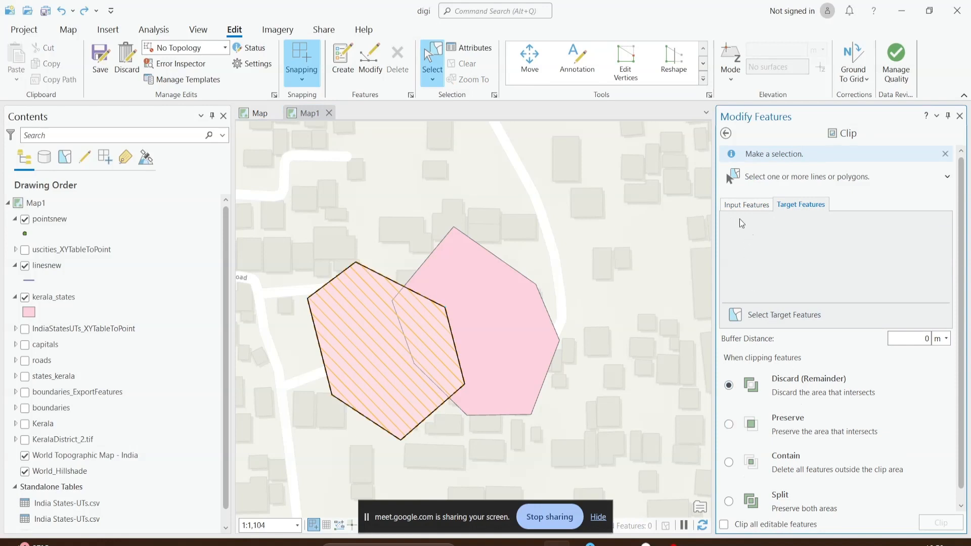
{"action": "left_click", "coordinate": [747, 206]}
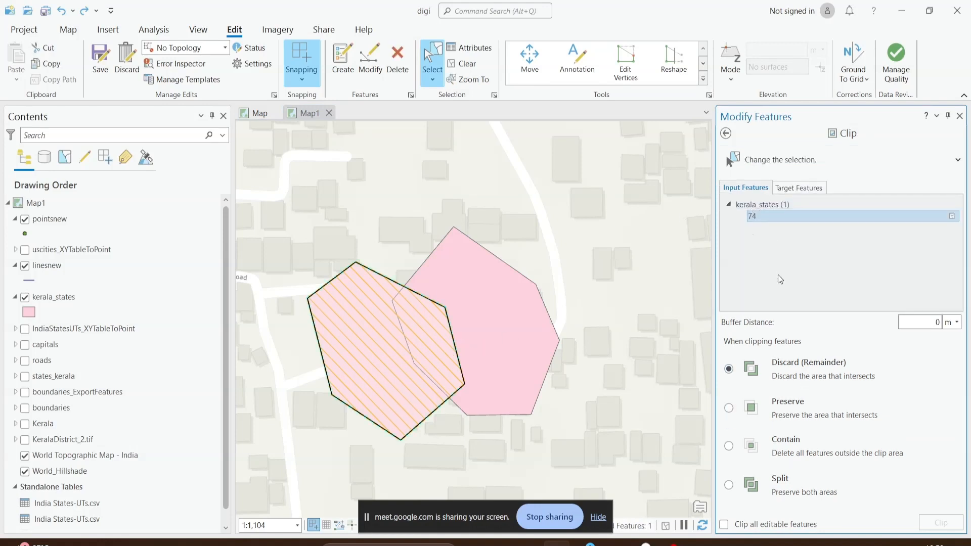
{"action": "left_click", "coordinate": [798, 188]}
{"action": "left_click", "coordinate": [471, 321]}
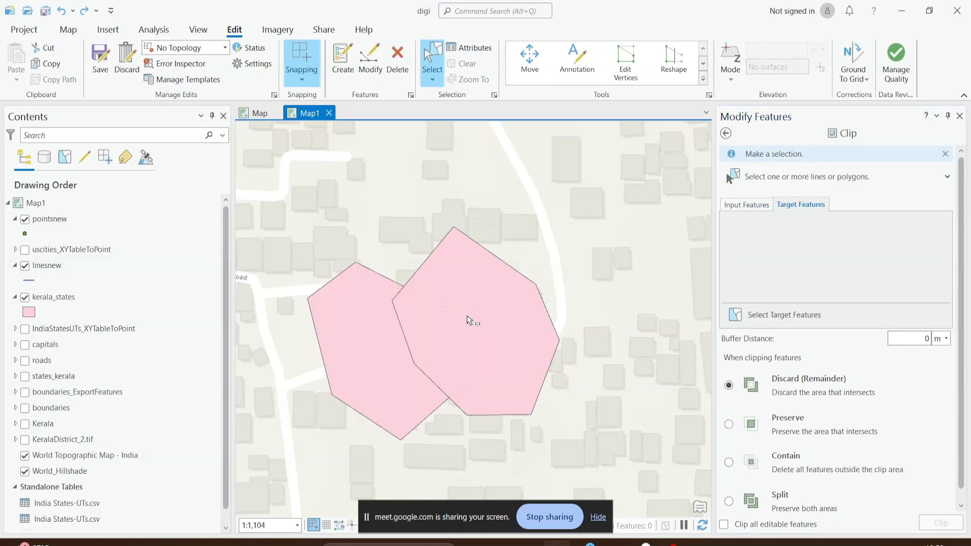
{"action": "left_click", "coordinate": [747, 188]}
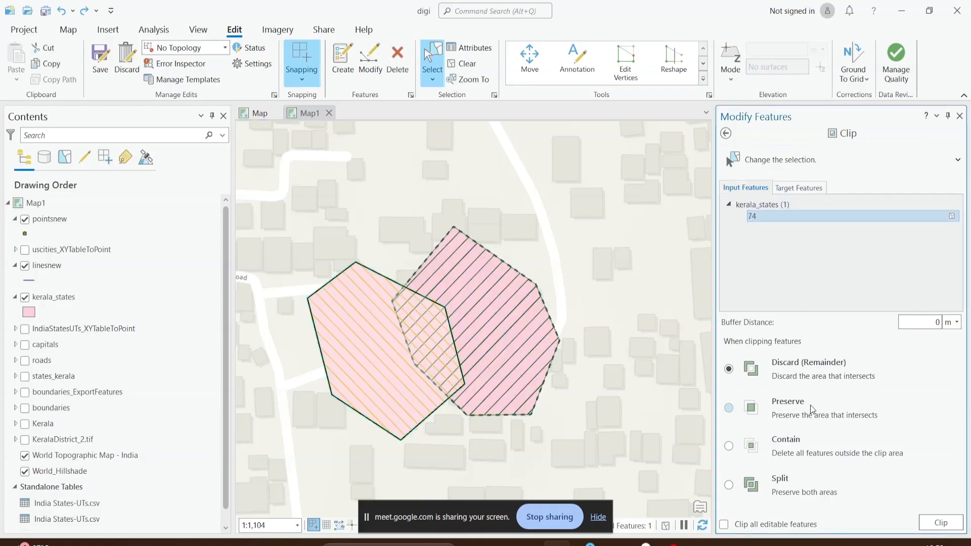
{"action": "left_click", "coordinate": [798, 417]}
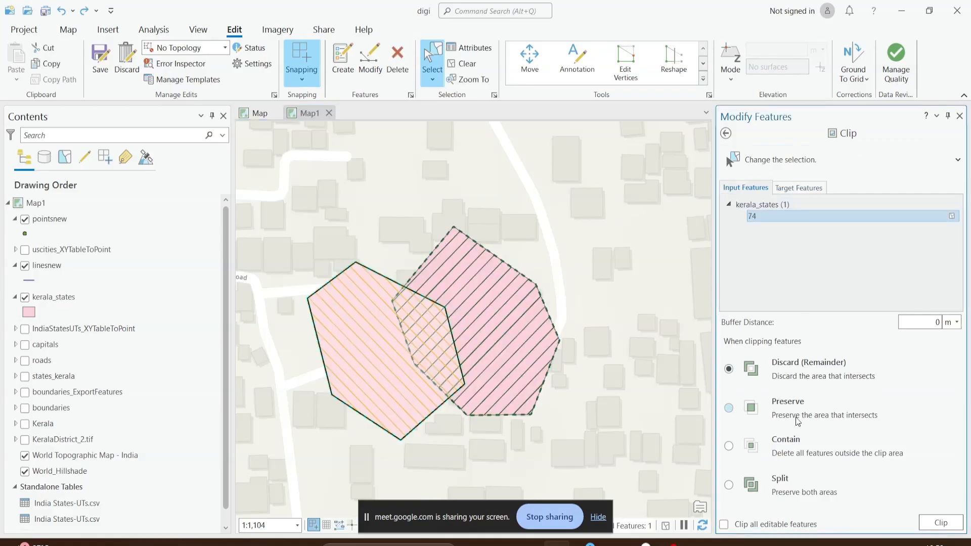
{"action": "left_click", "coordinate": [929, 526]}
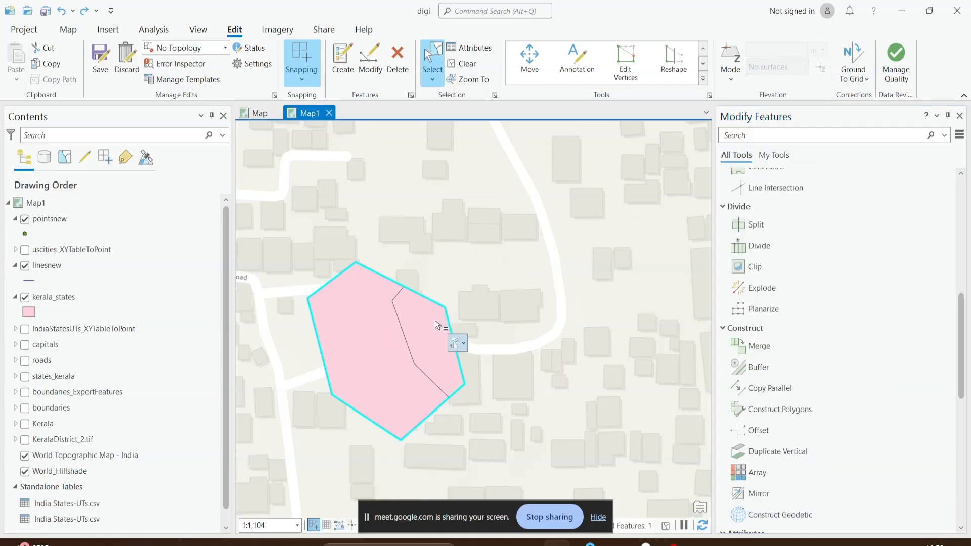
Check the overlap piece from the Preserve clip and set the six-sided polygon as input of a new Clip.
{"action": "left_click", "coordinate": [447, 346]}
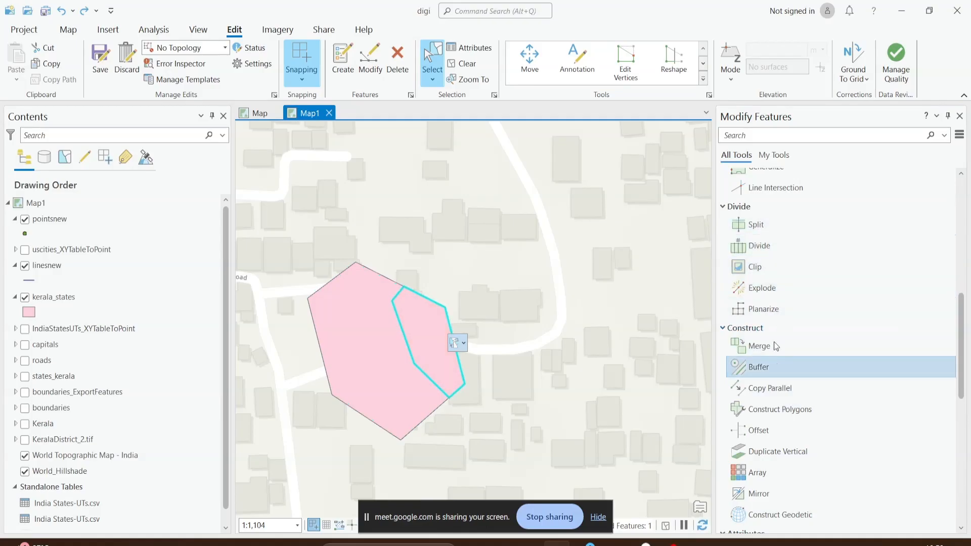
{"action": "left_click", "coordinate": [771, 268]}
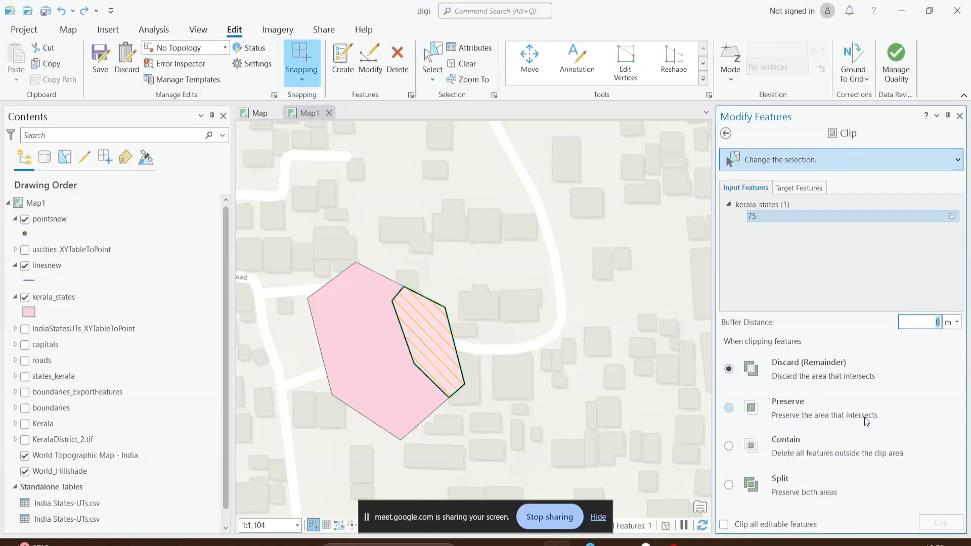
{"action": "left_click", "coordinate": [399, 369]}
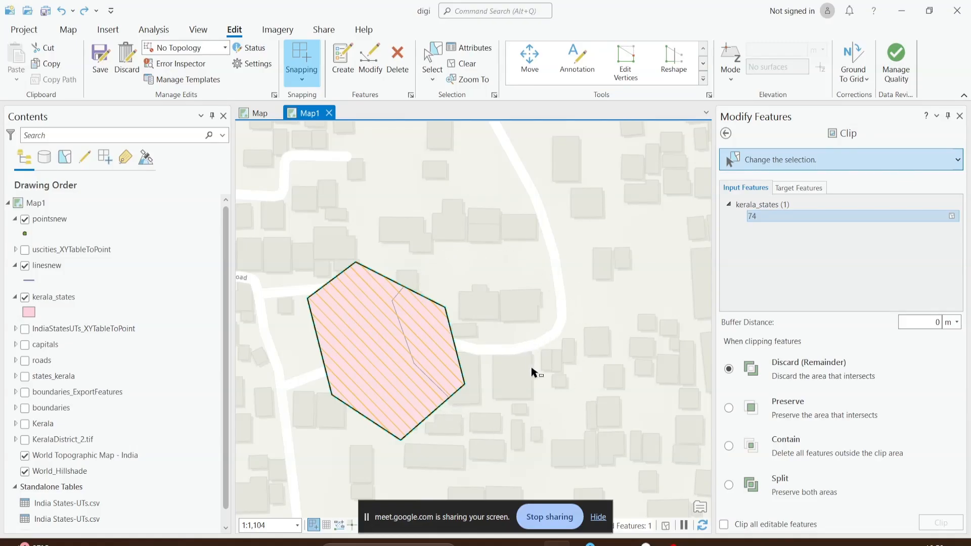
{"action": "left_click", "coordinate": [464, 68]}
{"action": "left_click", "coordinate": [405, 346]}
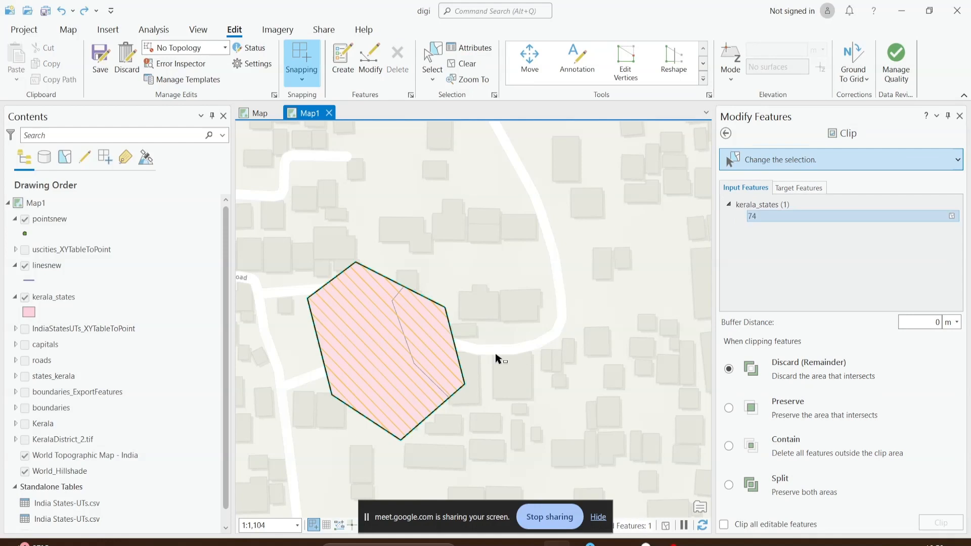
Review the Clip's input and target features and undo the Preserve clip.
{"action": "left_click", "coordinate": [787, 188]}
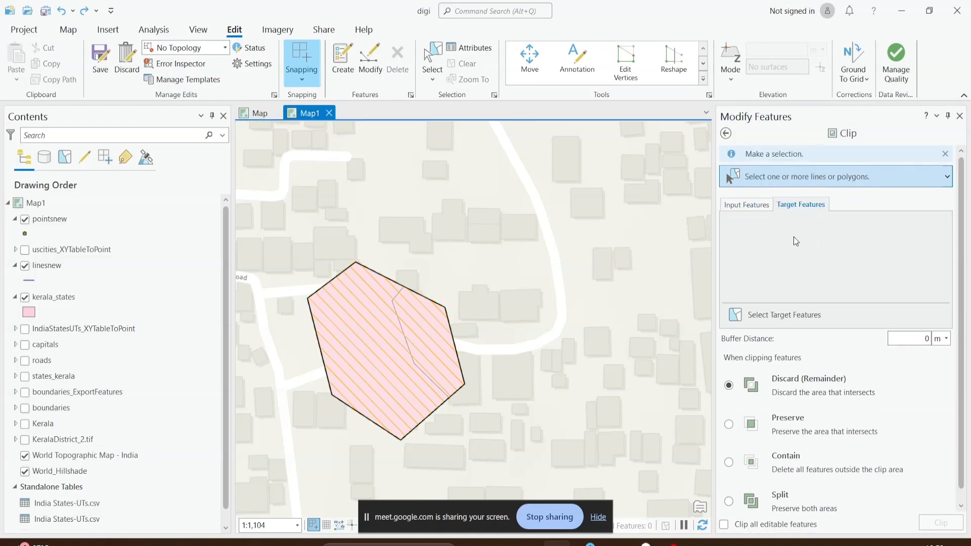
{"action": "left_click", "coordinate": [756, 207]}
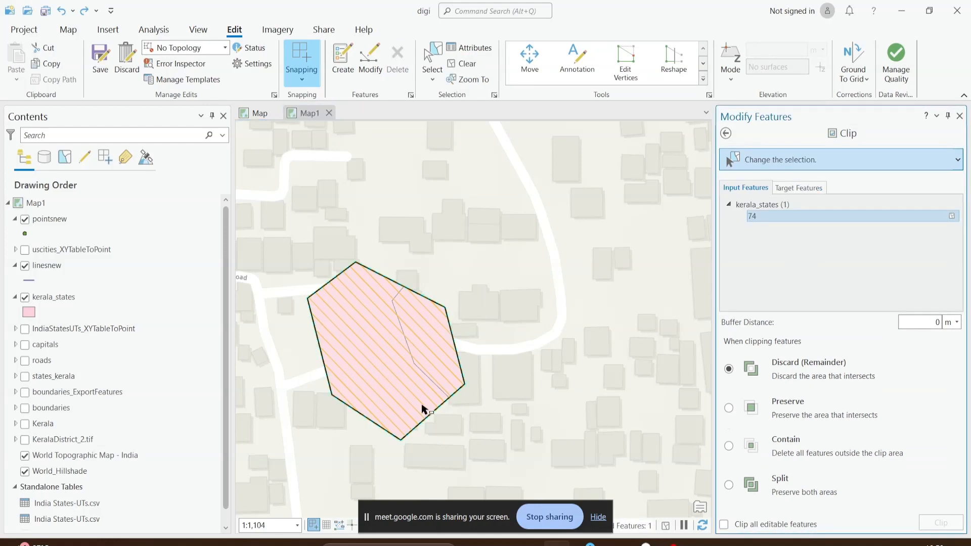
{"action": "left_click", "coordinate": [796, 188]}
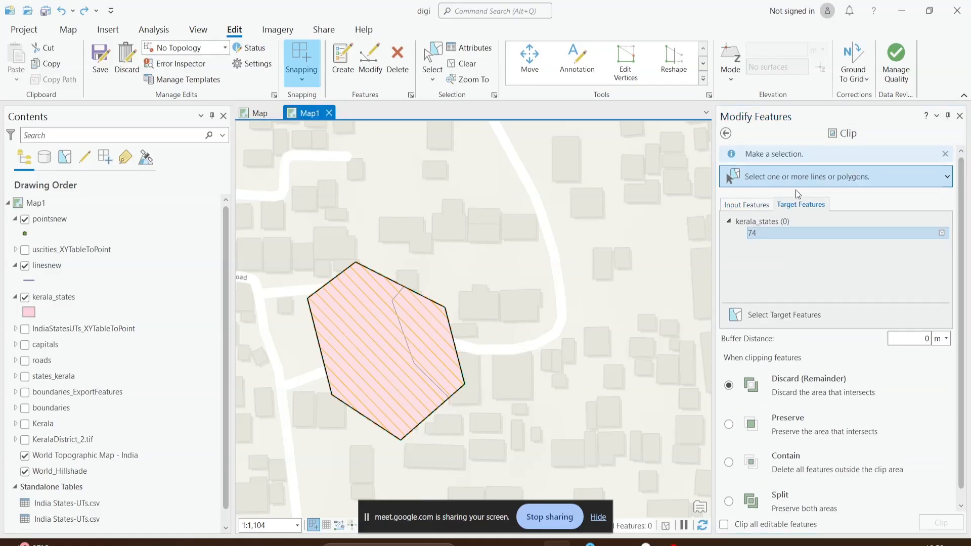
{"action": "left_click", "coordinate": [61, 10]}
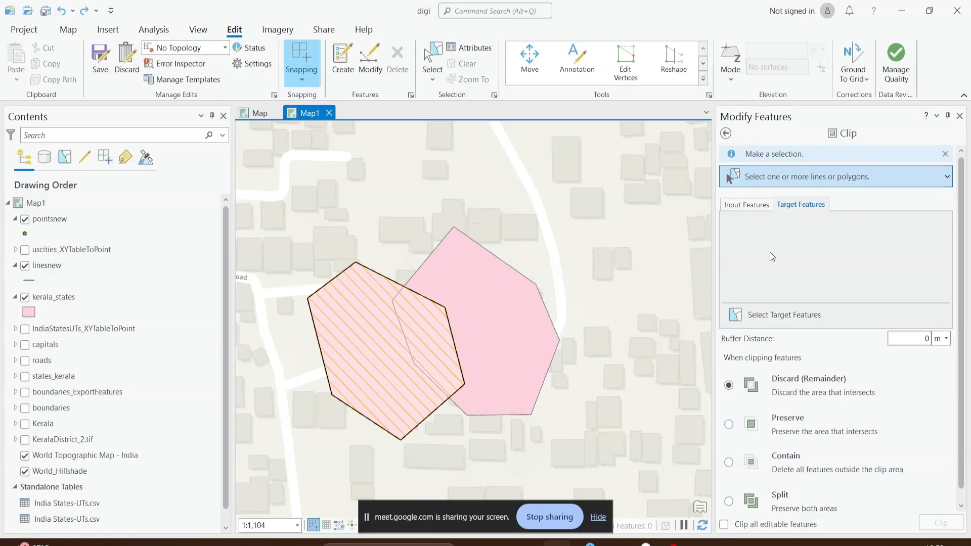
Set the seven-sided polygon as the Clip target and clip it with the Contain option.
{"action": "left_click", "coordinate": [494, 296]}
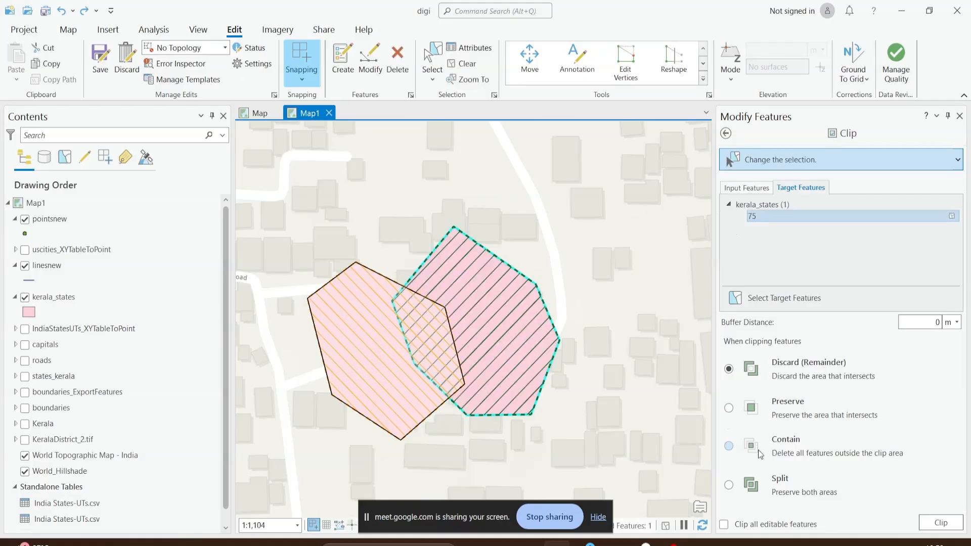
{"action": "left_click", "coordinate": [758, 450]}
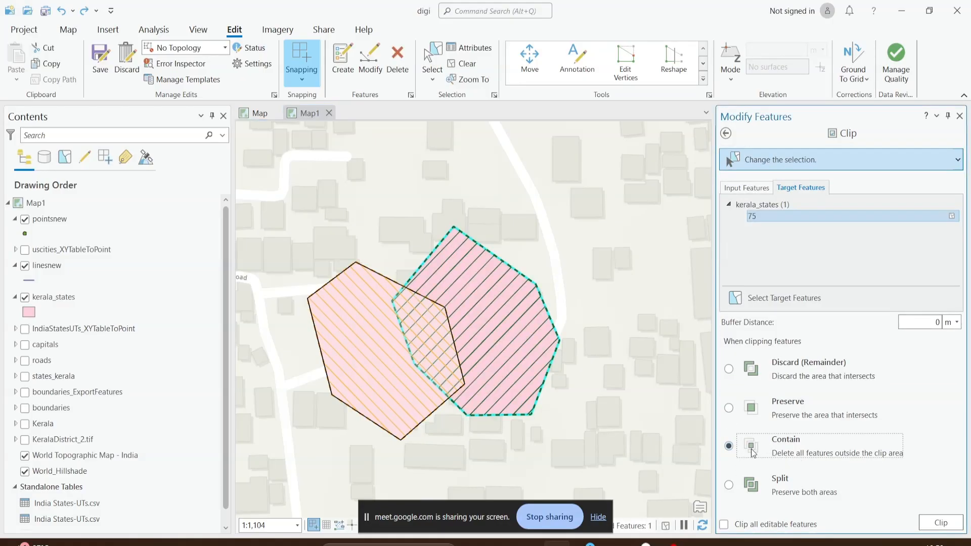
{"action": "left_click", "coordinate": [955, 519]}
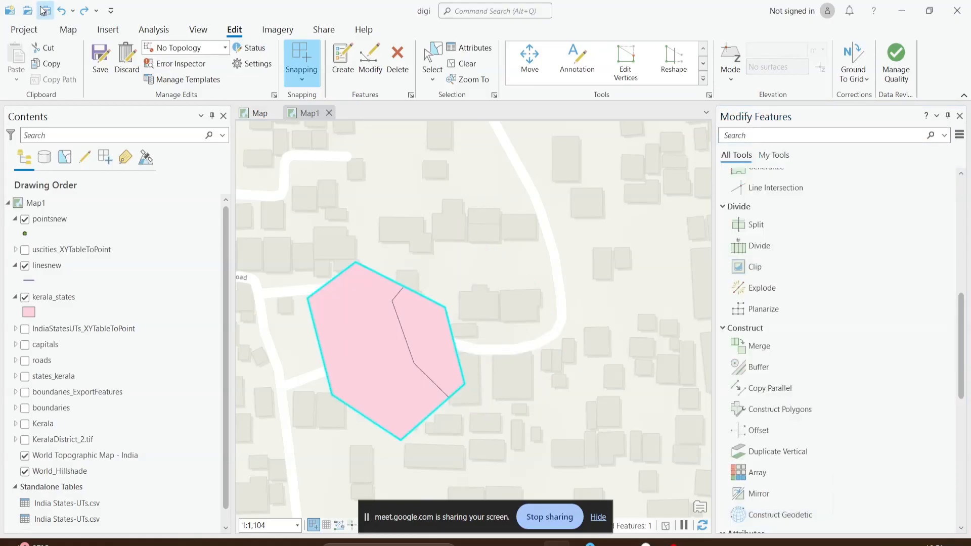
Undo the last clip of the overlapping kerala_states polygons and clear the selection.
{"action": "left_click", "coordinate": [62, 10]}
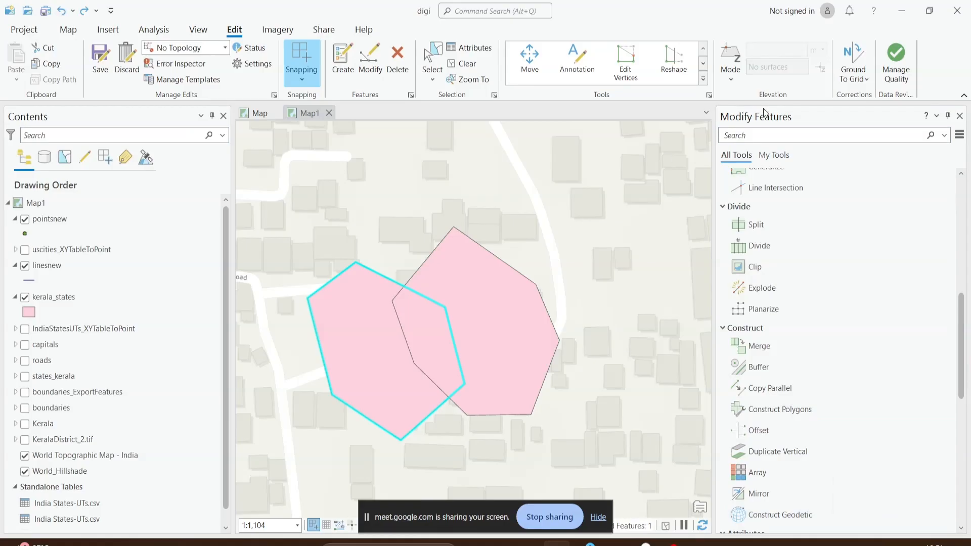
{"action": "left_click", "coordinate": [462, 63]}
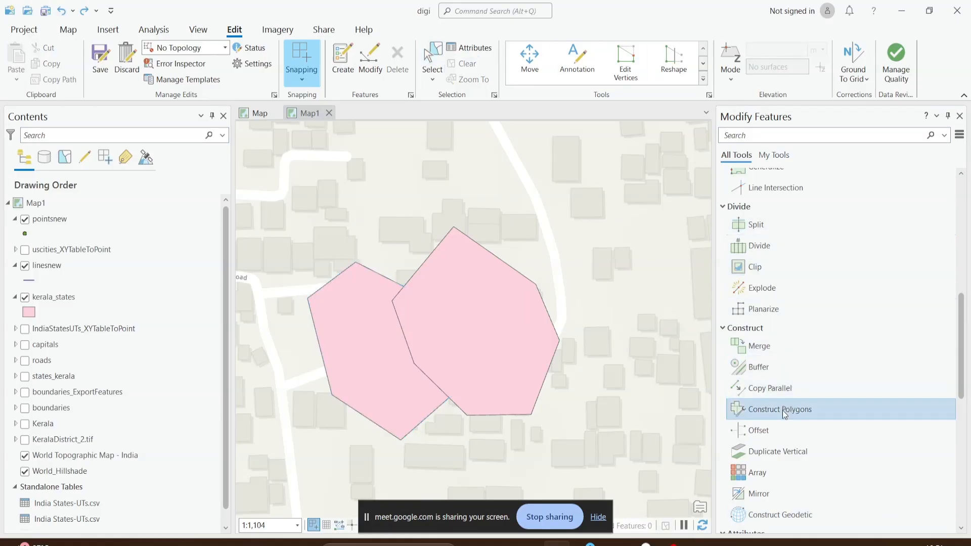
Try to clip the eastern kerala_states polygon with the western one as input, using the Contain option, and undo the result.
{"action": "left_click", "coordinate": [776, 266]}
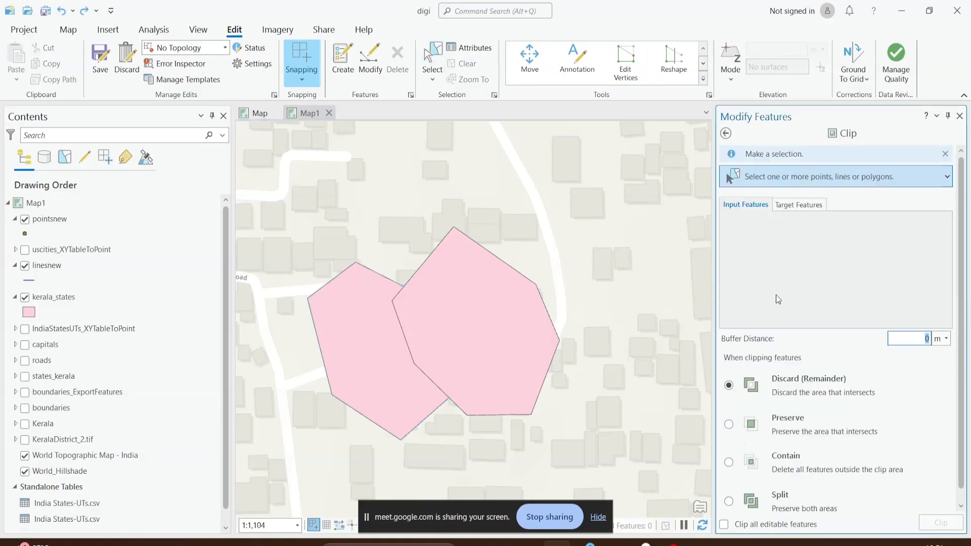
{"action": "left_click", "coordinate": [748, 204]}
{"action": "left_click", "coordinate": [395, 351]}
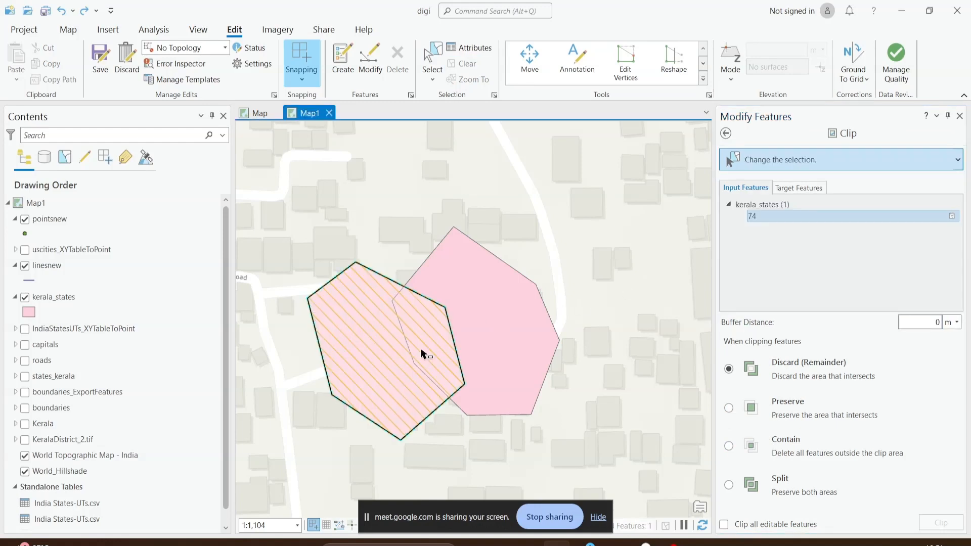
{"action": "left_click", "coordinate": [799, 204]}
{"action": "left_click", "coordinate": [508, 302]}
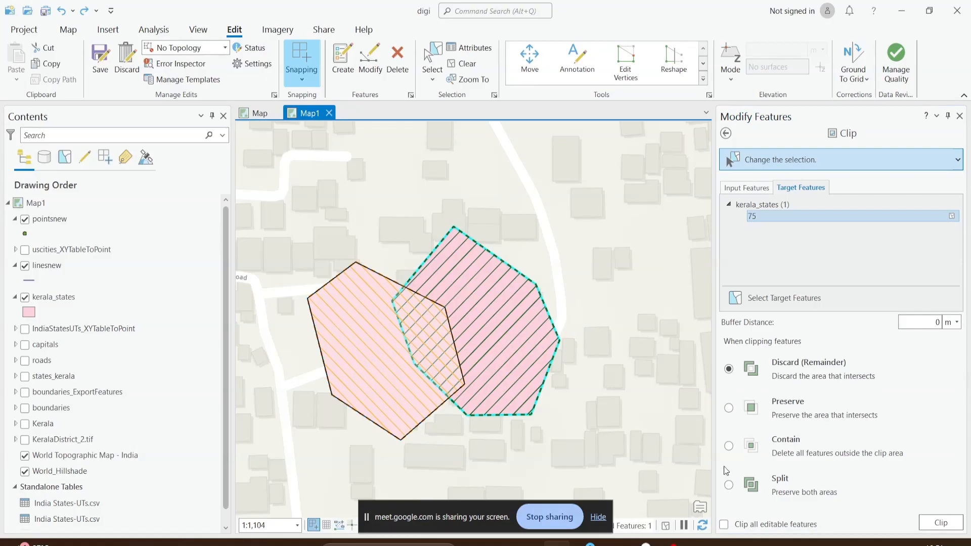
{"action": "left_click", "coordinate": [772, 446]}
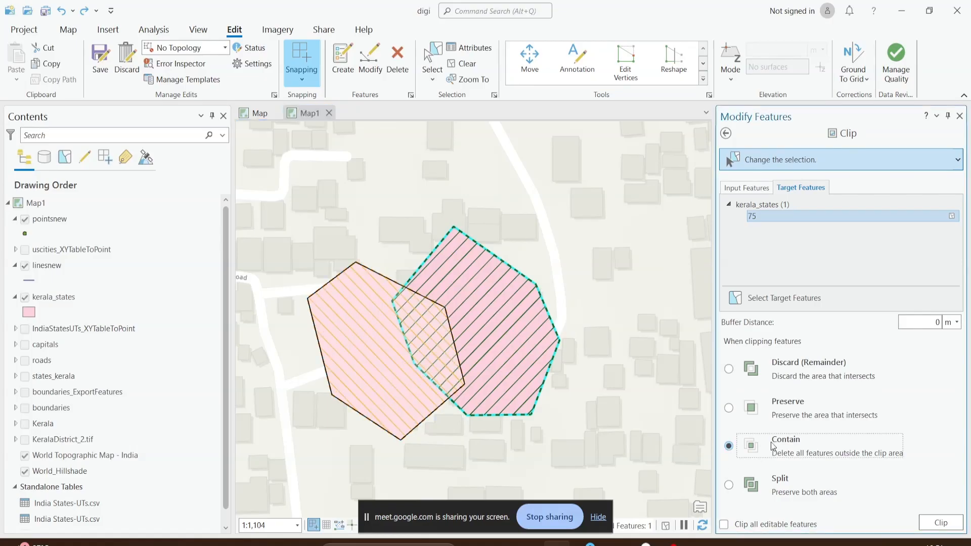
{"action": "left_click", "coordinate": [928, 524]}
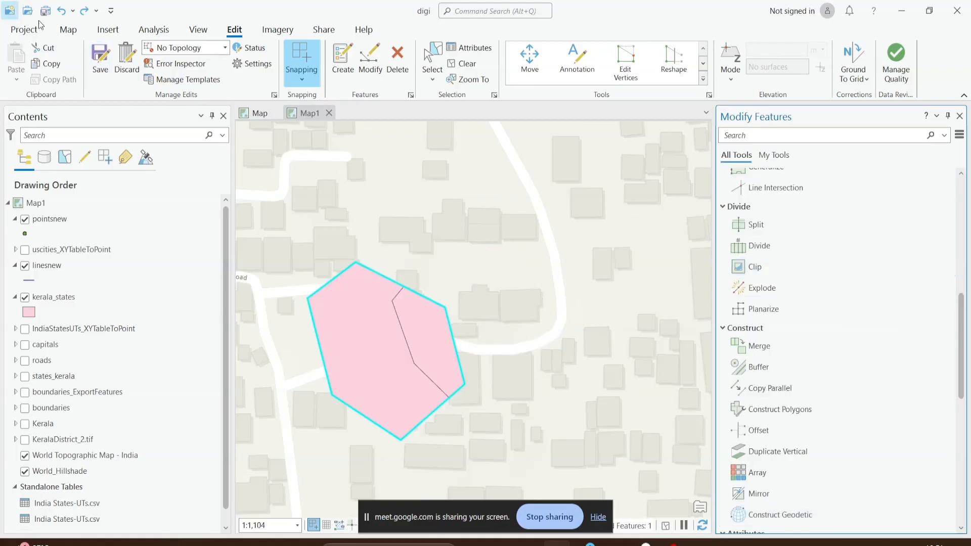
{"action": "left_click", "coordinate": [62, 11]}
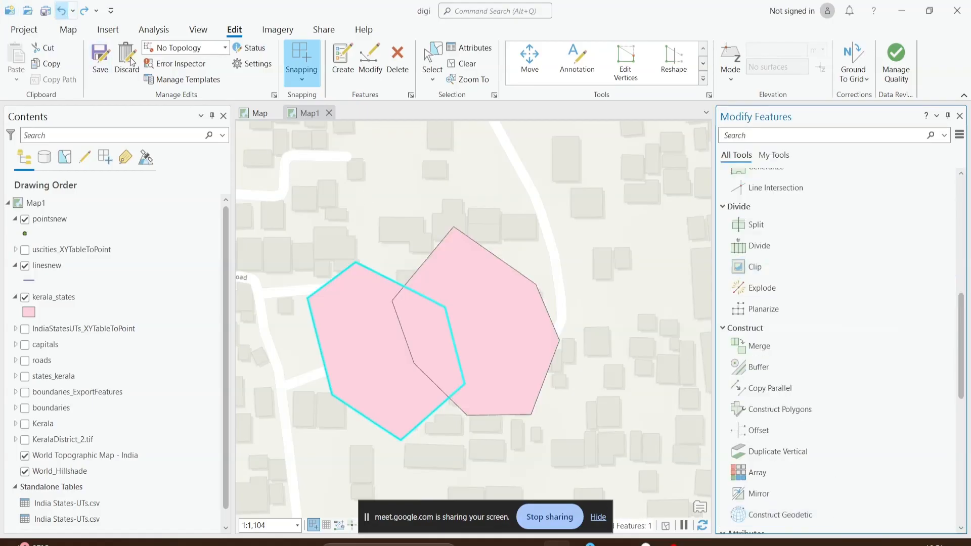
Try to clip the western kerala_states polygon with the eastern one as input, using the Contain option.
{"action": "left_click", "coordinate": [781, 266]}
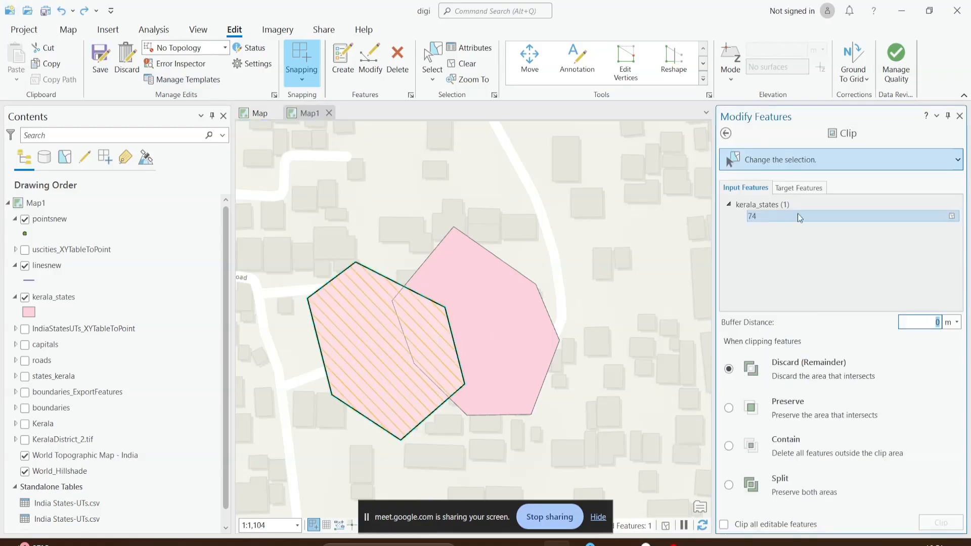
{"action": "left_click", "coordinate": [777, 190]}
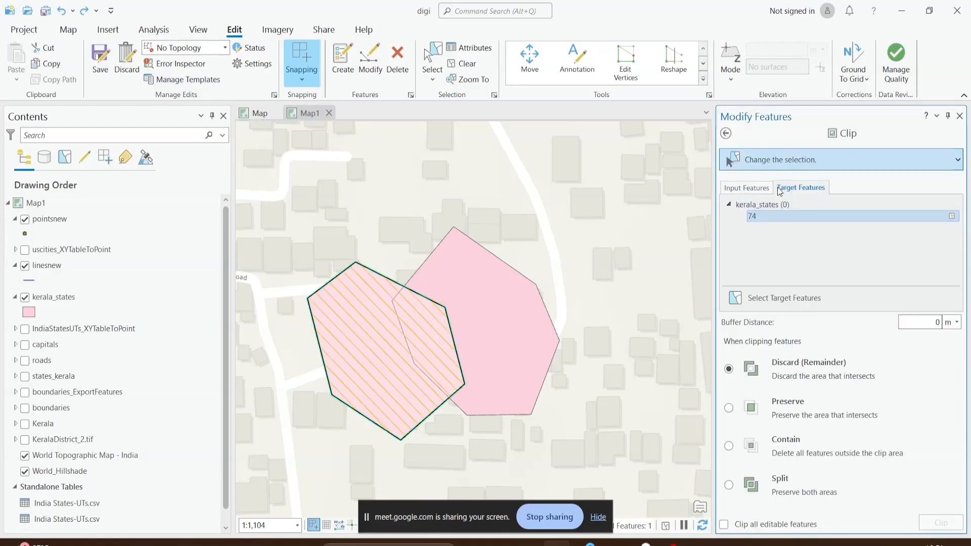
{"action": "left_click", "coordinate": [358, 355]}
{"action": "left_click", "coordinate": [748, 187]}
{"action": "left_click", "coordinate": [481, 330]}
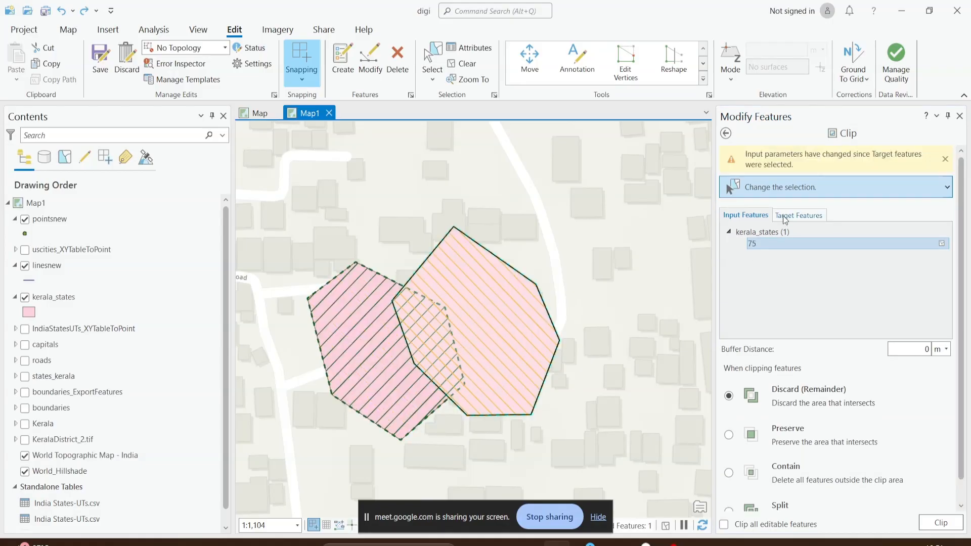
{"action": "left_click", "coordinate": [945, 159]}
{"action": "left_click", "coordinate": [800, 188]}
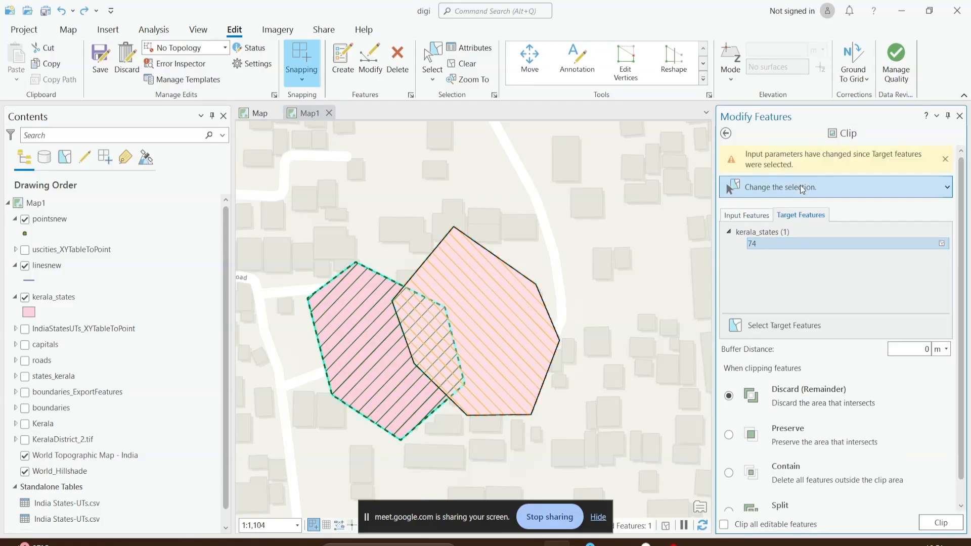
{"action": "left_click", "coordinate": [766, 216]}
{"action": "left_click", "coordinate": [781, 218]}
{"action": "scroll", "coordinate": [748, 288], "scroll_direction": "down", "scroll_amount": 1}
{"action": "left_click", "coordinate": [791, 455]}
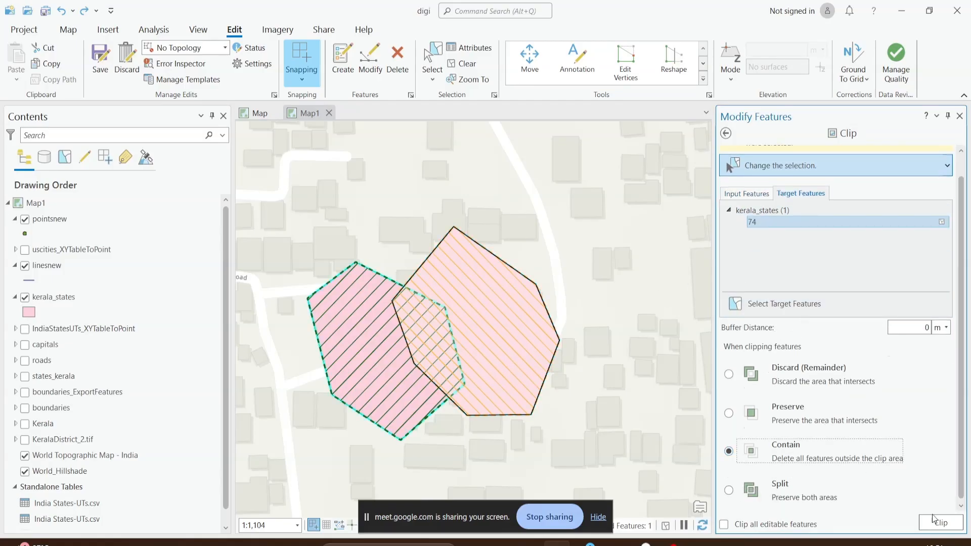
{"action": "left_click", "coordinate": [938, 524]}
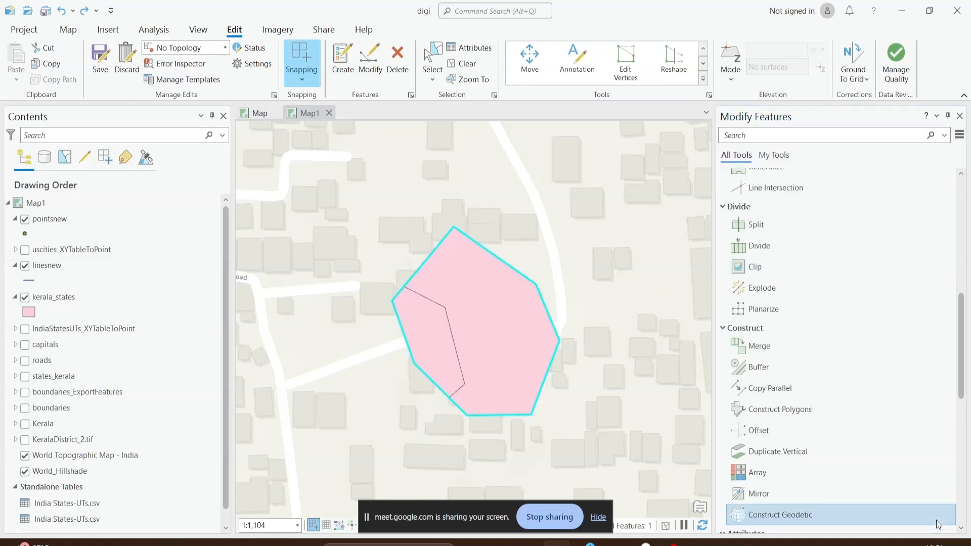
View the attribute pop-up for the overlap area of the clipped polygons, with the feature selection cleared.
{"action": "left_click", "coordinate": [434, 351]}
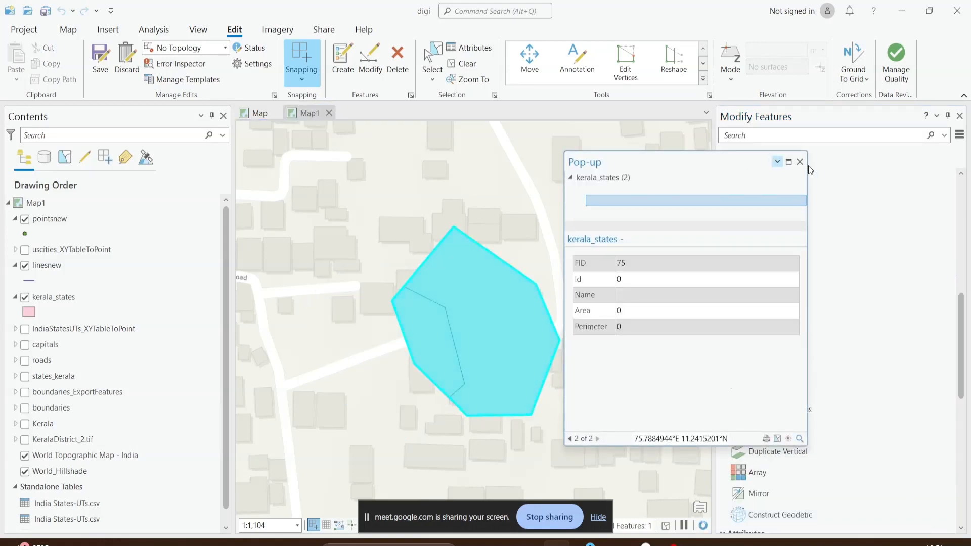
{"action": "left_click", "coordinate": [801, 162]}
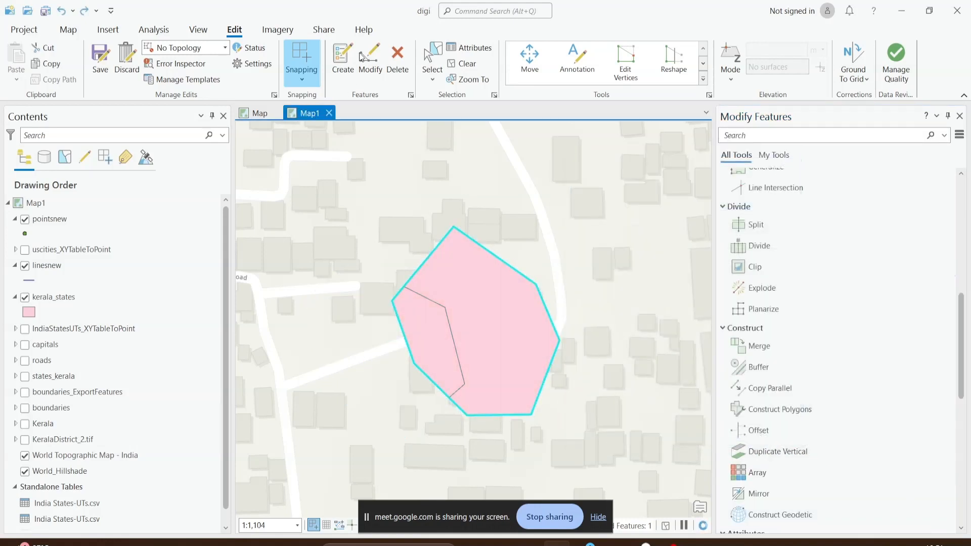
{"action": "left_click", "coordinate": [461, 63]}
{"action": "left_click", "coordinate": [428, 353]}
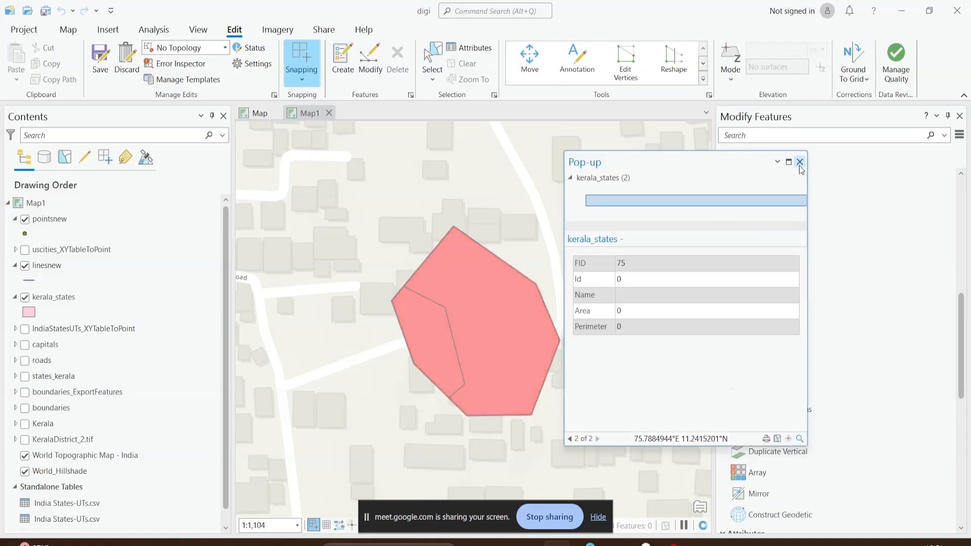
{"action": "left_click", "coordinate": [799, 162]}
Select the eastern polygon and the overlap piece in turn to examine the result of the Contain clip.
{"action": "left_click", "coordinate": [432, 60]}
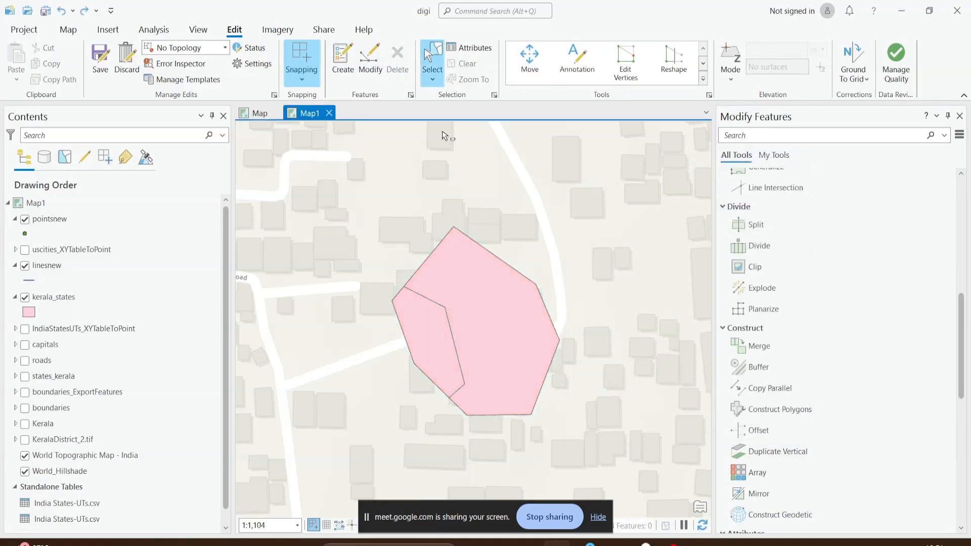
{"action": "left_click", "coordinate": [499, 317]}
{"action": "left_click", "coordinate": [419, 352]}
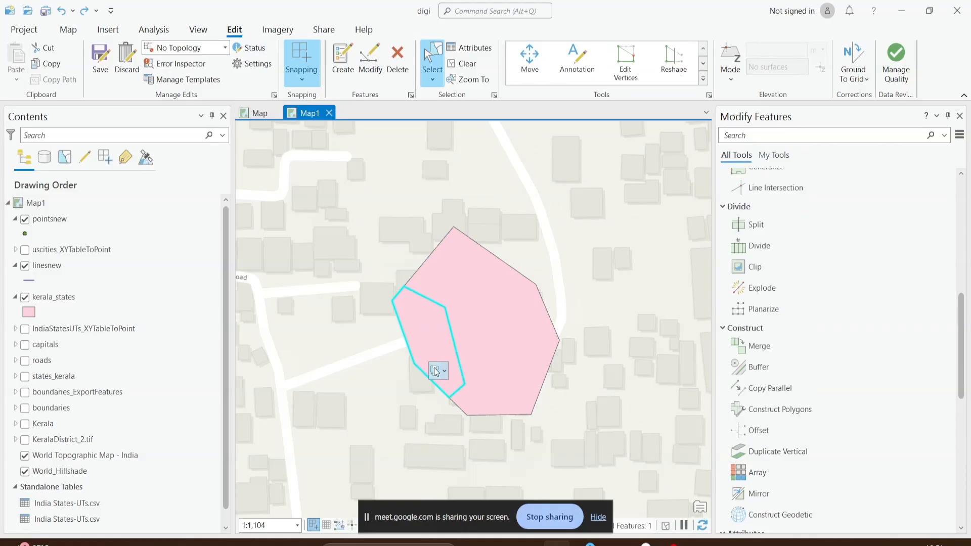
{"action": "left_click", "coordinate": [503, 332]}
{"action": "left_click", "coordinate": [426, 344]}
{"action": "left_click", "coordinate": [439, 365]}
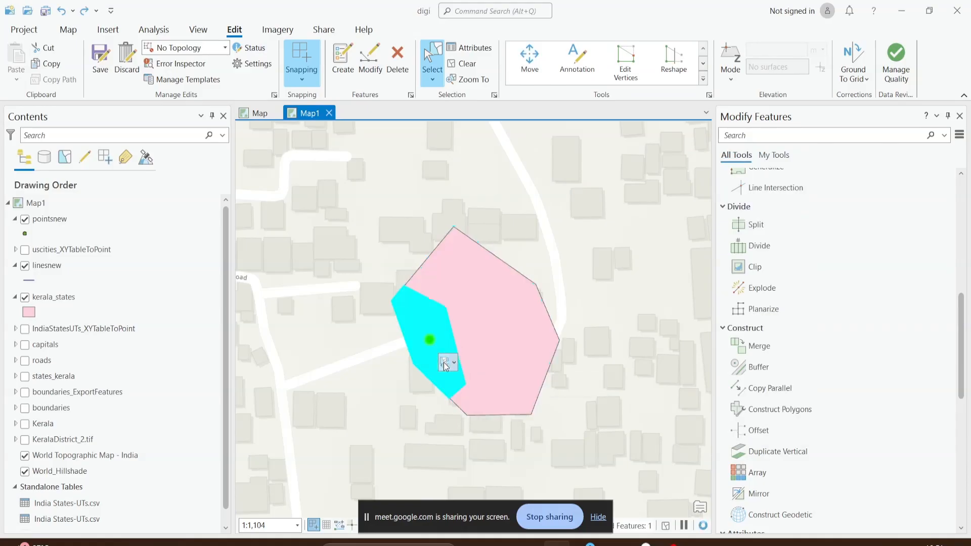
{"action": "left_click", "coordinate": [444, 362]}
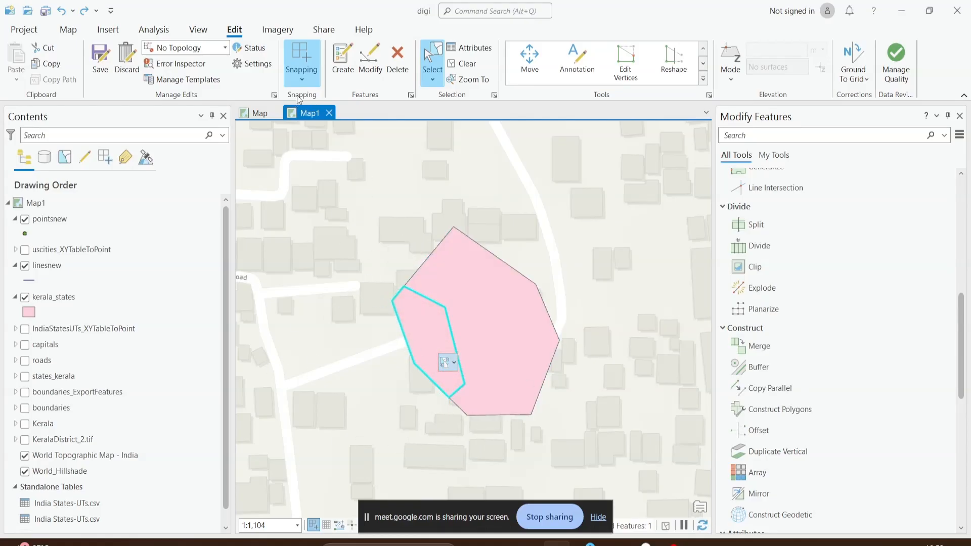
Undo the Contain clip of the western kerala_states polygon.
{"action": "key", "text": "ctrl+z"}
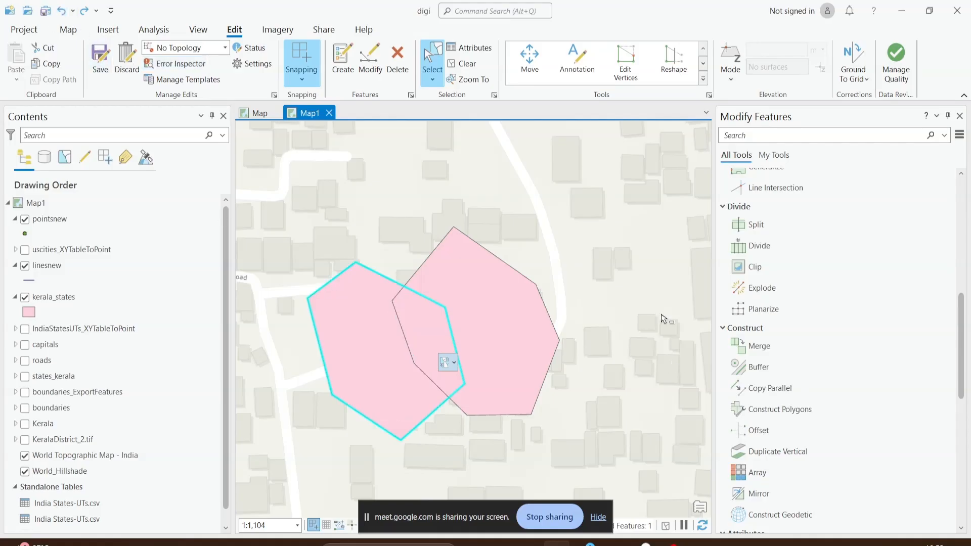
{"action": "left_click", "coordinate": [772, 253]}
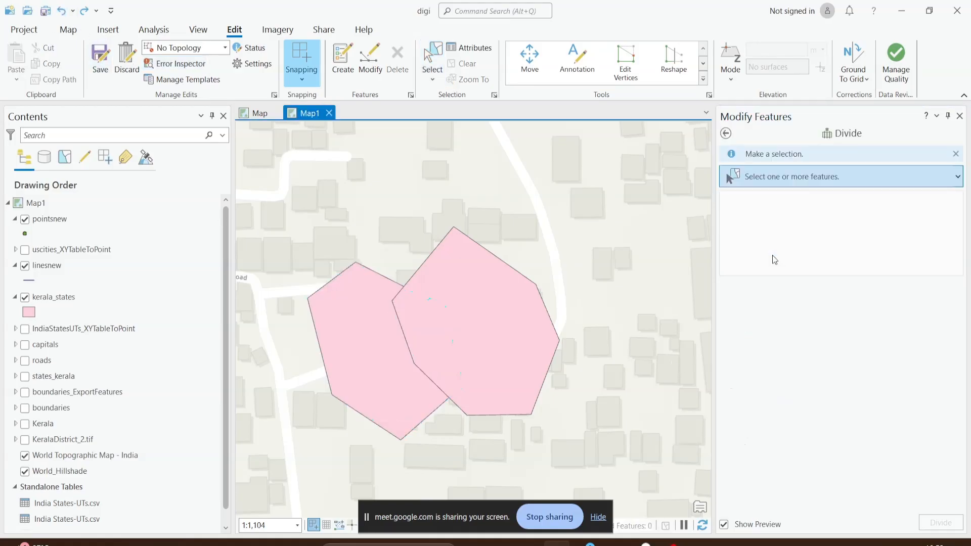
{"action": "left_click", "coordinate": [725, 133]}
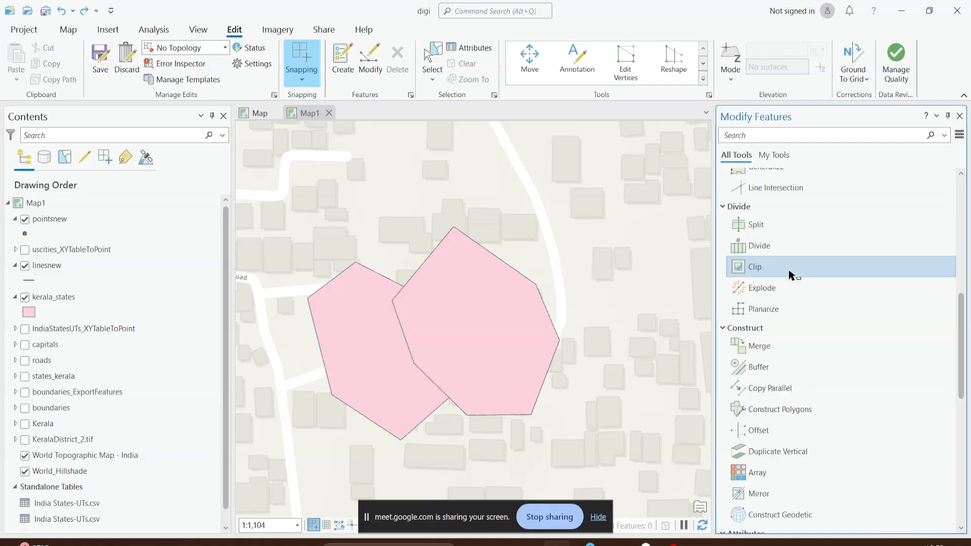
Clip the eastern kerala_states polygon with the western one as input, using the Split option to preserve both areas.
{"action": "left_click", "coordinate": [791, 274]}
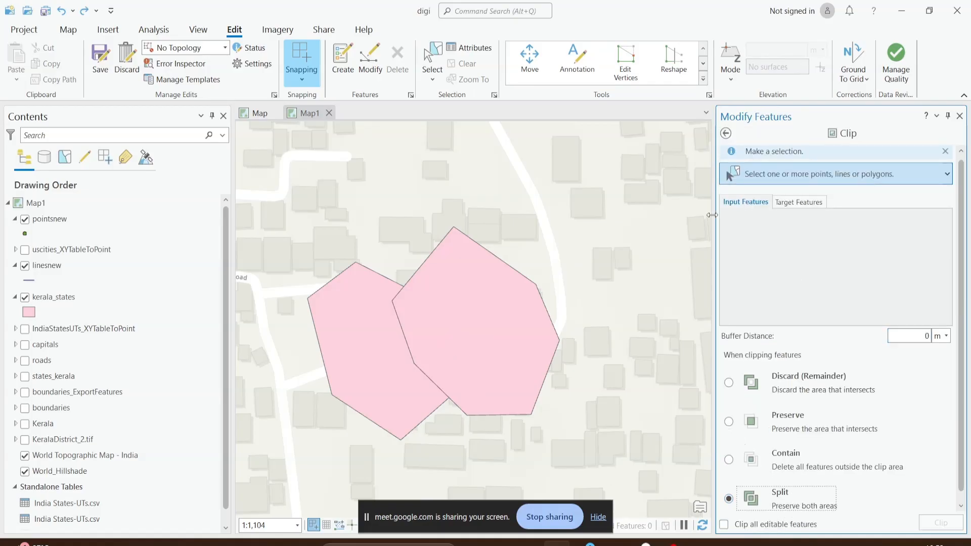
{"action": "left_click", "coordinate": [390, 341]}
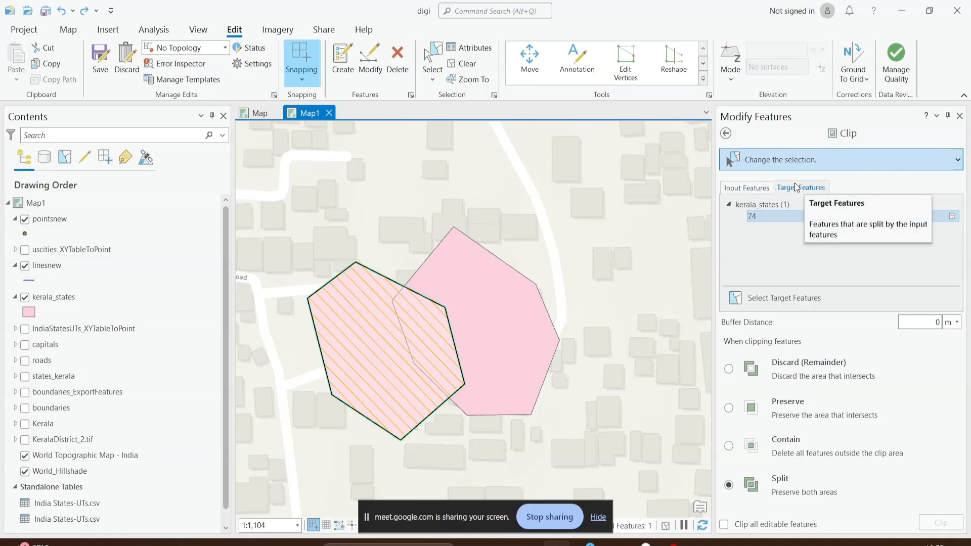
{"action": "left_click", "coordinate": [799, 188]}
{"action": "left_click", "coordinate": [508, 357]}
{"action": "left_click", "coordinate": [930, 526]}
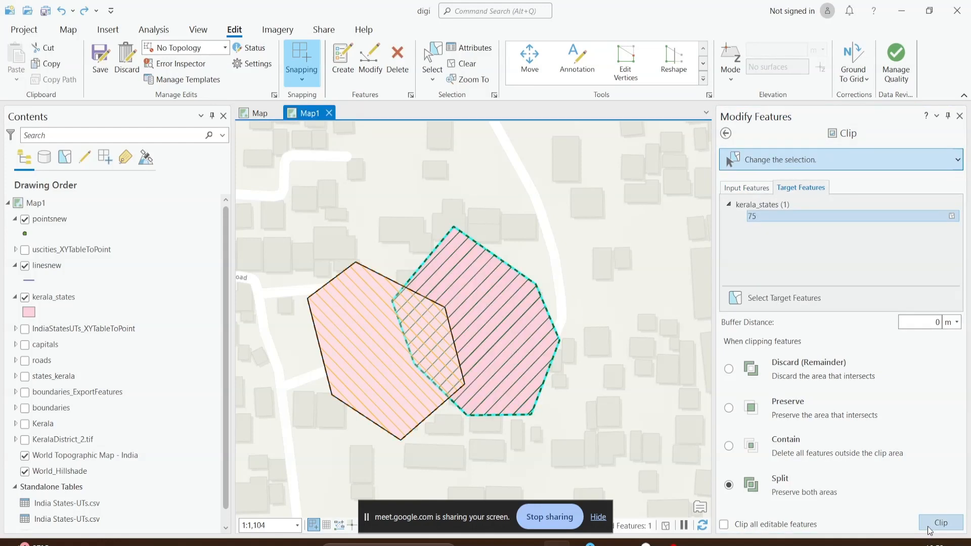
Select the western polygon, the overlap piece and the remaining eastern piece in turn to examine how the Split clip divided them.
{"action": "left_click", "coordinate": [411, 397]}
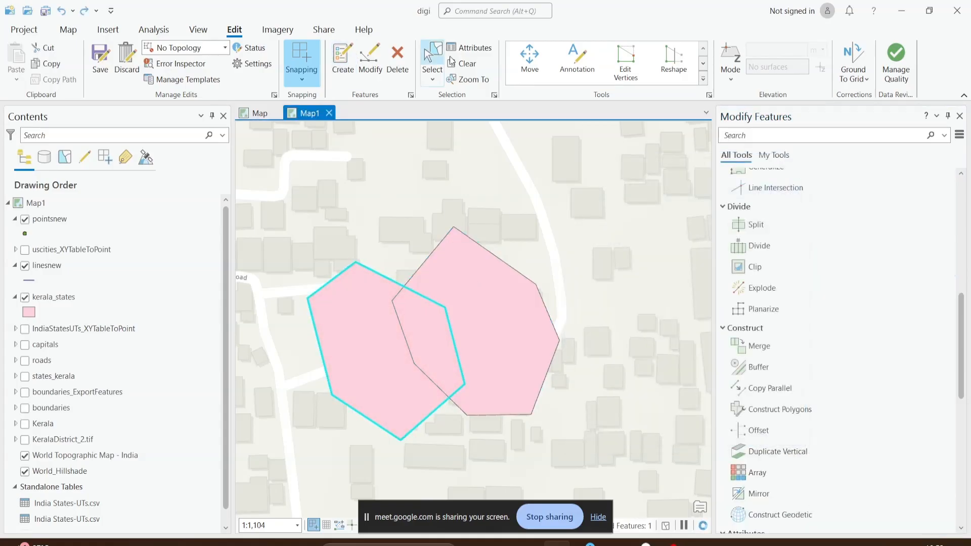
{"action": "left_click", "coordinate": [439, 57]}
{"action": "left_click", "coordinate": [494, 339]}
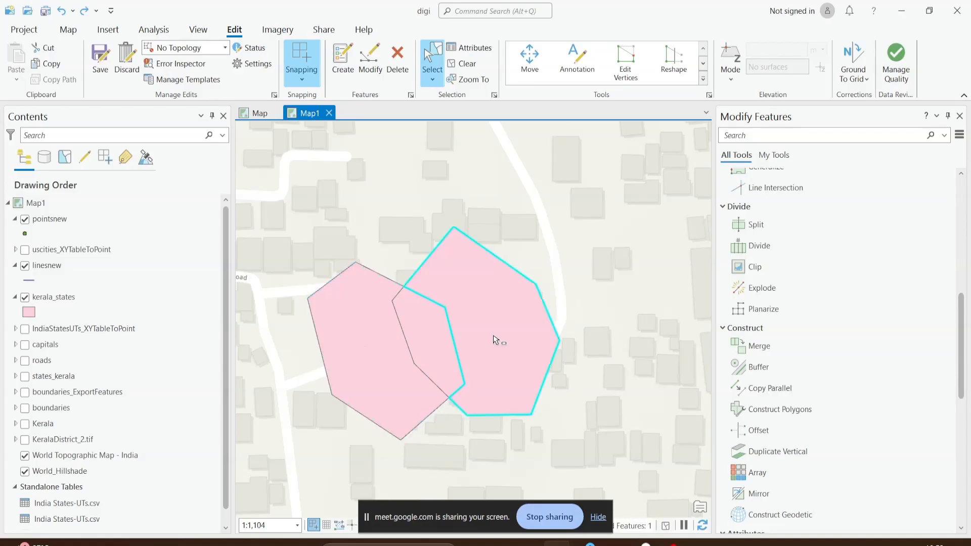
{"action": "left_click", "coordinate": [430, 340]}
{"action": "left_click", "coordinate": [448, 359]}
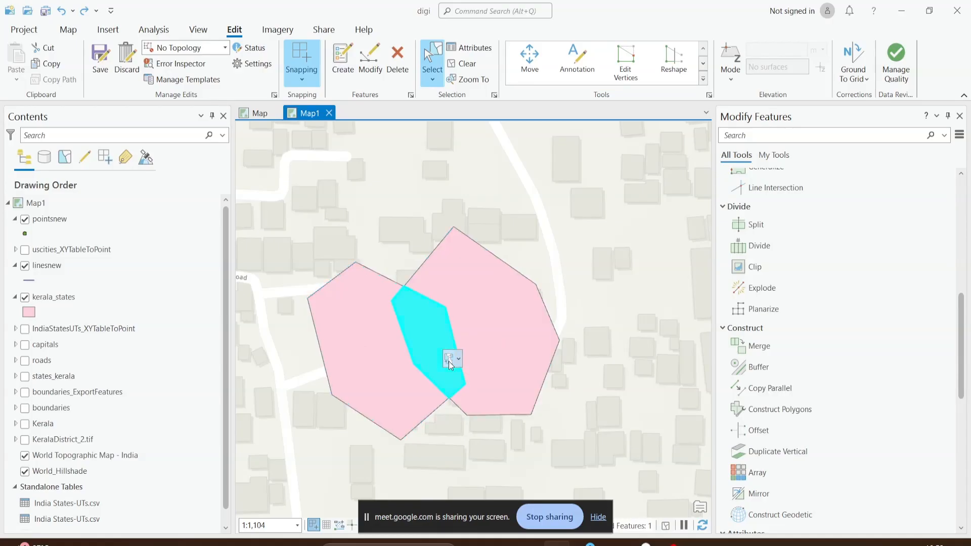
{"action": "left_click", "coordinate": [399, 357]}
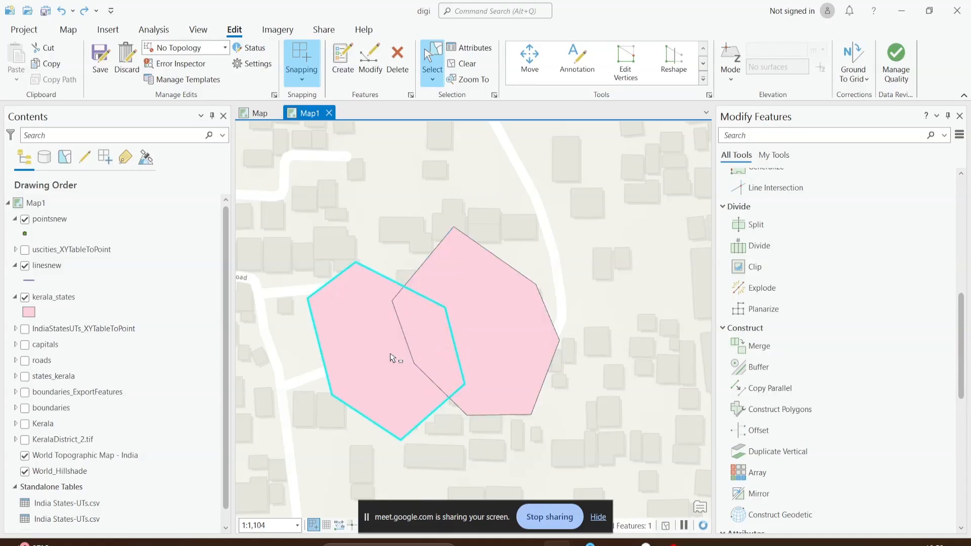
{"action": "left_click", "coordinate": [444, 349]}
{"action": "left_click", "coordinate": [445, 351]}
{"action": "left_click", "coordinate": [436, 357]}
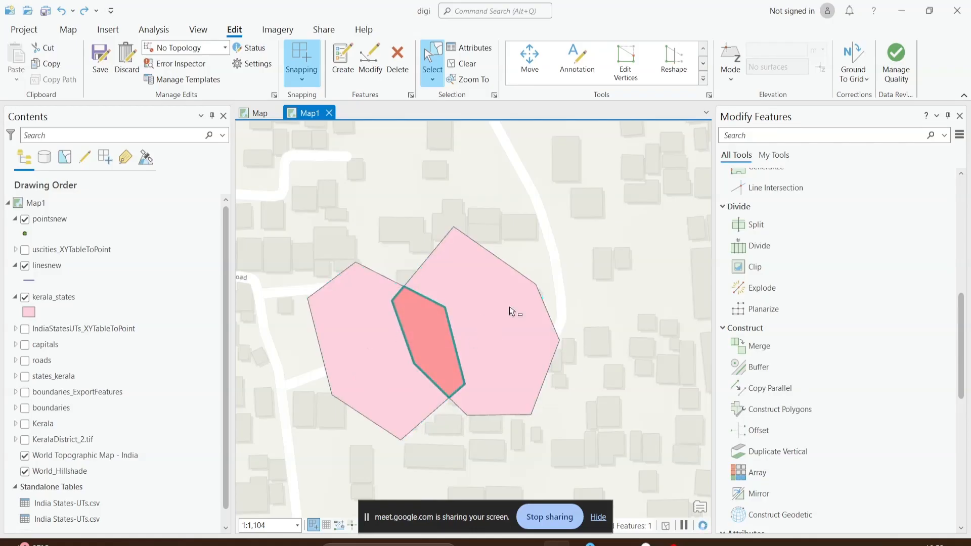
{"action": "left_click", "coordinate": [512, 310]}
{"action": "left_click", "coordinate": [444, 345]}
{"action": "left_click", "coordinate": [484, 339]}
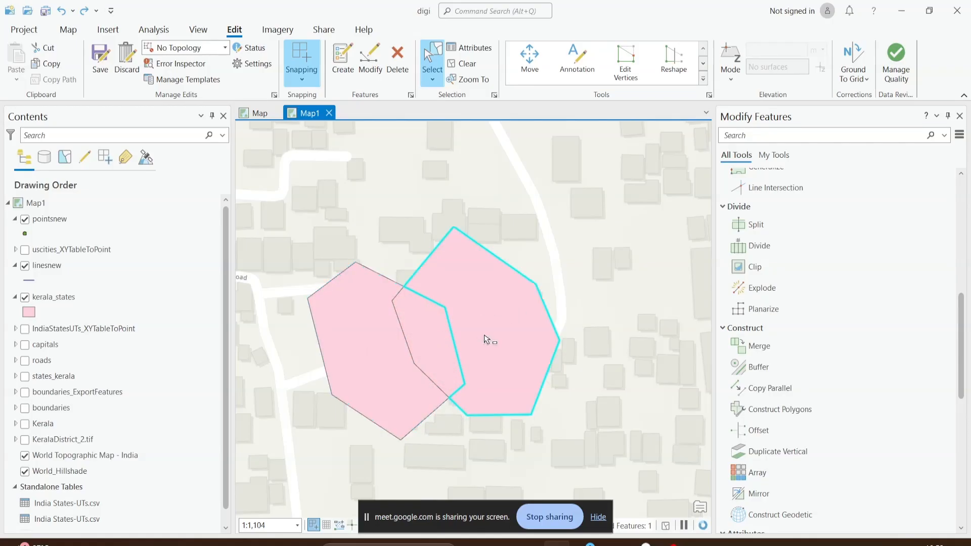
{"action": "left_click", "coordinate": [399, 386]}
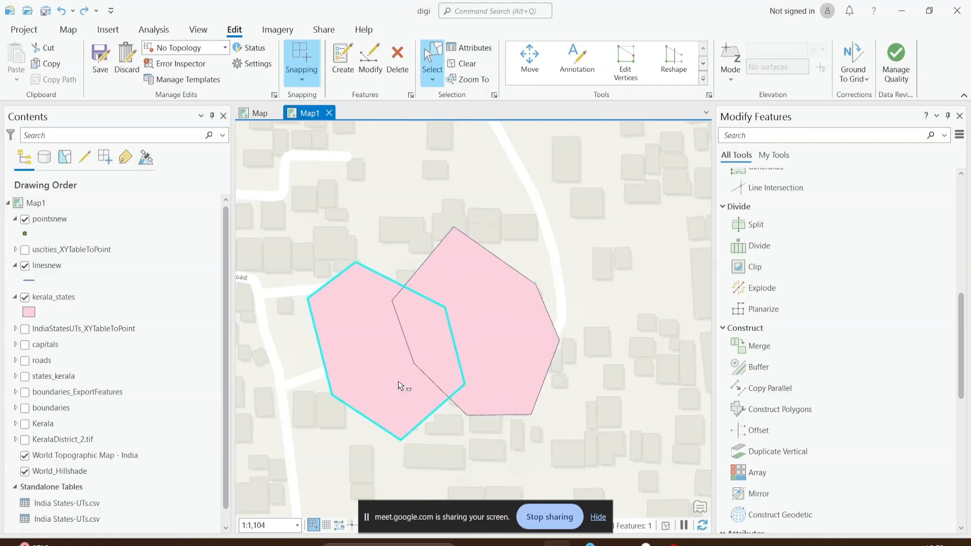
{"action": "left_click", "coordinate": [445, 383]}
{"action": "scroll", "coordinate": [775, 342], "scroll_direction": "up", "scroll_amount": 2}
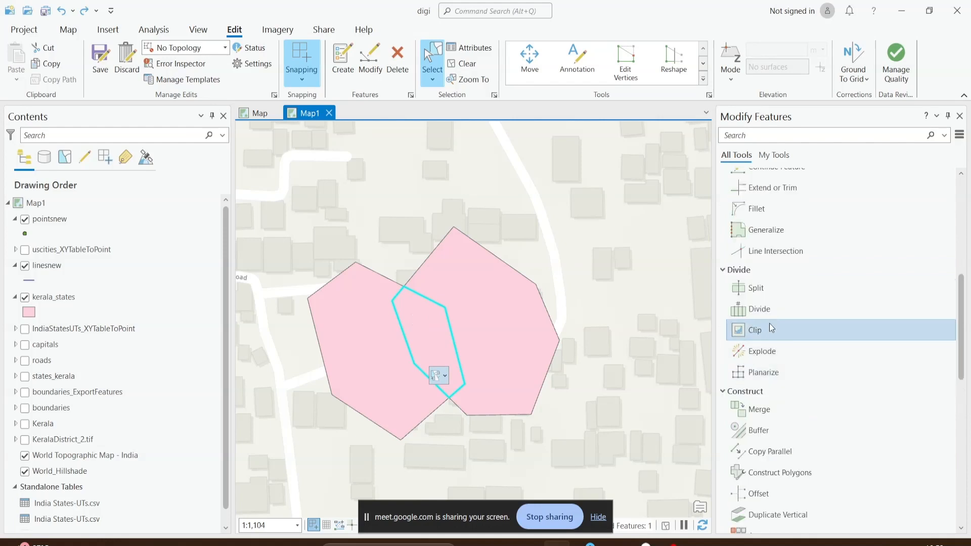
Look over the Clip tool's feature lists and the reshape, divide and construct tools available for modifying features.
{"action": "left_click", "coordinate": [769, 327]}
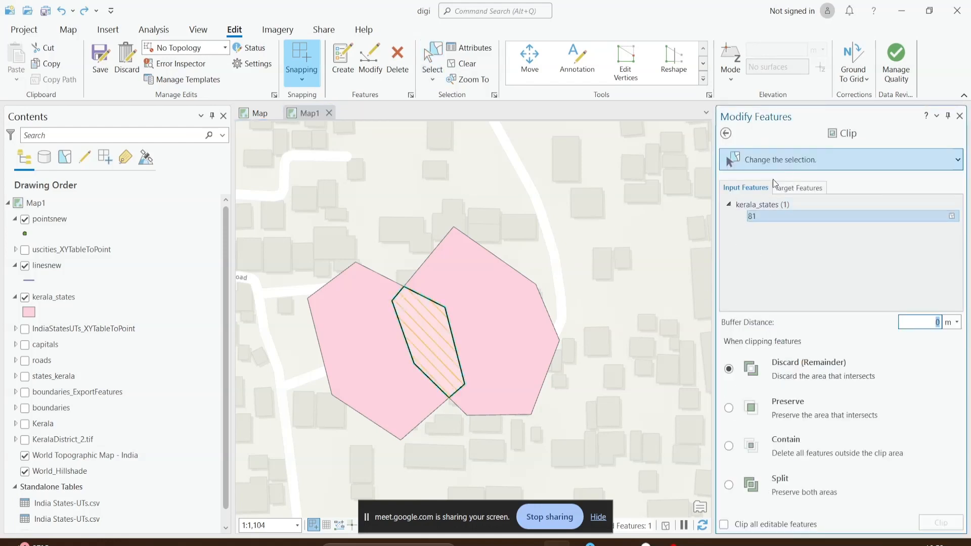
{"action": "left_click", "coordinate": [789, 189]}
{"action": "left_click", "coordinate": [726, 133]}
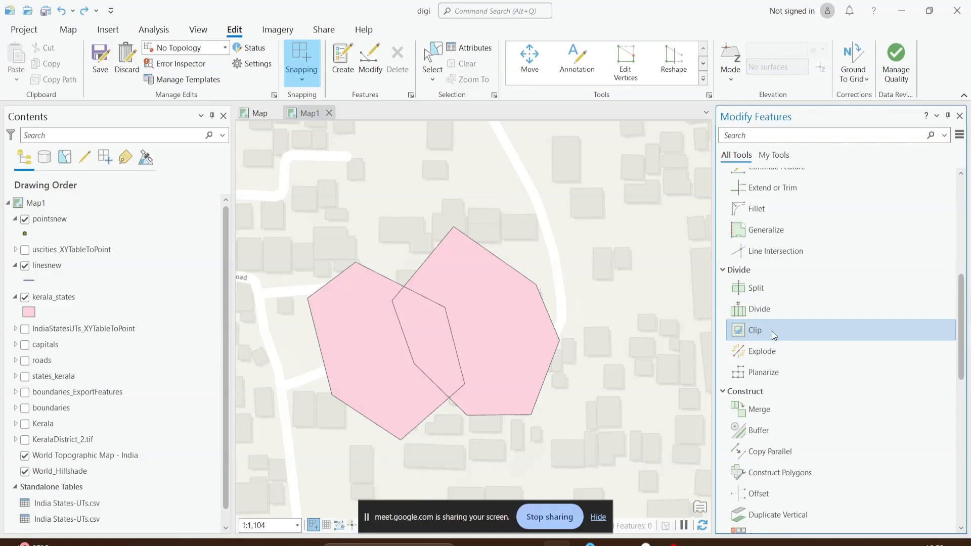
{"action": "left_click", "coordinate": [796, 336]}
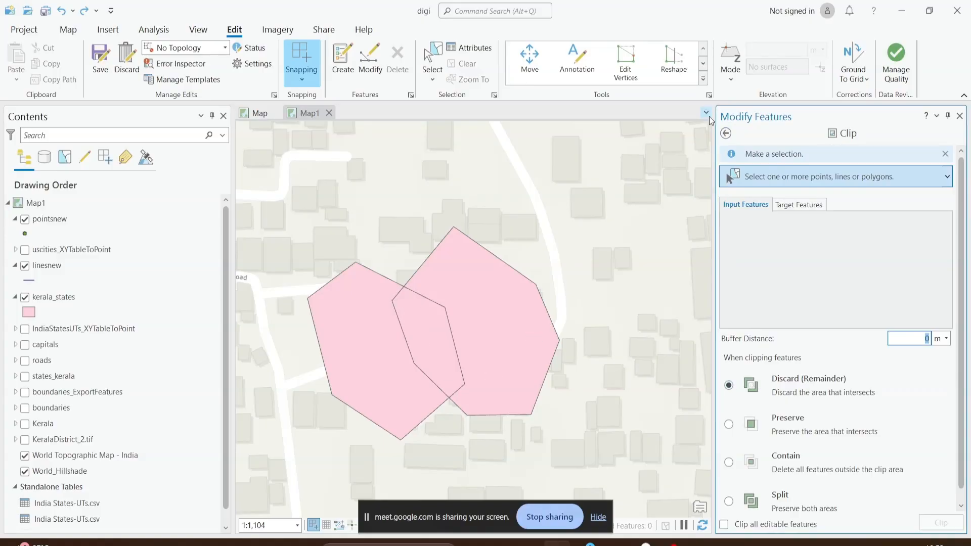
{"action": "left_click", "coordinate": [727, 133]}
{"action": "scroll", "coordinate": [792, 383], "scroll_direction": "up", "scroll_amount": 3}
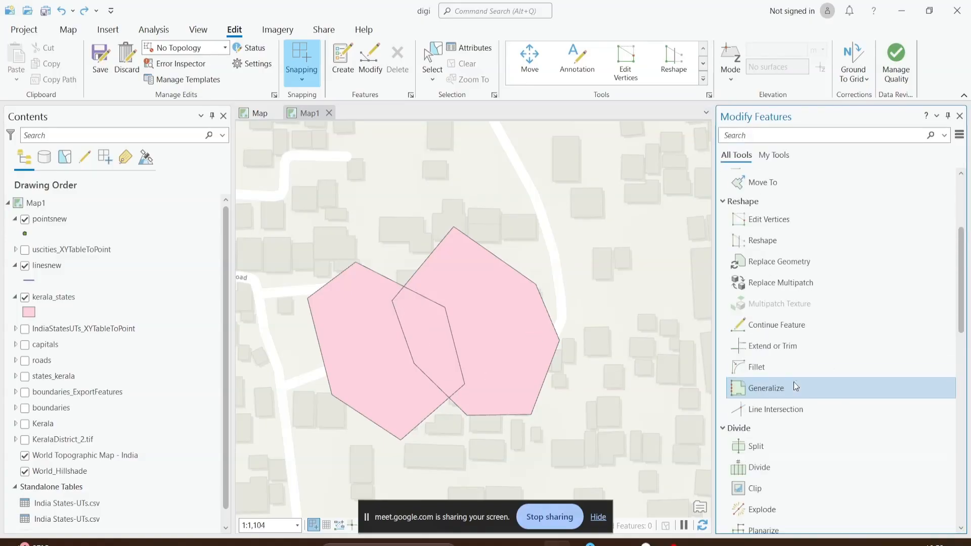
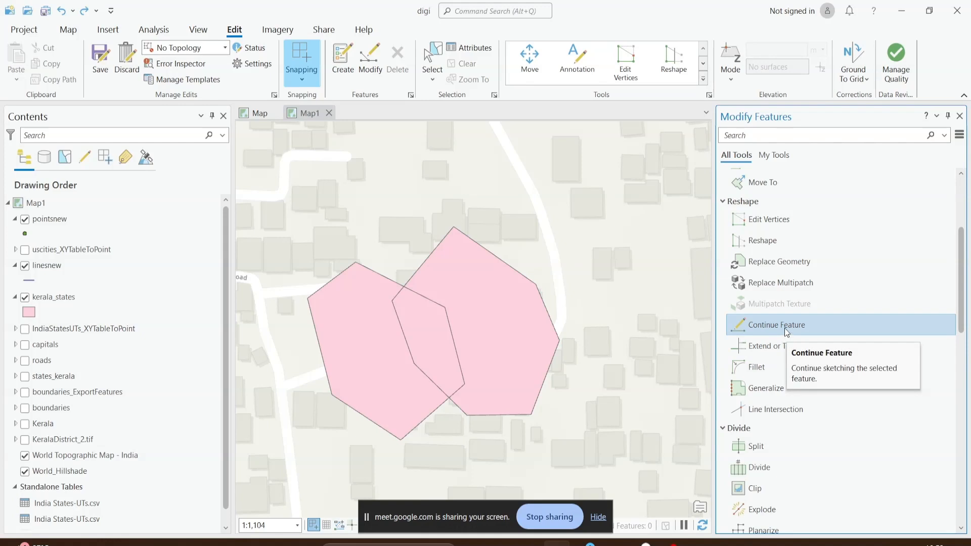
{"action": "scroll", "coordinate": [789, 283], "scroll_direction": "up", "scroll_amount": 2}
{"action": "scroll", "coordinate": [802, 309], "scroll_direction": "down", "scroll_amount": 2}
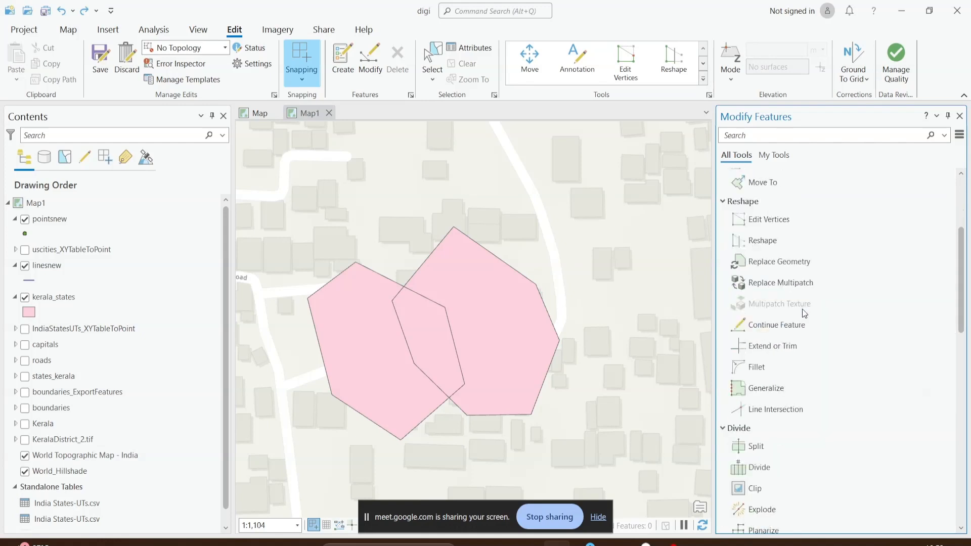
{"action": "scroll", "coordinate": [802, 309], "scroll_direction": "down", "scroll_amount": 6}
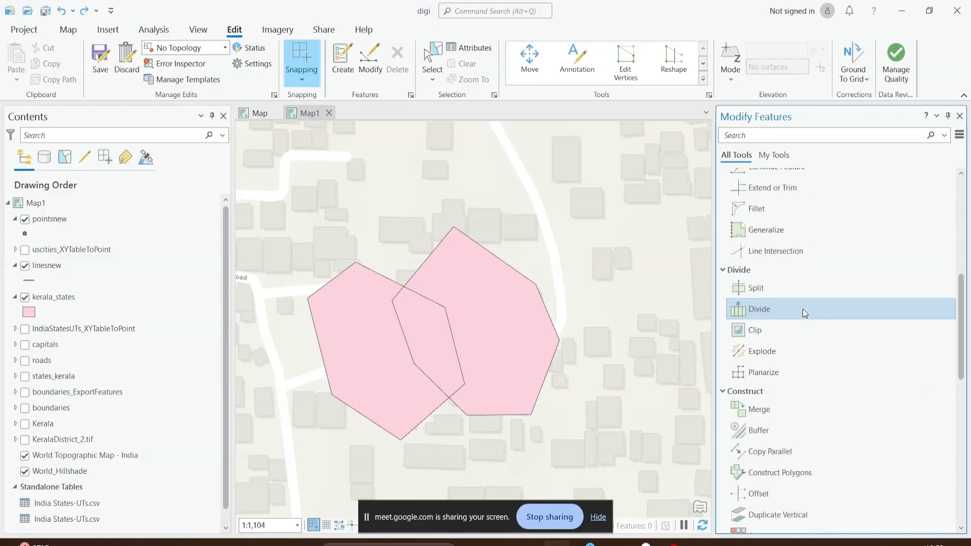
{"action": "left_click", "coordinate": [754, 331]}
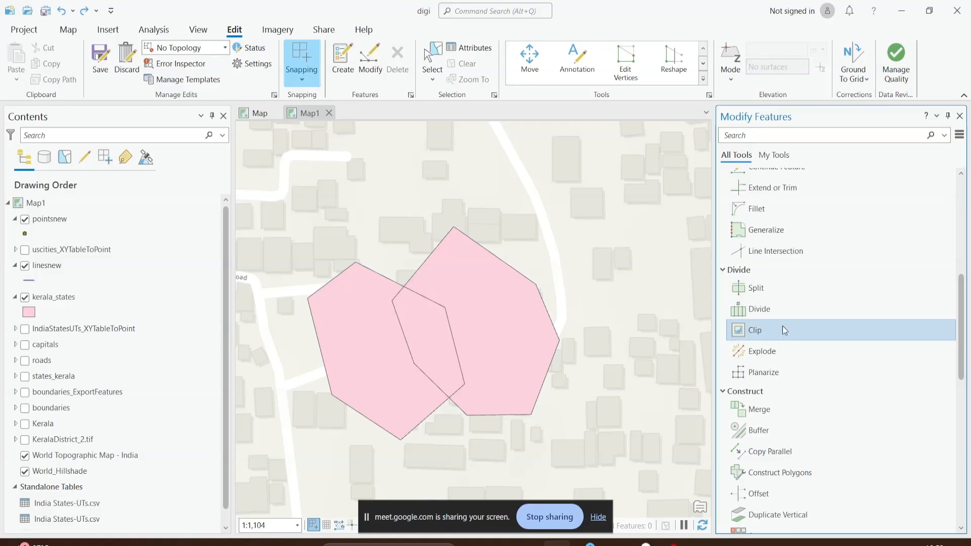
{"action": "scroll", "coordinate": [782, 326], "scroll_direction": "down", "scroll_amount": 1}
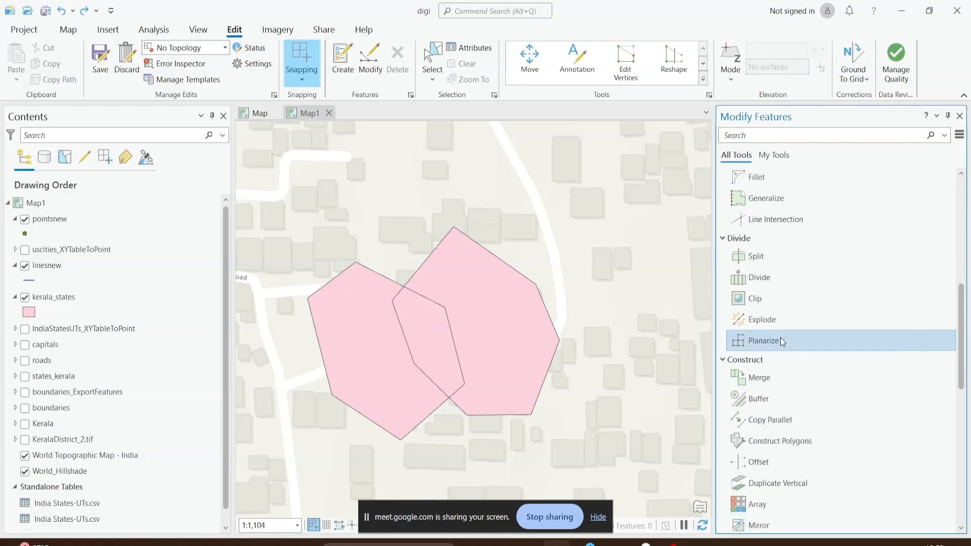
Find the subdivided kerala_states rectangle south of Francis Road and select its two lower pieces in turn to examine them.
{"action": "scroll", "coordinate": [523, 340], "scroll_direction": "down", "scroll_amount": 4}
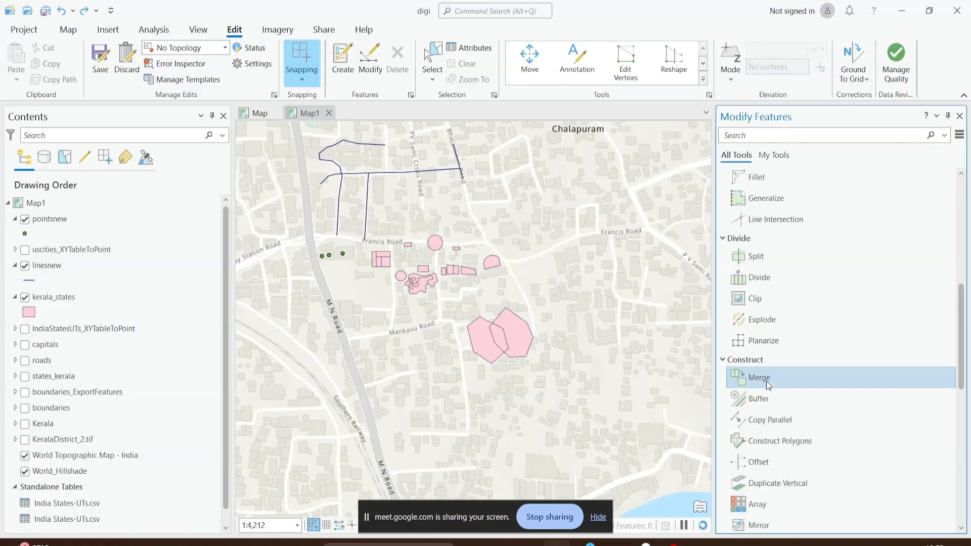
{"action": "scroll", "coordinate": [444, 262], "scroll_direction": "up", "scroll_amount": 2}
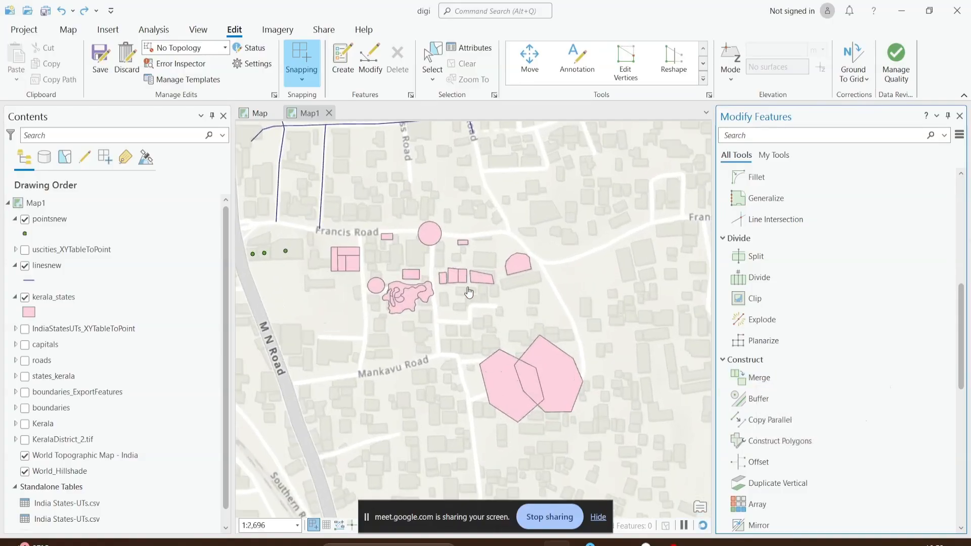
{"action": "left_click_drag", "start_coordinate": [438, 303], "coordinate": [534, 330]}
{"action": "scroll", "coordinate": [455, 304], "scroll_direction": "up", "scroll_amount": 4}
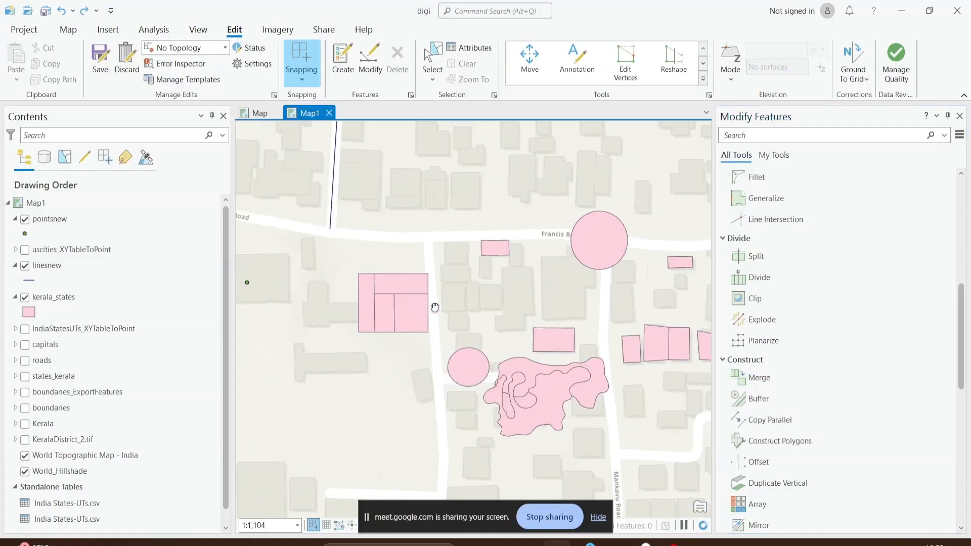
{"action": "left_click", "coordinate": [427, 58]}
{"action": "scroll", "coordinate": [388, 308], "scroll_direction": "up", "scroll_amount": 2}
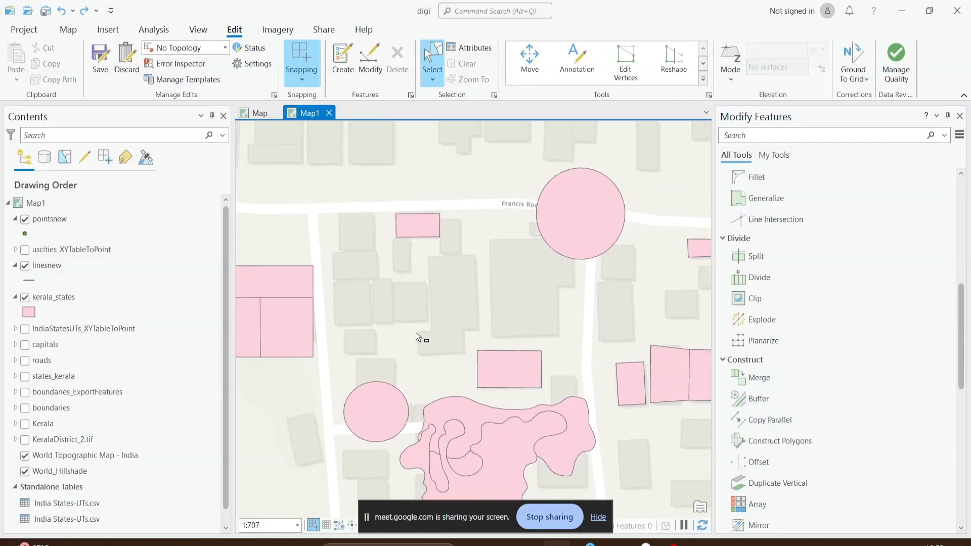
{"action": "left_click_drag", "start_coordinate": [421, 337], "coordinate": [494, 320]}
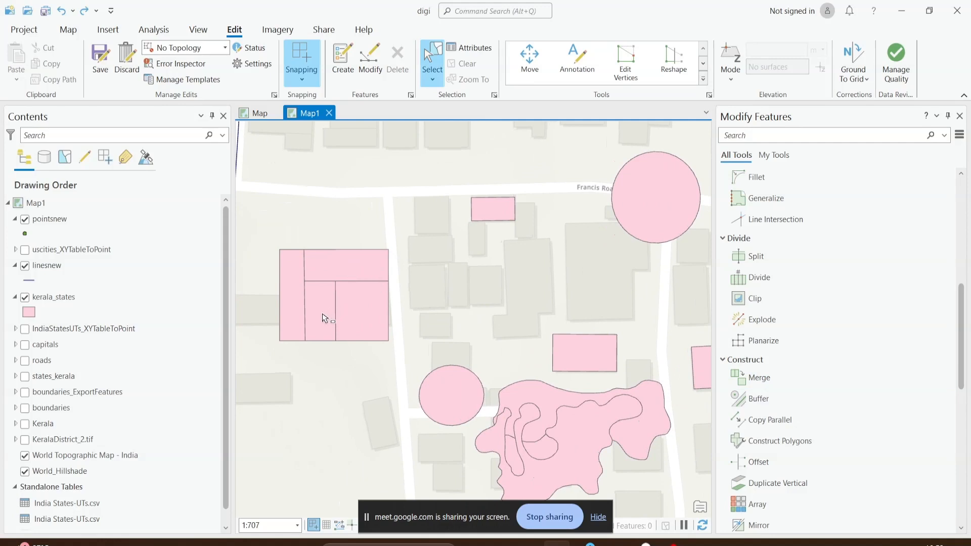
{"action": "left_click_drag", "start_coordinate": [326, 315], "coordinate": [383, 310]}
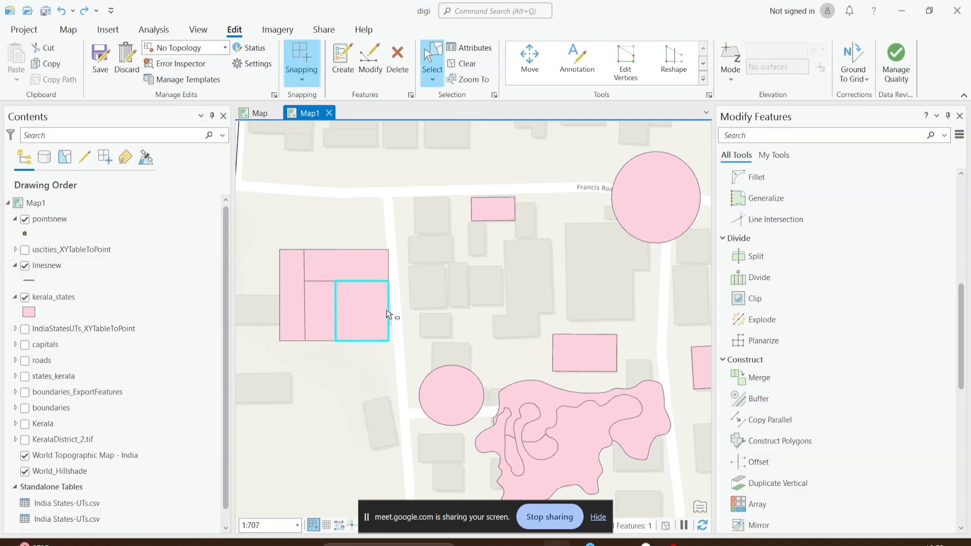
{"action": "left_click_drag", "start_coordinate": [308, 304], "coordinate": [327, 305]}
{"action": "left_click", "coordinate": [360, 316]}
{"action": "left_click", "coordinate": [324, 310]}
{"action": "left_click", "coordinate": [344, 313]}
{"action": "left_click", "coordinate": [331, 311]}
Start a Merge into an existing feature with the rectangle's two lower pieces and its upper piece selected.
{"action": "left_click", "coordinate": [353, 315]}
{"action": "left_click", "coordinate": [324, 310], "text": "shift"}
{"action": "left_click", "coordinate": [771, 387]}
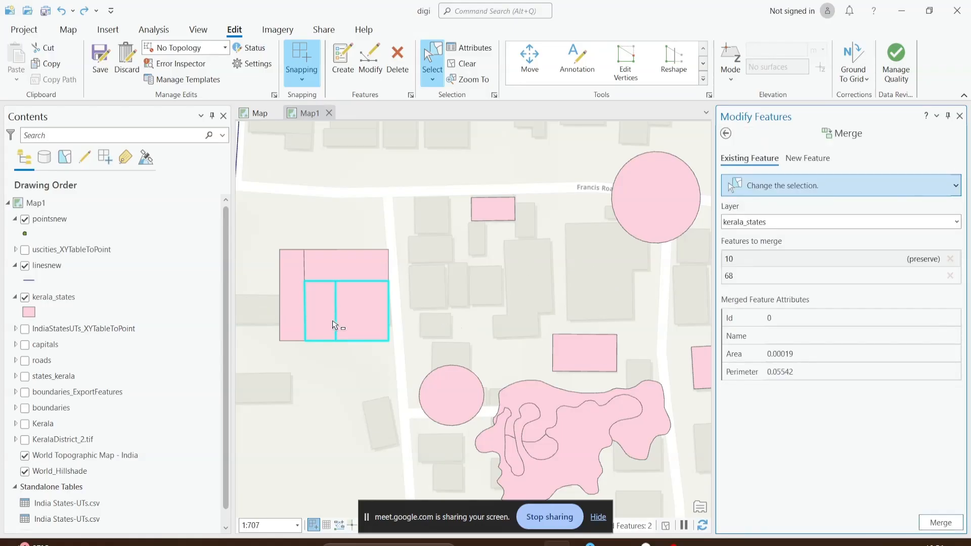
{"action": "left_click_drag", "start_coordinate": [324, 308], "coordinate": [348, 312]}
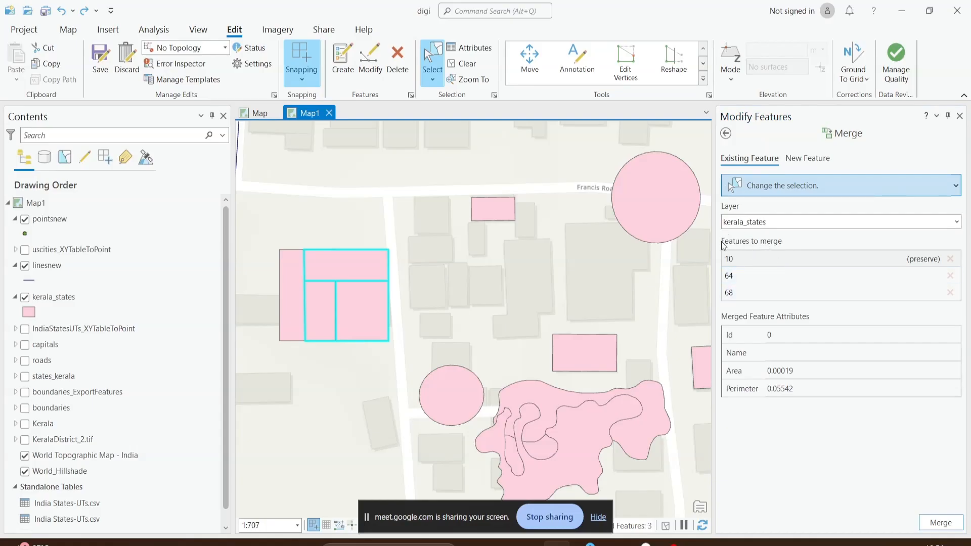
Highlight merge features 10, 64 and 68 in turn to compare the pieces that can be preserved.
{"action": "left_click", "coordinate": [747, 276]}
{"action": "left_click", "coordinate": [745, 288]}
{"action": "left_click", "coordinate": [751, 260]}
{"action": "left_click", "coordinate": [753, 275]}
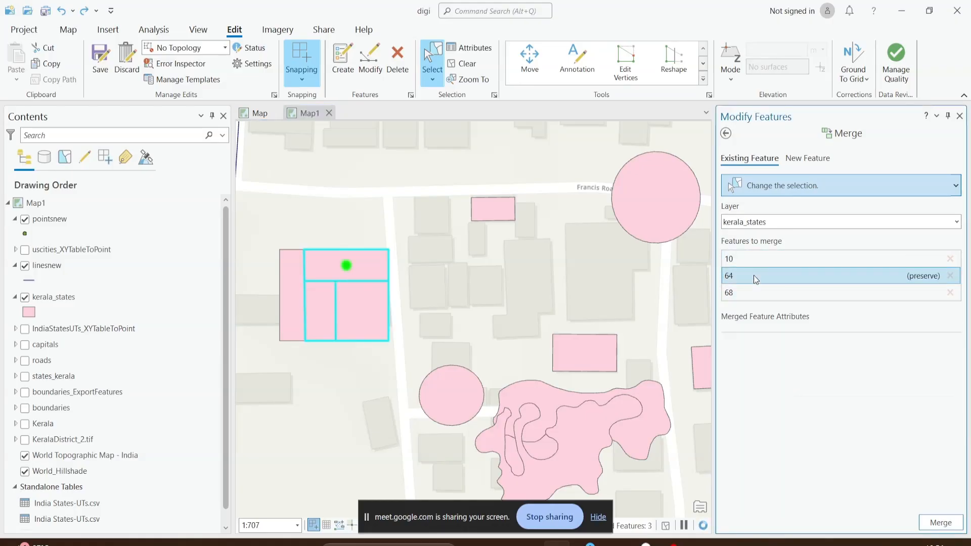
{"action": "left_click", "coordinate": [807, 263]}
{"action": "left_click", "coordinate": [806, 296]}
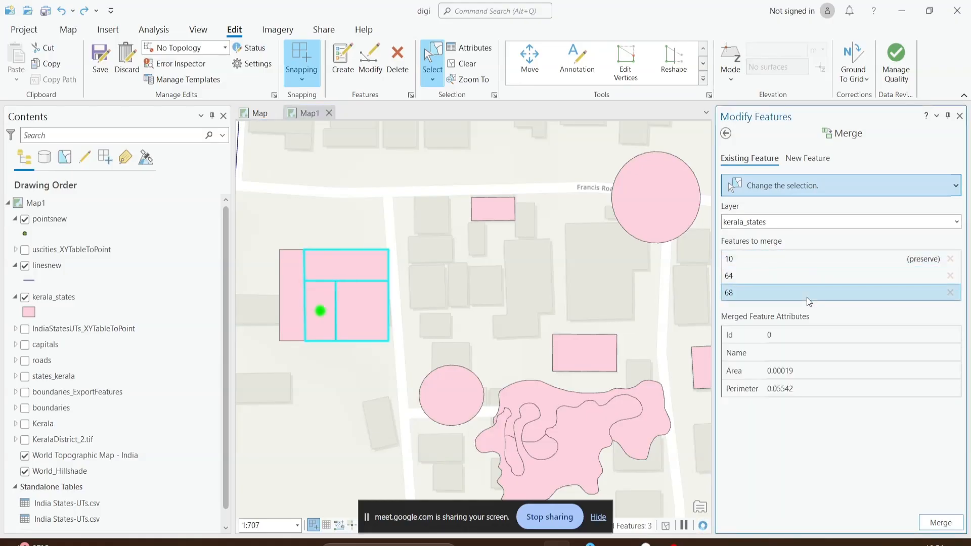
{"action": "left_click", "coordinate": [918, 274]}
{"action": "left_click", "coordinate": [917, 256]}
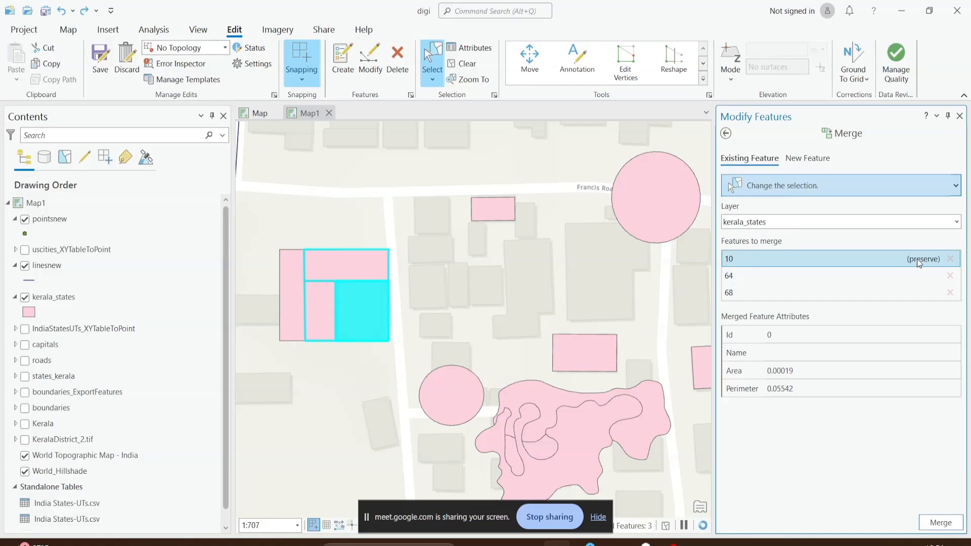
{"action": "left_click", "coordinate": [920, 274]}
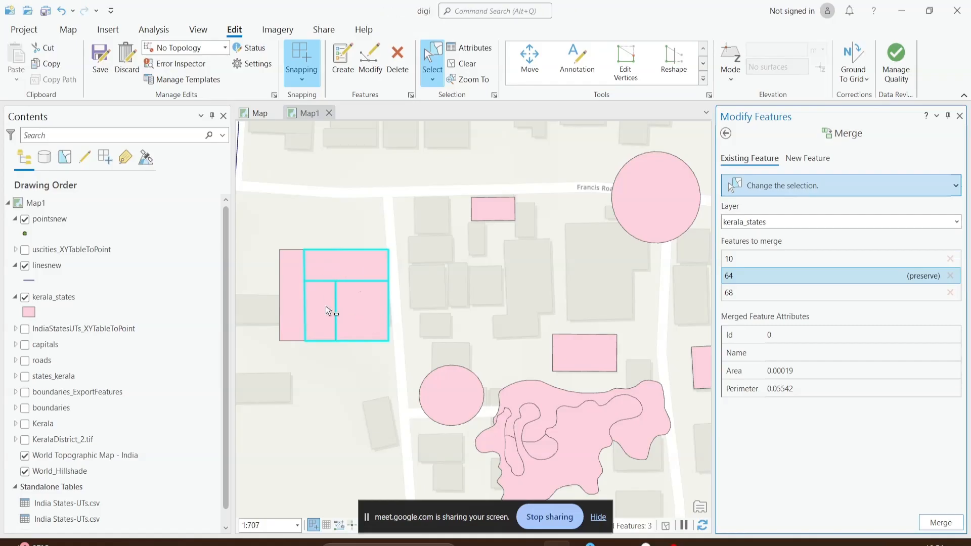
{"action": "key", "text": "XF86MonBrightnessUp"}
Preserve feature 10, merge the three pieces into one kerala_states polygon, and clear the selection.
{"action": "left_click", "coordinate": [793, 262]}
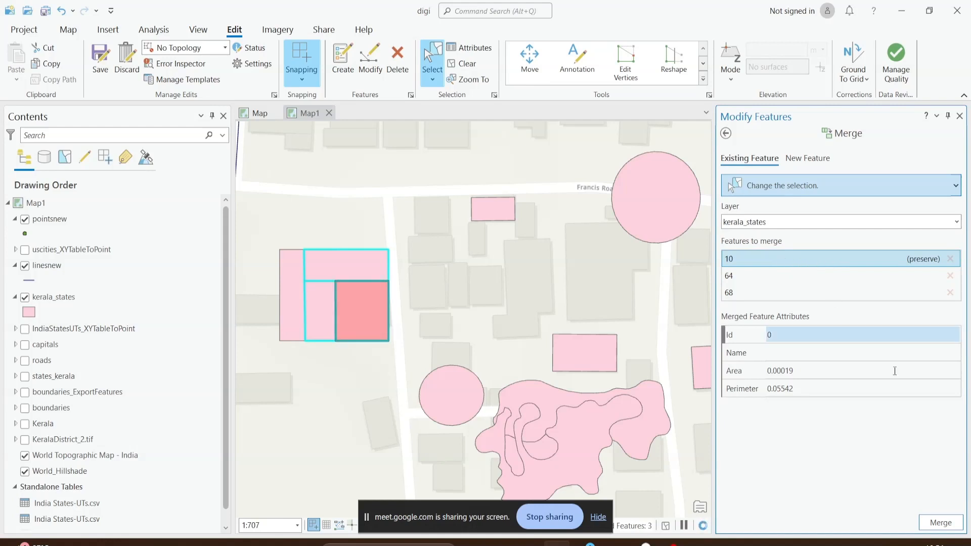
{"action": "left_click", "coordinate": [942, 522]}
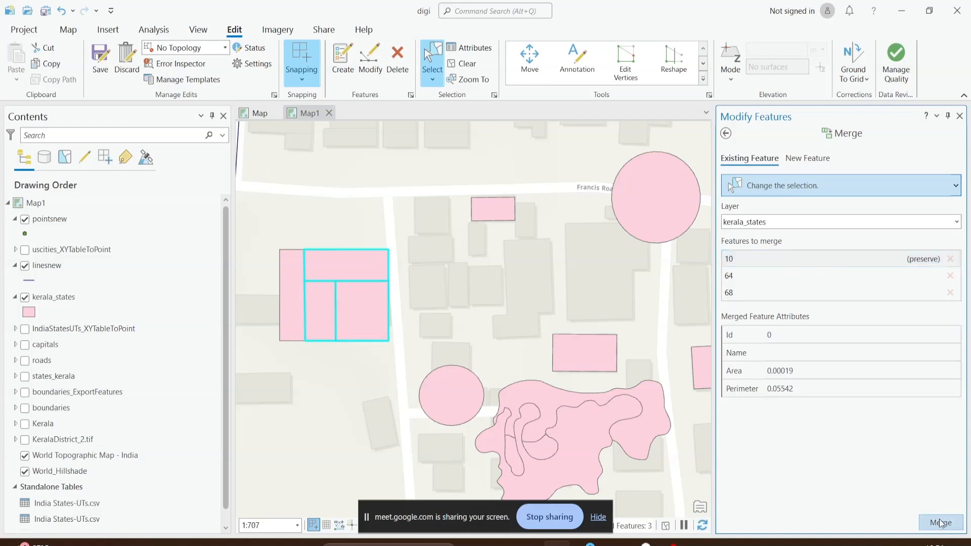
{"action": "left_click", "coordinate": [493, 307]}
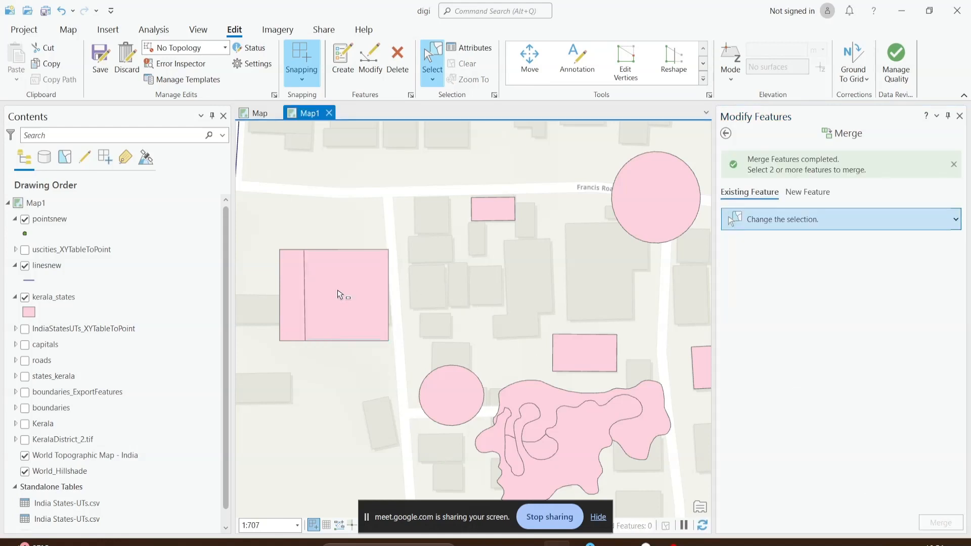
Select the merged polygon at several spots where the former pieces were to check that it is one feature.
{"action": "left_click", "coordinate": [344, 288]}
{"action": "left_click", "coordinate": [360, 290]}
{"action": "left_click", "coordinate": [340, 262]}
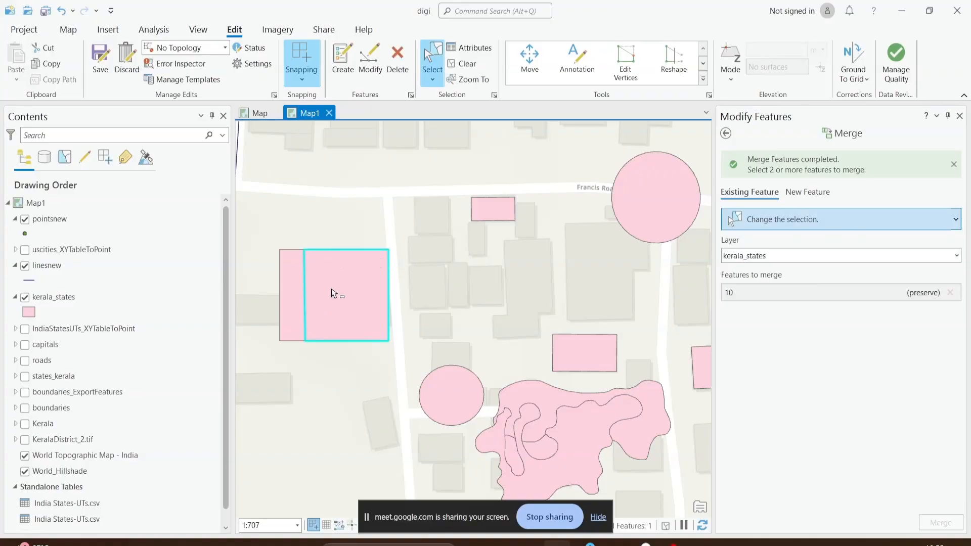
{"action": "left_click", "coordinate": [377, 295]}
{"action": "left_click", "coordinate": [388, 282]}
{"action": "left_click", "coordinate": [524, 257]}
Merge the large merged polygon with the small separate rectangle beside Francis Road, preserving feature 11, and clear the selection.
{"action": "left_click", "coordinate": [498, 221]}
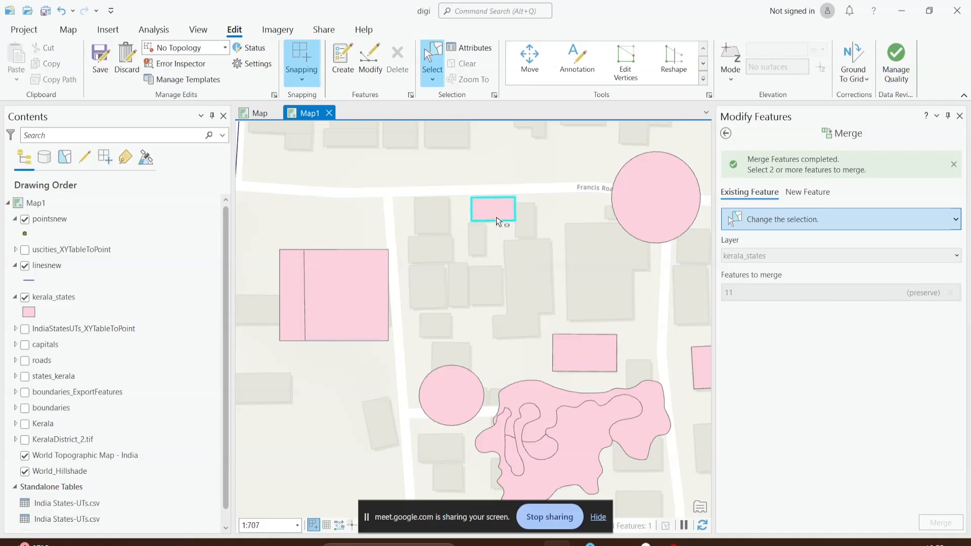
{"action": "left_click", "coordinate": [374, 288], "text": "shift"}
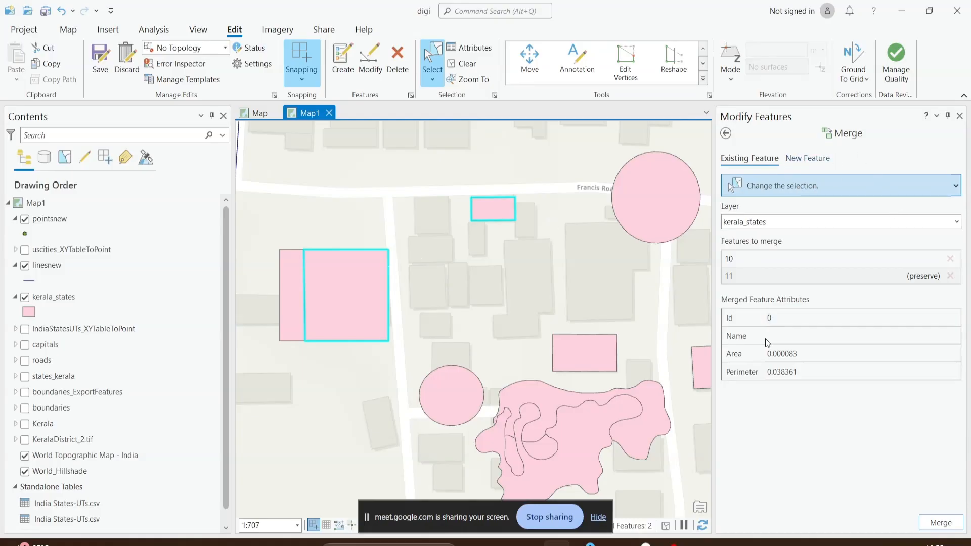
{"action": "left_click", "coordinate": [933, 523]}
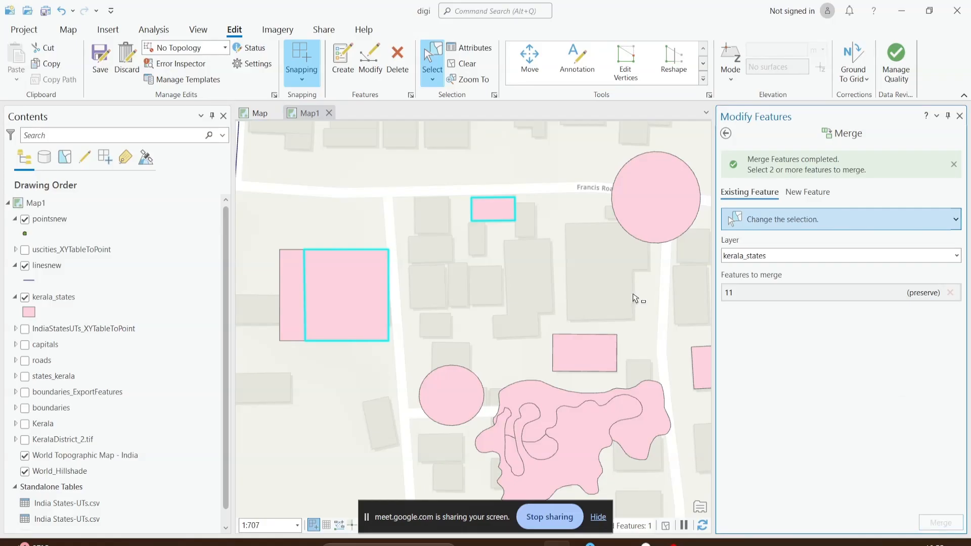
{"action": "left_click", "coordinate": [436, 291]}
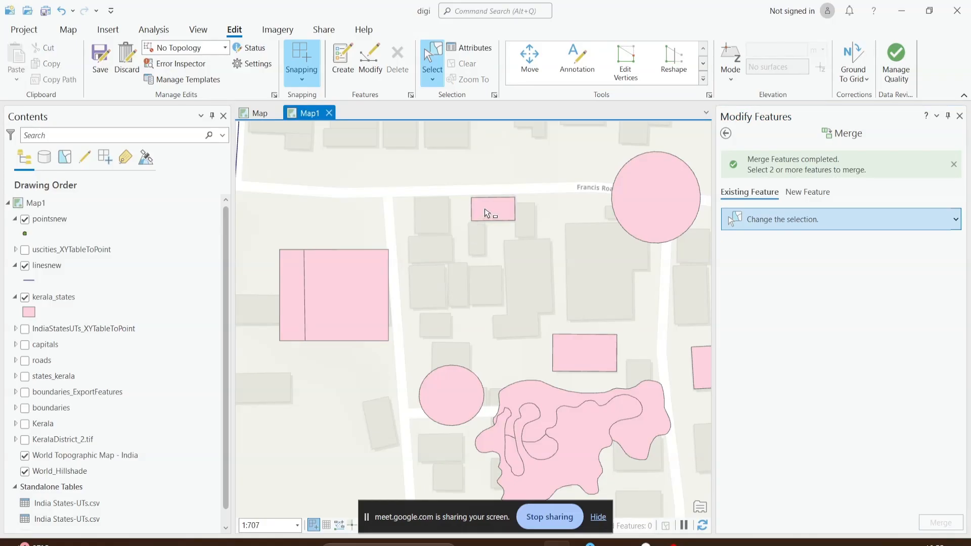
Open the kerala_states attribute table and reselect the merged two-part polygon on the map to examine it as one feature.
{"action": "left_click_drag", "start_coordinate": [487, 212], "coordinate": [331, 298]}
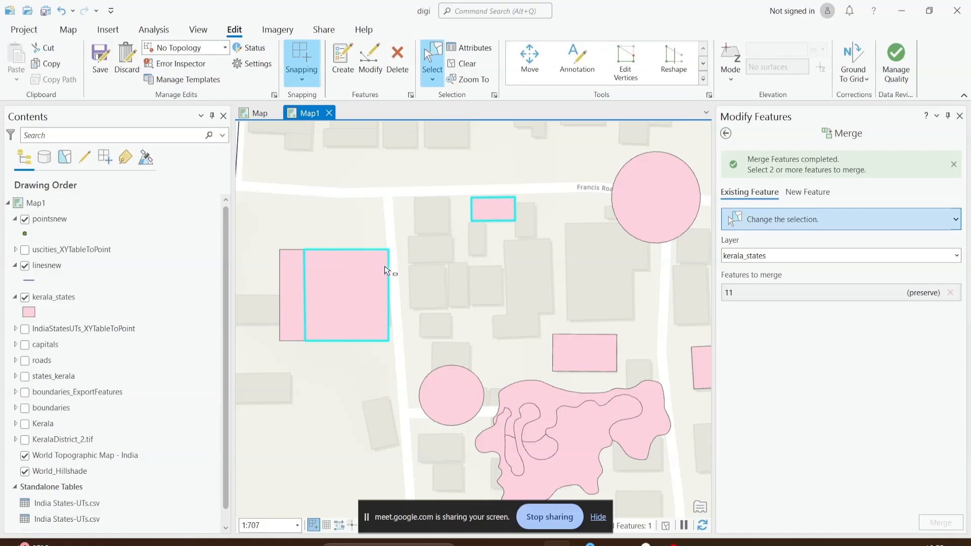
{"action": "right_click", "coordinate": [61, 297]}
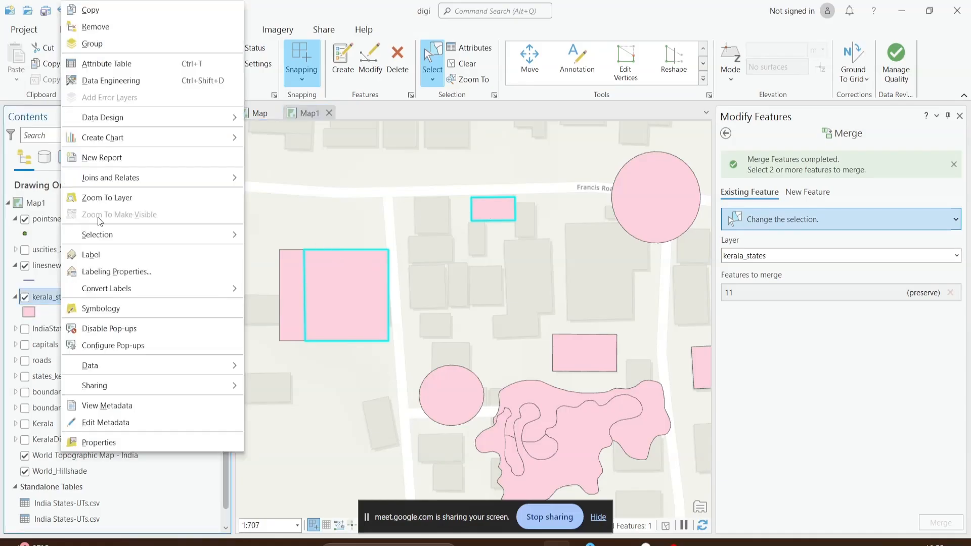
{"action": "left_click", "coordinate": [121, 67]}
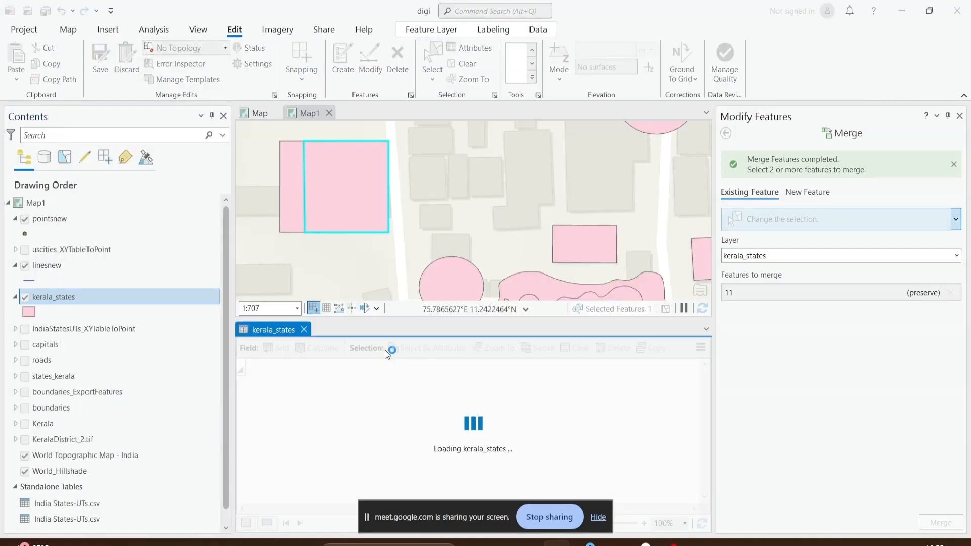
{"action": "scroll", "coordinate": [420, 207], "scroll_direction": "down", "scroll_amount": 2}
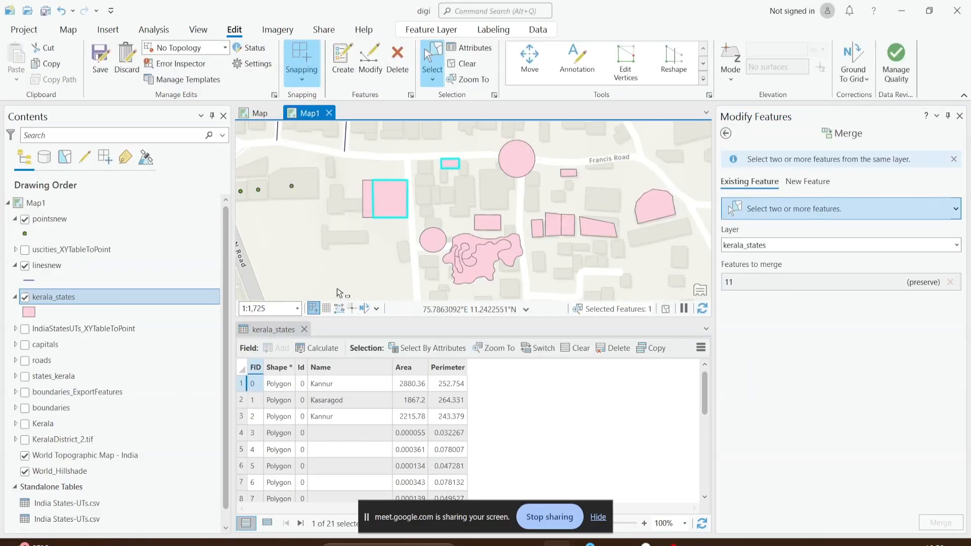
{"action": "left_click", "coordinate": [450, 173]}
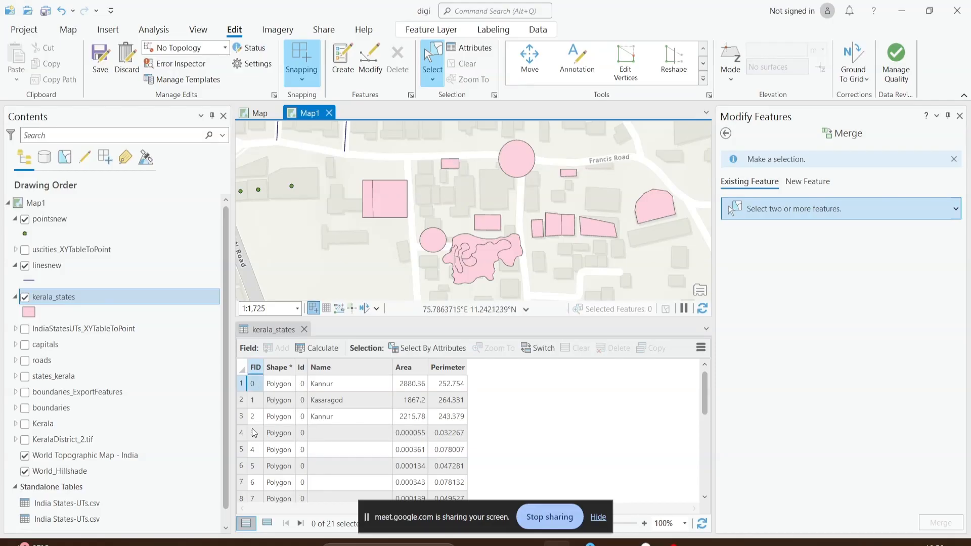
{"action": "left_click", "coordinate": [452, 167]}
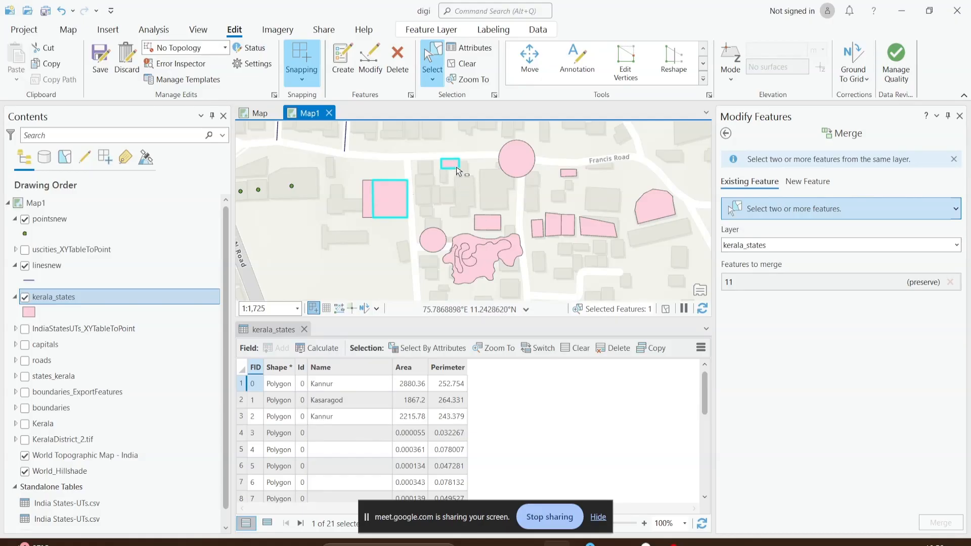
Select the rectangle above the irregular polygon and split it in two with a vertical line through its middle.
{"action": "left_click", "coordinate": [726, 133]}
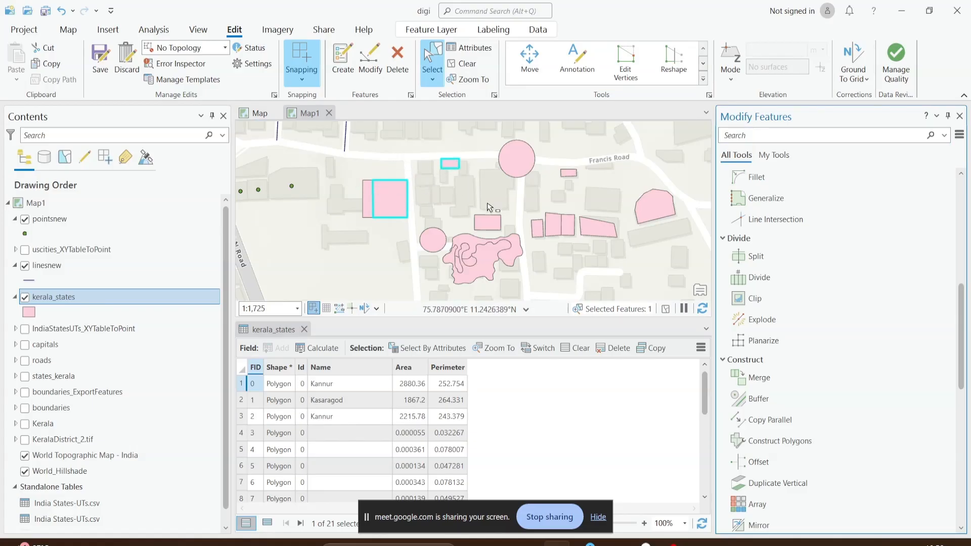
{"action": "scroll", "coordinate": [341, 214], "scroll_direction": "up", "scroll_amount": 2}
{"action": "left_click_drag", "start_coordinate": [429, 215], "coordinate": [418, 239]}
{"action": "left_click_drag", "start_coordinate": [514, 248], "coordinate": [469, 168]}
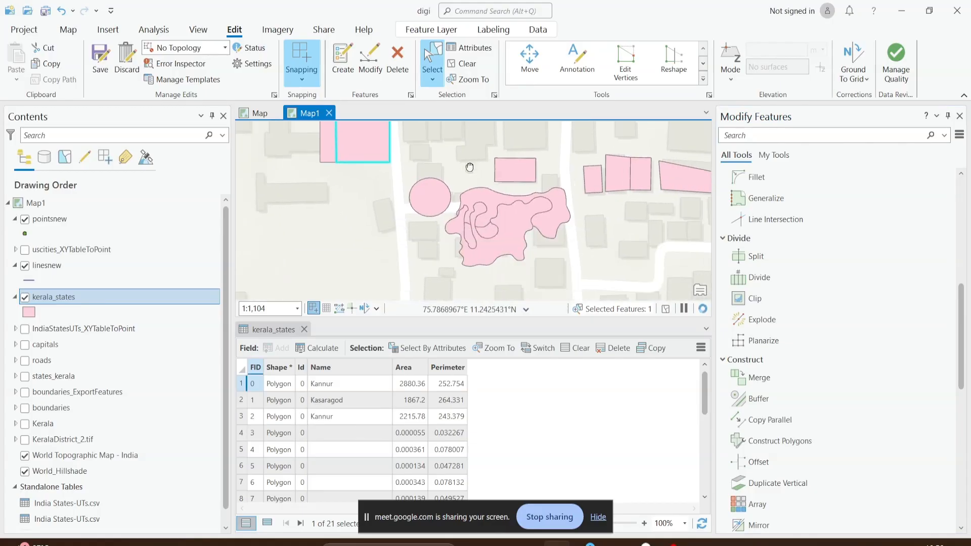
{"action": "left_click", "coordinate": [511, 168]}
{"action": "scroll", "coordinate": [511, 202], "scroll_direction": "up", "scroll_amount": 2}
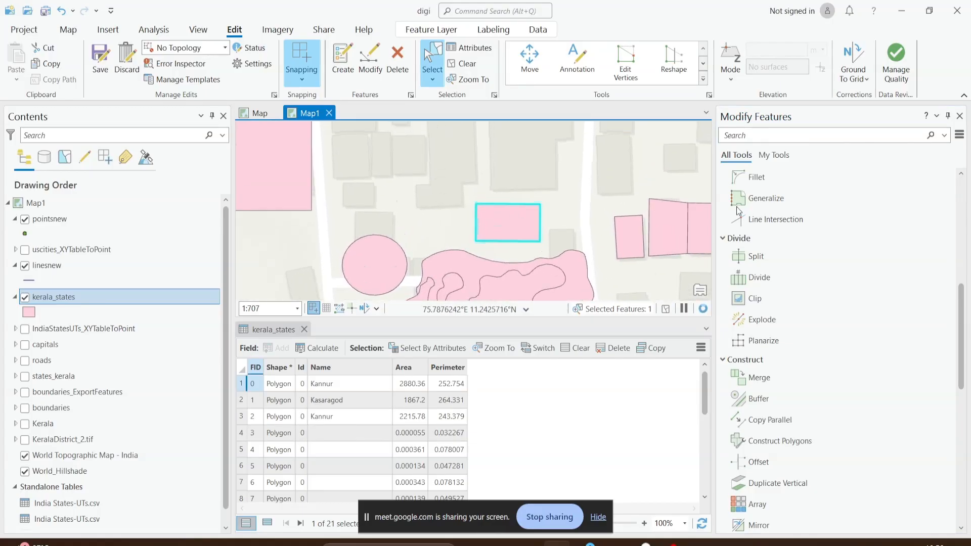
{"action": "left_click", "coordinate": [756, 256]}
{"action": "left_click", "coordinate": [493, 222]}
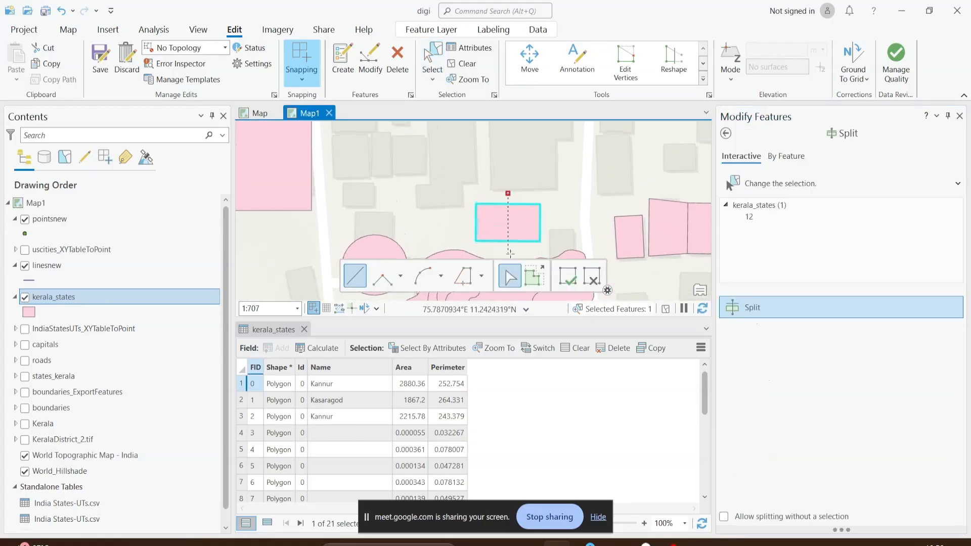
{"action": "double_click", "coordinate": [511, 252]}
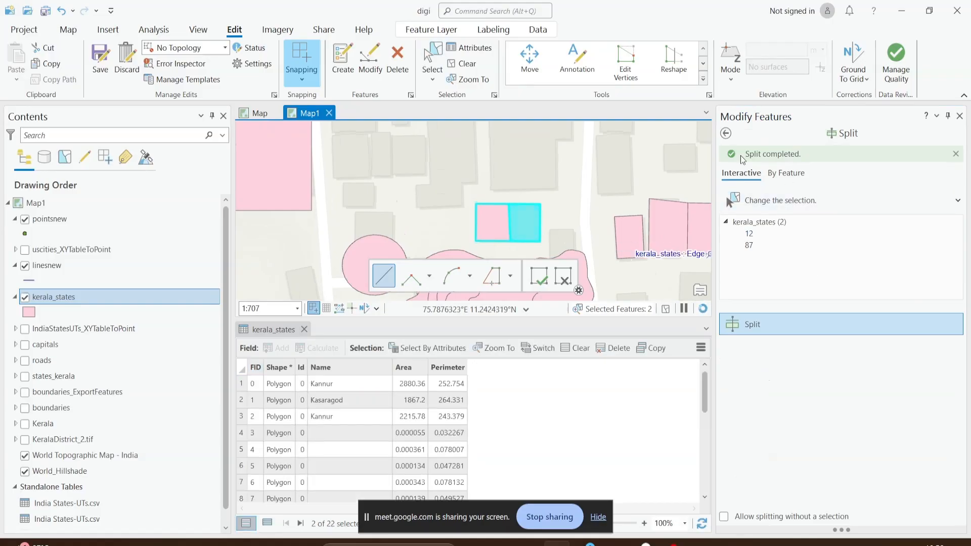
Merge the two halves of the split rectangle back into one polygon, preserving feature 12.
{"action": "left_click", "coordinate": [725, 133]}
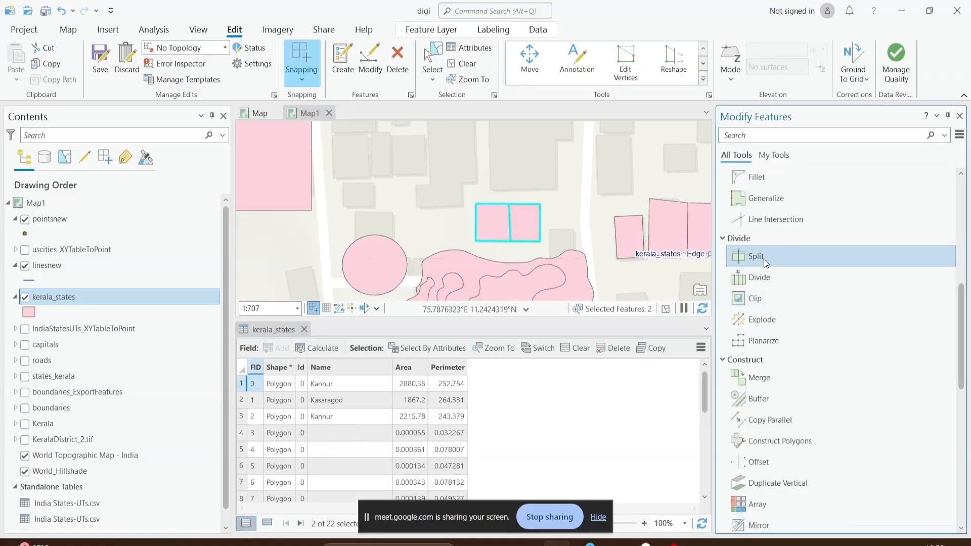
{"action": "left_click", "coordinate": [766, 380]}
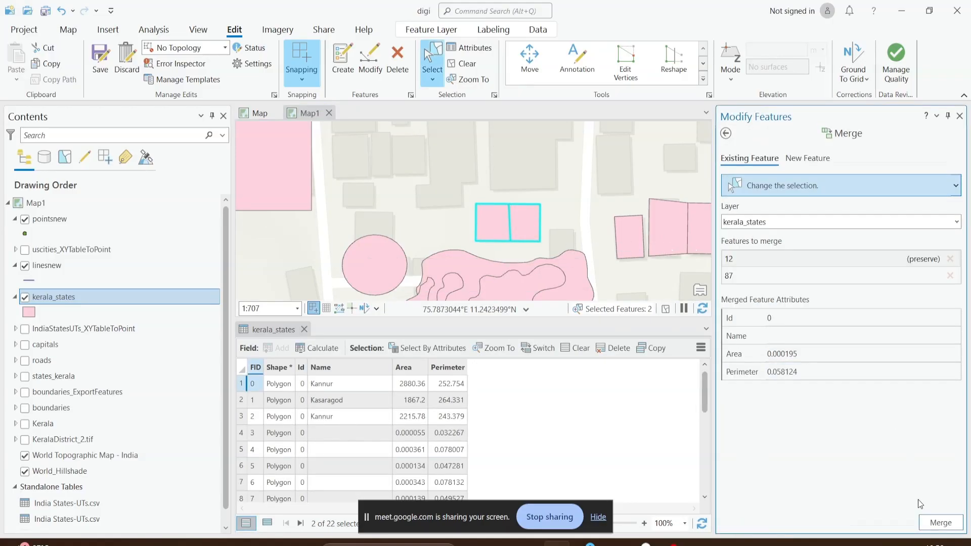
{"action": "left_click", "coordinate": [923, 521]}
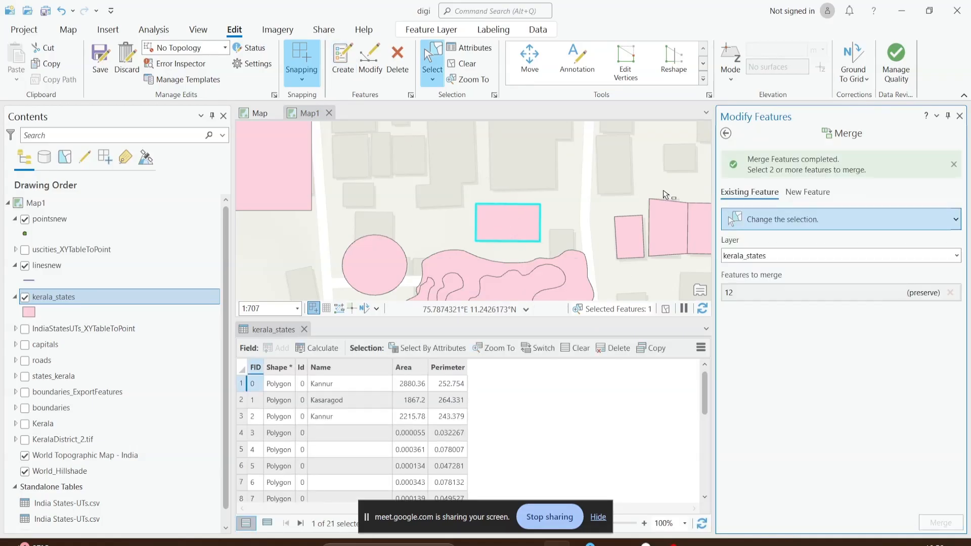
Split the rectangle above the irregular polygon again with a near-vertical line through its middle and clear the selection.
{"action": "left_click", "coordinate": [725, 133]}
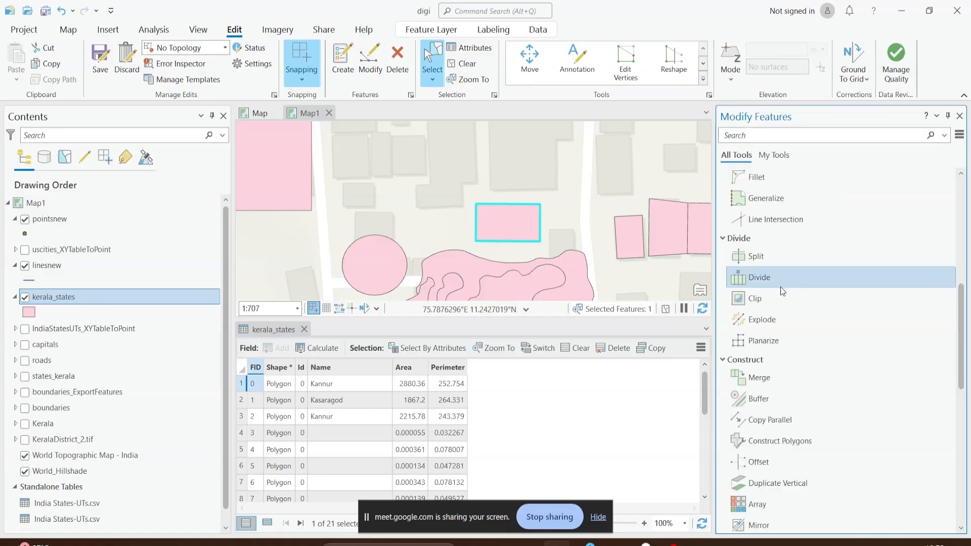
{"action": "left_click", "coordinate": [753, 257]}
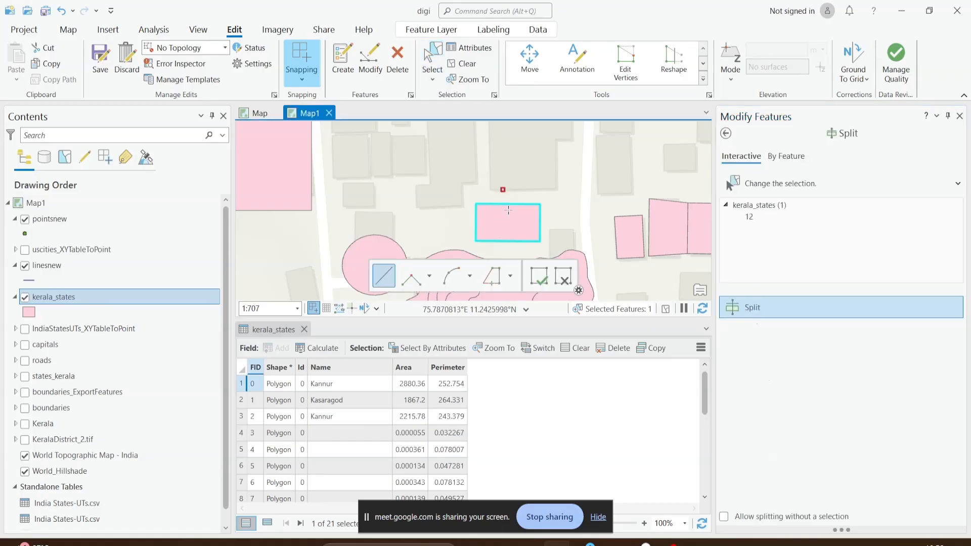
{"action": "scroll", "coordinate": [512, 257], "scroll_direction": "down", "scroll_amount": 4}
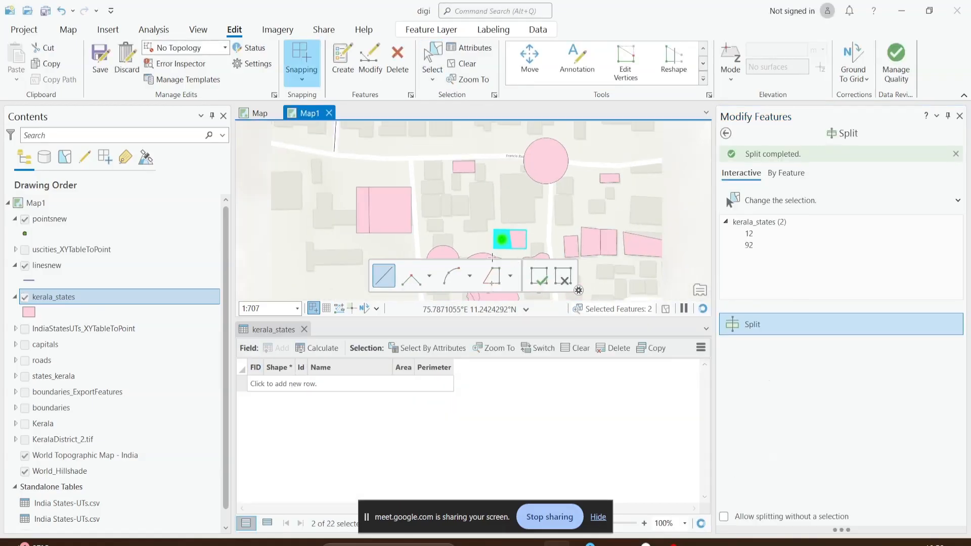
{"action": "left_click_drag", "start_coordinate": [451, 243], "coordinate": [452, 215]}
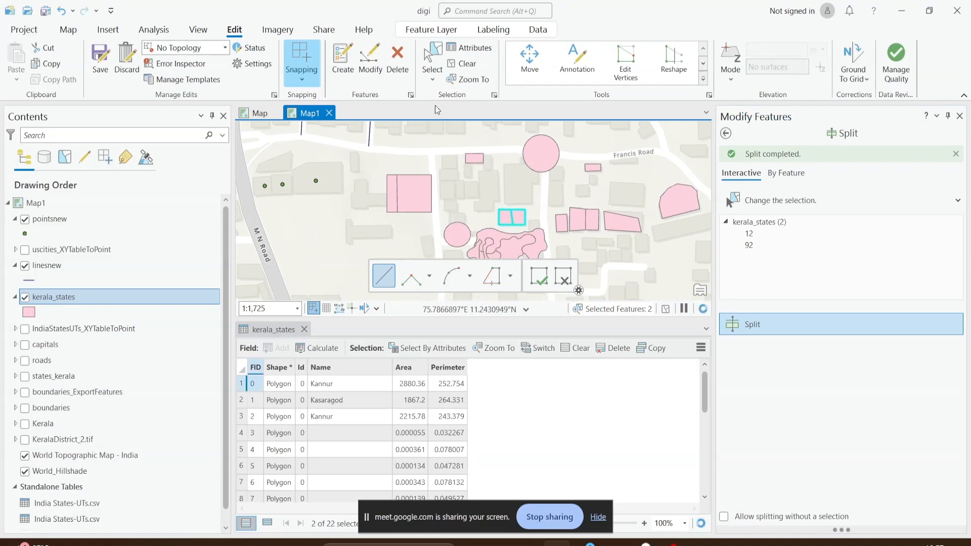
{"action": "left_click", "coordinate": [459, 64]}
Try to split the merged two-part polygon with a line drawn between its separate parts, and clear the selection.
{"action": "left_click", "coordinate": [728, 201]}
{"action": "left_click", "coordinate": [474, 158]}
{"action": "scroll", "coordinate": [459, 196], "scroll_direction": "up", "scroll_amount": 3}
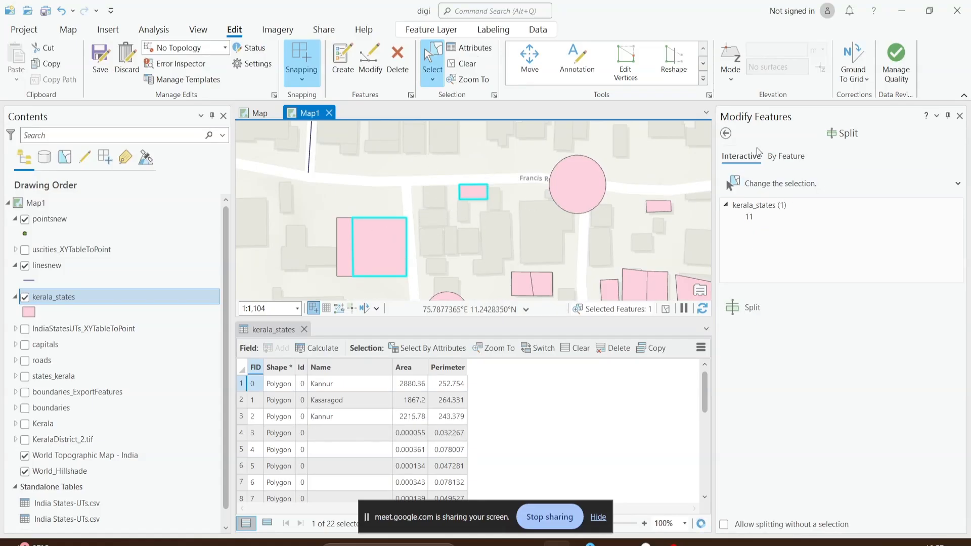
{"action": "left_click", "coordinate": [726, 134]}
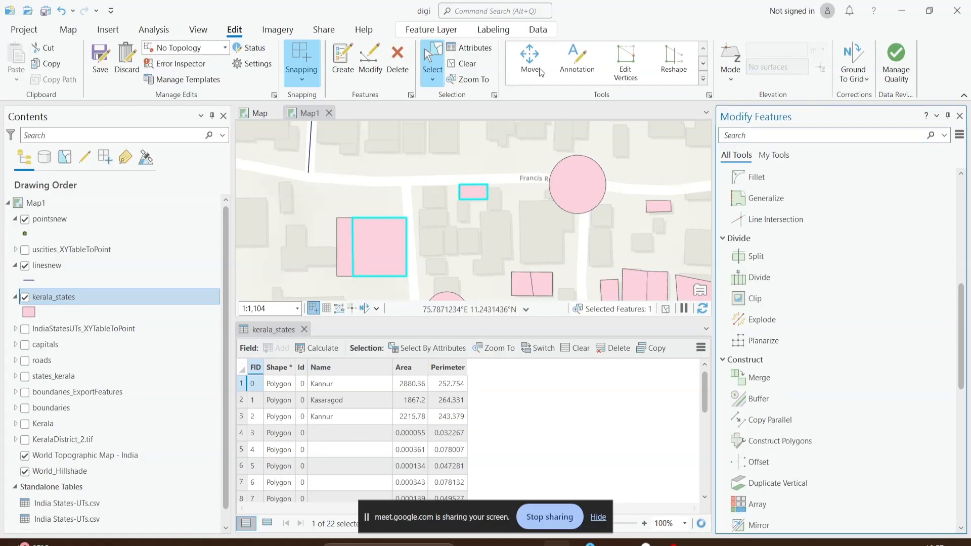
{"action": "left_click", "coordinate": [756, 257]}
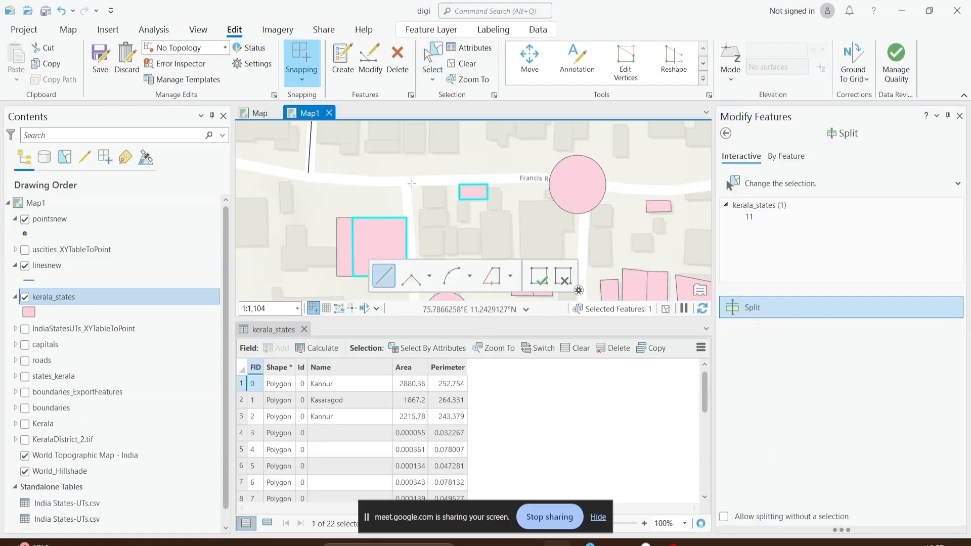
{"action": "left_click", "coordinate": [406, 180]}
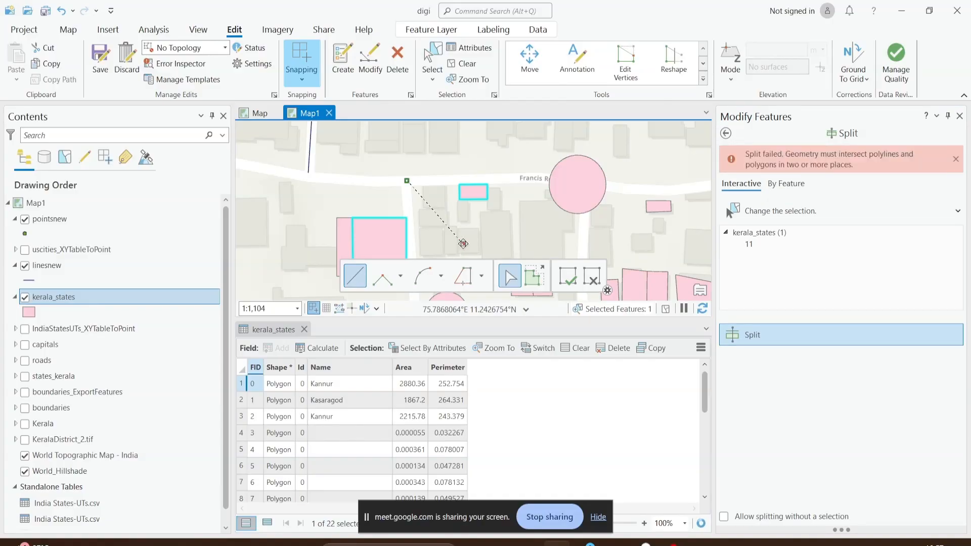
{"action": "left_click", "coordinate": [446, 184]}
{"action": "left_click", "coordinate": [466, 63]}
{"action": "left_click", "coordinate": [725, 133]}
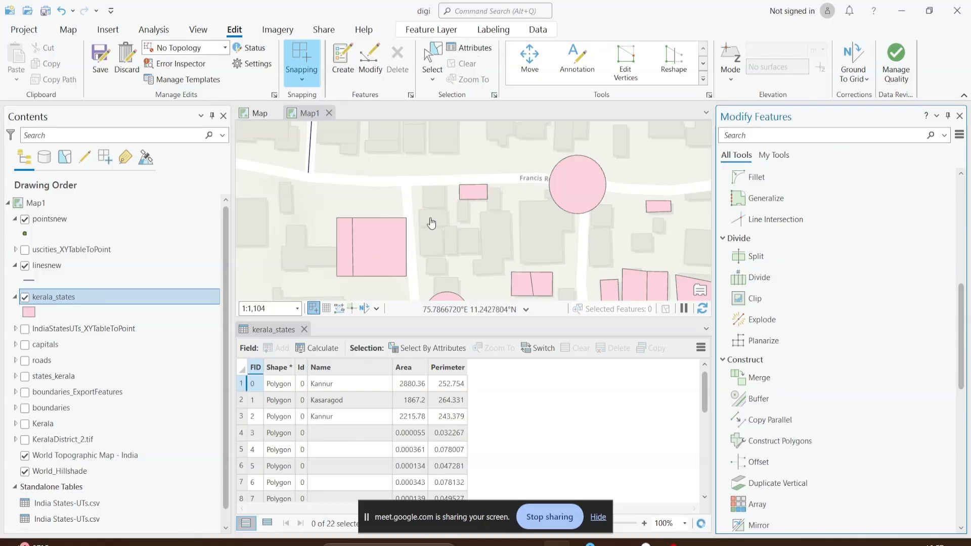
Explode the merged two-part polygon into separate kerala_states features and clear the selection.
{"action": "scroll", "coordinate": [772, 264], "scroll_direction": "down", "scroll_amount": 1}
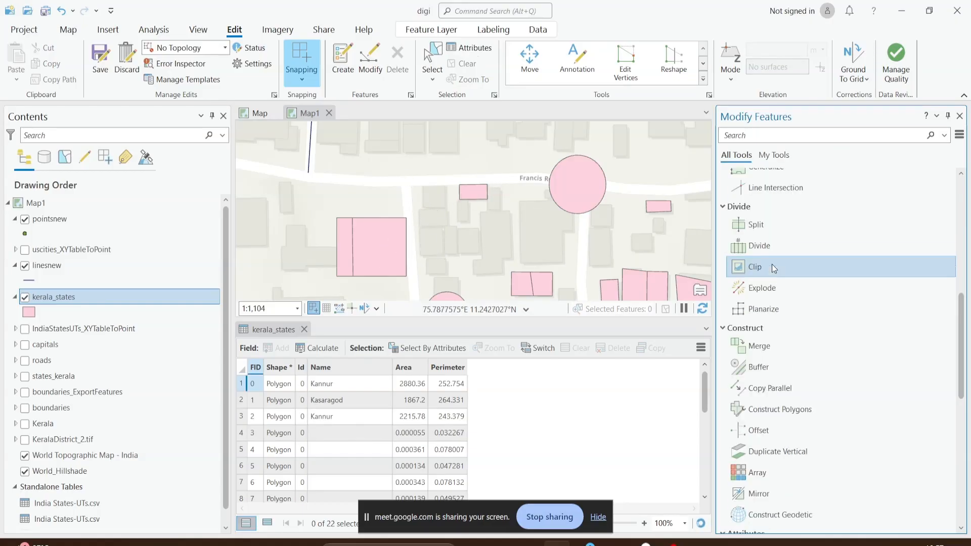
{"action": "left_click", "coordinate": [766, 286]}
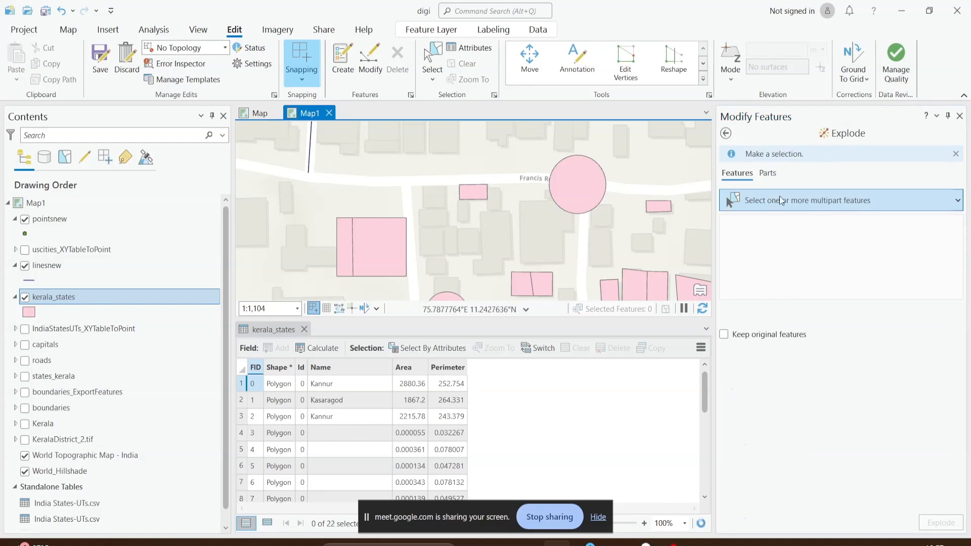
{"action": "left_click", "coordinate": [400, 239]}
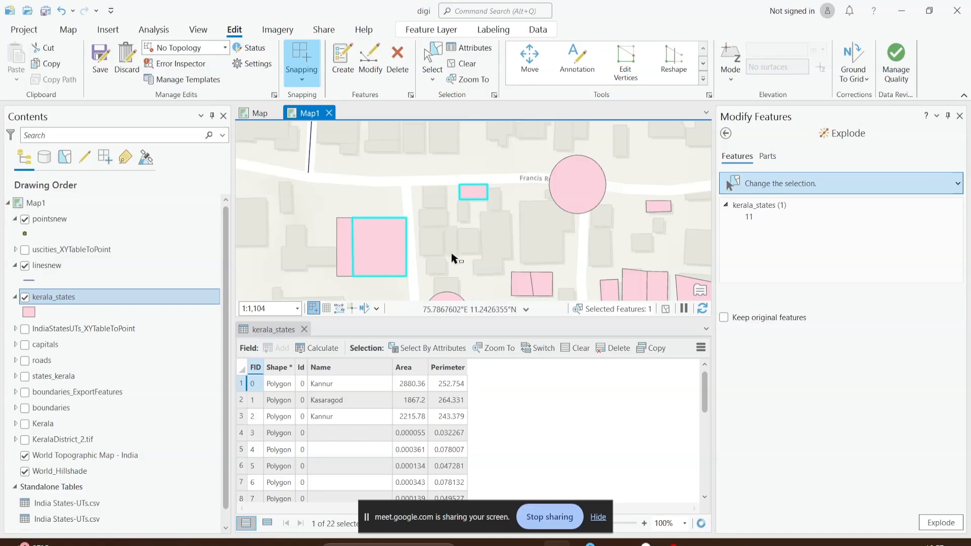
{"action": "left_click", "coordinate": [941, 523]}
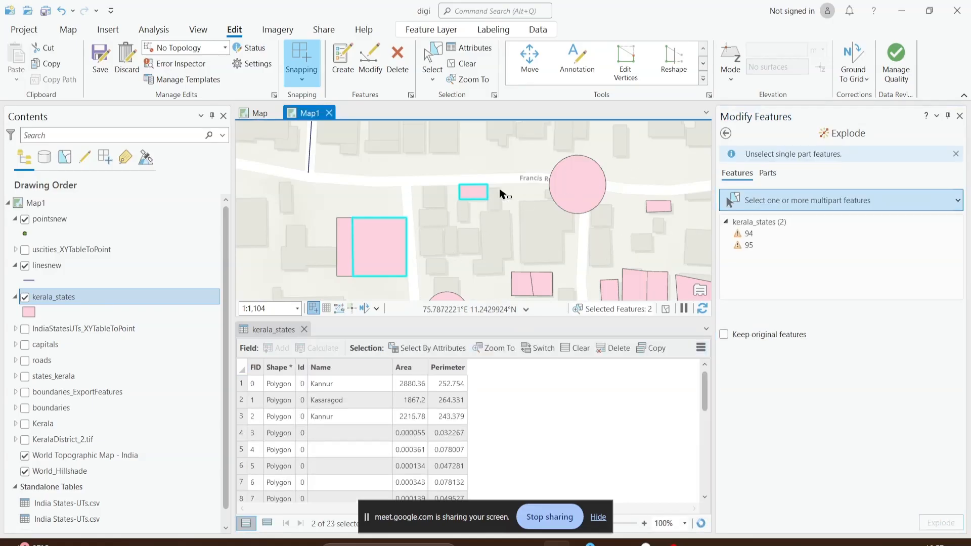
{"action": "left_click", "coordinate": [472, 248]}
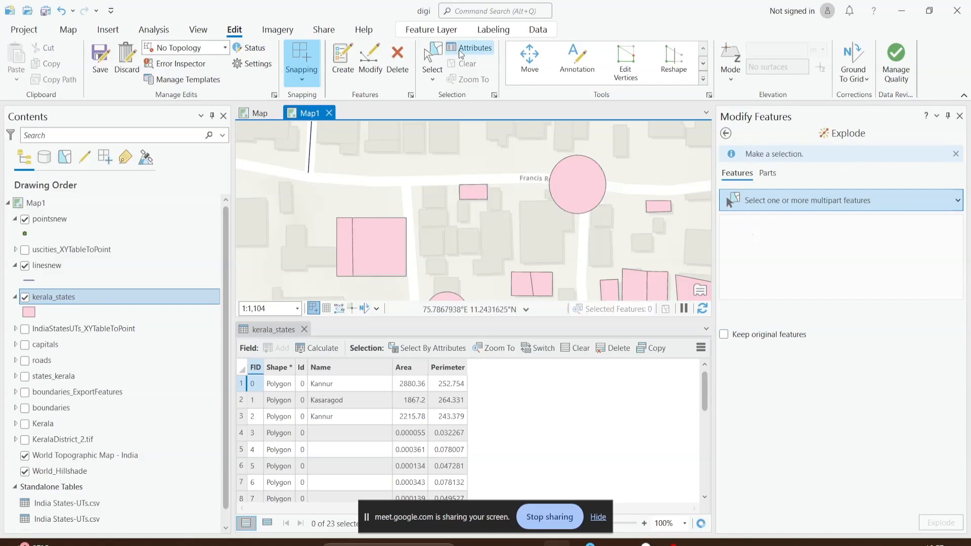
Select the large polygon and the small rectangle beside Francis Road alternately to check that they are separate features.
{"action": "left_click", "coordinate": [432, 57]}
{"action": "left_click", "coordinate": [470, 191]}
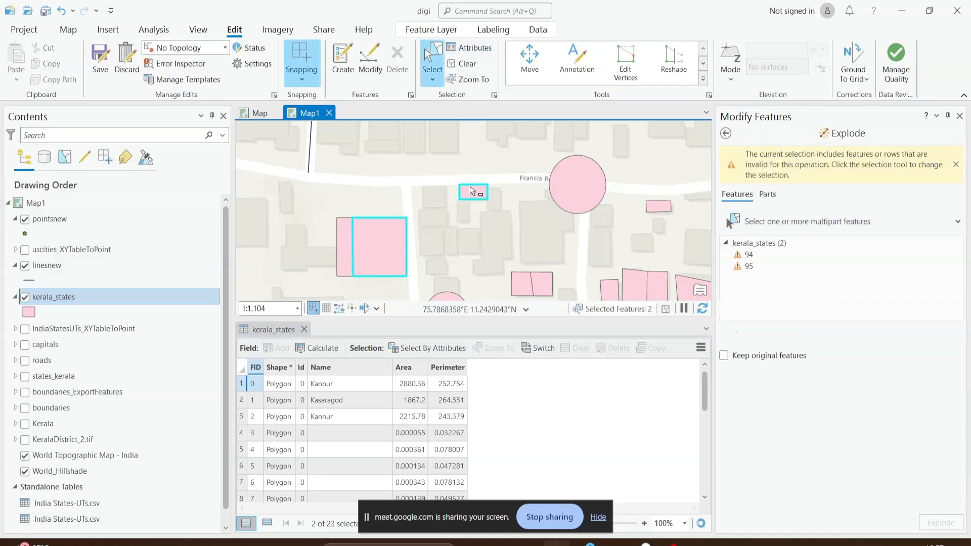
{"action": "left_click", "coordinate": [391, 237], "text": "ctrl"}
{"action": "left_click", "coordinate": [377, 240]}
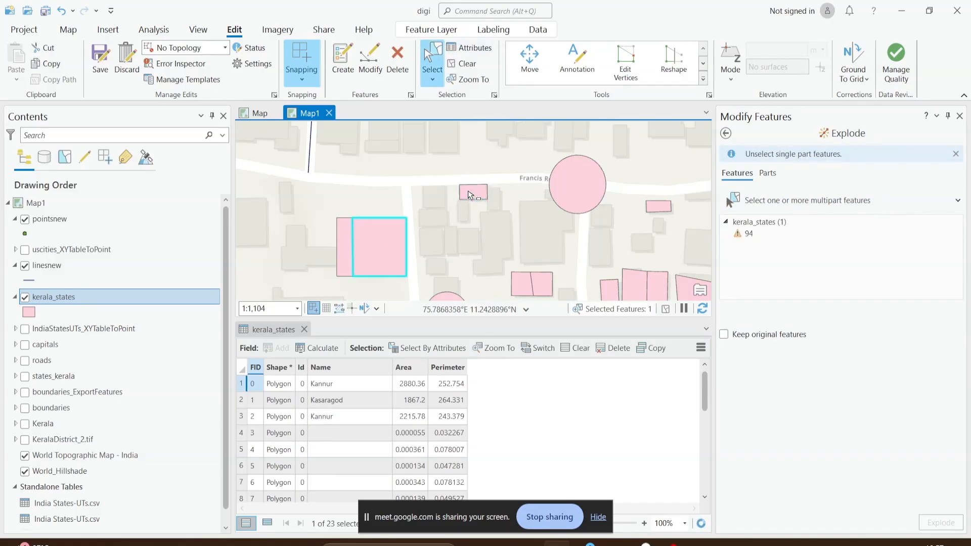
{"action": "left_click", "coordinate": [473, 194]}
{"action": "left_click", "coordinate": [386, 232]}
{"action": "left_click", "coordinate": [470, 193]}
{"action": "left_click", "coordinate": [387, 238]}
{"action": "left_click", "coordinate": [470, 193]}
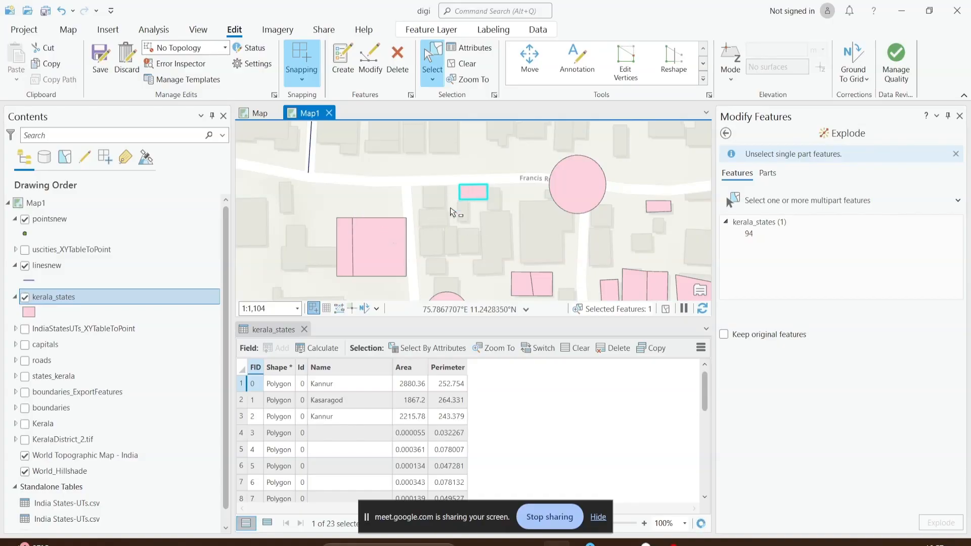
{"action": "left_click", "coordinate": [390, 237]}
{"action": "left_click", "coordinate": [475, 193]}
{"action": "left_click", "coordinate": [392, 238]}
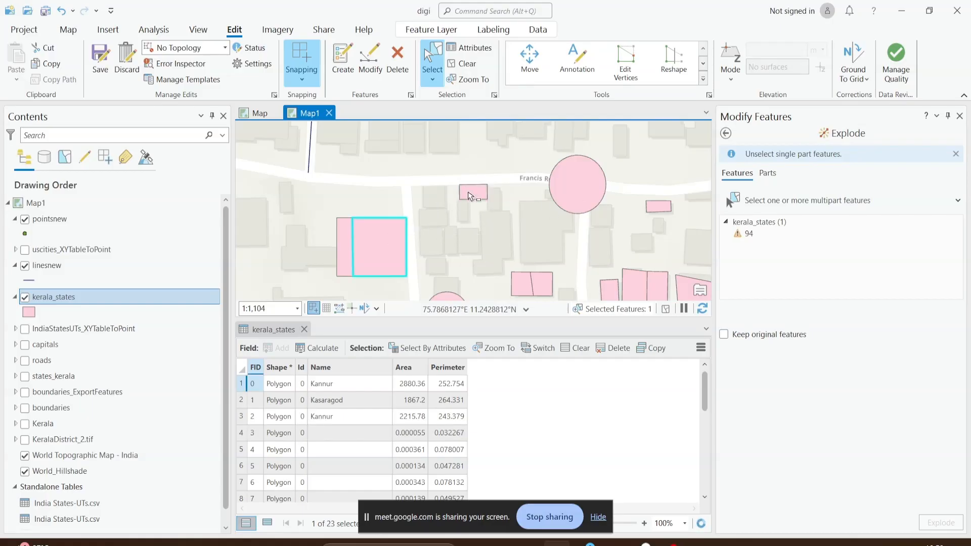
{"action": "left_click", "coordinate": [726, 134]}
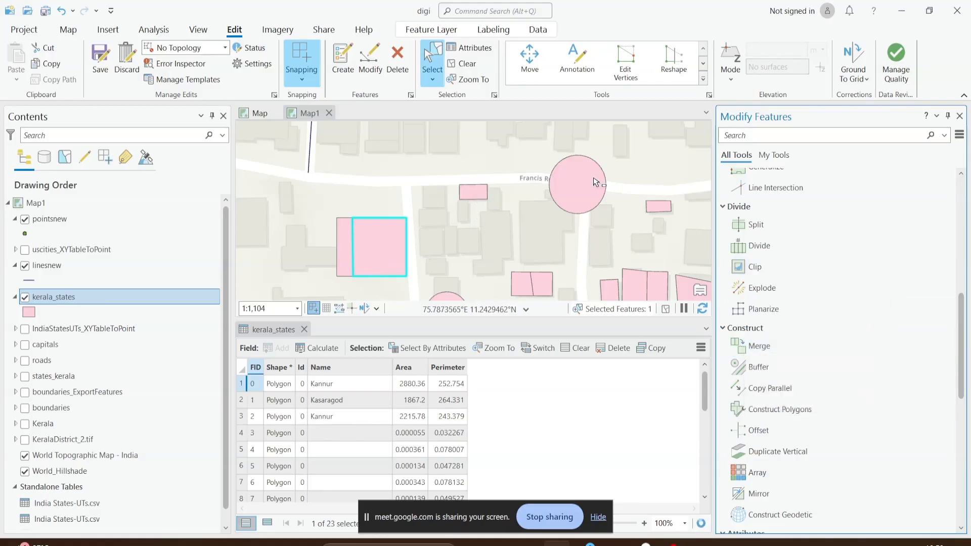
Select the large polygon and the small rectangle beside Francis Road together and check whether Explode accepts them.
{"action": "left_click_drag", "start_coordinate": [575, 282], "coordinate": [561, 263]}
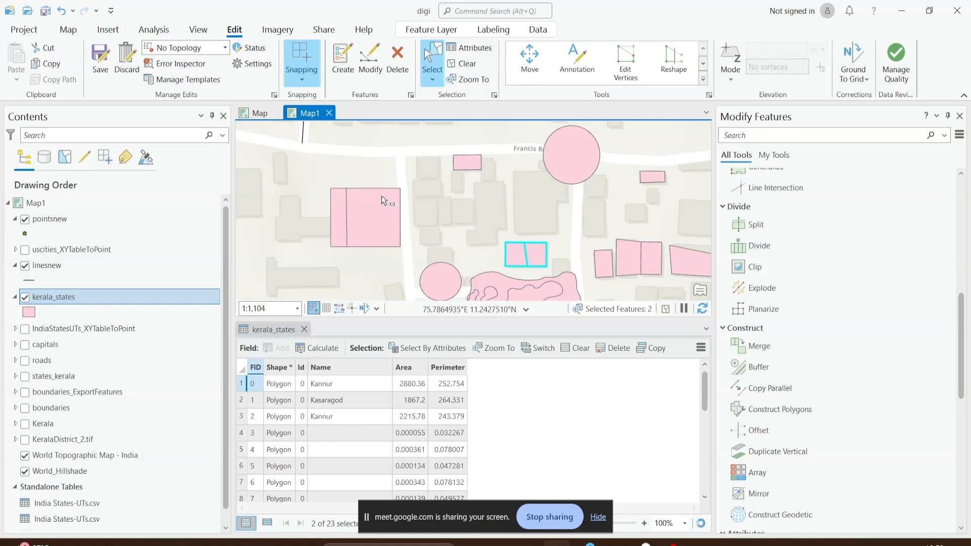
{"action": "left_click", "coordinate": [481, 165]}
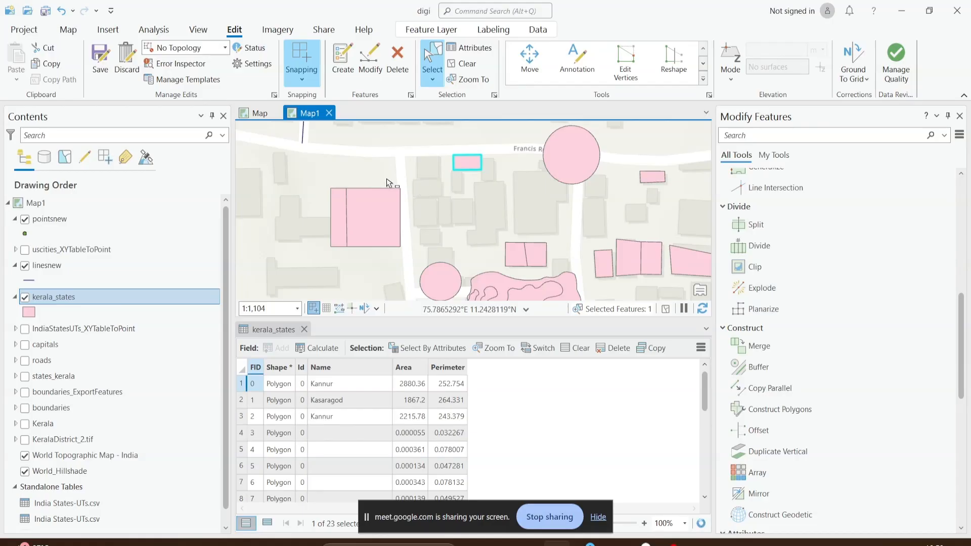
{"action": "left_click_drag", "start_coordinate": [374, 169], "coordinate": [467, 212]}
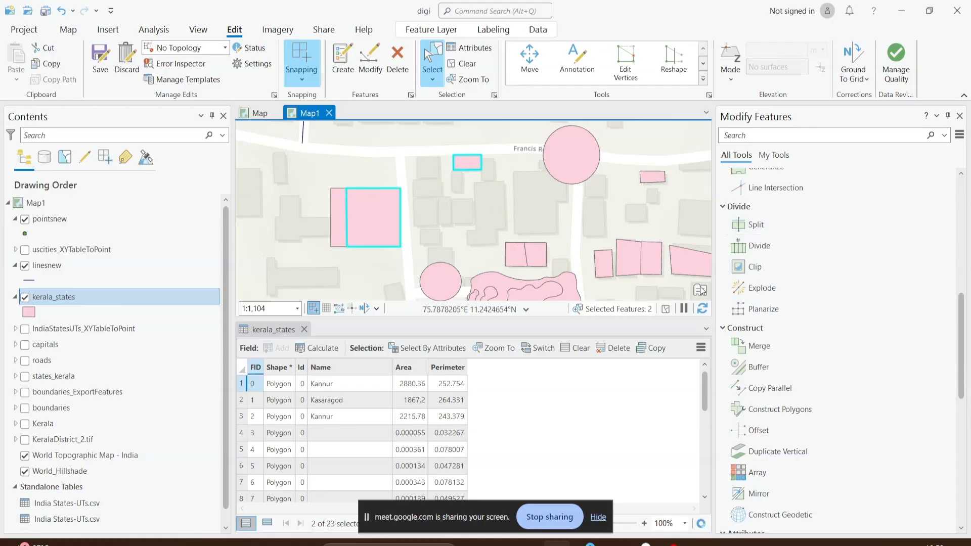
{"action": "left_click", "coordinate": [762, 287]}
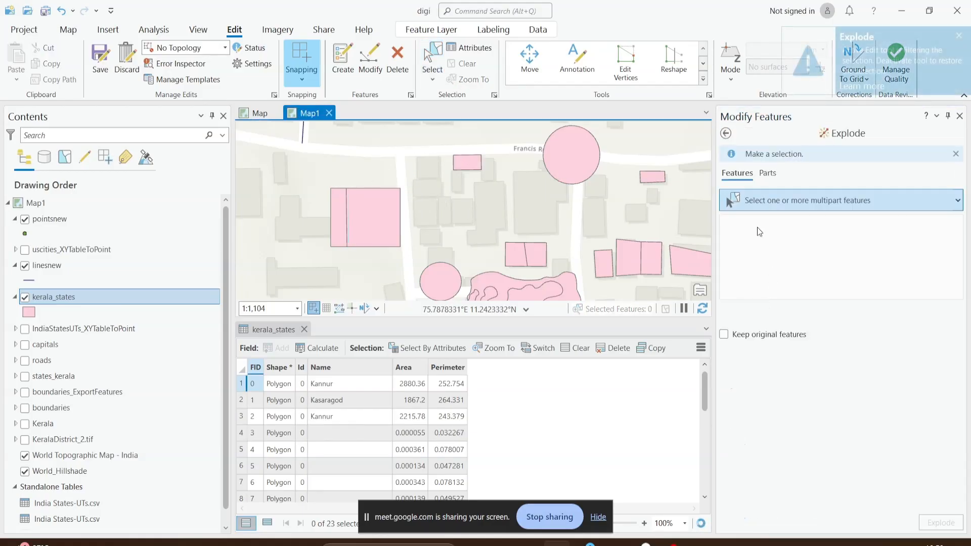
{"action": "left_click", "coordinate": [725, 133]}
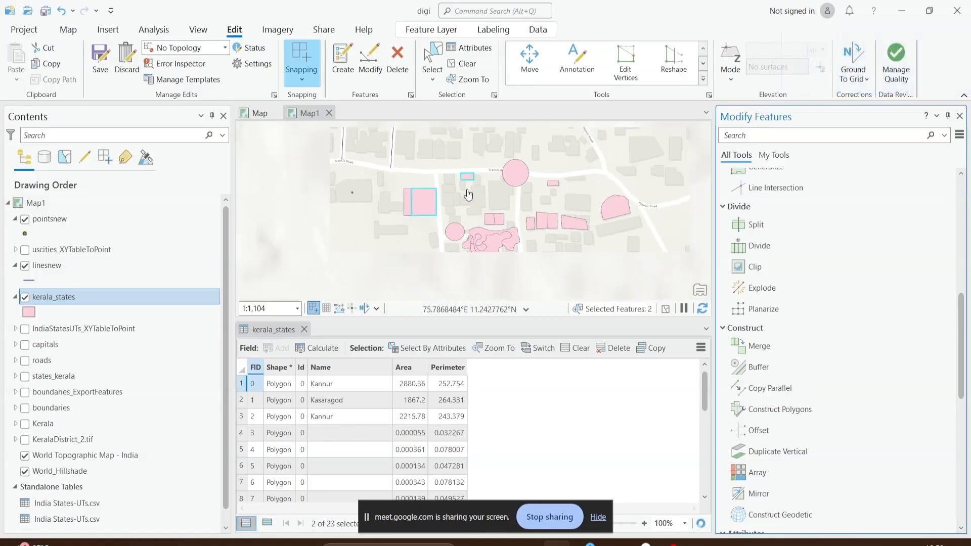
Bring the linesnew features into view and read the Planarize tool's description among the Divide tools.
{"action": "scroll", "coordinate": [418, 194], "scroll_direction": "down", "scroll_amount": 3}
{"action": "scroll", "coordinate": [442, 179], "scroll_direction": "down", "scroll_amount": 1}
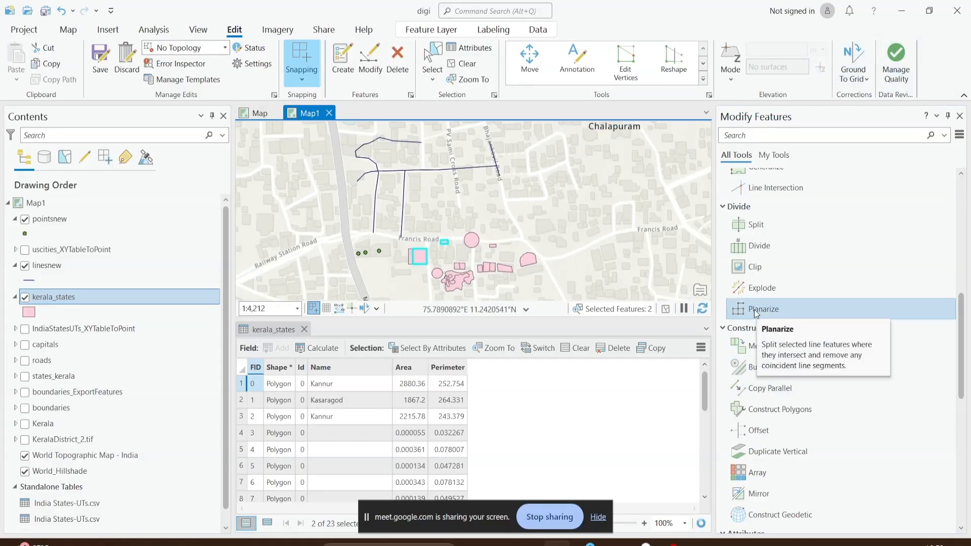
{"action": "scroll", "coordinate": [754, 309], "scroll_direction": "up", "scroll_amount": 1}
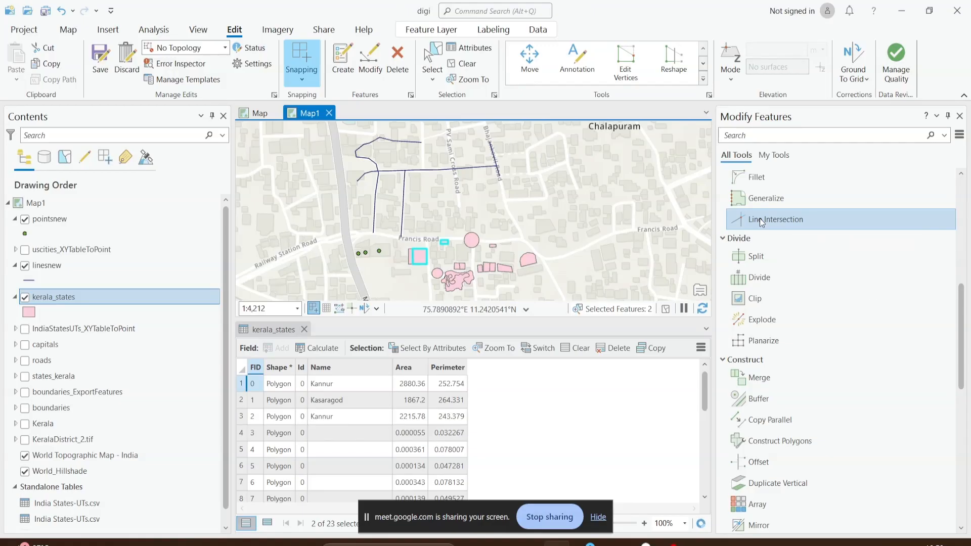
{"action": "scroll", "coordinate": [793, 217], "scroll_direction": "down", "scroll_amount": 3}
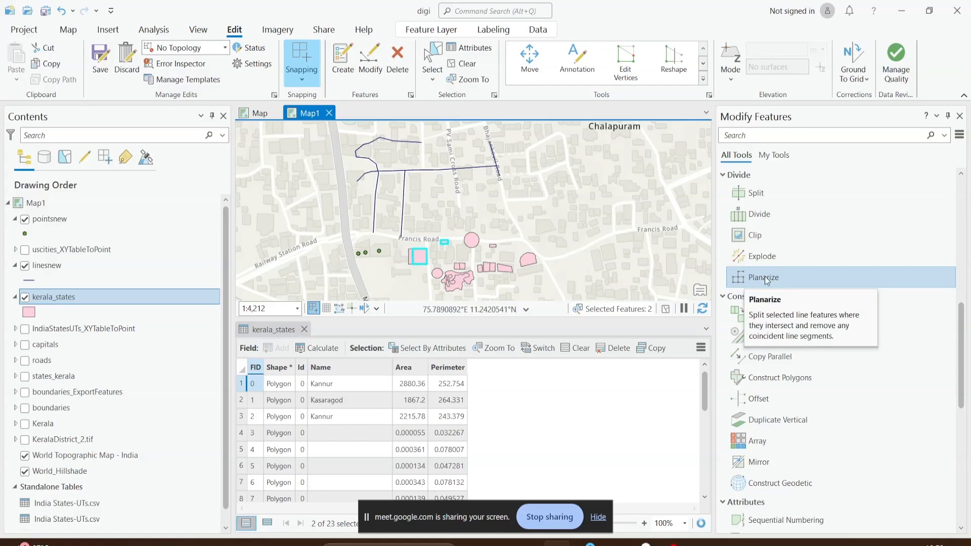
Planarize all the linesnew features around Marzook Road together to split them where they intersect.
{"action": "scroll", "coordinate": [766, 279], "scroll_direction": "up", "scroll_amount": 3}
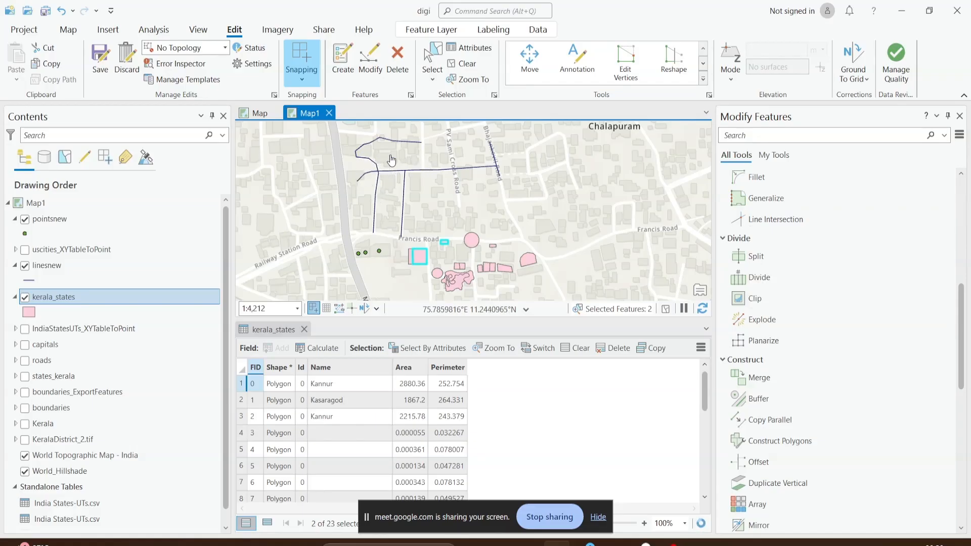
{"action": "left_click", "coordinate": [770, 341]}
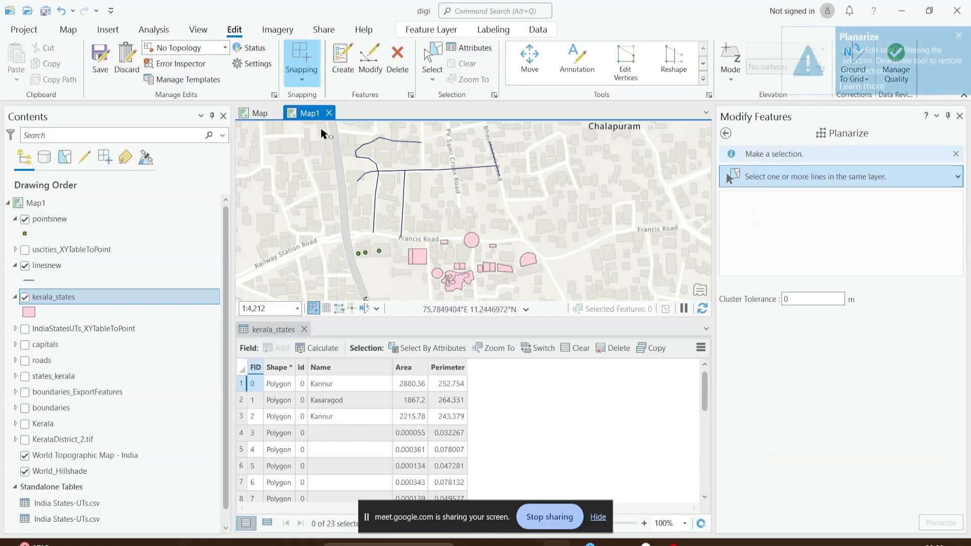
{"action": "left_click_drag", "start_coordinate": [315, 136], "coordinate": [535, 232]}
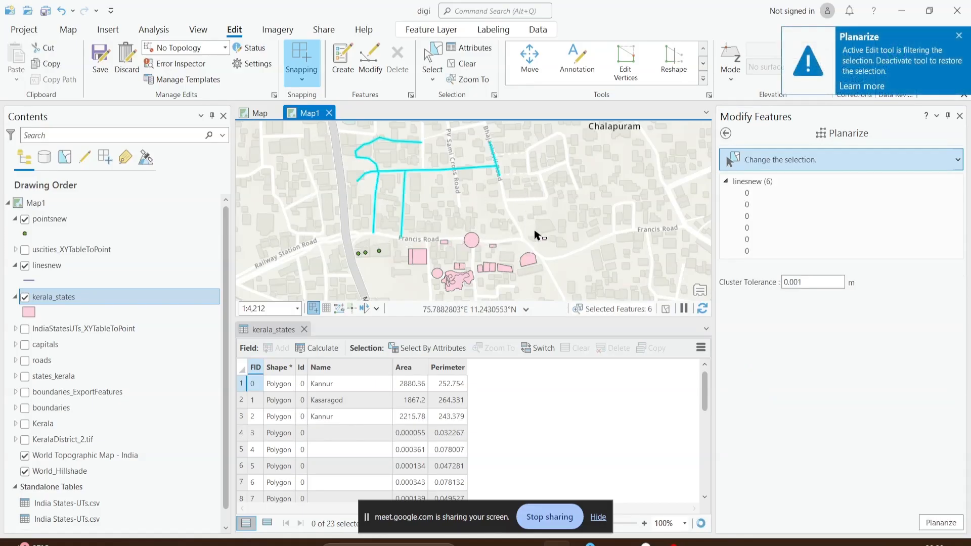
{"action": "left_click", "coordinate": [936, 523]}
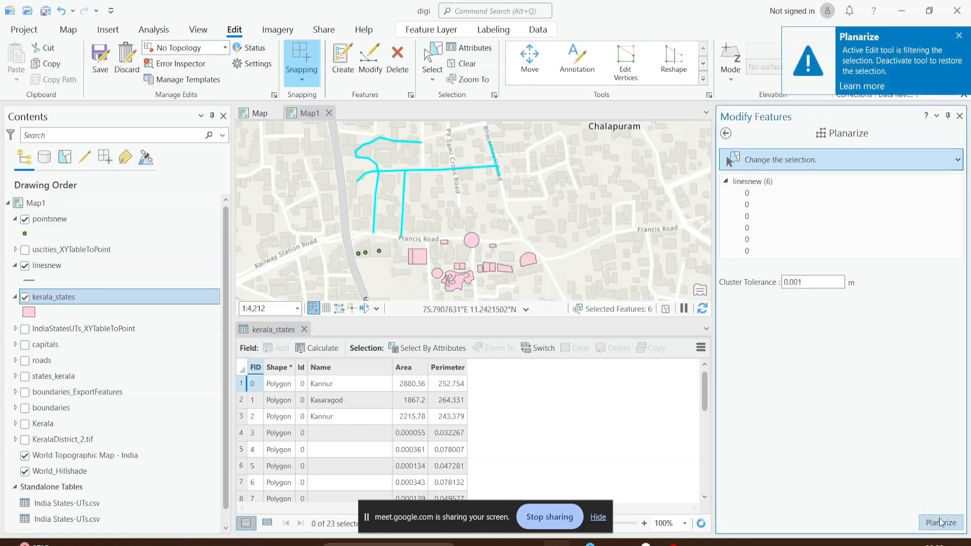
Select the line segments around the Marzook Road junctions one at a time to check whether they are split at the intersections.
{"action": "left_click", "coordinate": [373, 176]}
{"action": "scroll", "coordinate": [374, 167], "scroll_direction": "up", "scroll_amount": 3}
{"action": "left_click", "coordinate": [373, 160]}
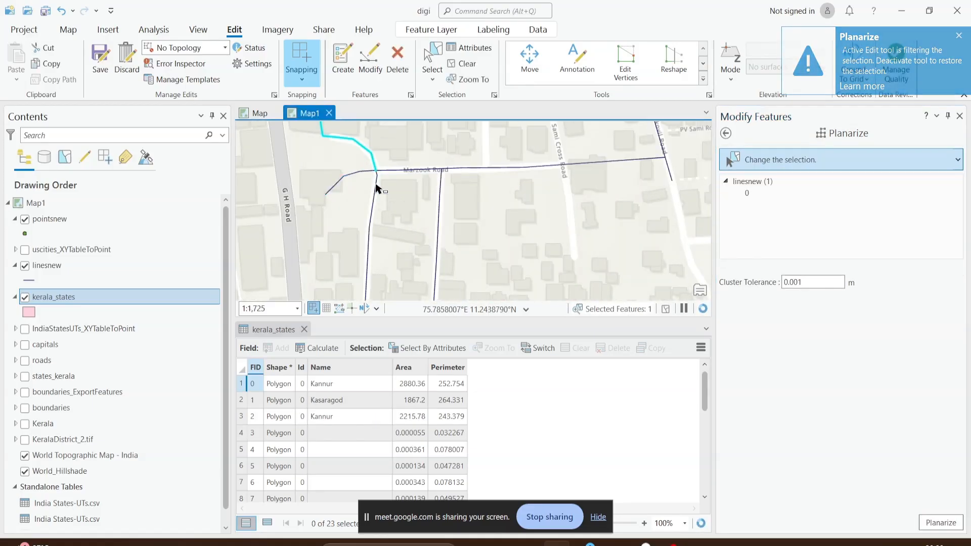
{"action": "left_click", "coordinate": [375, 183]}
{"action": "left_click", "coordinate": [415, 169]}
{"action": "left_click", "coordinate": [439, 192]}
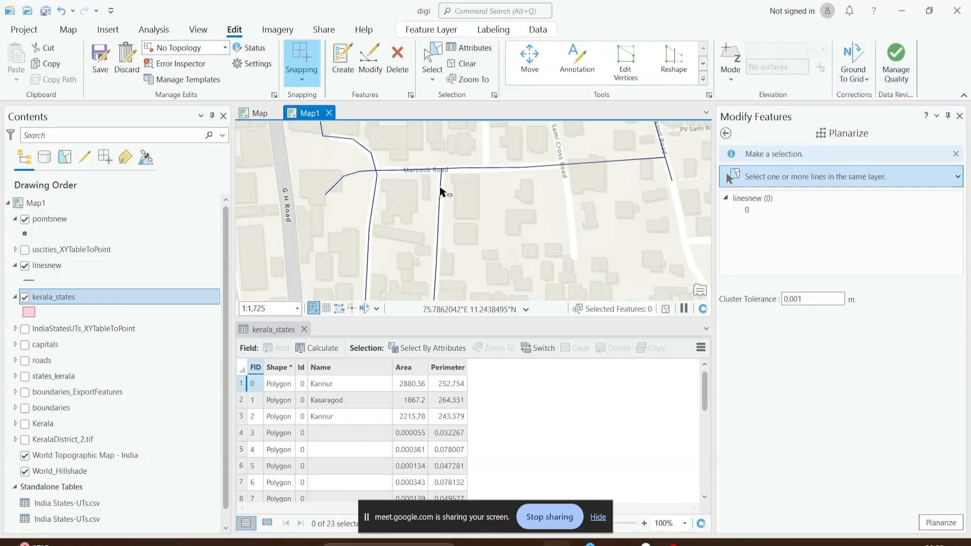
{"action": "left_click", "coordinate": [452, 169]}
{"action": "left_click", "coordinate": [440, 182]}
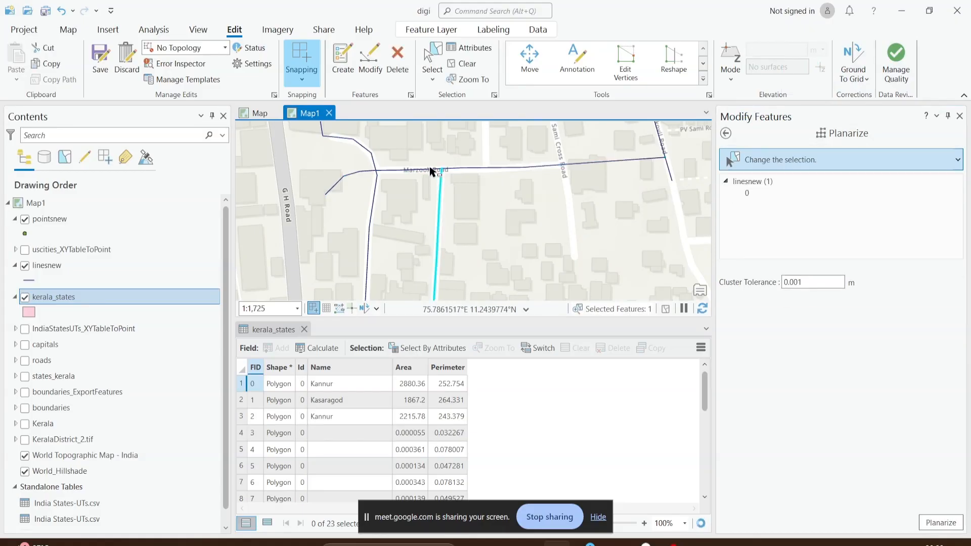
{"action": "left_click", "coordinate": [429, 168]}
{"action": "left_click", "coordinate": [449, 169]}
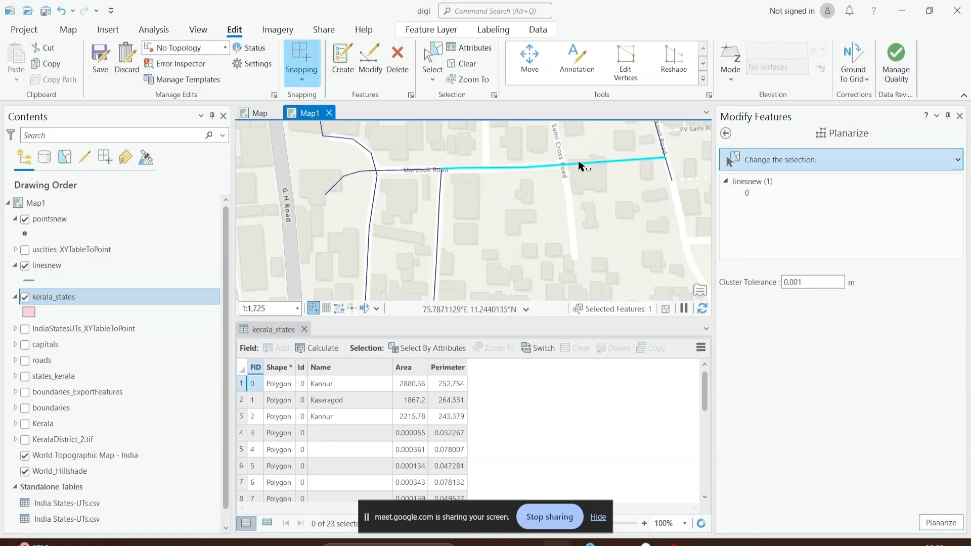
Alternately select the parts of the cross line at Marzook Road's eastern end, on both sides of the junction, to check the split.
{"action": "left_click_drag", "start_coordinate": [647, 190], "coordinate": [586, 243]}
{"action": "left_click", "coordinate": [600, 200]}
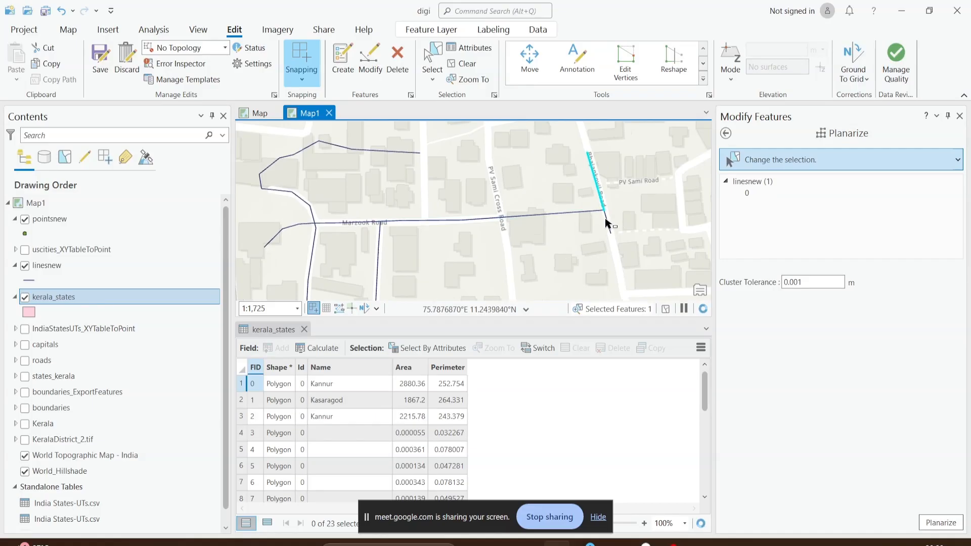
{"action": "left_click", "coordinate": [608, 223]}
{"action": "scroll", "coordinate": [605, 219], "scroll_direction": "up", "scroll_amount": 3}
{"action": "left_click", "coordinate": [595, 184]}
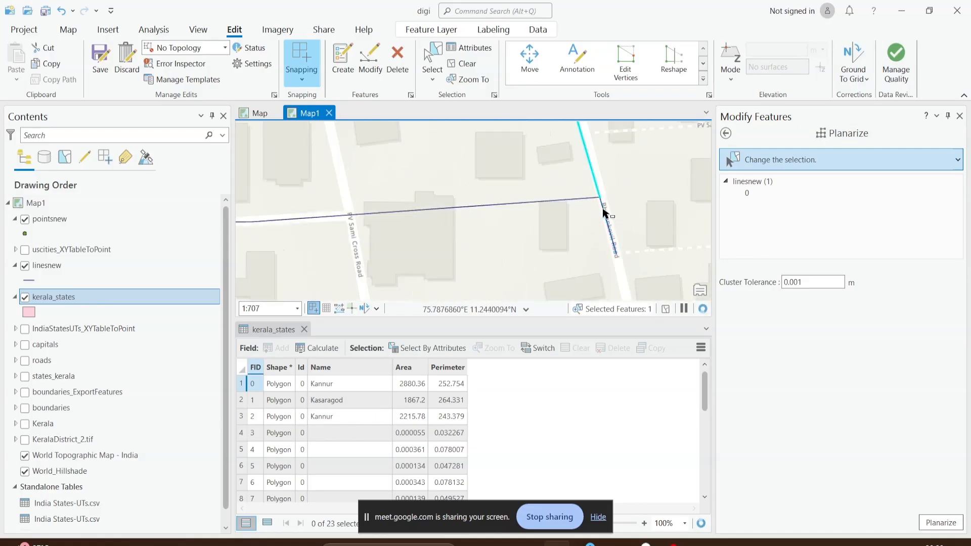
{"action": "left_click", "coordinate": [603, 209]}
{"action": "left_click", "coordinate": [597, 186]}
{"action": "left_click", "coordinate": [604, 209]}
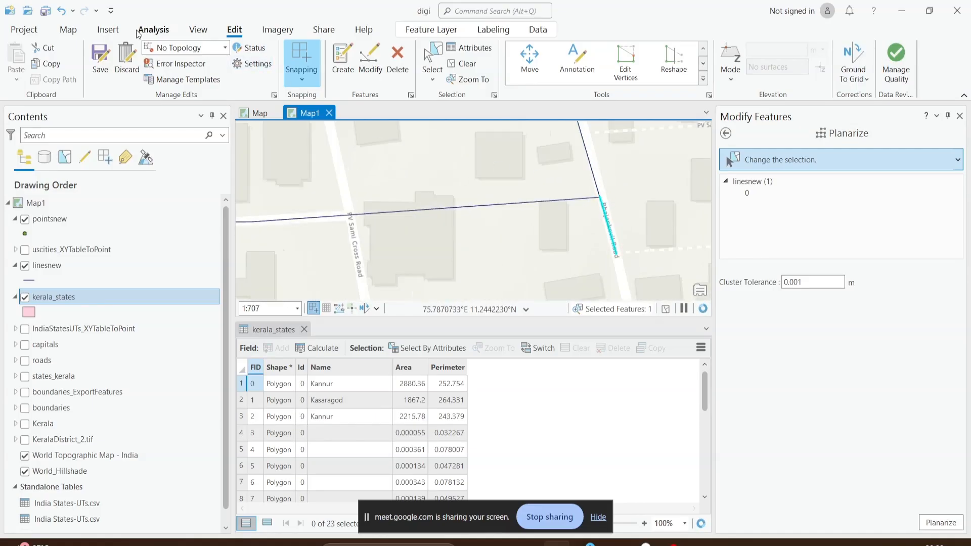
Undo the Planarize and select the eastern cross line and the Marzook Road line to check whether each is one feature.
{"action": "left_click", "coordinate": [61, 10]}
{"action": "left_click", "coordinate": [590, 191]}
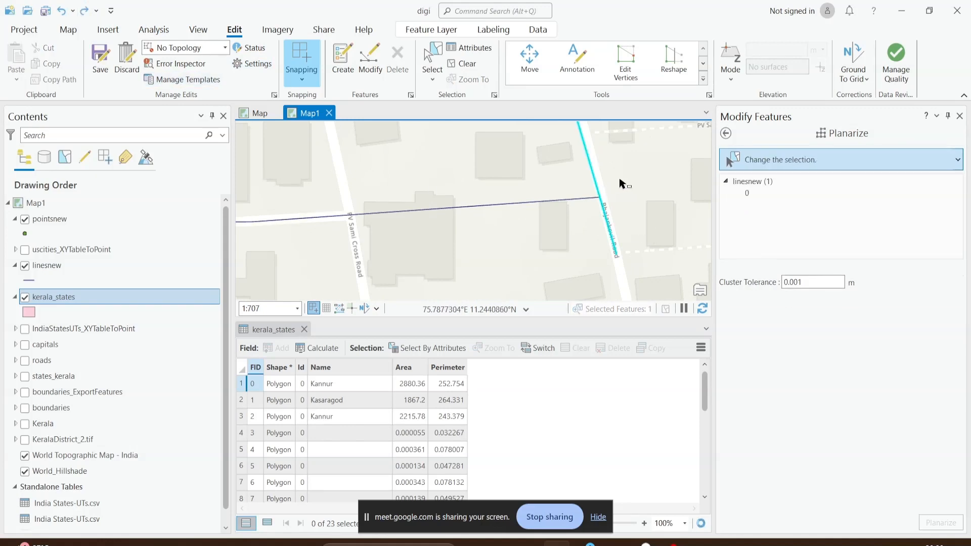
{"action": "scroll", "coordinate": [621, 205], "scroll_direction": "down", "scroll_amount": 3}
{"action": "scroll", "coordinate": [612, 196], "scroll_direction": "up", "scroll_amount": 3}
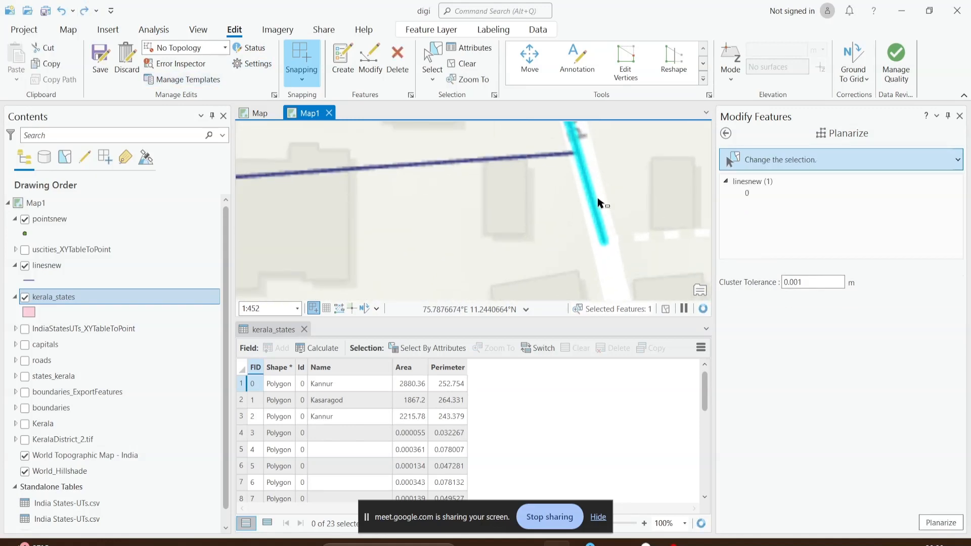
{"action": "scroll", "coordinate": [600, 193], "scroll_direction": "down", "scroll_amount": 3}
{"action": "scroll", "coordinate": [518, 182], "scroll_direction": "up", "scroll_amount": 1}
{"action": "left_click", "coordinate": [519, 185]}
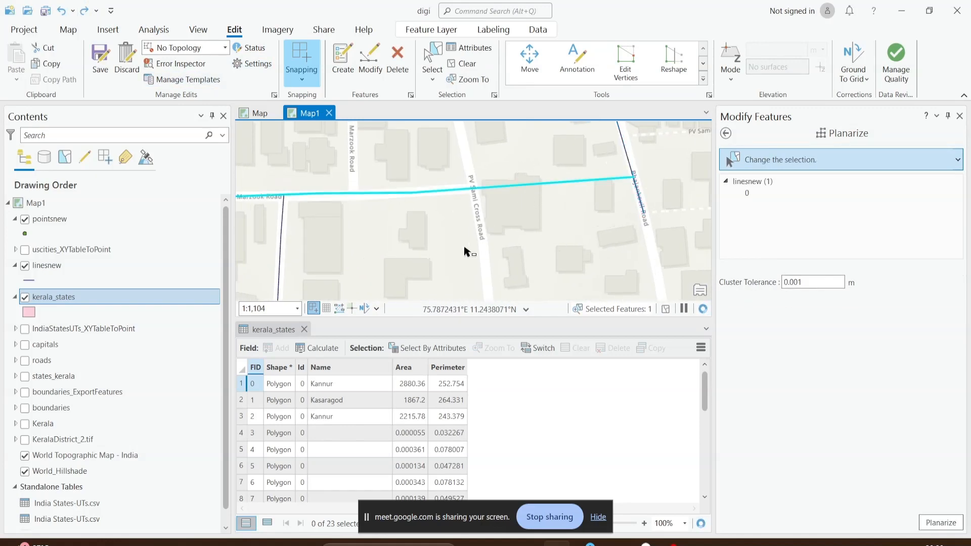
{"action": "left_click_drag", "start_coordinate": [461, 247], "coordinate": [615, 239]}
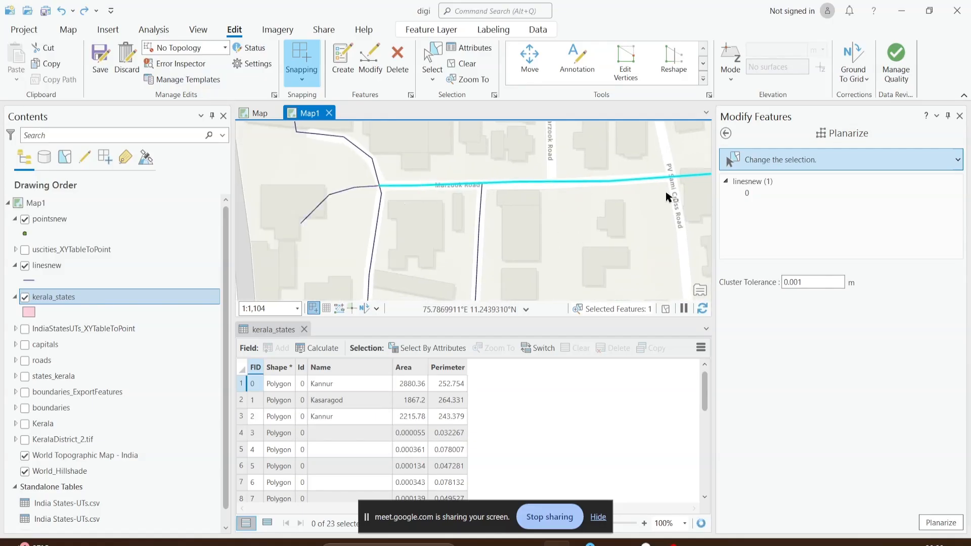
Run Planarize again on the complete set of linesnew features.
{"action": "scroll", "coordinate": [667, 193], "scroll_direction": "down", "scroll_amount": 4}
{"action": "left_click", "coordinate": [726, 133]}
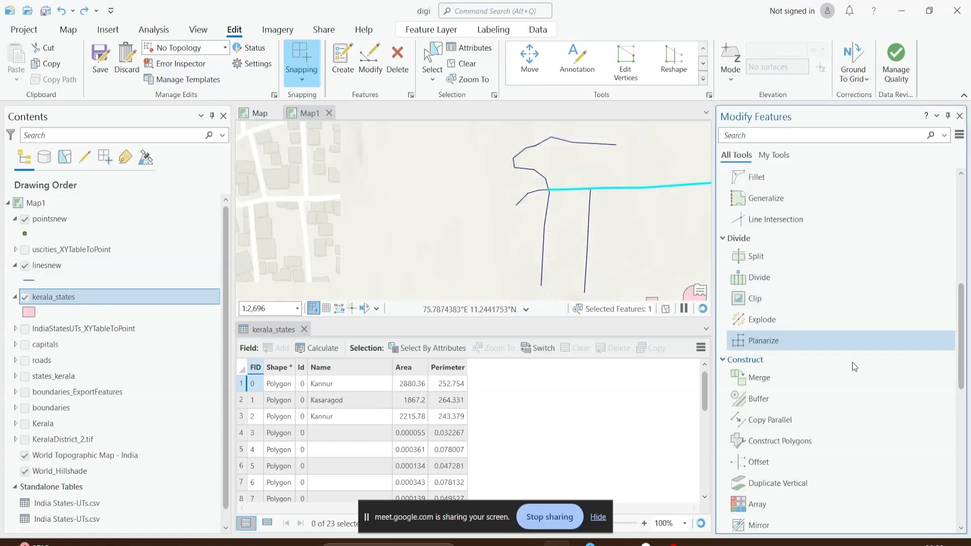
{"action": "left_click", "coordinate": [764, 343]}
{"action": "left_click_drag", "start_coordinate": [635, 232], "coordinate": [534, 242]}
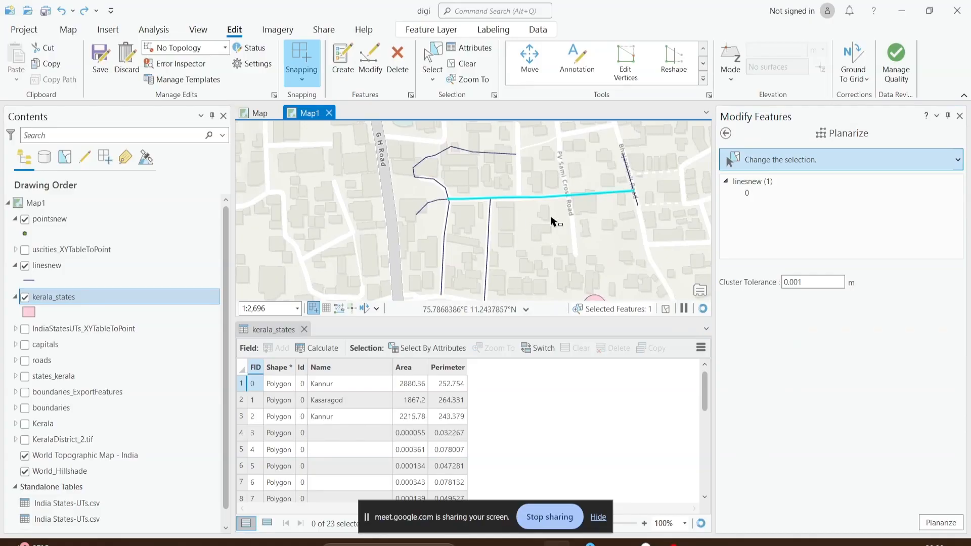
{"action": "left_click_drag", "start_coordinate": [309, 135], "coordinate": [666, 285]}
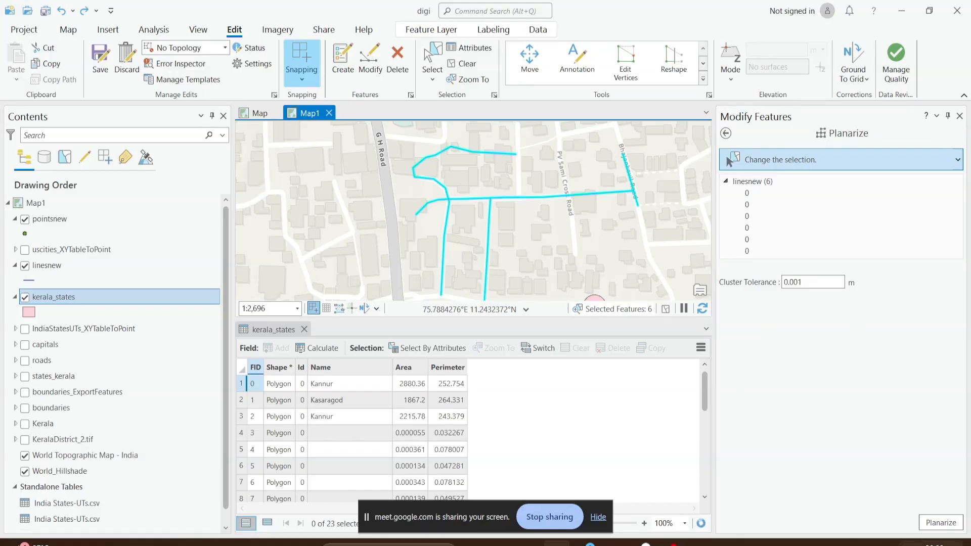
{"action": "left_click", "coordinate": [939, 523]}
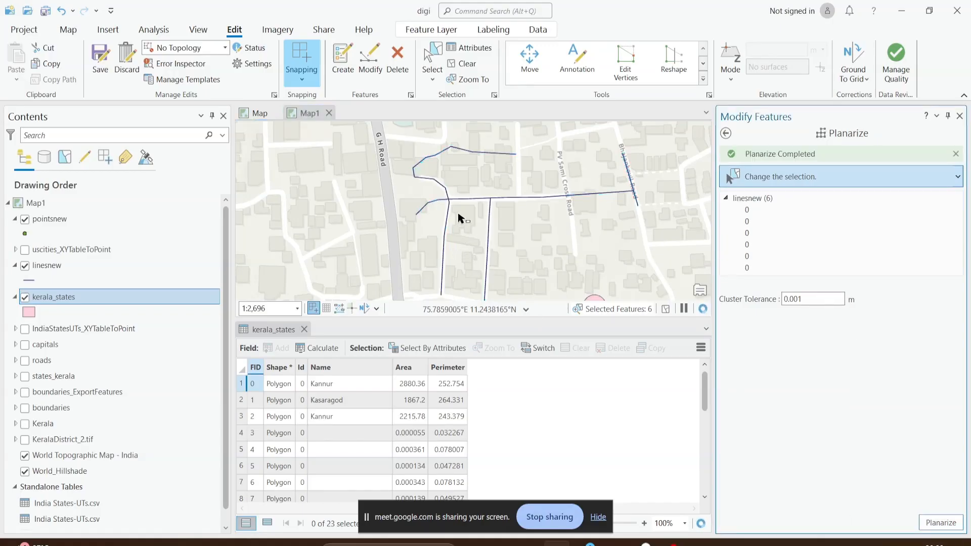
Check the planarized segments on Marzook Road and the eastern cross line individually, and select all linesnew features together.
{"action": "scroll", "coordinate": [459, 217], "scroll_direction": "up", "scroll_amount": 2}
{"action": "left_click", "coordinate": [466, 193]}
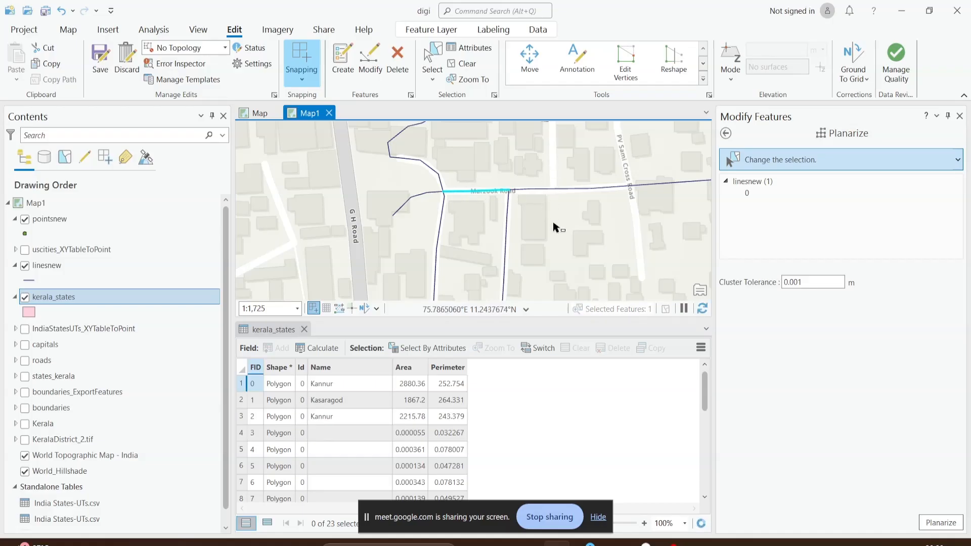
{"action": "left_click", "coordinate": [555, 189]}
{"action": "left_click_drag", "start_coordinate": [570, 207], "coordinate": [463, 231]}
{"action": "left_click_drag", "start_coordinate": [622, 207], "coordinate": [526, 231]}
{"action": "left_click", "coordinate": [518, 213]}
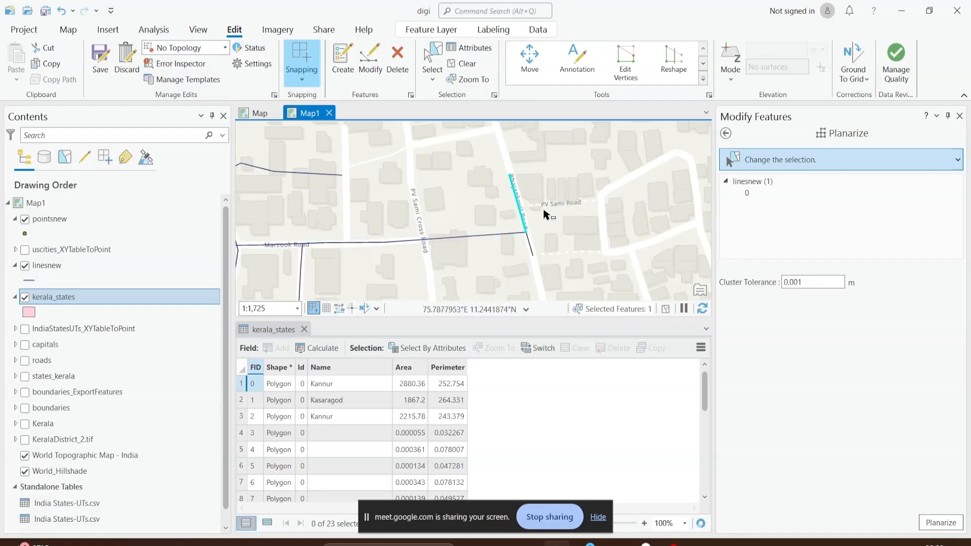
{"action": "scroll", "coordinate": [560, 241], "scroll_direction": "down", "scroll_amount": 2}
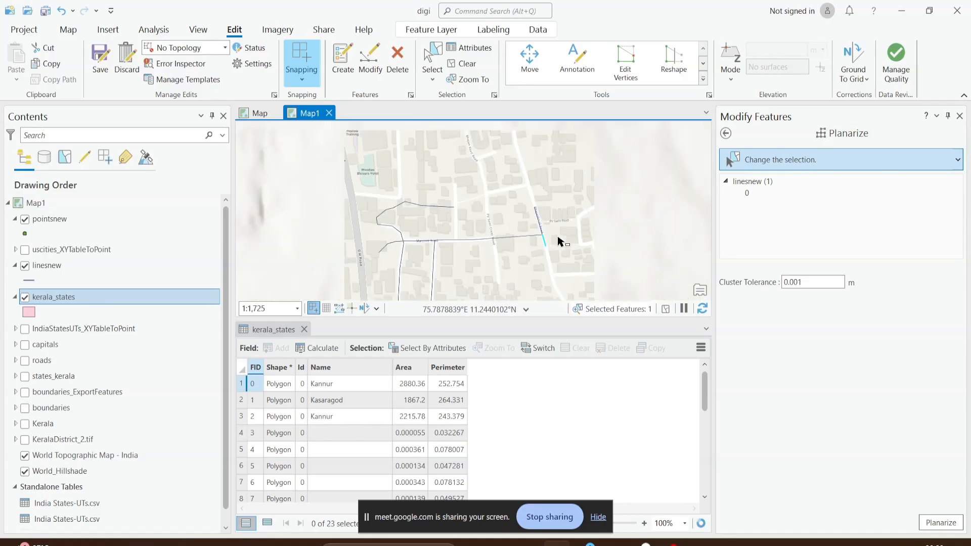
{"action": "scroll", "coordinate": [560, 241], "scroll_direction": "down", "scroll_amount": 3}
{"action": "left_click_drag", "start_coordinate": [410, 196], "coordinate": [587, 250]}
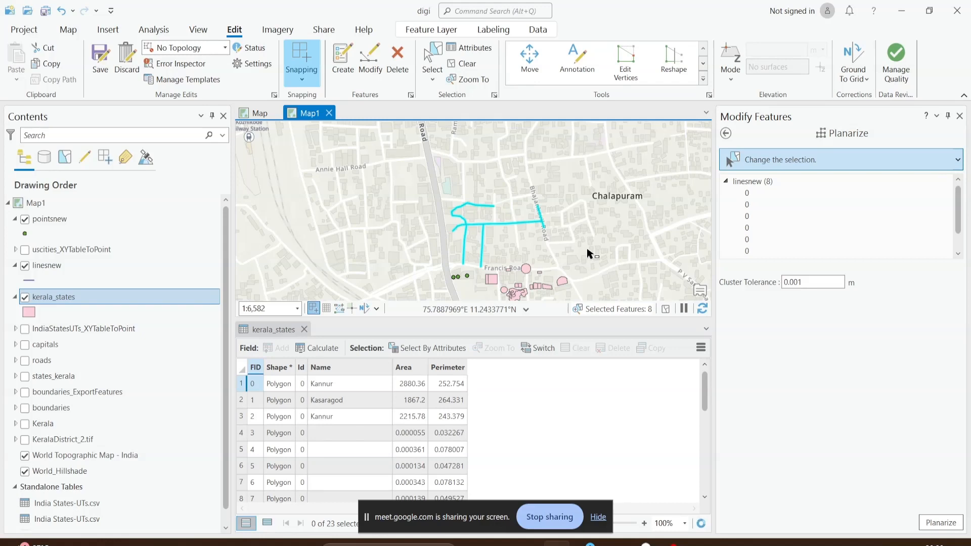
Start the Buffer tool from the Construct group with only the northern segment of the eastern cross line selected.
{"action": "left_click", "coordinate": [726, 134]}
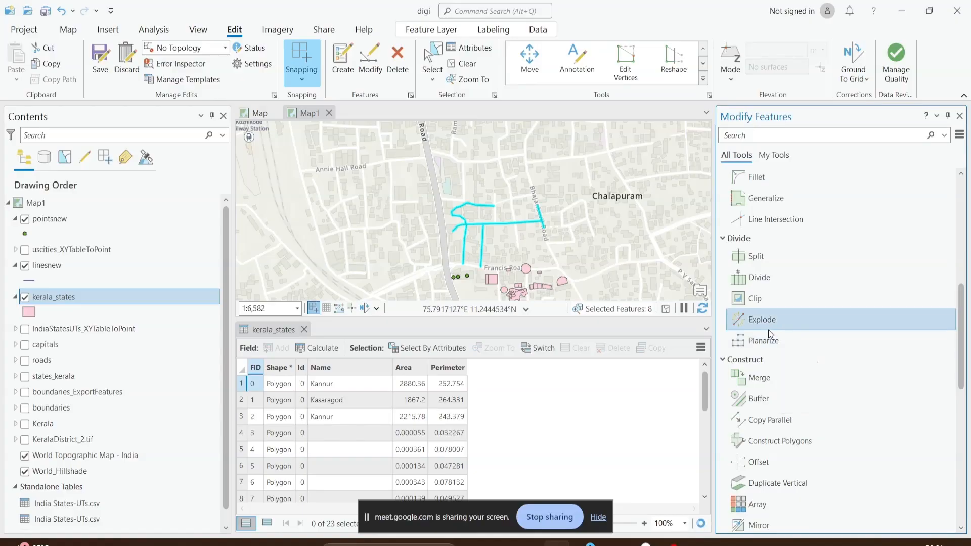
{"action": "scroll", "coordinate": [790, 262], "scroll_direction": "down", "scroll_amount": 1}
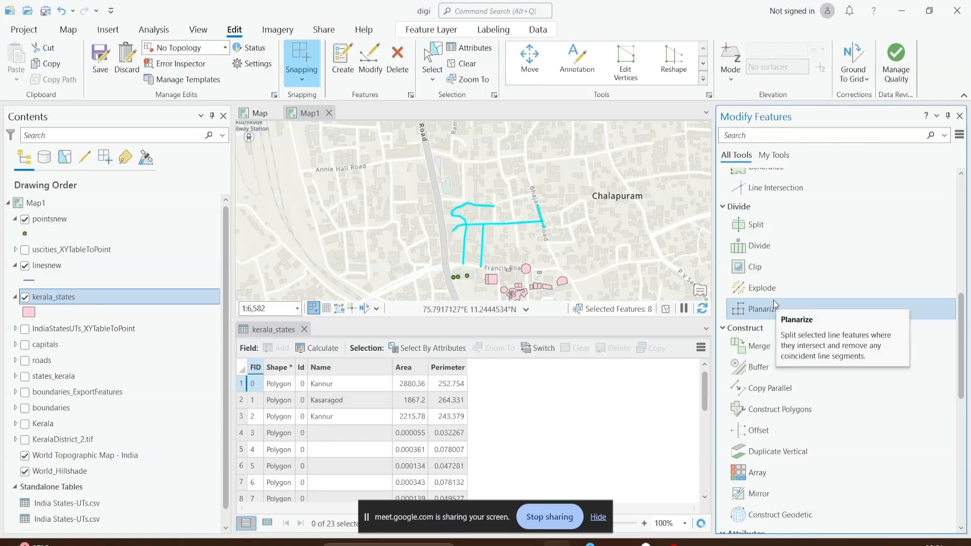
{"action": "scroll", "coordinate": [773, 300], "scroll_direction": "down", "scroll_amount": 1}
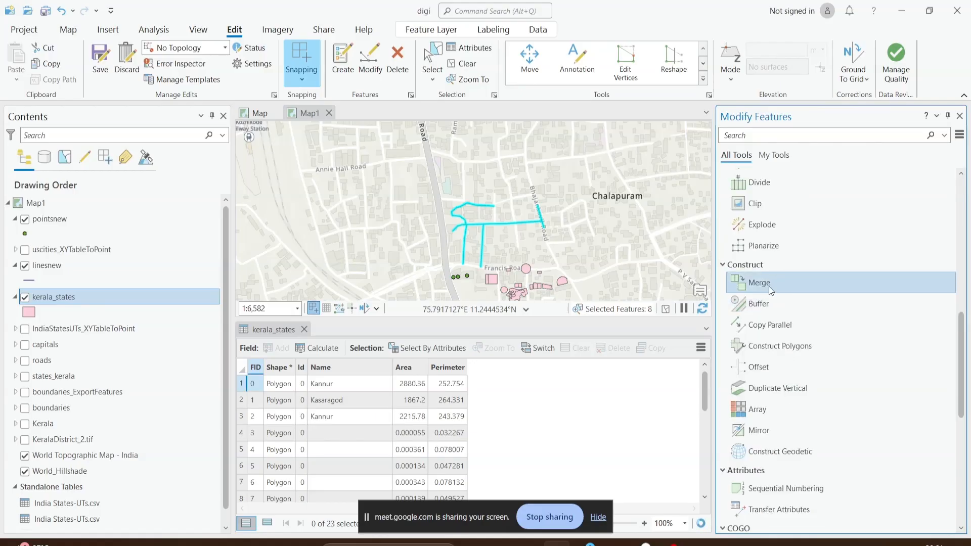
{"action": "scroll", "coordinate": [789, 238], "scroll_direction": "down", "scroll_amount": 1}
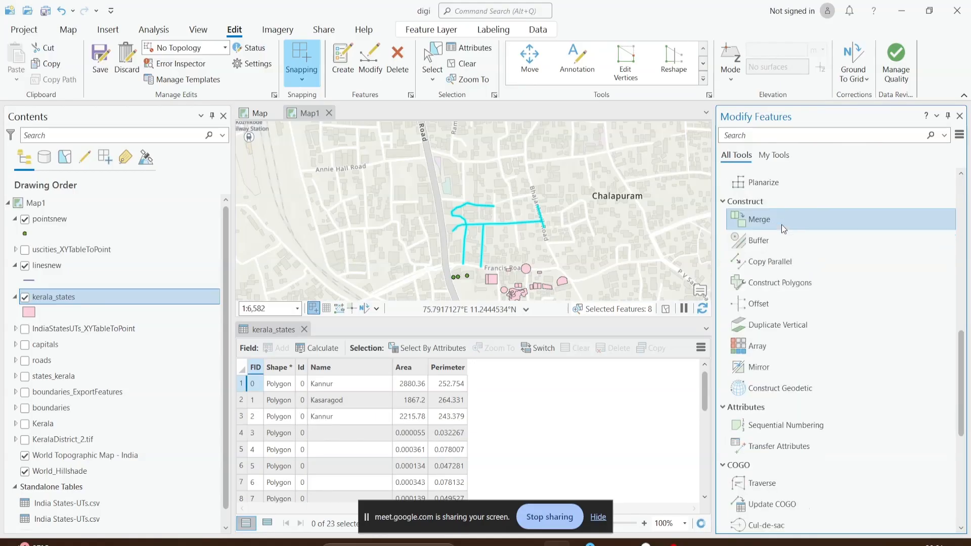
{"action": "left_click", "coordinate": [751, 241]}
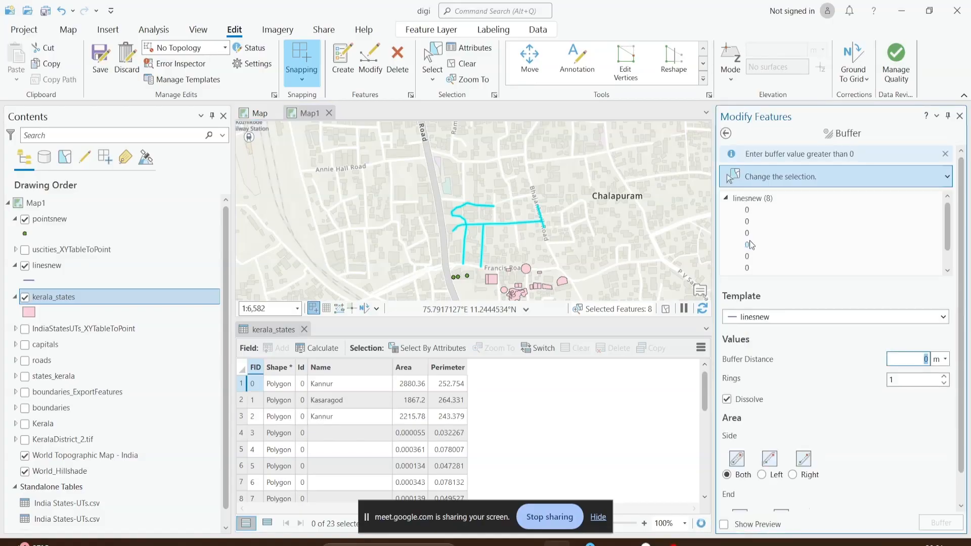
{"action": "left_click", "coordinate": [748, 245]}
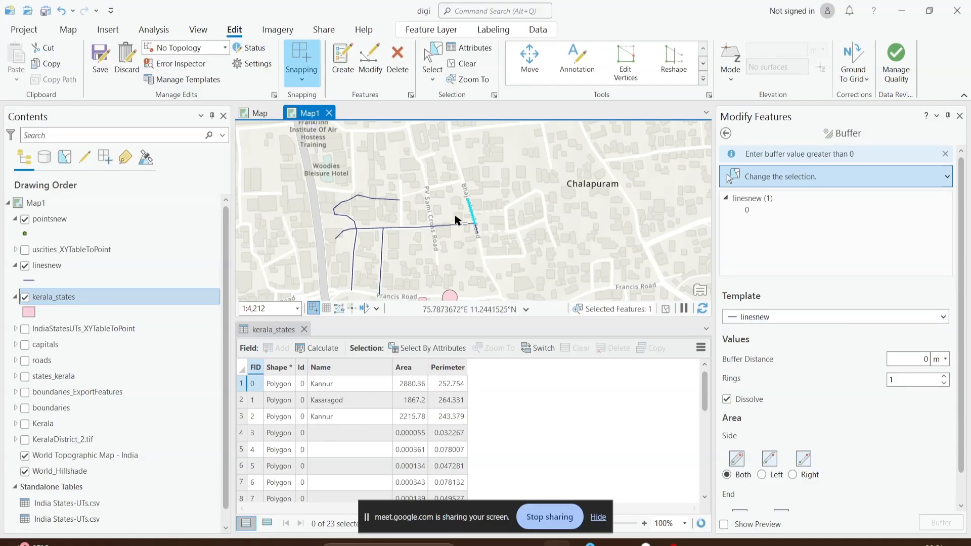
{"action": "left_click_drag", "start_coordinate": [422, 287], "coordinate": [423, 251]}
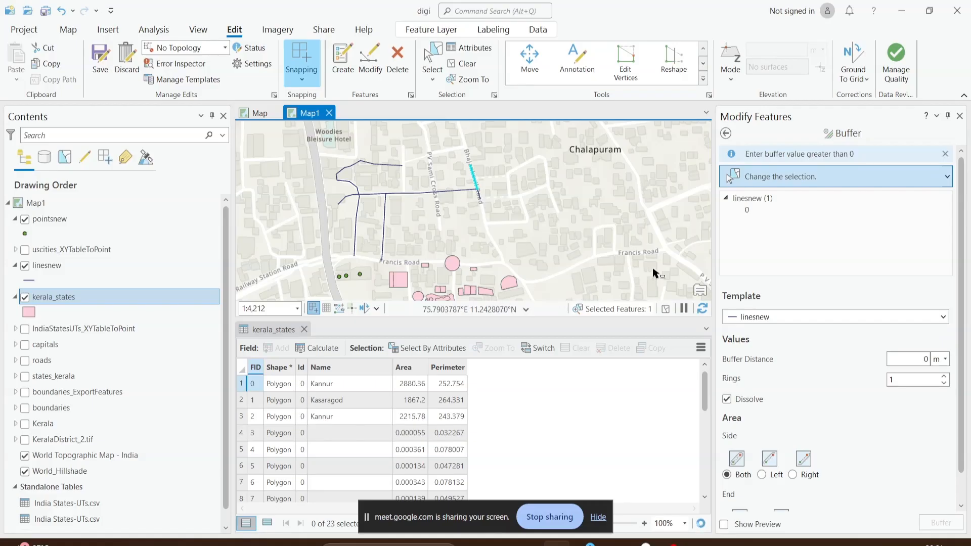
{"action": "scroll", "coordinate": [471, 183], "scroll_direction": "up", "scroll_amount": 3}
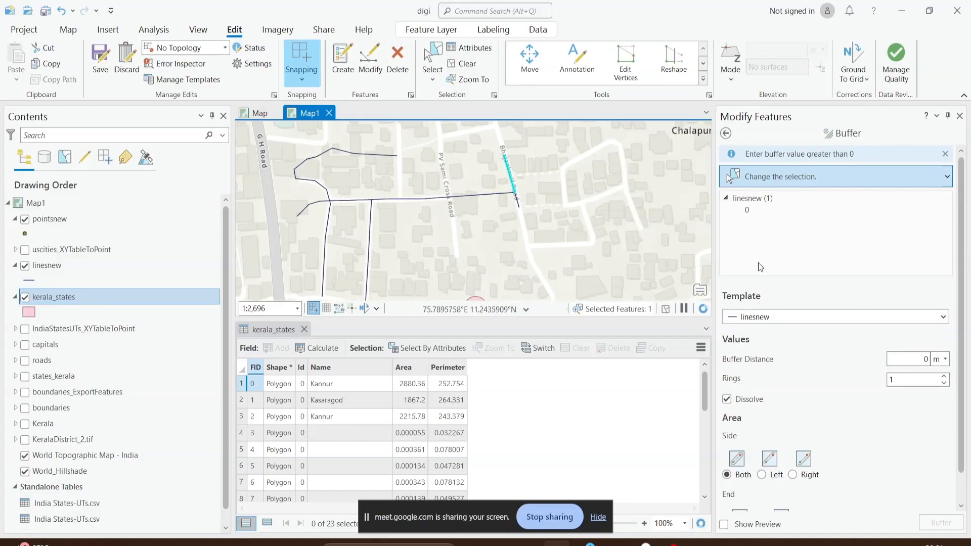
Set the buffer distance to 10 m on both sides with round ends and show the buffer preview on the map.
{"action": "scroll", "coordinate": [757, 263], "scroll_direction": "down", "scroll_amount": 1}
{"action": "left_click", "coordinate": [926, 330]}
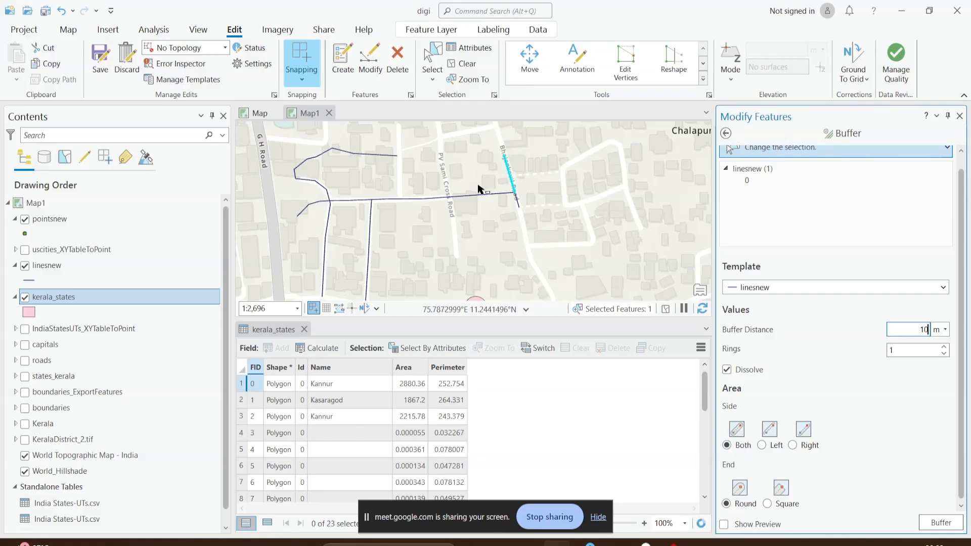
{"action": "scroll", "coordinate": [515, 174], "scroll_direction": "down", "scroll_amount": 3}
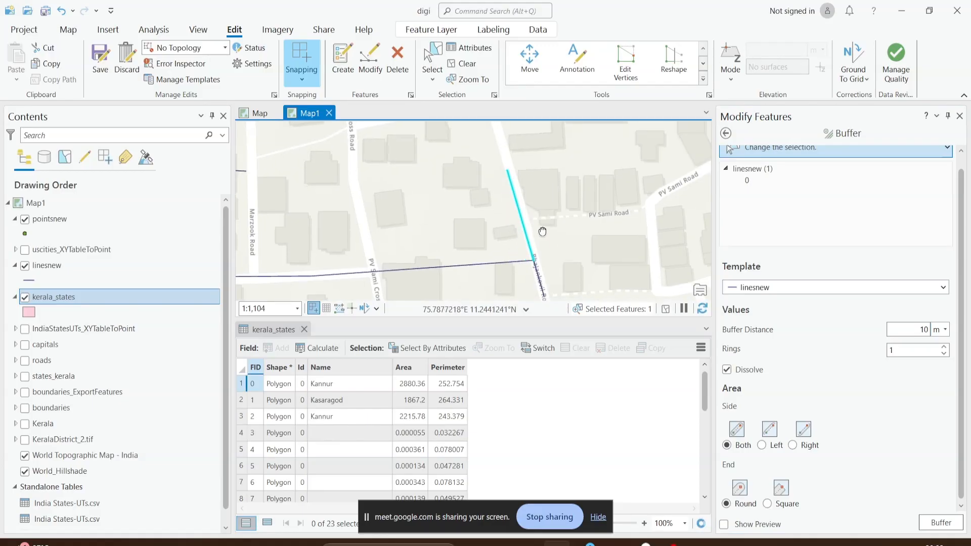
{"action": "left_click_drag", "start_coordinate": [542, 232], "coordinate": [533, 203]}
{"action": "left_click", "coordinate": [726, 445]}
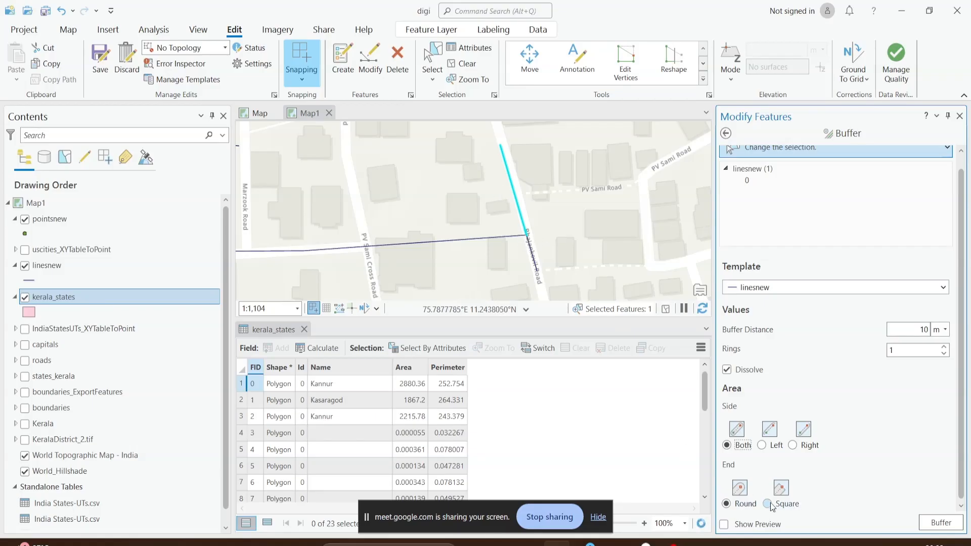
{"action": "left_click", "coordinate": [724, 526]}
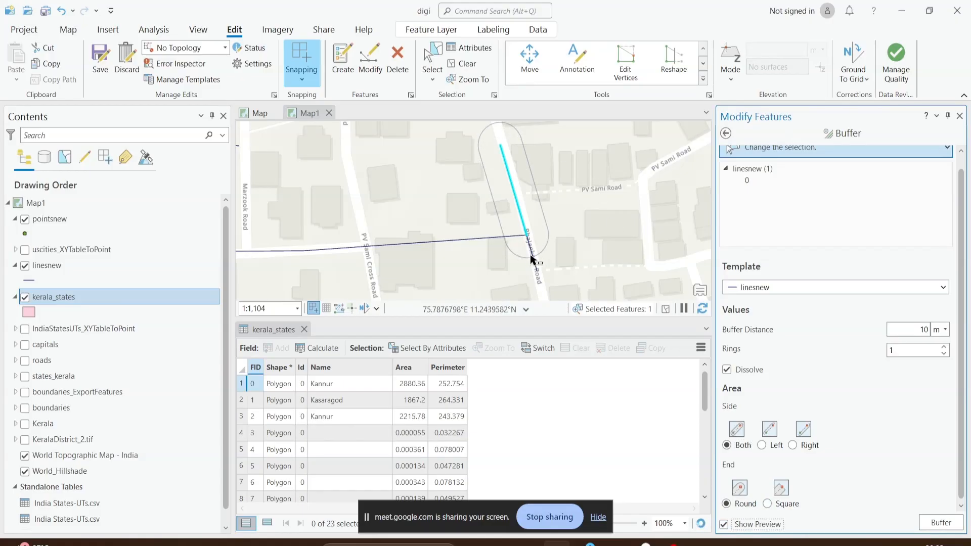
Preview the selected line's buffer with square ends, on both sides, on the left side only and on the right side only.
{"action": "left_click", "coordinate": [781, 501]}
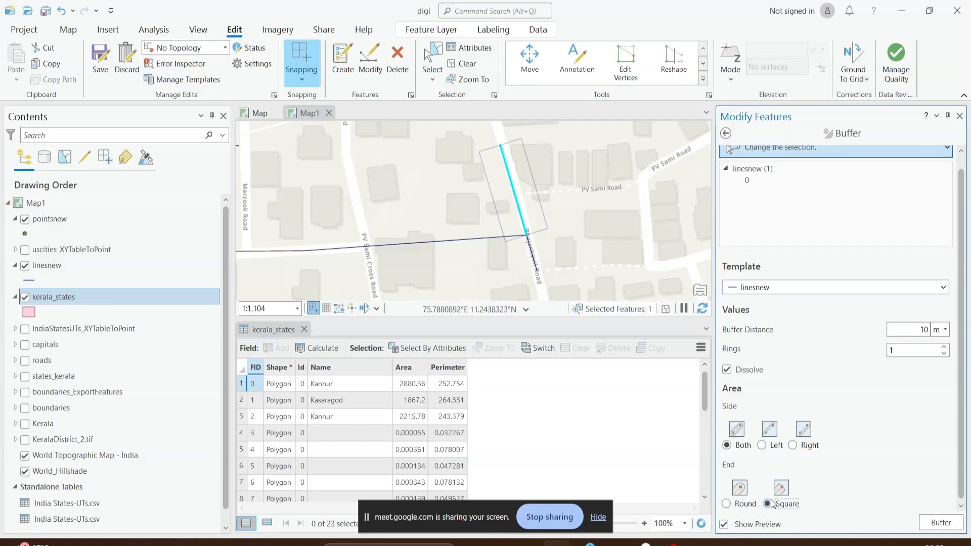
{"action": "left_click", "coordinate": [739, 445]}
{"action": "left_click", "coordinate": [767, 450]}
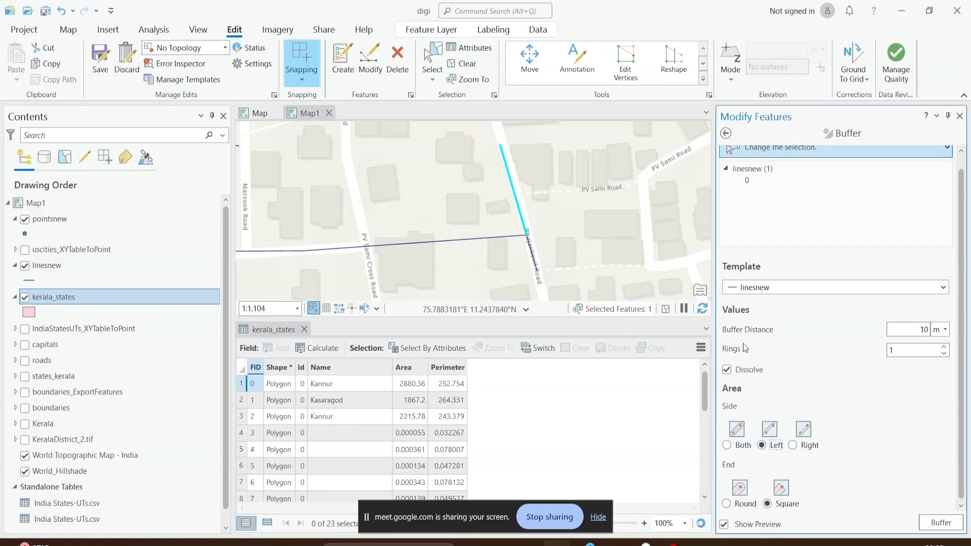
{"action": "left_click", "coordinate": [793, 446]}
Create the 10 m linesnew buffer on both sides of the line with round ends.
{"action": "left_click", "coordinate": [736, 449]}
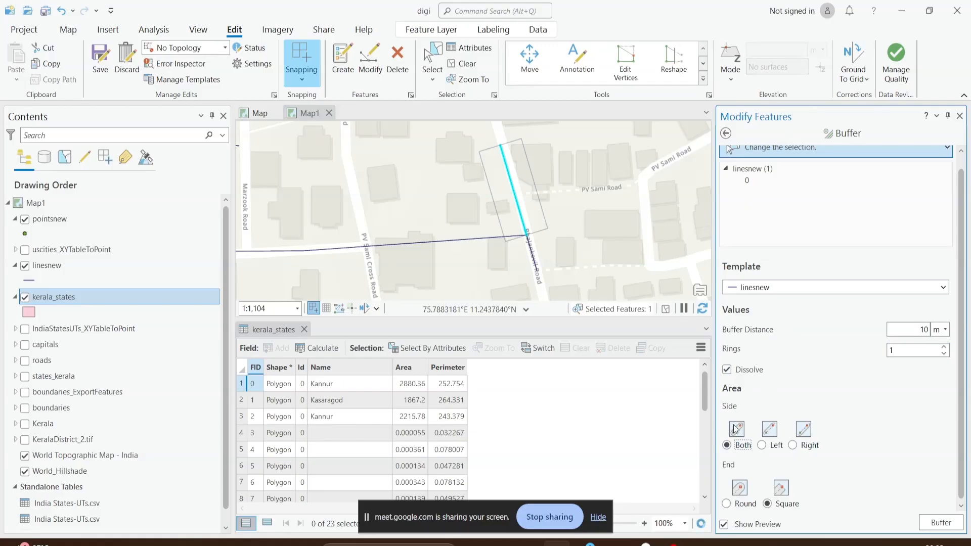
{"action": "left_click", "coordinate": [728, 501]}
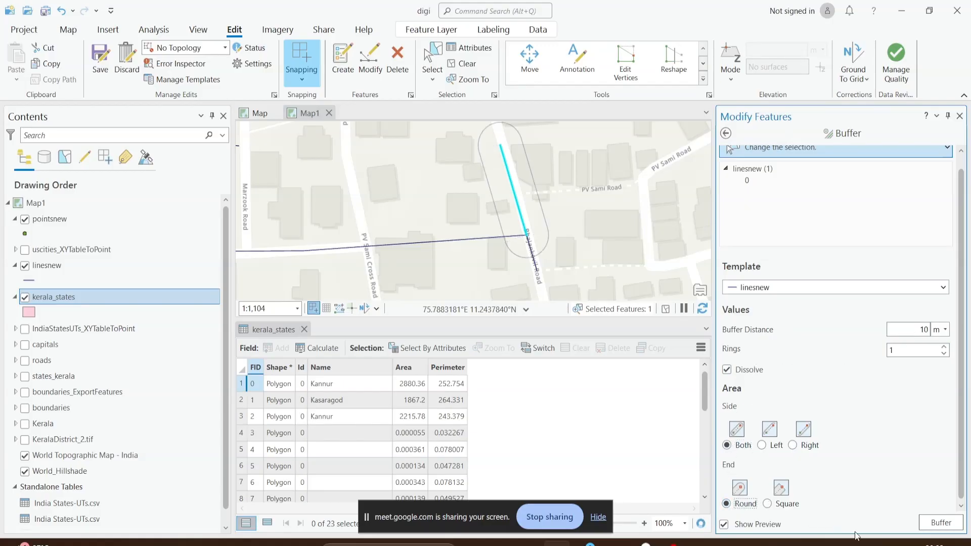
{"action": "left_click", "coordinate": [932, 526]}
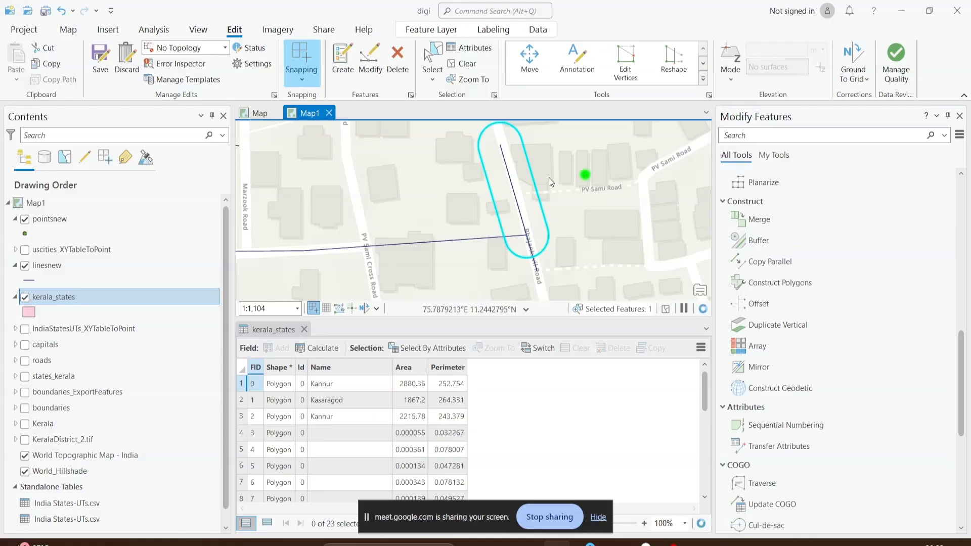
Check the new buffer outline by selecting it on its own, and clear the selection.
{"action": "left_click", "coordinate": [554, 285]}
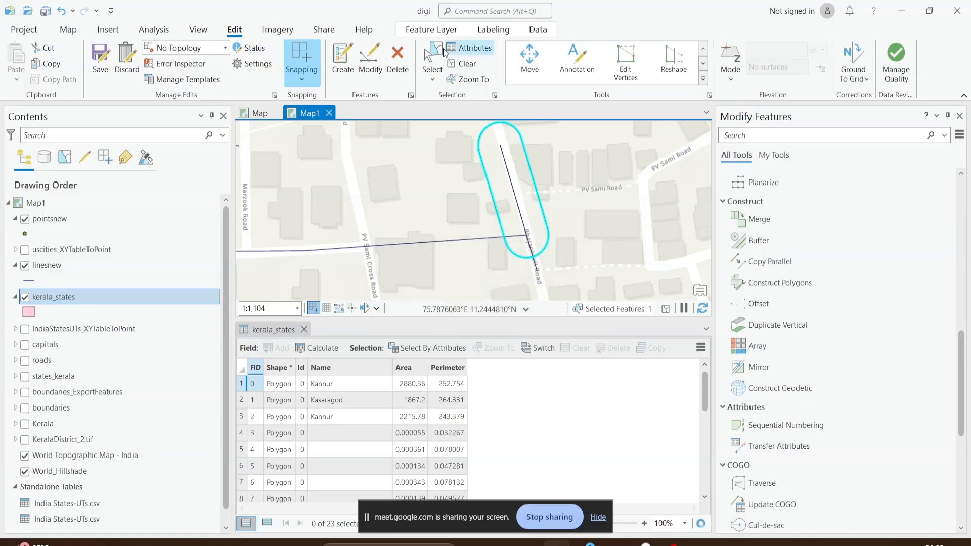
{"action": "left_click", "coordinate": [437, 55]}
{"action": "left_click", "coordinate": [567, 226]}
{"action": "left_click", "coordinate": [543, 217]}
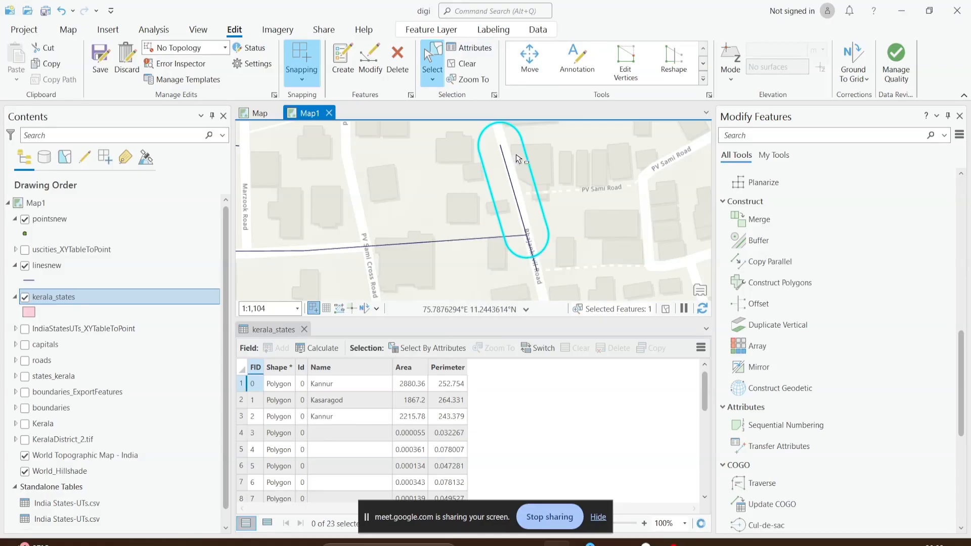
{"action": "left_click", "coordinate": [547, 175]}
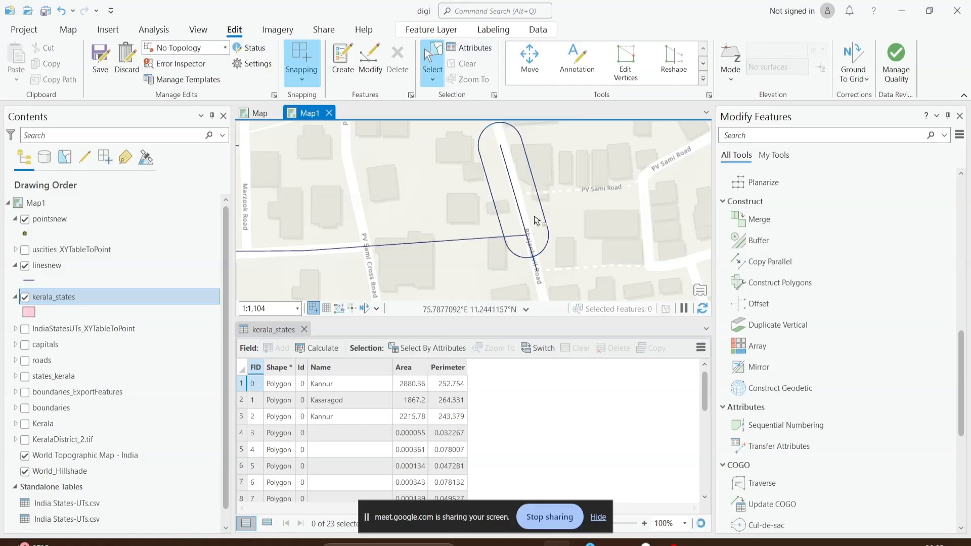
{"action": "left_click", "coordinate": [544, 244]}
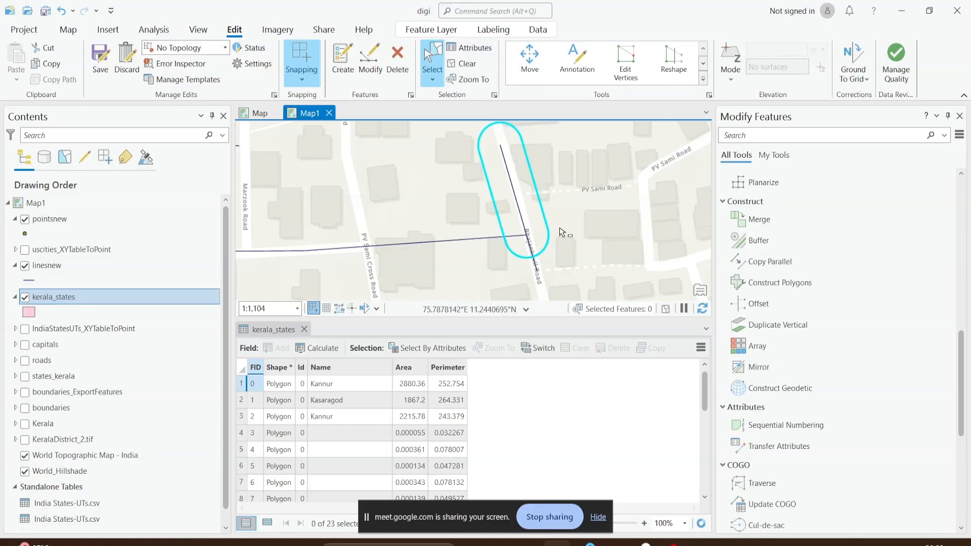
{"action": "left_click", "coordinate": [560, 232]}
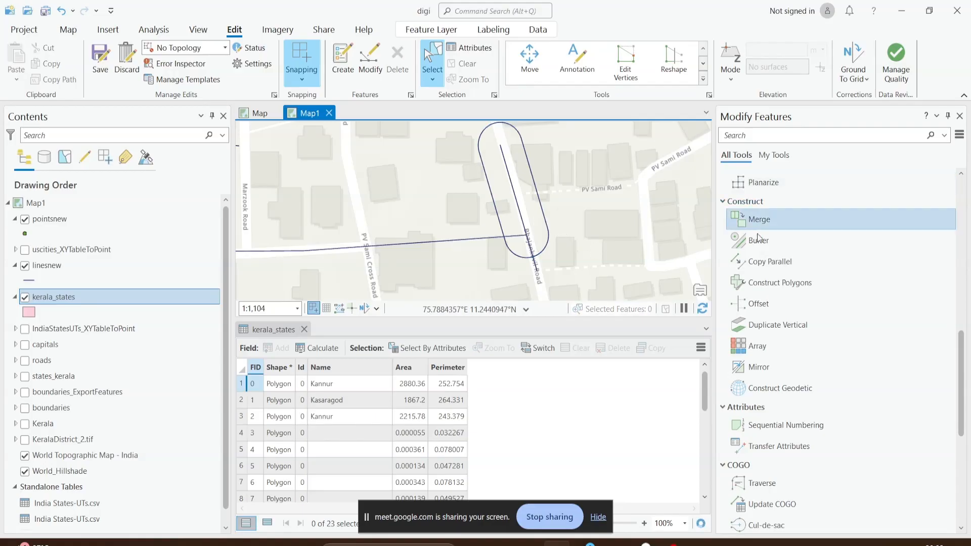
{"action": "left_click", "coordinate": [758, 240]}
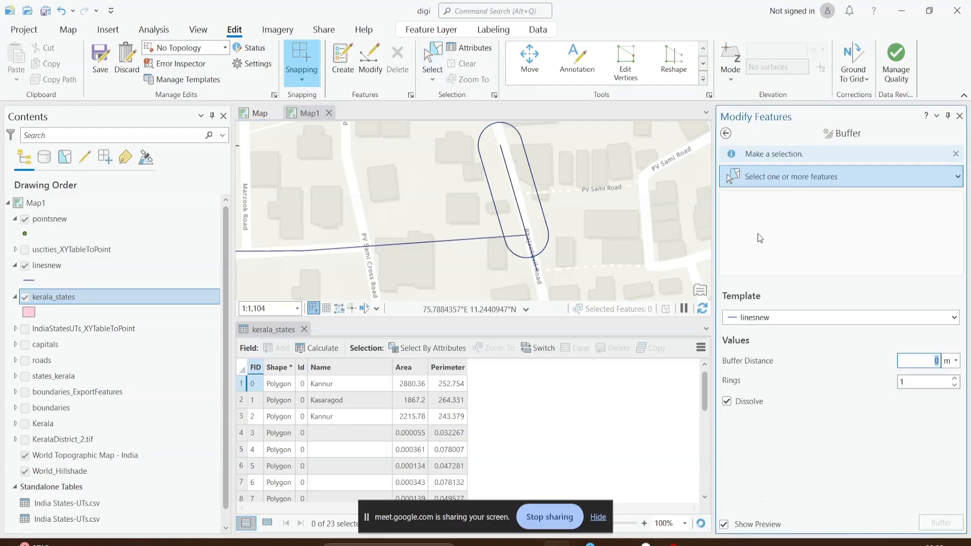
{"action": "left_click", "coordinate": [756, 317]}
{"action": "left_click", "coordinate": [782, 281]}
{"action": "left_click", "coordinate": [768, 178]}
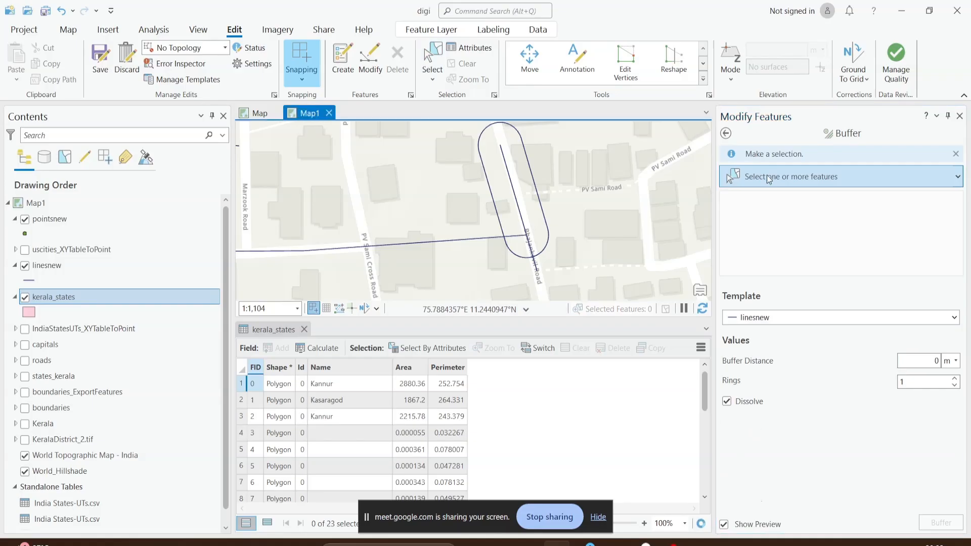
{"action": "left_click", "coordinate": [726, 133]}
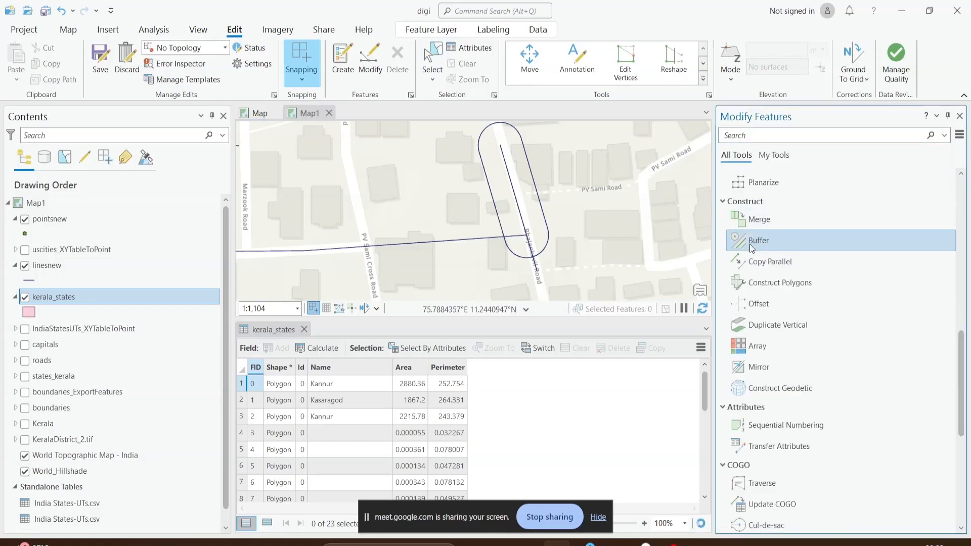
Select the easternmost of the three pointsnew points south of Francis Road and start the Buffer tool on it.
{"action": "scroll", "coordinate": [470, 237], "scroll_direction": "down", "scroll_amount": 1}
{"action": "scroll", "coordinate": [470, 237], "scroll_direction": "down", "scroll_amount": 2}
{"action": "left_click_drag", "start_coordinate": [470, 237], "coordinate": [541, 173]}
{"action": "scroll", "coordinate": [447, 256], "scroll_direction": "up", "scroll_amount": 2}
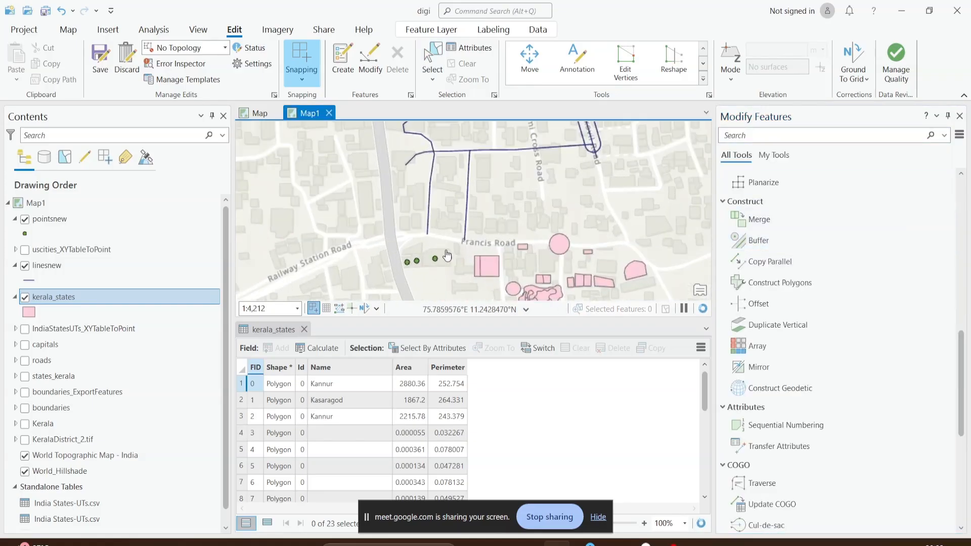
{"action": "left_click_drag", "start_coordinate": [448, 256], "coordinate": [479, 254]}
{"action": "scroll", "coordinate": [452, 212], "scroll_direction": "up", "scroll_amount": 2}
{"action": "left_click", "coordinate": [433, 57]}
{"action": "scroll", "coordinate": [480, 258], "scroll_direction": "down", "scroll_amount": 2}
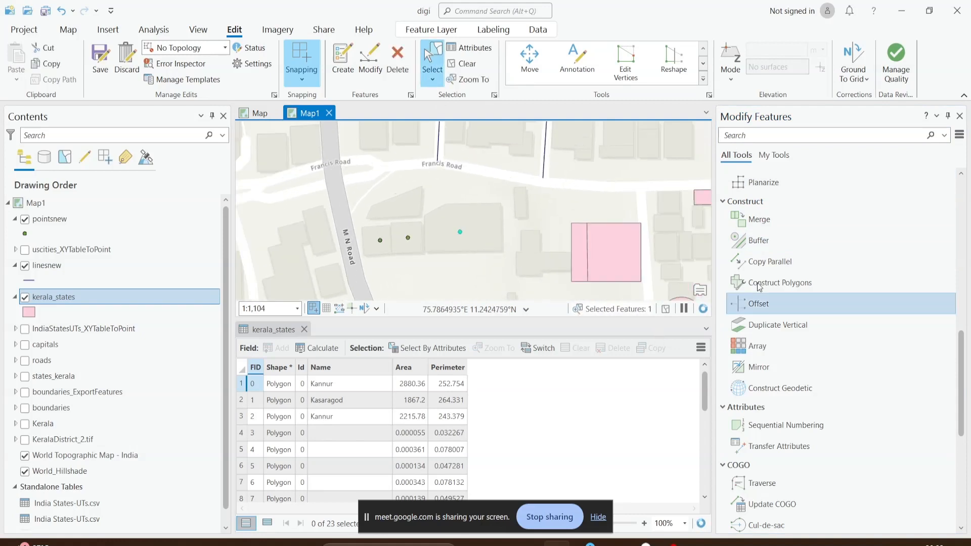
{"action": "left_click", "coordinate": [758, 241]}
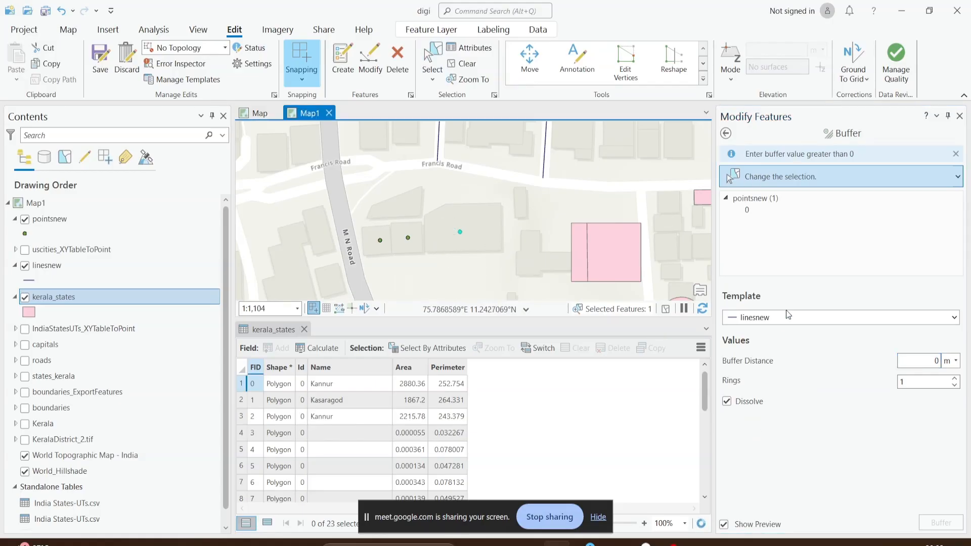
Create a 10 m buffer around the selected point using the kerala_states polygon template.
{"action": "left_click", "coordinate": [760, 321]}
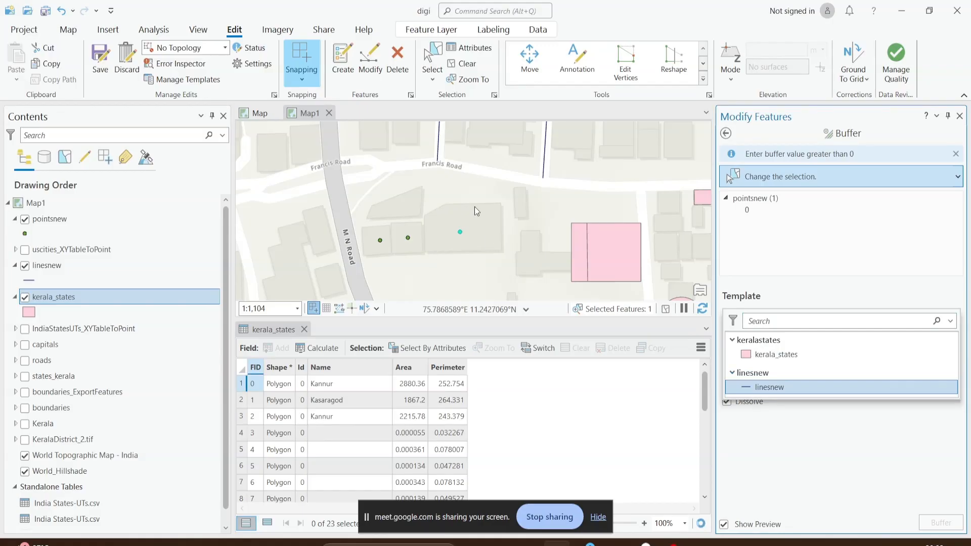
{"action": "left_click", "coordinate": [782, 355]}
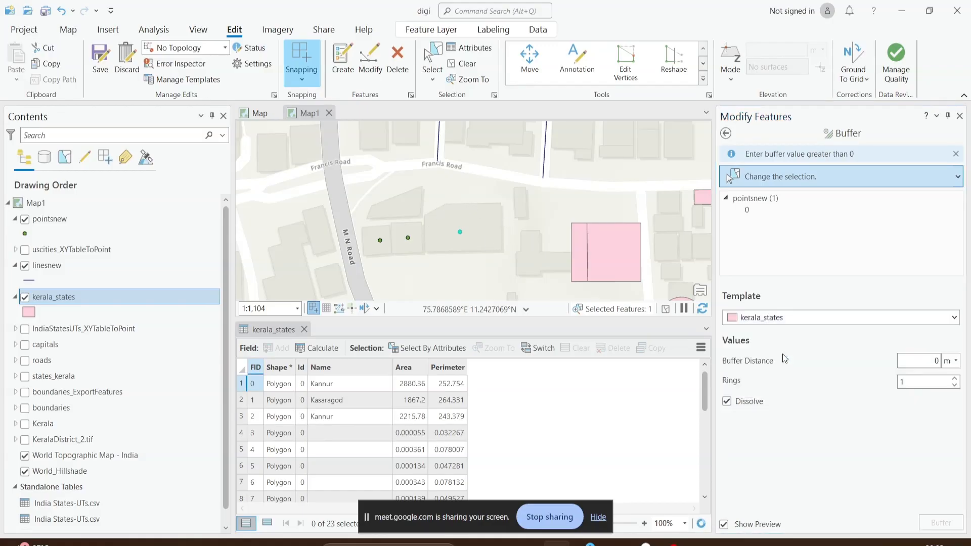
{"action": "double_click", "coordinate": [934, 361]}
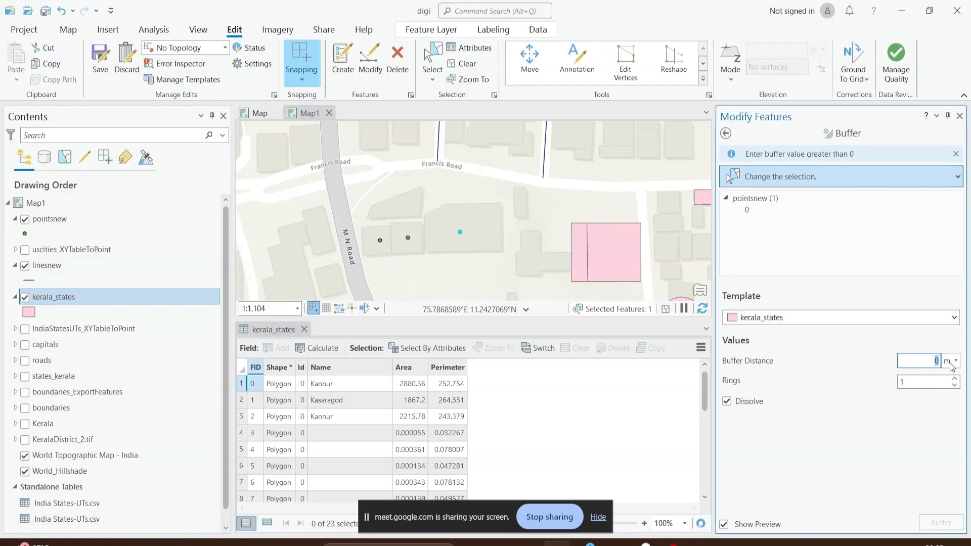
{"action": "type", "text": "10"}
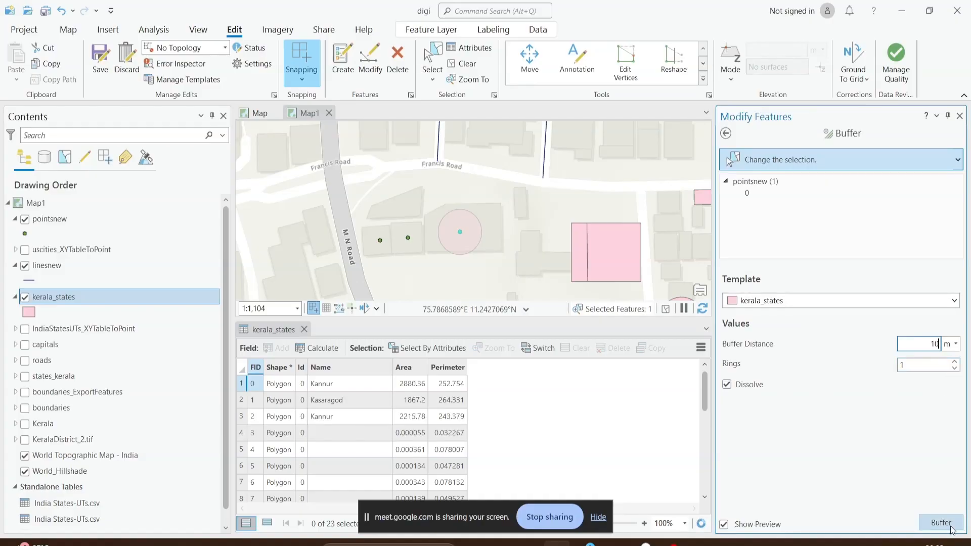
{"action": "left_click", "coordinate": [940, 523]}
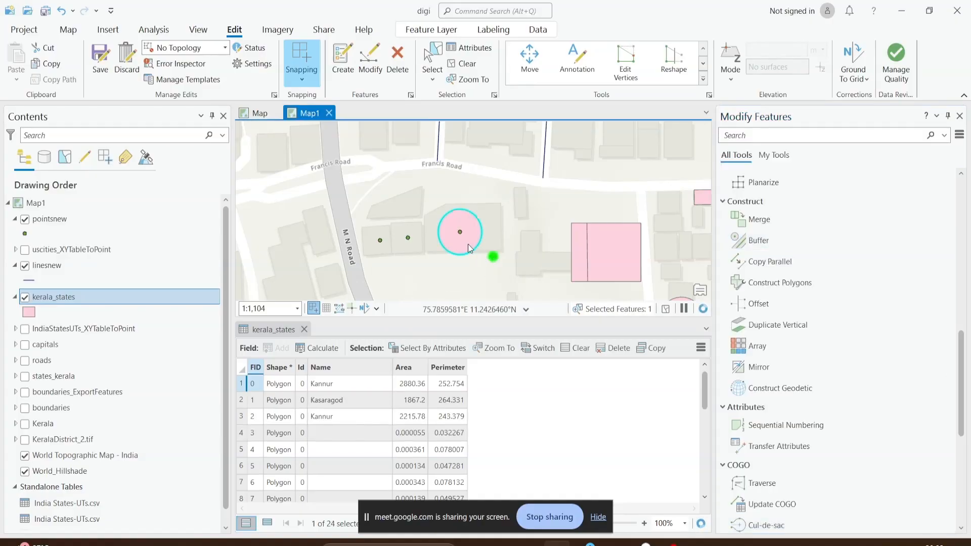
Measure the distance from the buffered point towards the edge of its circular buffer.
{"action": "left_click", "coordinate": [536, 280]}
{"action": "left_click", "coordinate": [432, 57]}
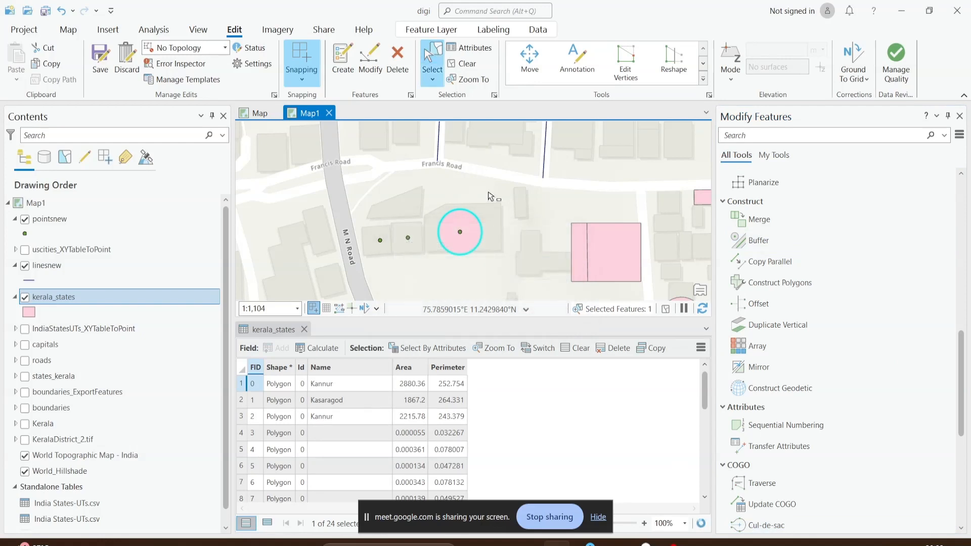
{"action": "scroll", "coordinate": [473, 243], "scroll_direction": "up", "scroll_amount": 2}
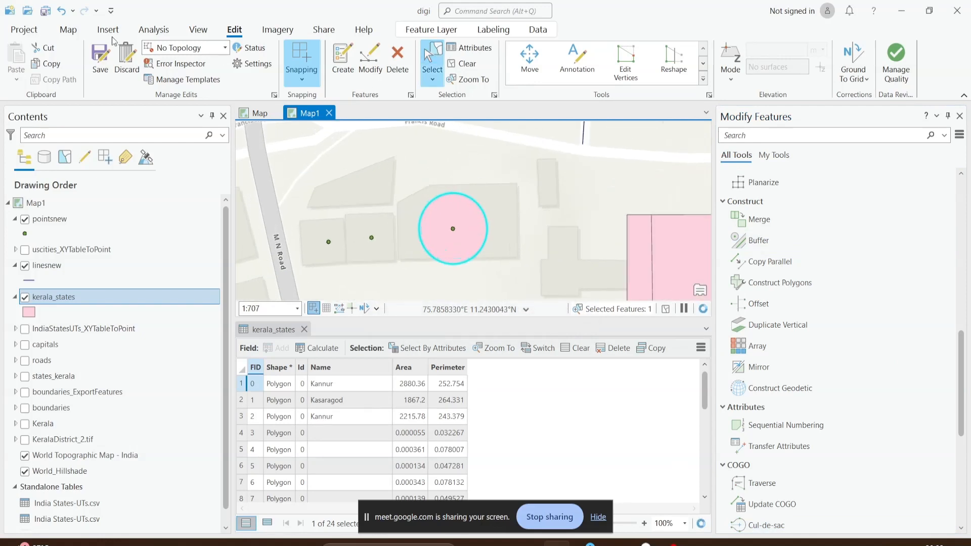
{"action": "left_click", "coordinate": [68, 29]}
{"action": "left_click", "coordinate": [543, 60]}
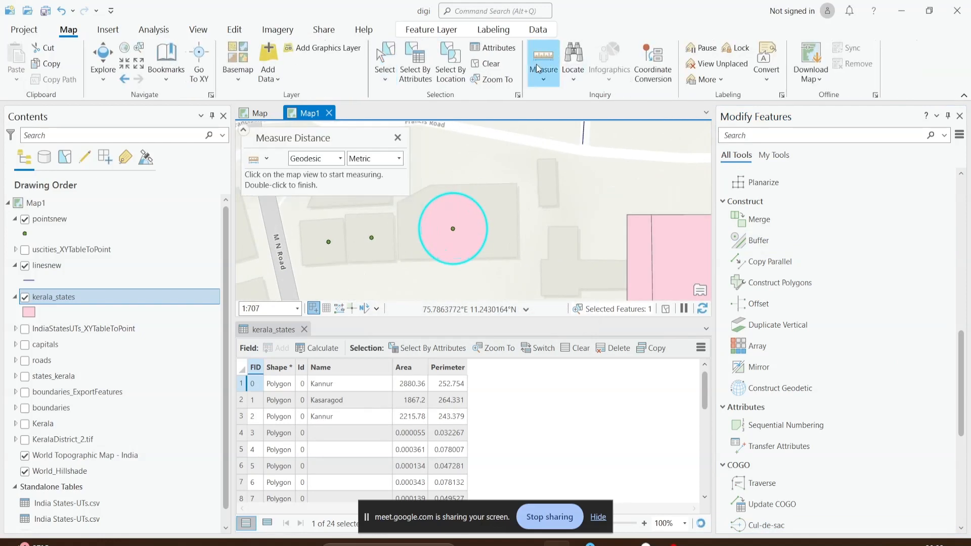
{"action": "left_click", "coordinate": [458, 231]}
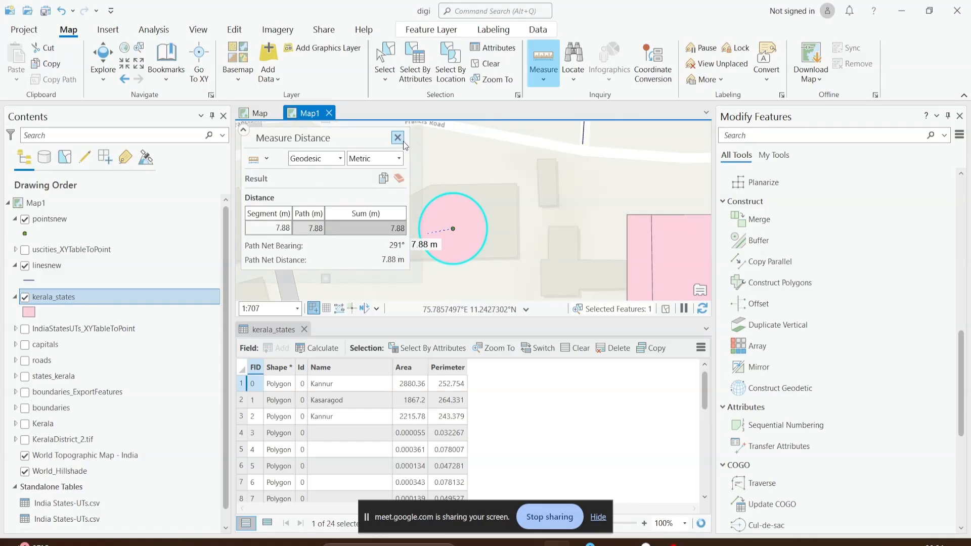
{"action": "key", "text": "Escape"}
Clear the selection and start the Buffer tool on the small rectangular kerala_states polygon south of Francis Road, west of the large circle.
{"action": "scroll", "coordinate": [516, 260], "scroll_direction": "down", "scroll_amount": 3}
{"action": "left_click_drag", "start_coordinate": [515, 260], "coordinate": [449, 214]}
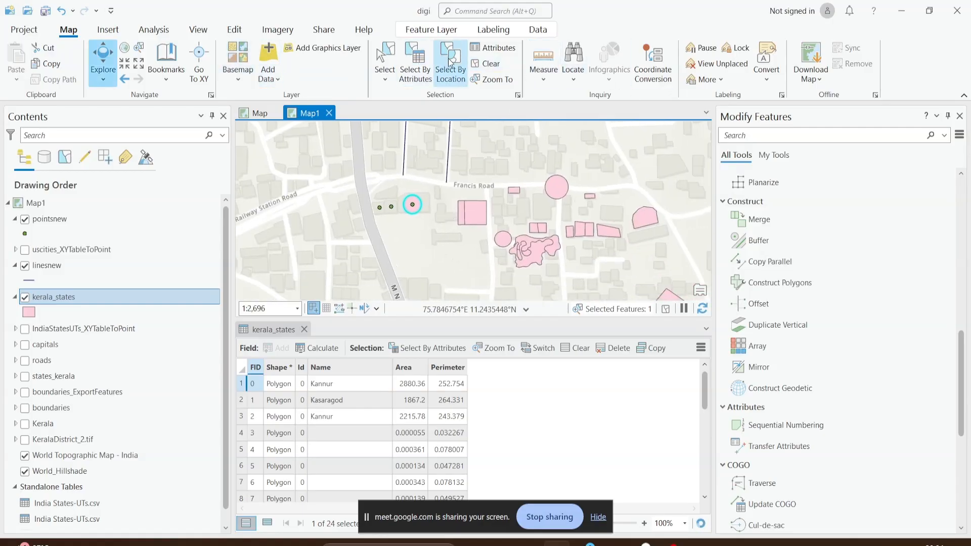
{"action": "left_click", "coordinate": [488, 63]}
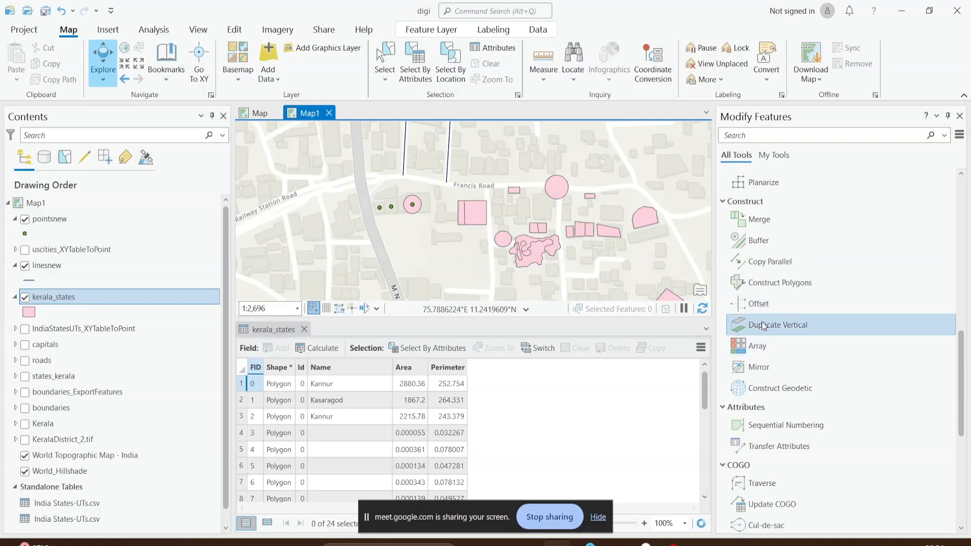
{"action": "left_click", "coordinate": [758, 242]}
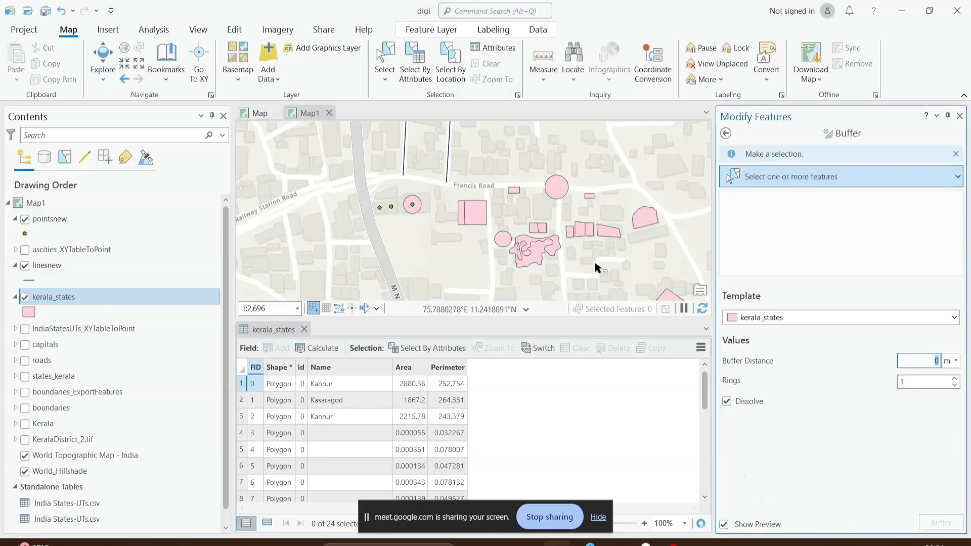
{"action": "scroll", "coordinate": [594, 252], "scroll_direction": "down", "scroll_amount": 2}
{"action": "left_click_drag", "start_coordinate": [498, 192], "coordinate": [502, 240]}
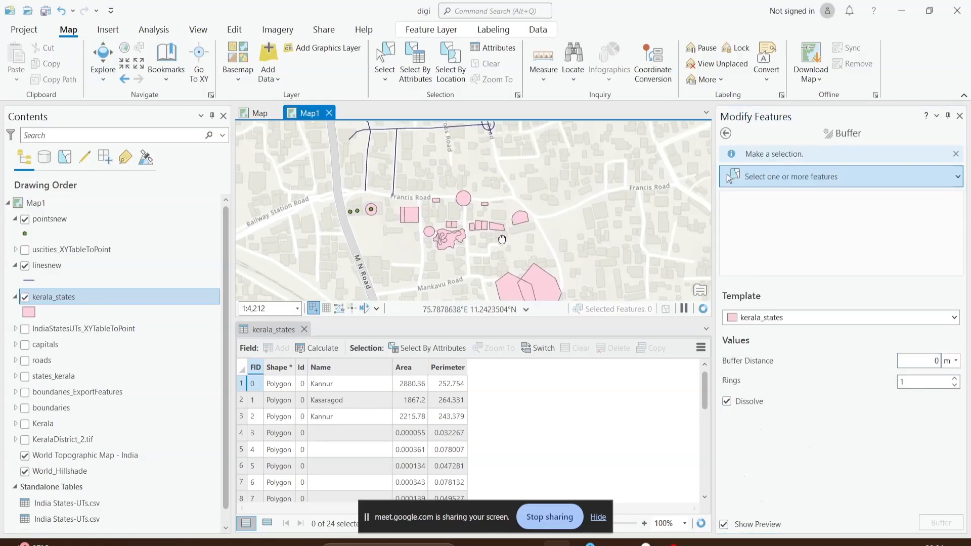
{"action": "scroll", "coordinate": [417, 216], "scroll_direction": "up", "scroll_amount": 5}
{"action": "scroll", "coordinate": [455, 207], "scroll_direction": "up", "scroll_amount": 4}
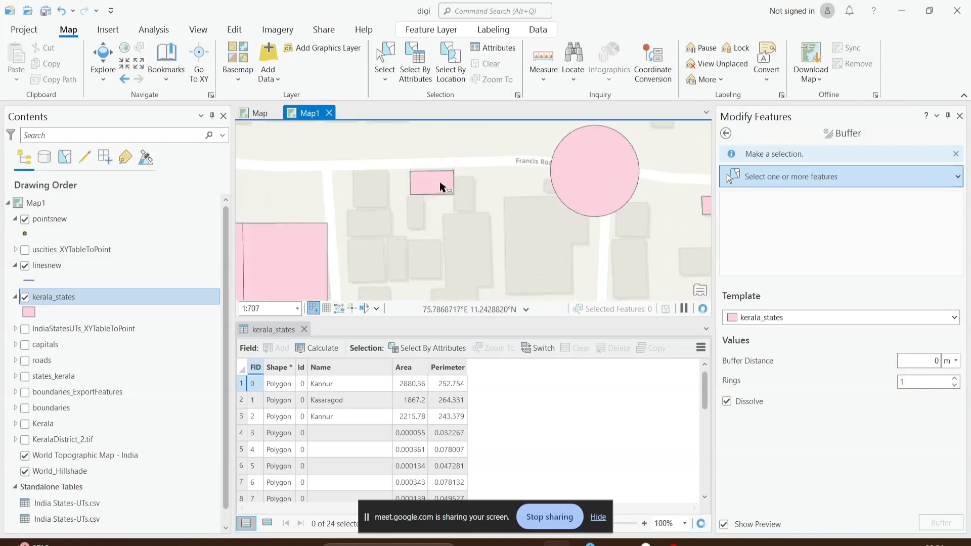
{"action": "left_click", "coordinate": [442, 187]}
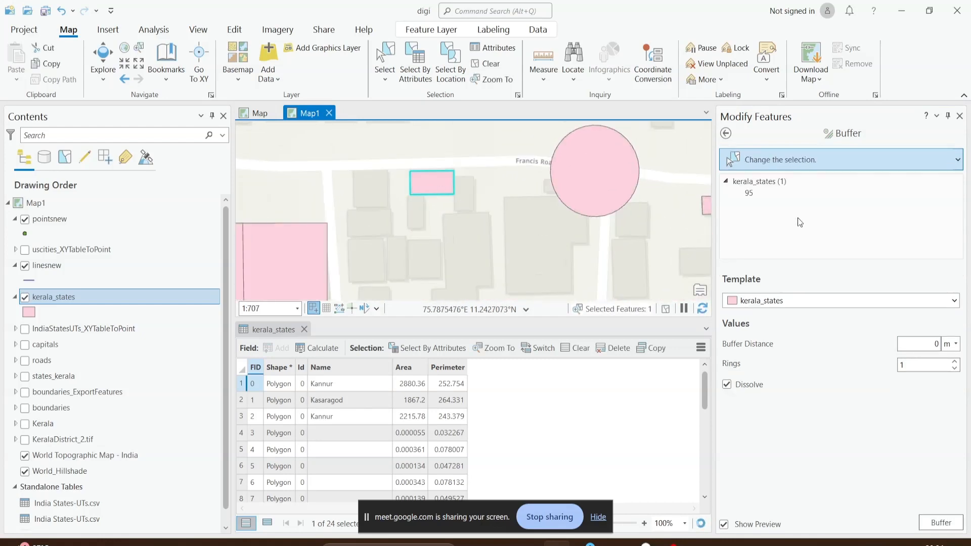
Keep the kerala_states template for the rectangle's buffer and set the buffer distance to 10 m.
{"action": "left_click", "coordinate": [765, 298]}
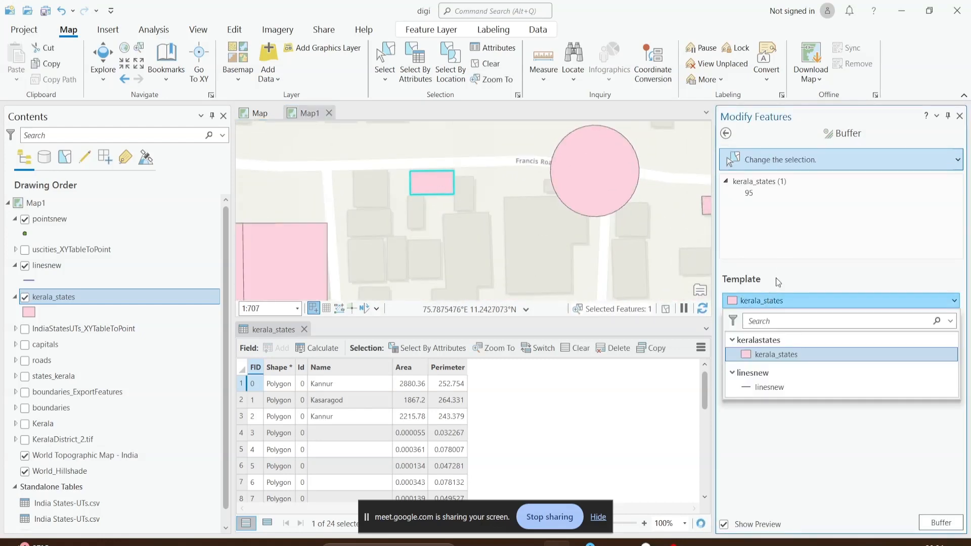
{"action": "left_click", "coordinate": [769, 353]}
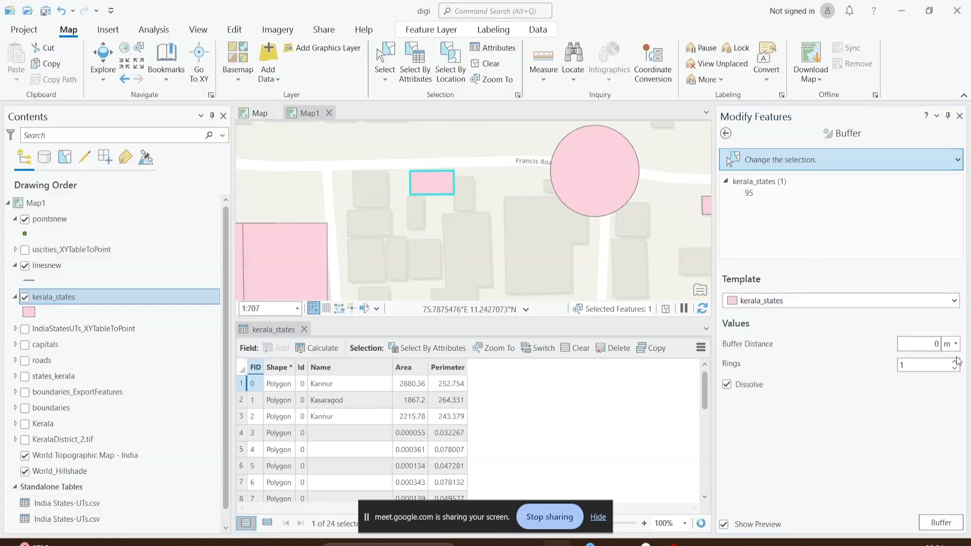
{"action": "left_click", "coordinate": [937, 344]}
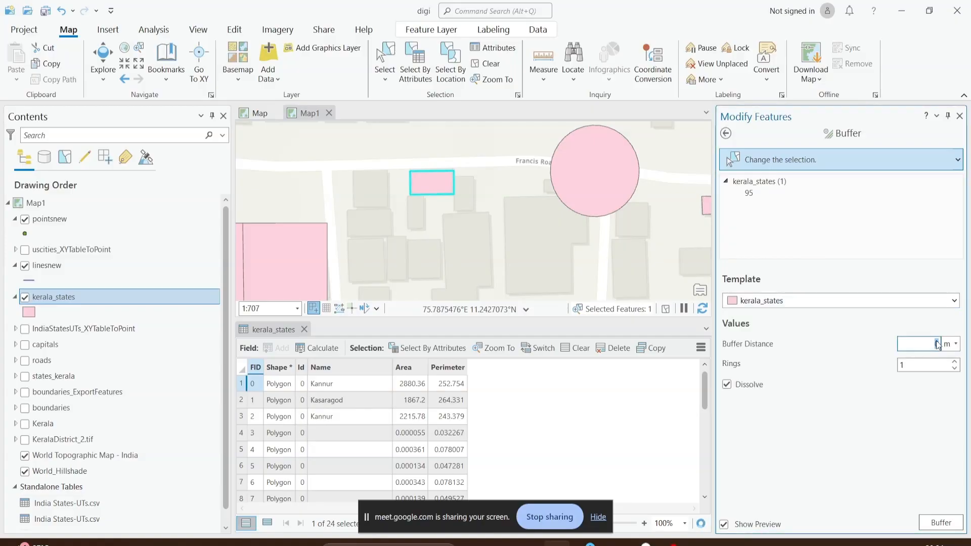
{"action": "type", "text": "10"}
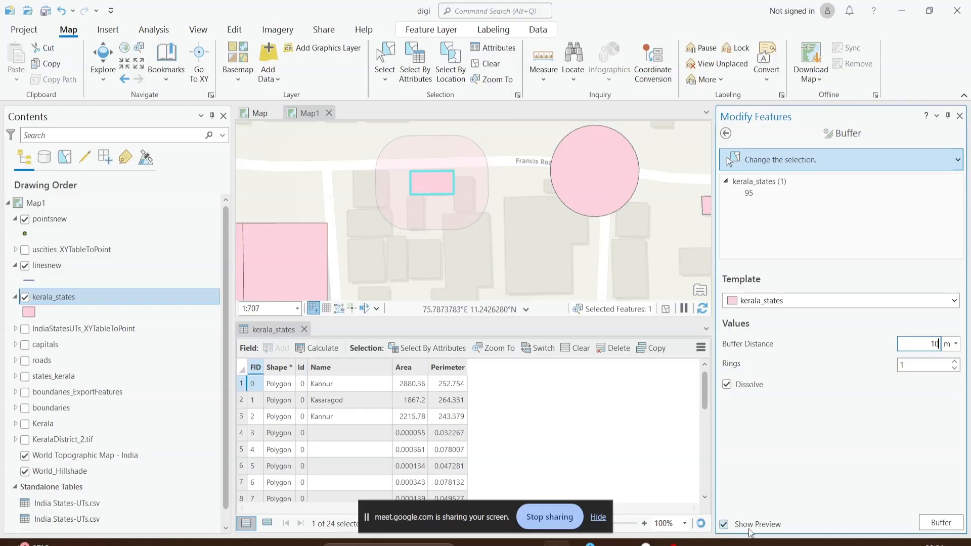
Create the 10 m buffer around the small rectangular kerala_states polygon.
{"action": "left_click", "coordinate": [940, 522]}
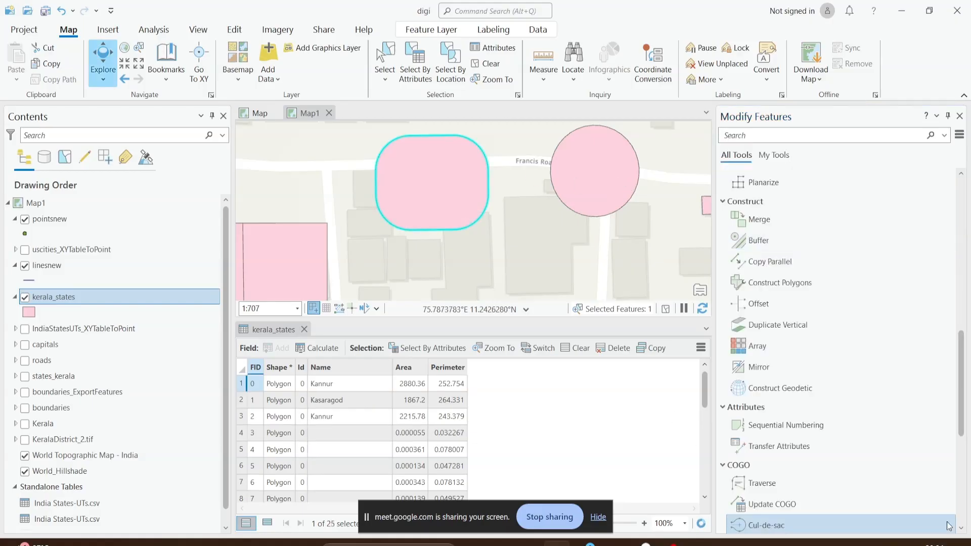
{"action": "left_click", "coordinate": [431, 190]}
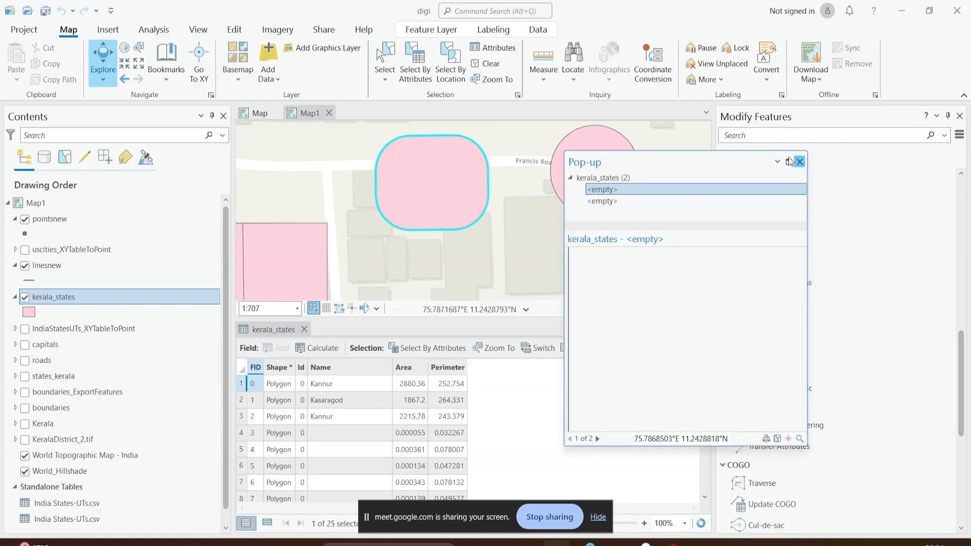
{"action": "left_click", "coordinate": [799, 162]}
Check the rectangle and its surrounding buffer by selecting them individually, and clear the selection.
{"action": "left_click", "coordinate": [384, 61]}
{"action": "left_click", "coordinate": [431, 196]}
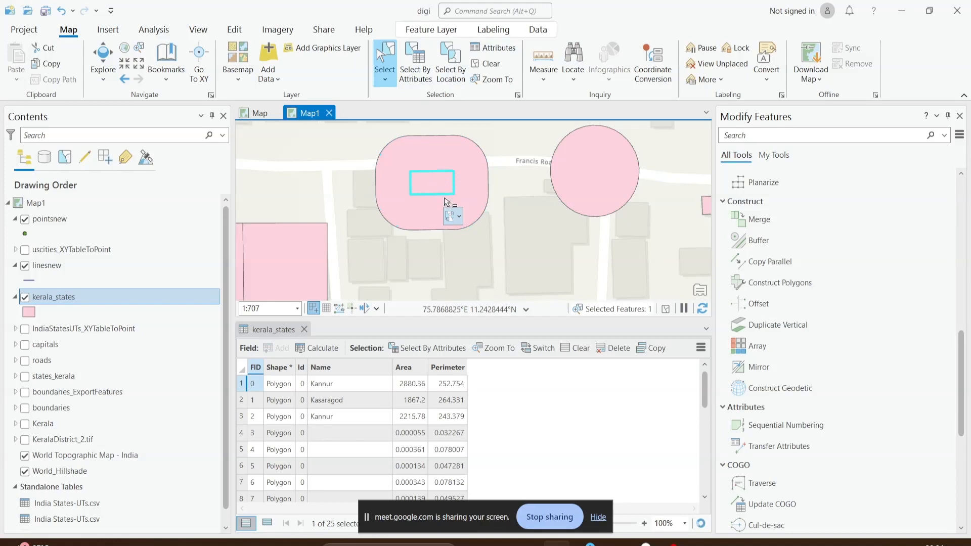
{"action": "left_click", "coordinate": [449, 218]}
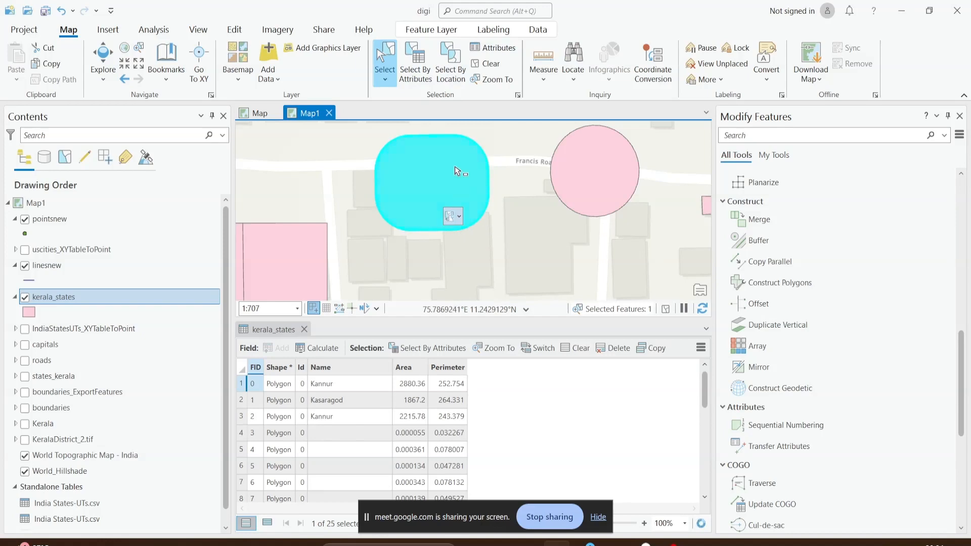
{"action": "left_click", "coordinate": [431, 182]}
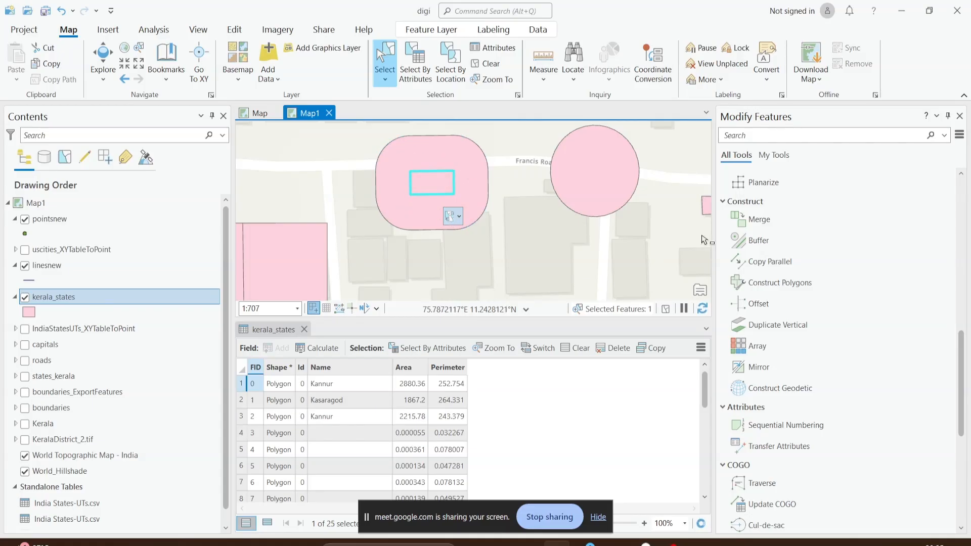
{"action": "left_click", "coordinate": [487, 63]}
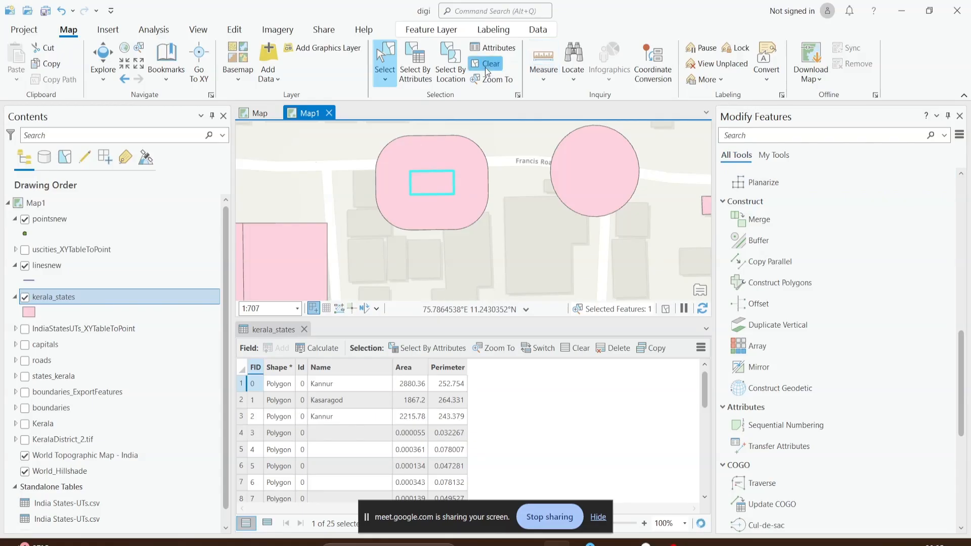
Start Copy Parallel on the eastern of the two linesnew lines running between Marzook Road and Francis Road.
{"action": "scroll", "coordinate": [685, 243], "scroll_direction": "down", "scroll_amount": 4}
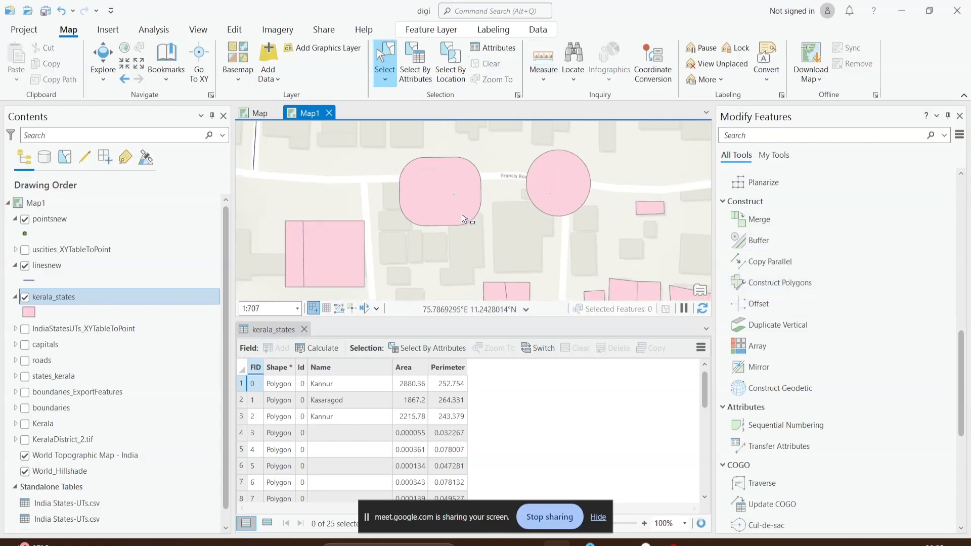
{"action": "left_click", "coordinate": [745, 265]}
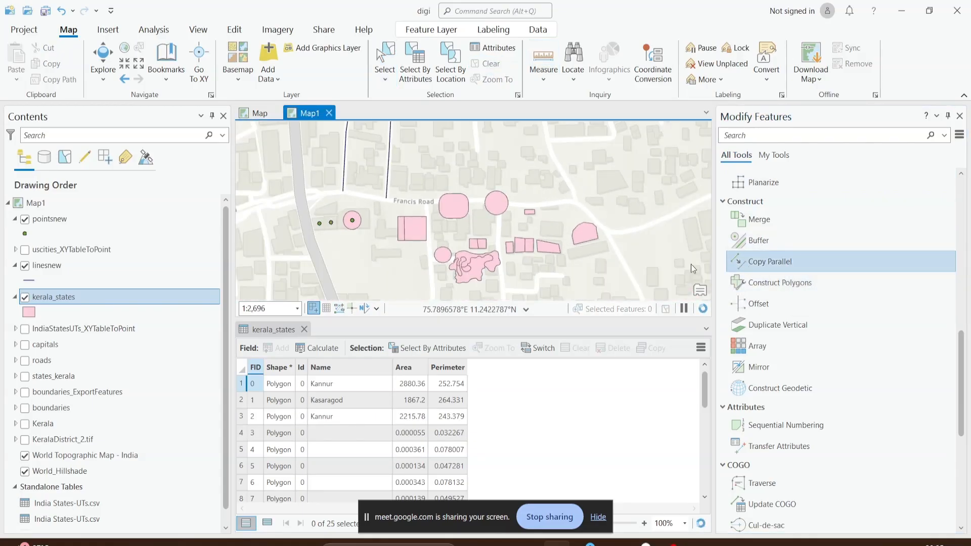
{"action": "scroll", "coordinate": [416, 234], "scroll_direction": "up", "scroll_amount": 1}
{"action": "left_click_drag", "start_coordinate": [392, 162], "coordinate": [416, 251]}
{"action": "scroll", "coordinate": [416, 251], "scroll_direction": "down", "scroll_amount": 1}
{"action": "left_click", "coordinate": [407, 225]}
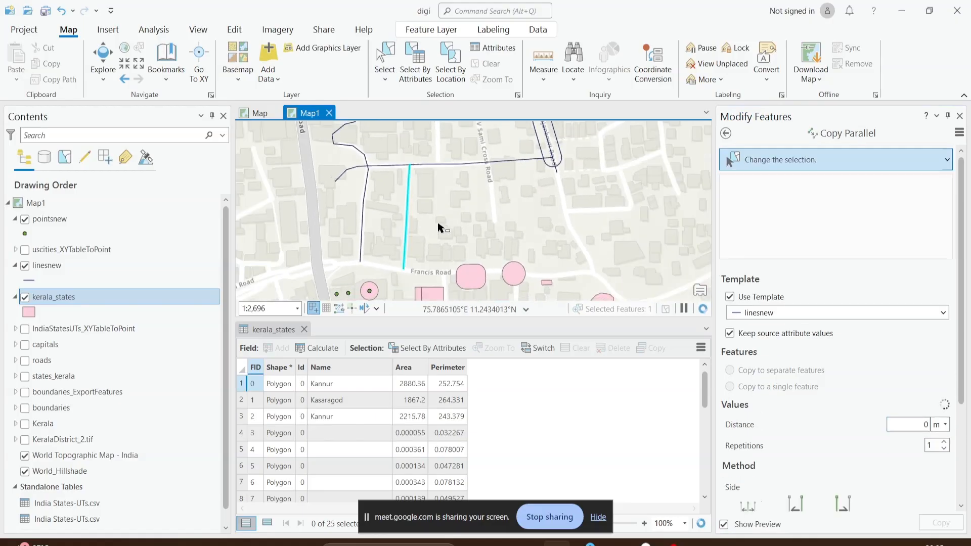
Keep the linesnew template for the parallel copy and set its distance to 10 m.
{"action": "scroll", "coordinate": [793, 401], "scroll_direction": "down", "scroll_amount": 4}
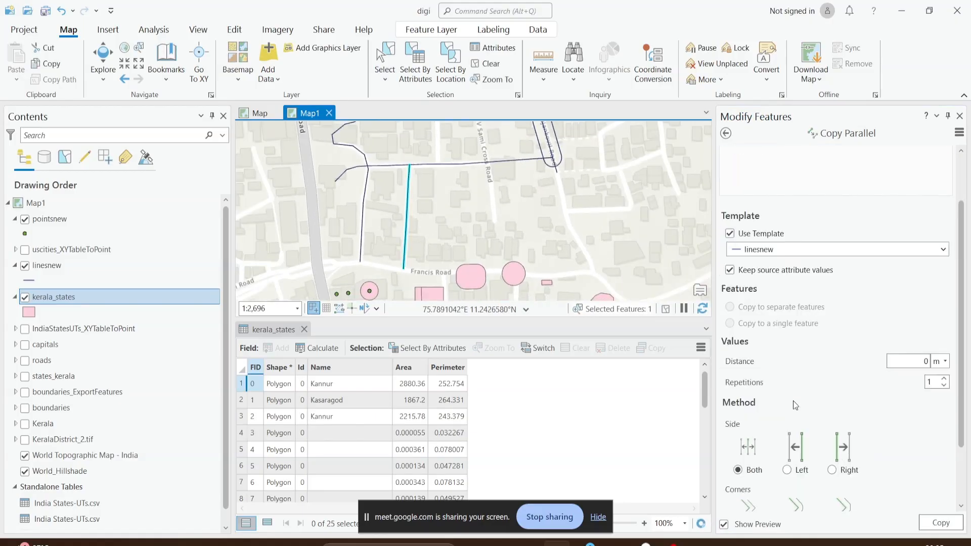
{"action": "scroll", "coordinate": [793, 402], "scroll_direction": "up", "scroll_amount": 4}
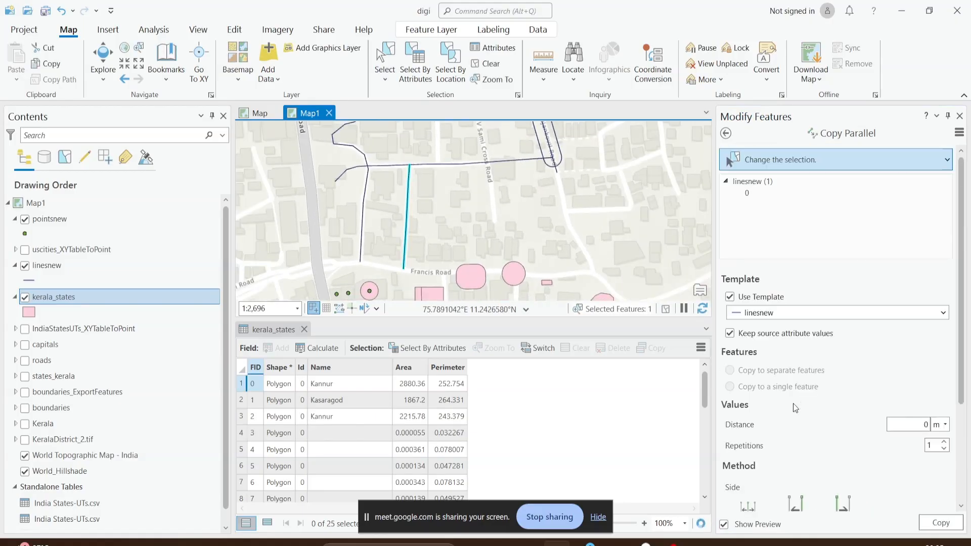
{"action": "left_click", "coordinate": [764, 313]}
{"action": "left_click", "coordinate": [765, 313]}
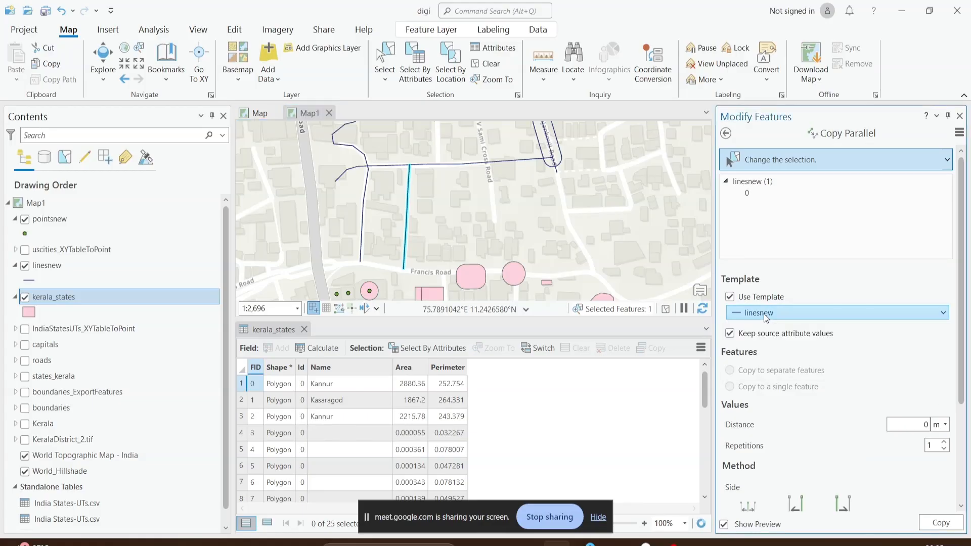
{"action": "scroll", "coordinate": [781, 385], "scroll_direction": "down", "scroll_amount": 2}
{"action": "scroll", "coordinate": [782, 387], "scroll_direction": "down", "scroll_amount": 2}
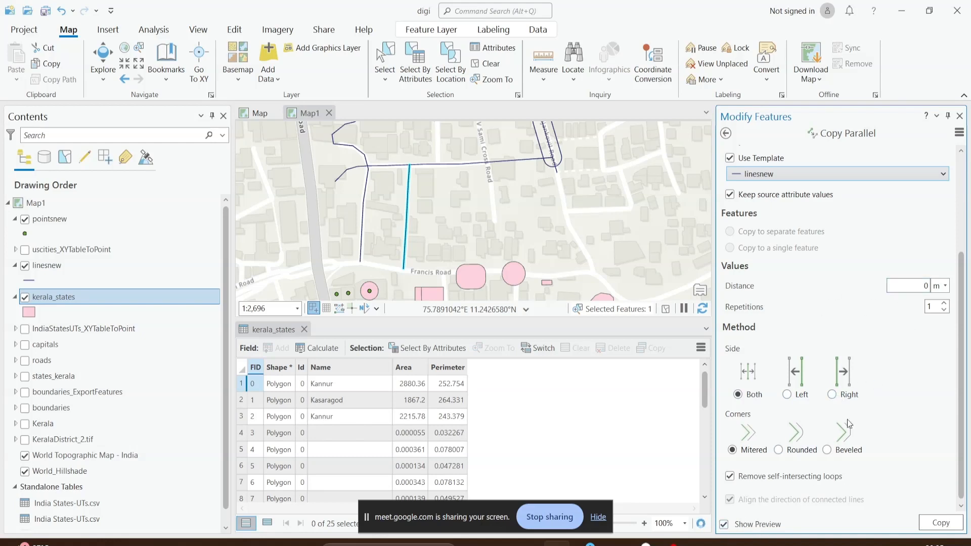
{"action": "left_click", "coordinate": [910, 291]}
{"action": "type", "text": "1"}
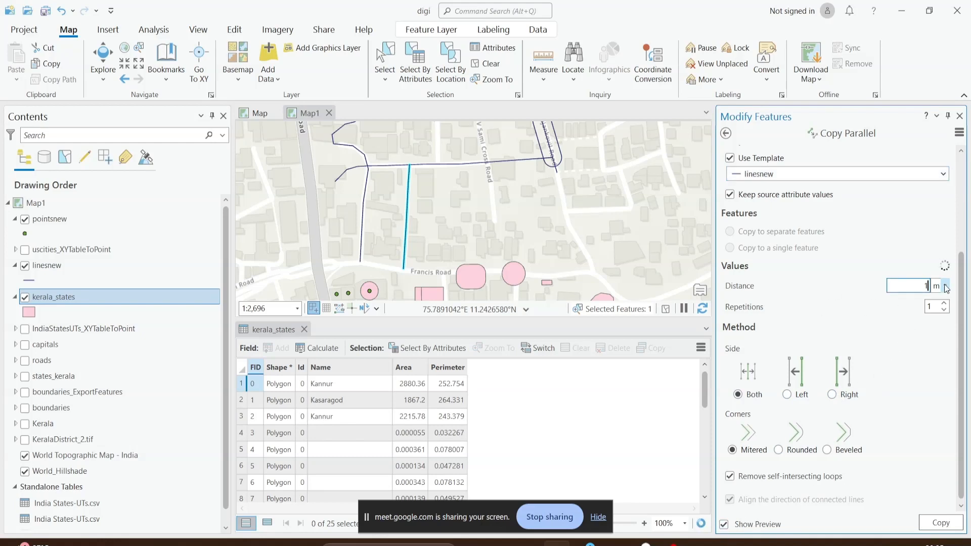
{"action": "type", "text": "0"}
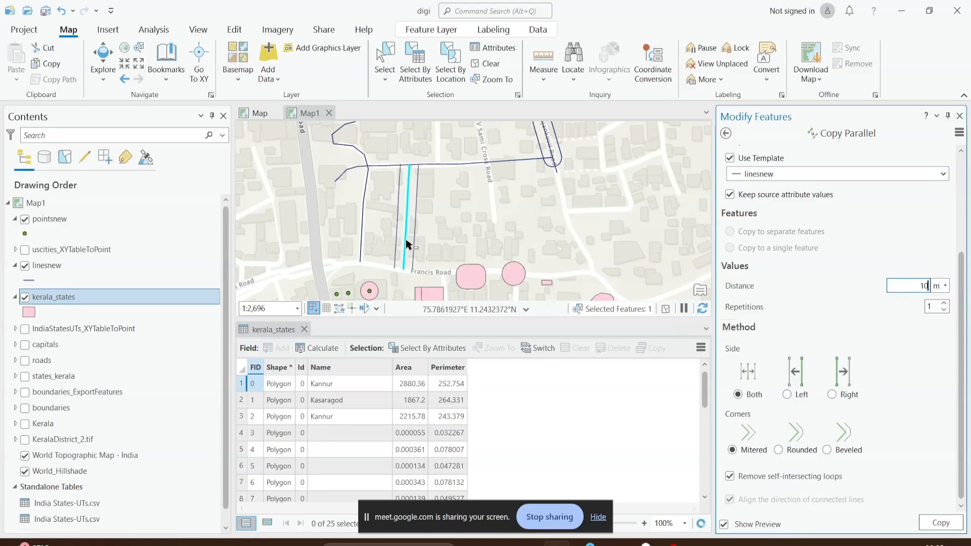
Compare the Both and Left side options in the parallel copy preview, and set the side to Right.
{"action": "scroll", "coordinate": [406, 244], "scroll_direction": "up", "scroll_amount": 2}
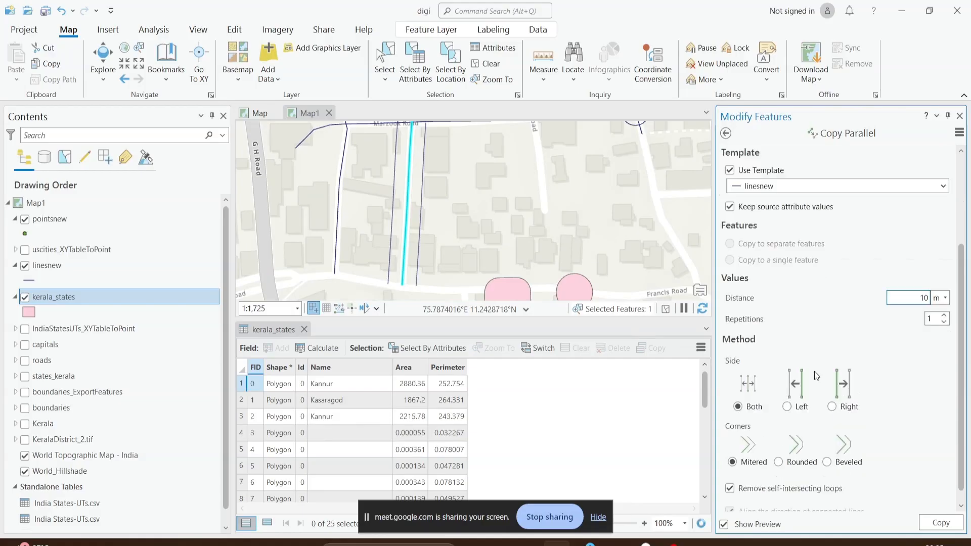
{"action": "scroll", "coordinate": [814, 371], "scroll_direction": "down", "scroll_amount": 1}
{"action": "left_click", "coordinate": [740, 394]}
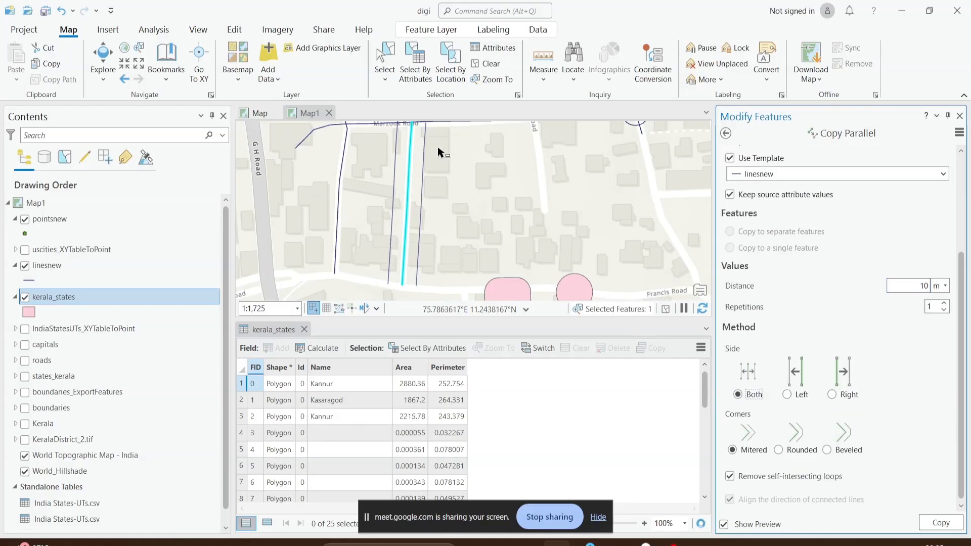
{"action": "left_click_drag", "start_coordinate": [449, 158], "coordinate": [458, 164]}
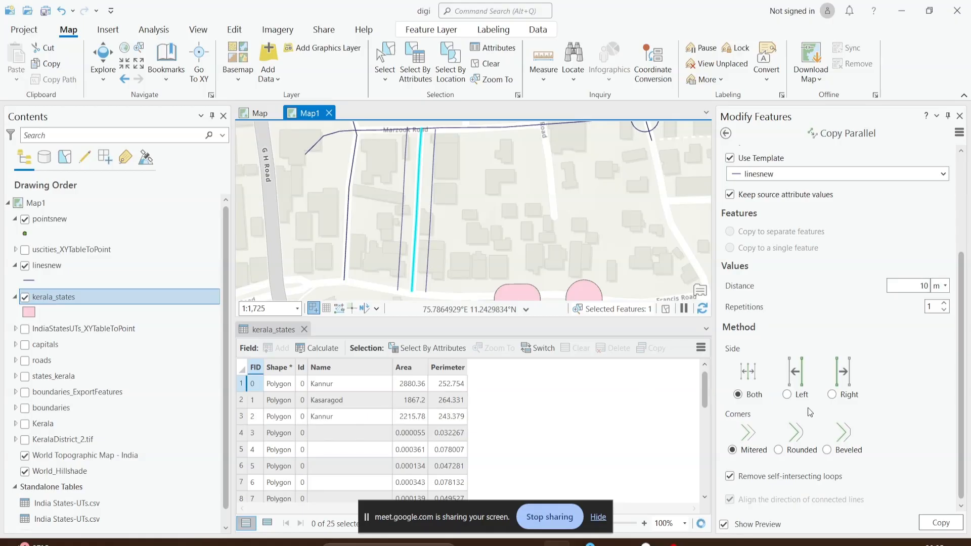
{"action": "left_click", "coordinate": [794, 399]}
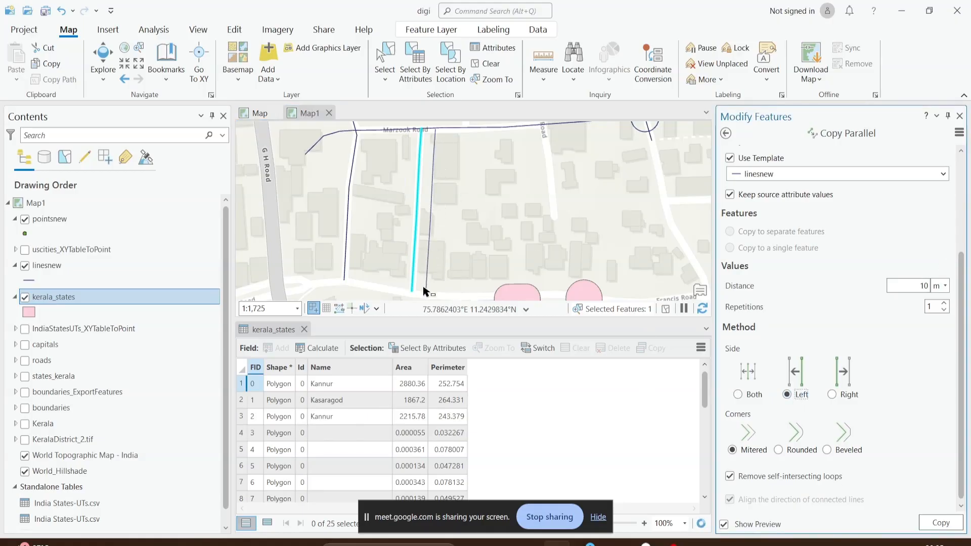
{"action": "left_click", "coordinate": [832, 394]}
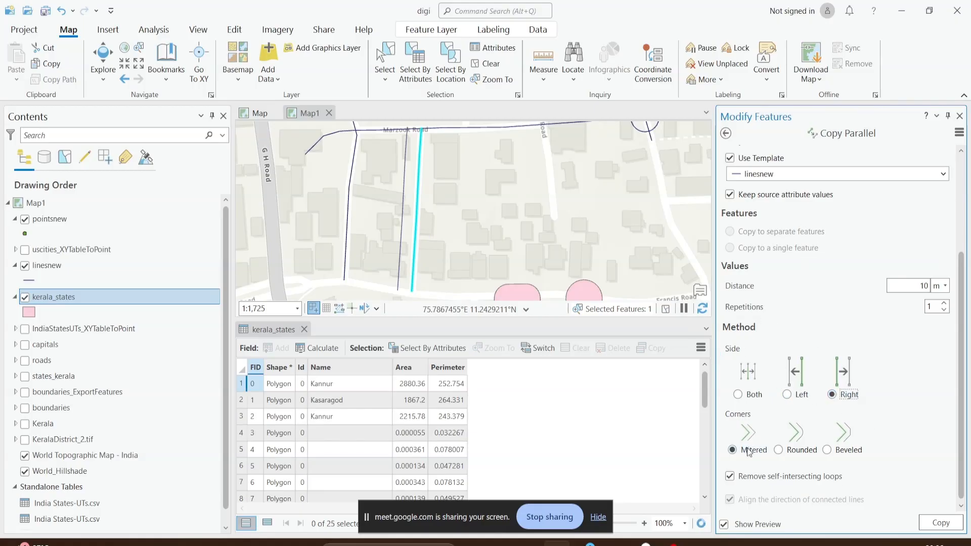
Try the Rounded and Beveled corner styles and change the Copy Parallel selection to the bent line north of Marzook Road.
{"action": "left_click", "coordinate": [778, 450]}
{"action": "left_click", "coordinate": [828, 450]}
{"action": "left_click_drag", "start_coordinate": [473, 230], "coordinate": [539, 315]}
{"action": "left_click", "coordinate": [419, 206]}
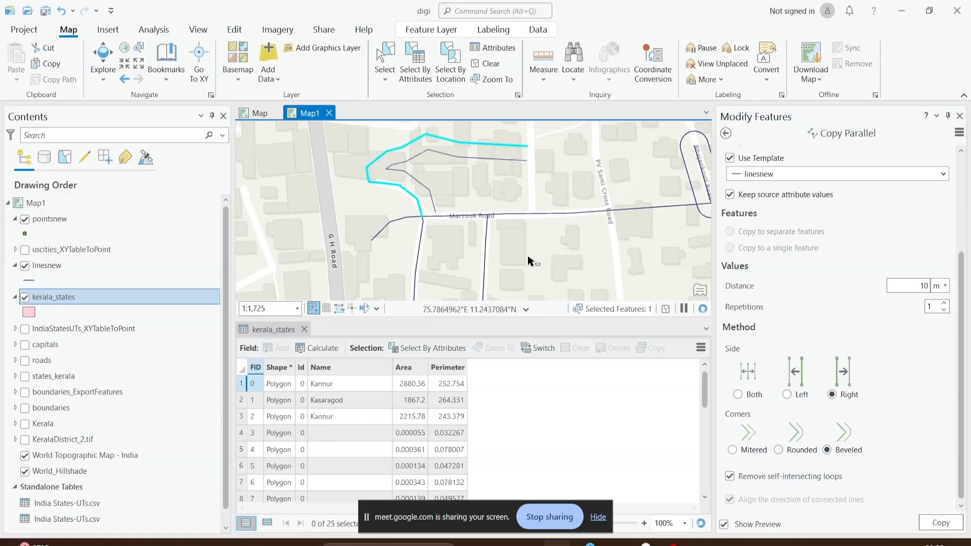
Compare the Mitered, Rounded and Beveled corner styles in the bent line's preview at its sharp western bend.
{"action": "left_click", "coordinate": [758, 451]}
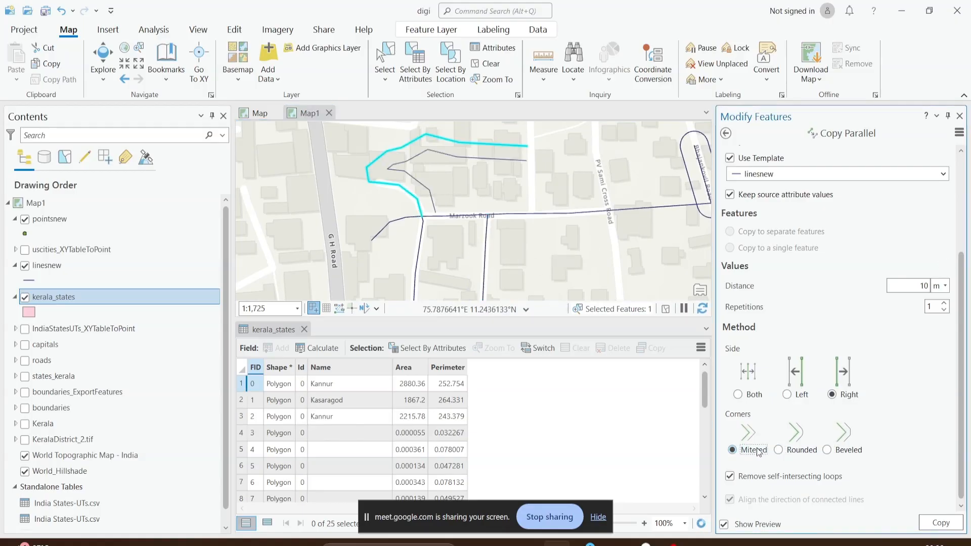
{"action": "left_click", "coordinate": [793, 454]}
{"action": "left_click", "coordinate": [838, 457]}
{"action": "scroll", "coordinate": [392, 187], "scroll_direction": "up", "scroll_amount": 4}
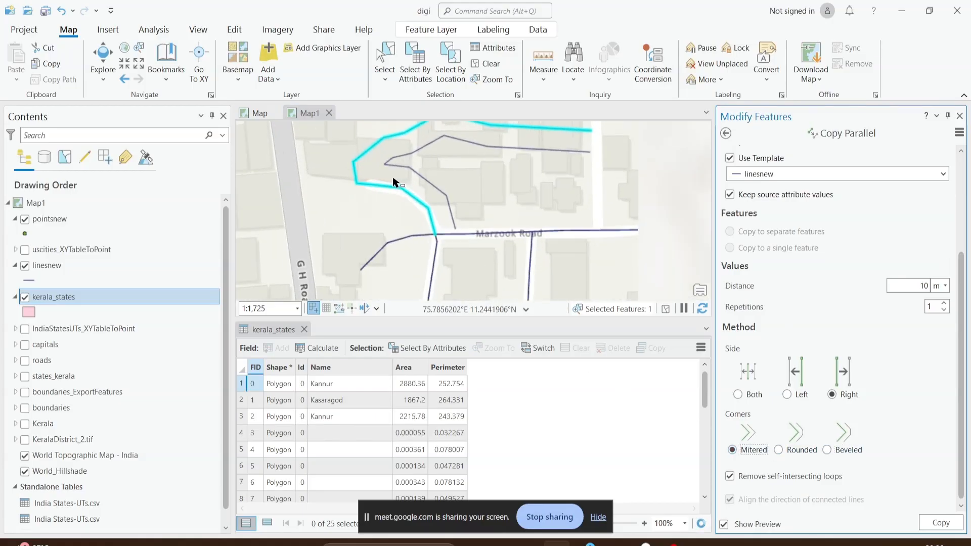
{"action": "left_click_drag", "start_coordinate": [393, 187], "coordinate": [387, 200]}
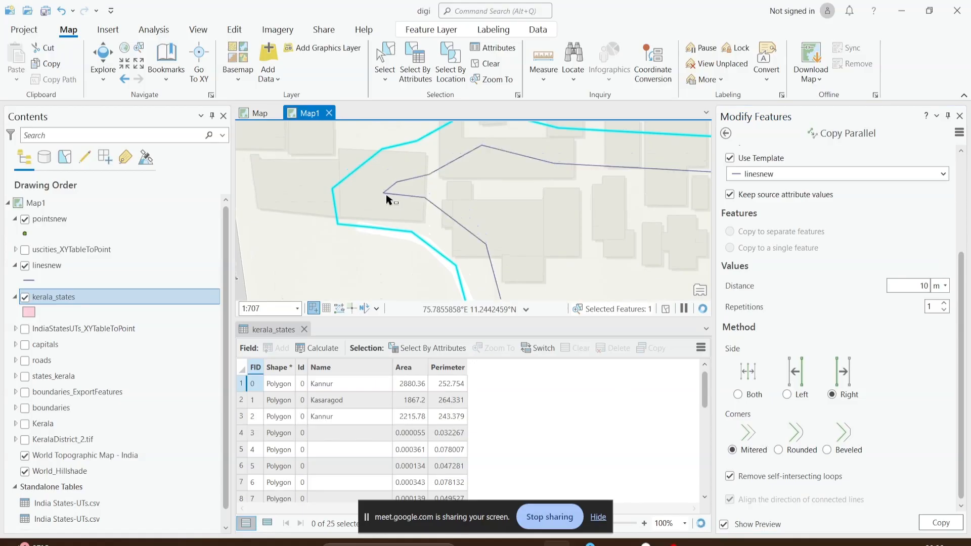
{"action": "scroll", "coordinate": [387, 199], "scroll_direction": "up", "scroll_amount": 2}
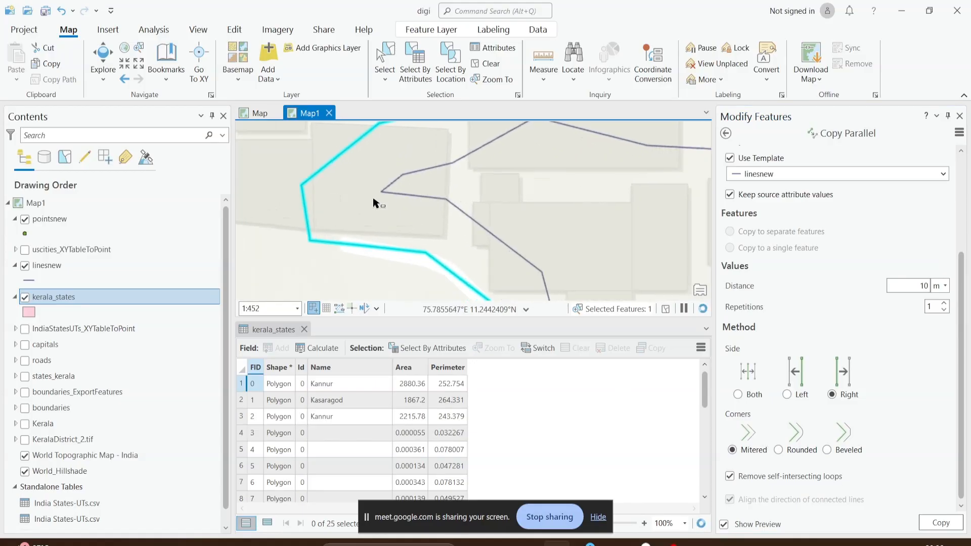
{"action": "left_click", "coordinate": [802, 450]}
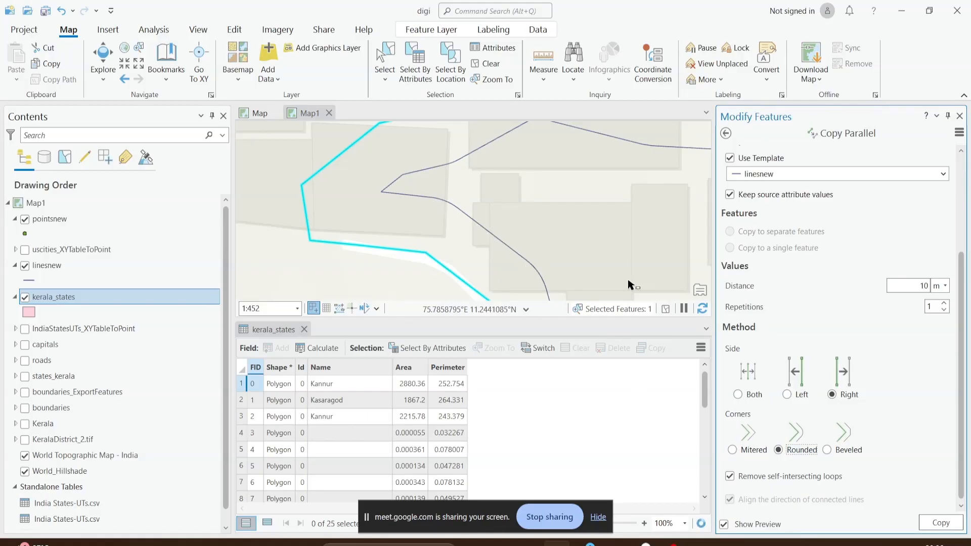
Create the 10 m right-side parallel copy of the bent line with Beveled corners.
{"action": "left_click", "coordinate": [840, 451]}
{"action": "left_click", "coordinate": [938, 519]}
{"action": "scroll", "coordinate": [458, 247], "scroll_direction": "down", "scroll_amount": 3}
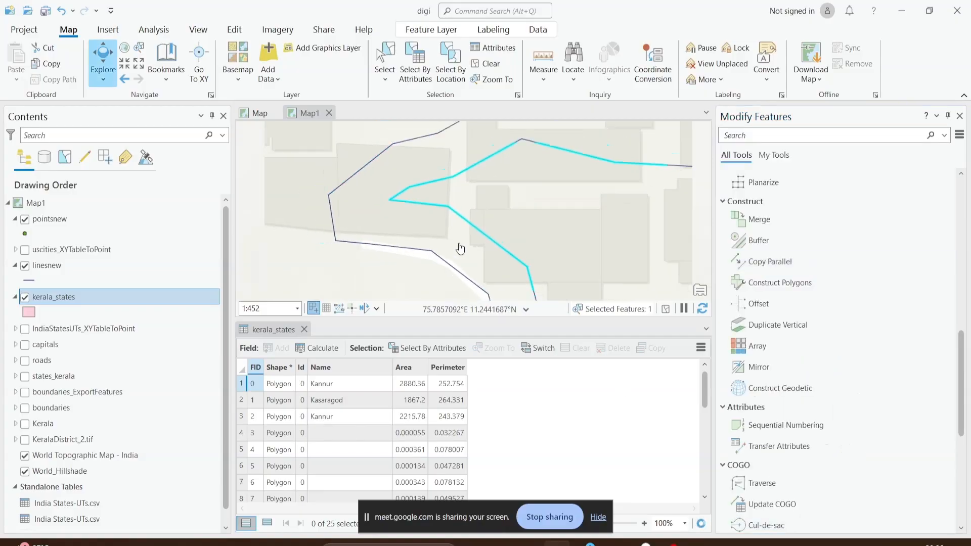
{"action": "left_click_drag", "start_coordinate": [510, 234], "coordinate": [482, 248]}
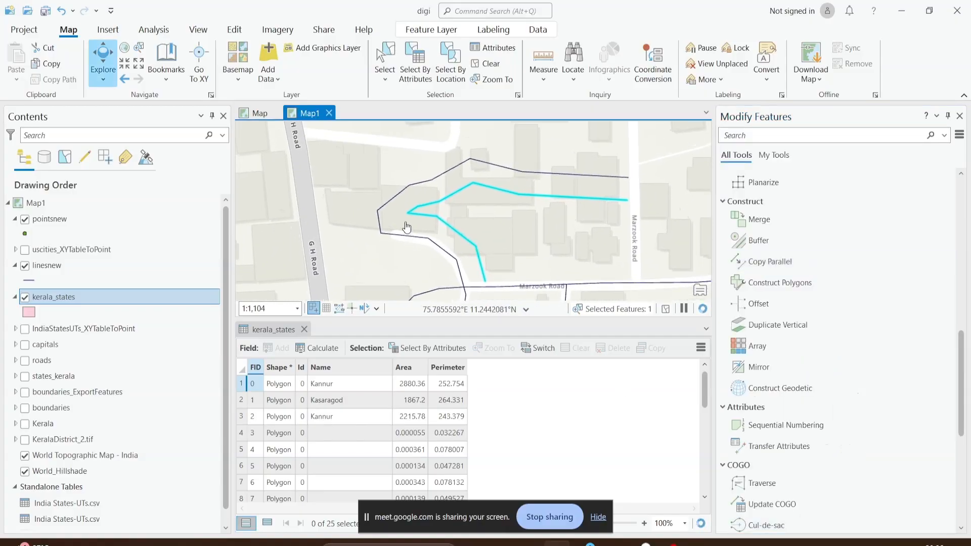
{"action": "left_click_drag", "start_coordinate": [391, 193], "coordinate": [407, 164]}
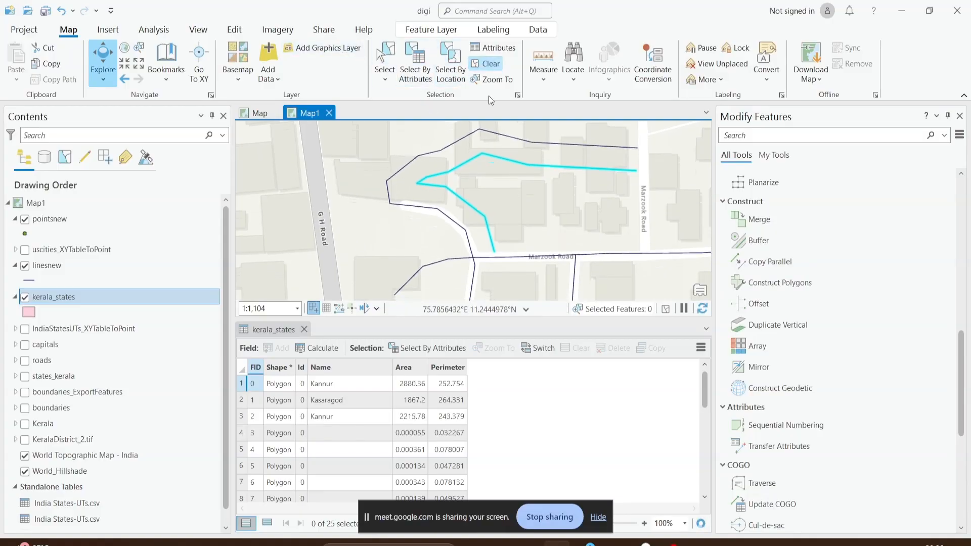
Clear the selection and check the new parallel copy and the original bent line by selecting each one individually.
{"action": "left_click", "coordinate": [487, 63]}
{"action": "left_click", "coordinate": [486, 162]}
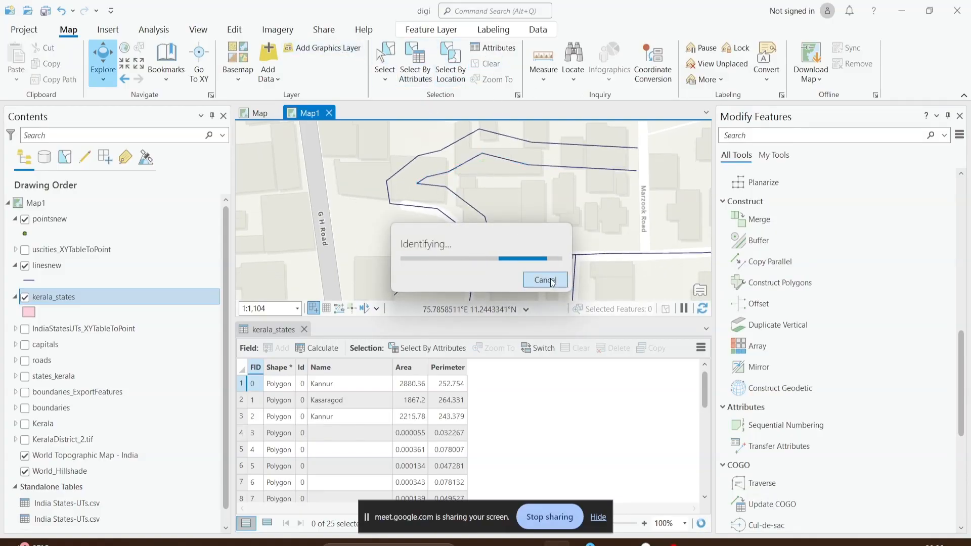
{"action": "left_click", "coordinate": [544, 279]}
{"action": "left_click", "coordinate": [385, 64]}
{"action": "left_click", "coordinate": [473, 183]}
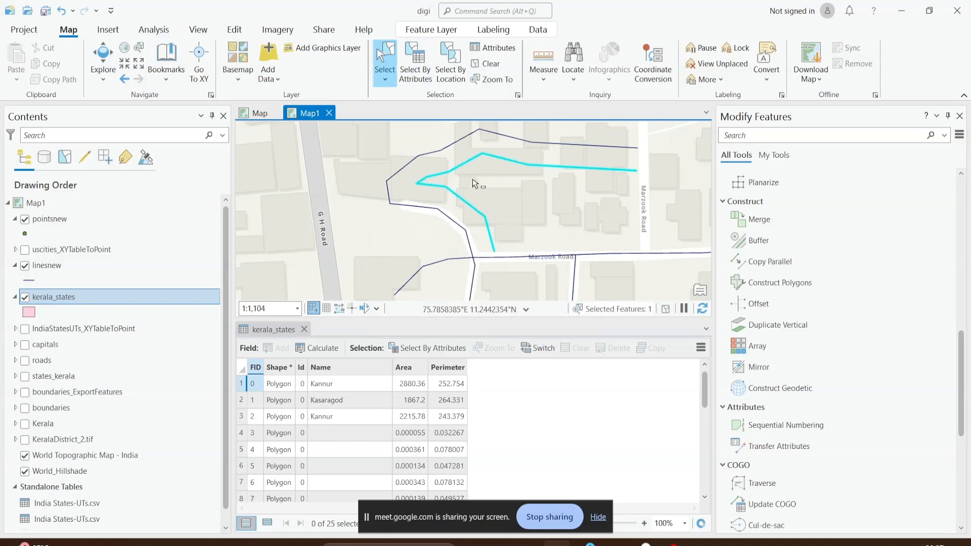
{"action": "left_click_drag", "start_coordinate": [416, 140], "coordinate": [435, 168]}
{"action": "scroll", "coordinate": [566, 219], "scroll_direction": "down", "scroll_amount": 2}
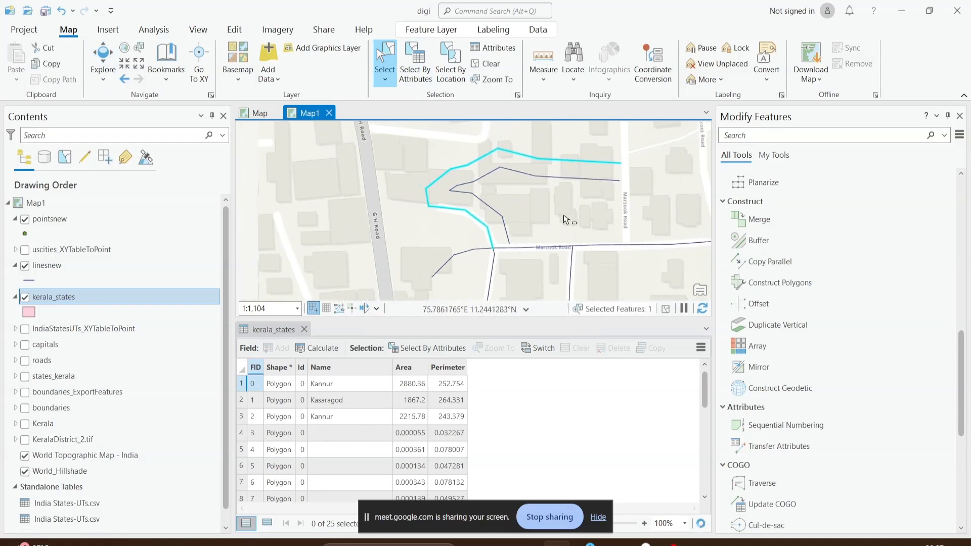
{"action": "left_click_drag", "start_coordinate": [596, 258], "coordinate": [518, 182]}
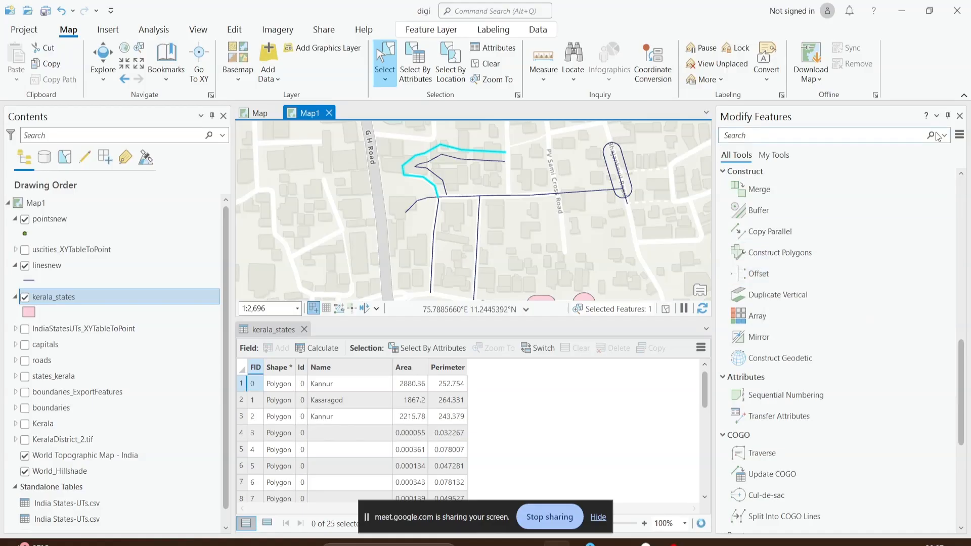
{"action": "scroll", "coordinate": [539, 200], "scroll_direction": "down", "scroll_amount": 2}
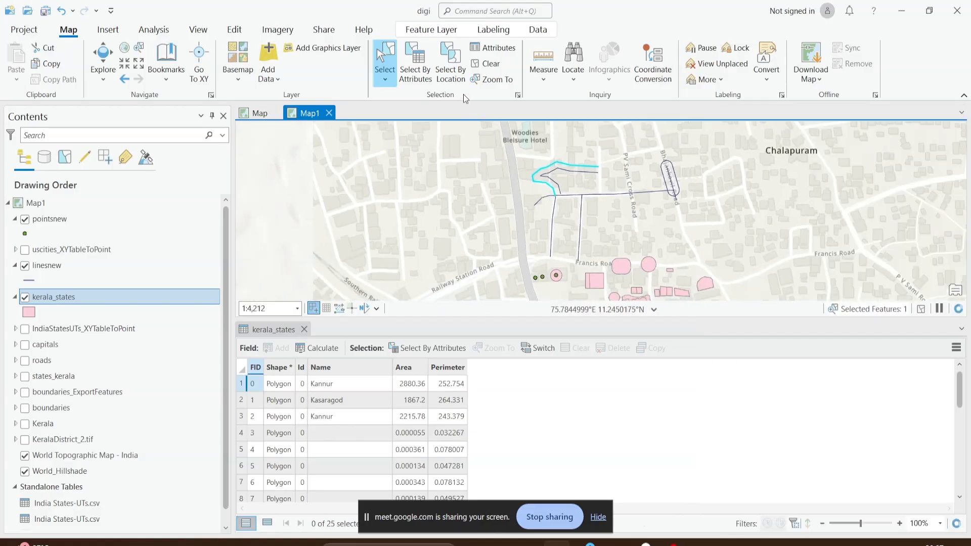